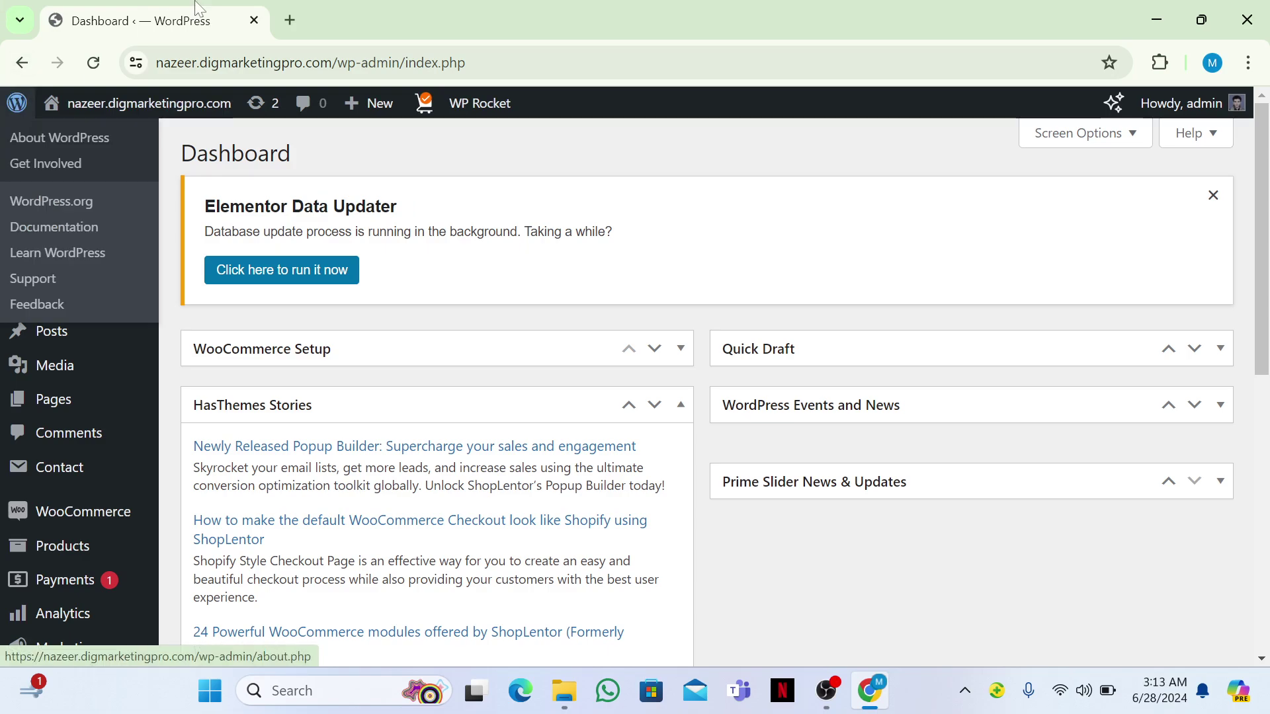
# Search the add-new-plugin directory for "shoplentor"
pyautogui.scroll(-6, 227, 184)
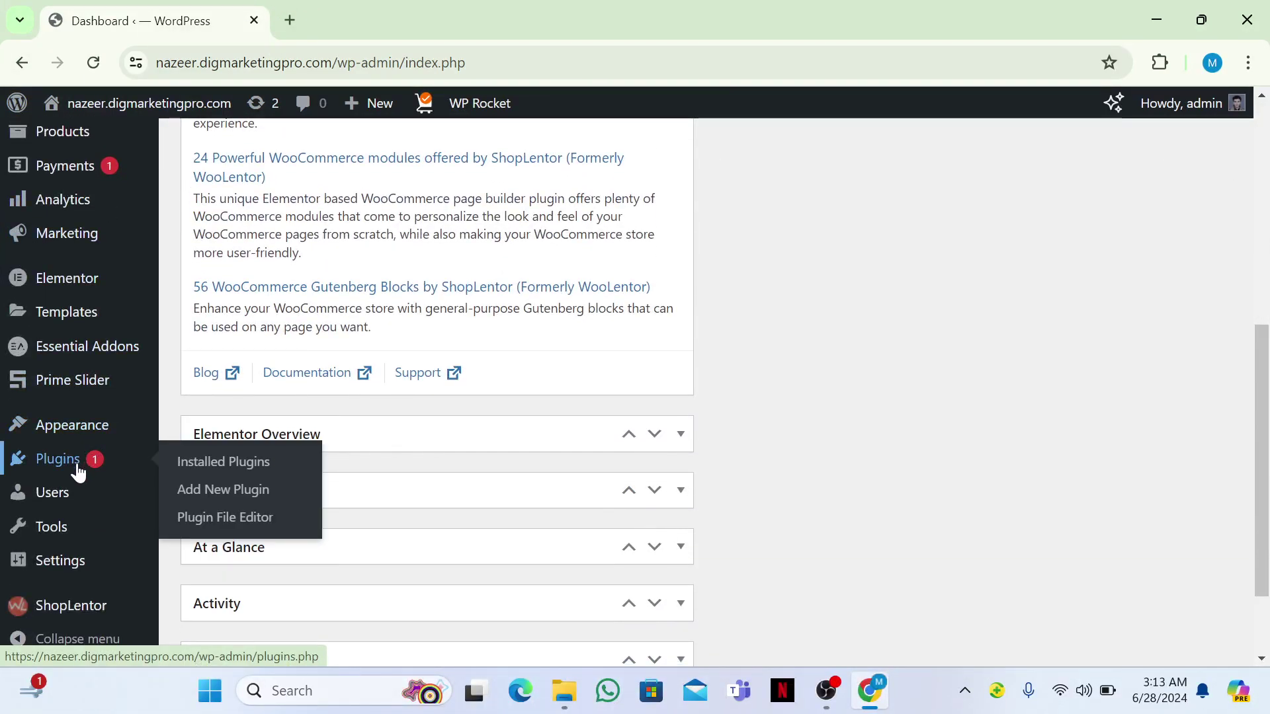
pyautogui.moveTo(85, 467)
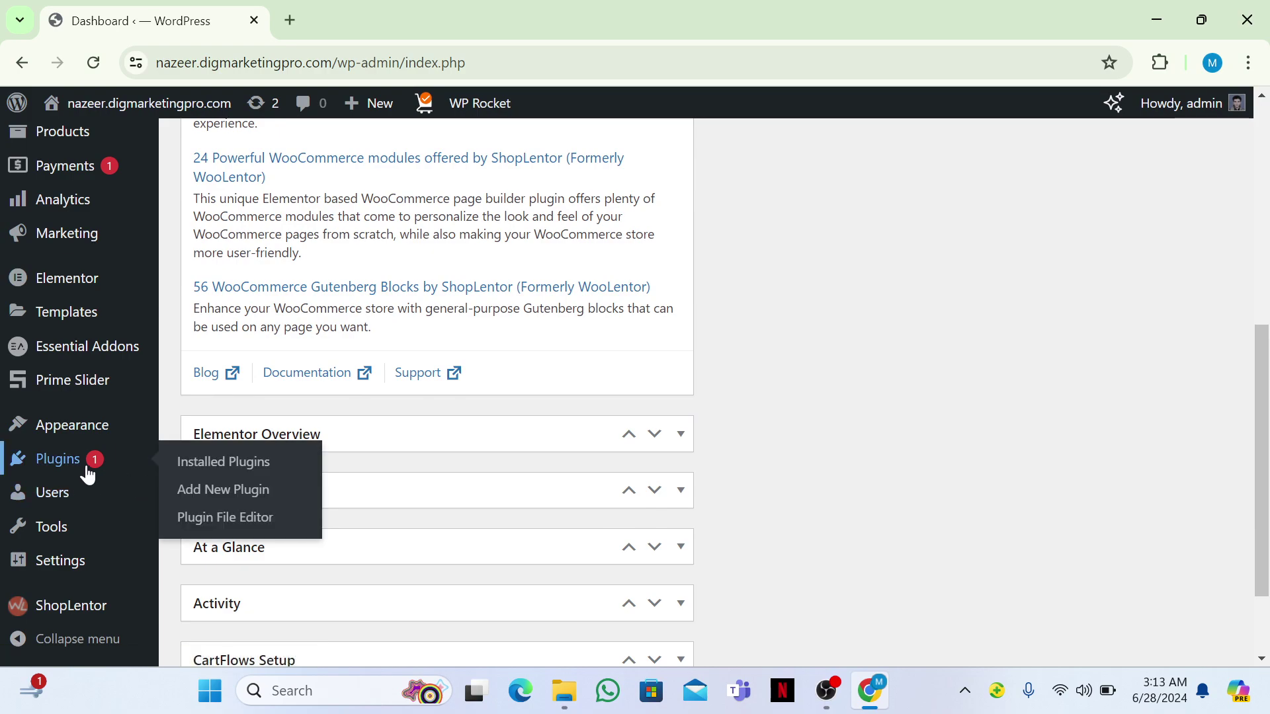
pyautogui.click(207, 491)
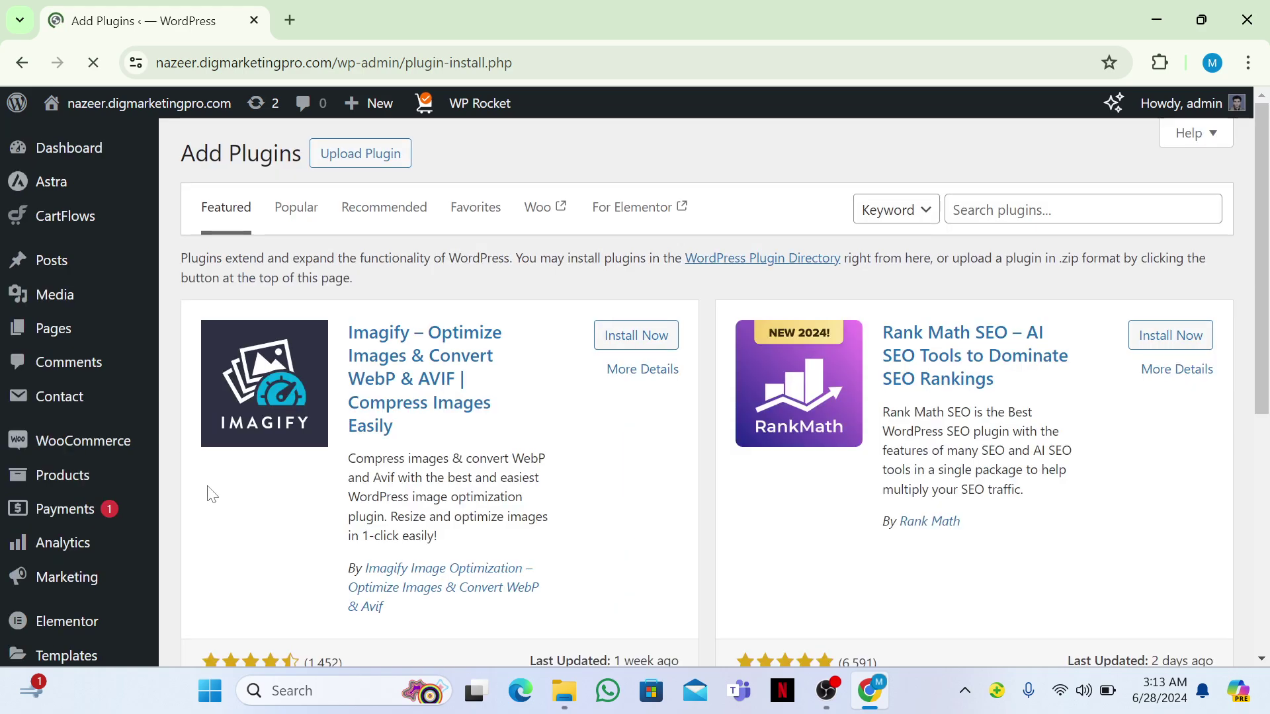
pyautogui.click(1072, 210)
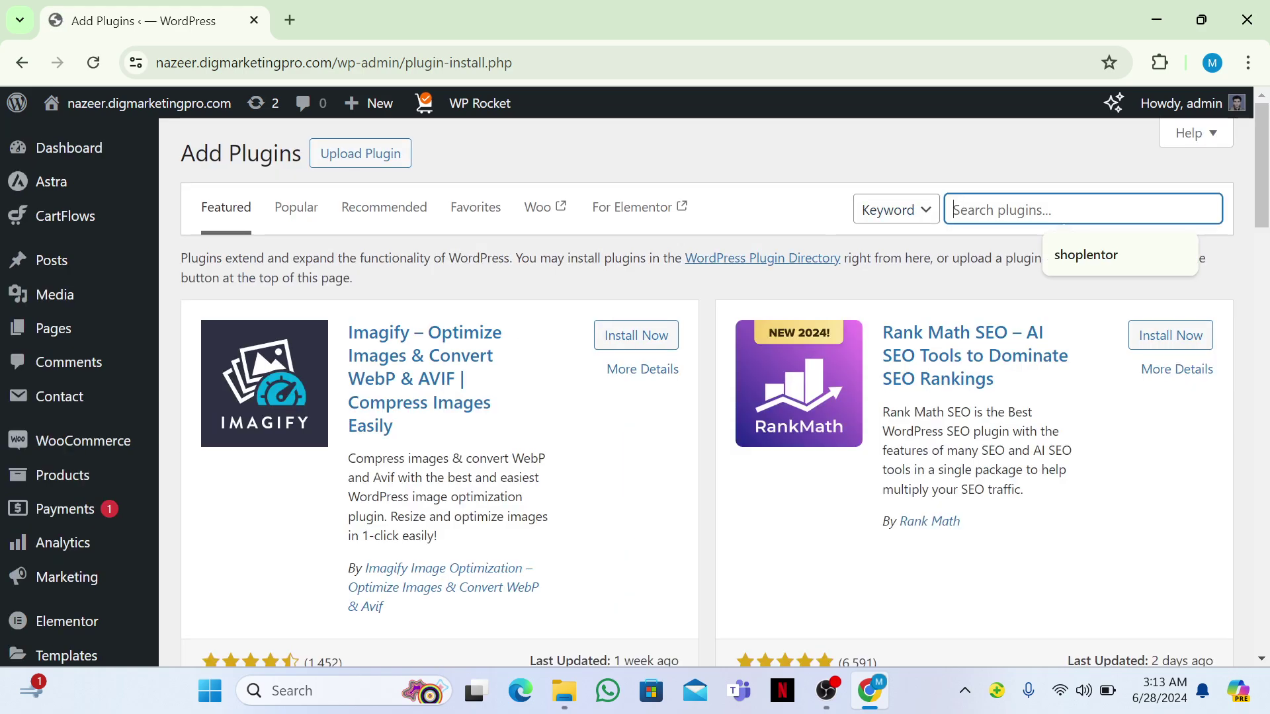
pyautogui.click(1073, 252)
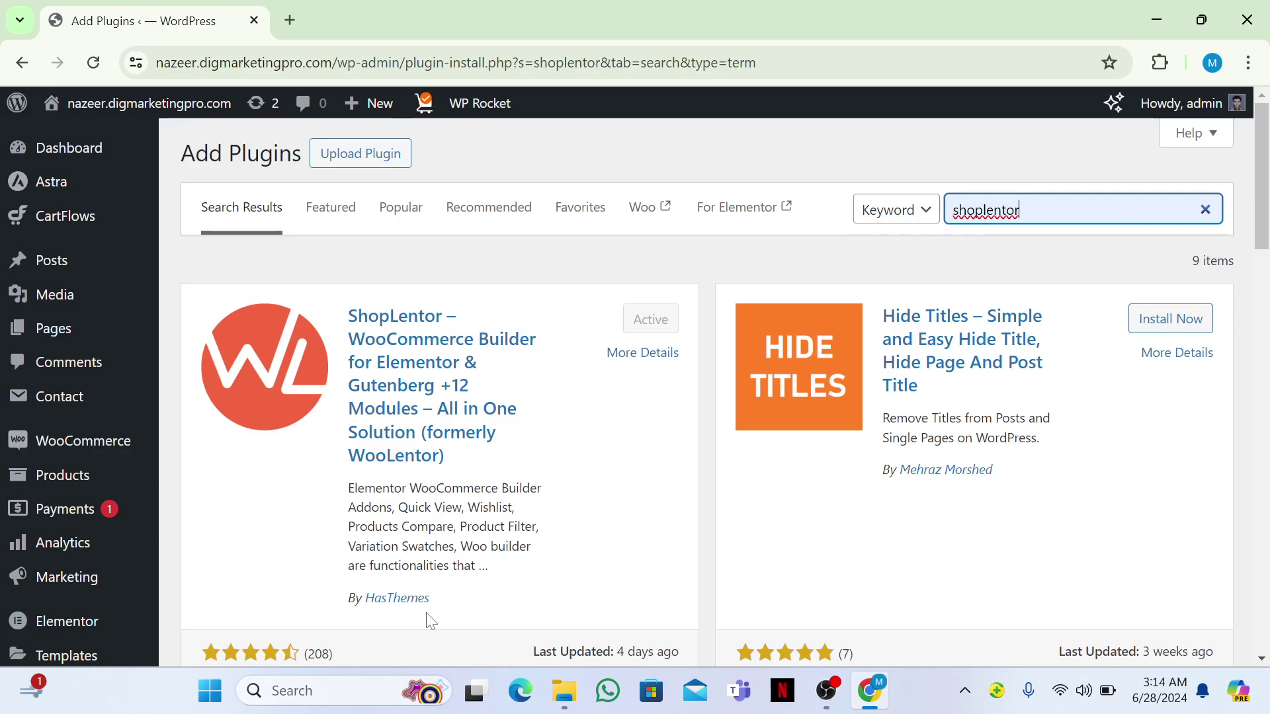
# Open the WooCommerce product categories and look through the new-category form and the existing categories
pyautogui.moveTo(108, 585)
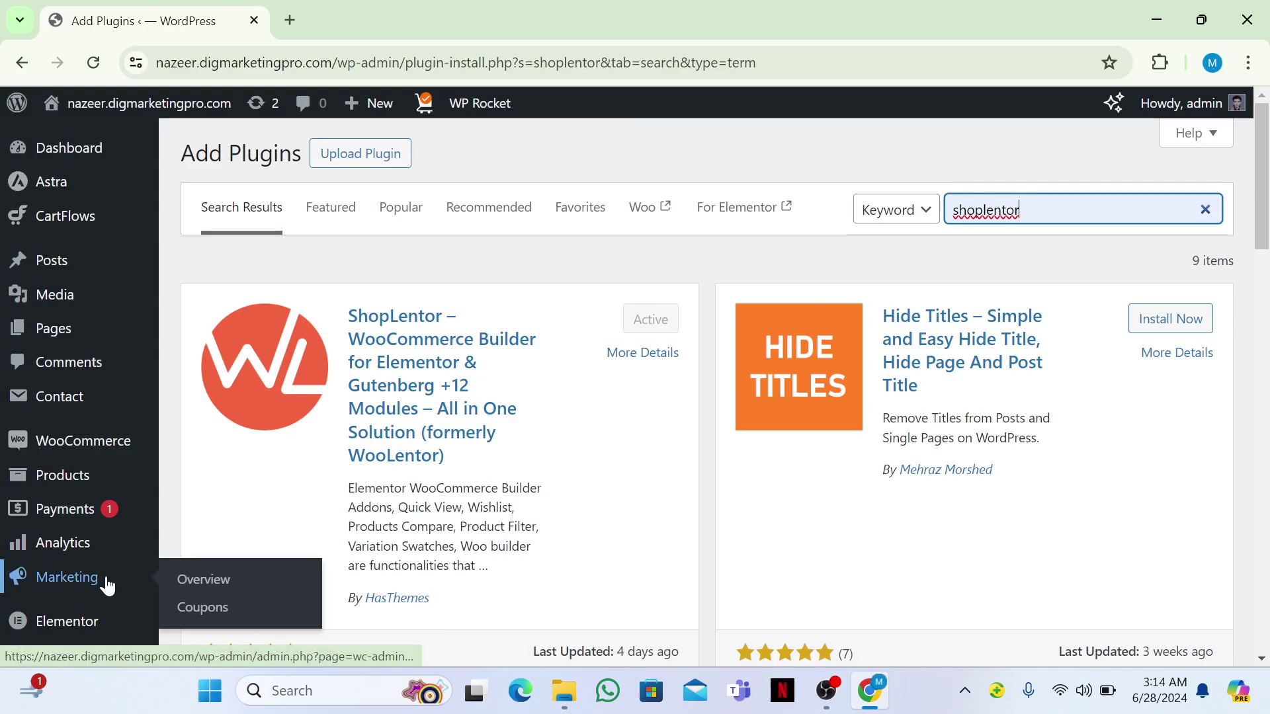
pyautogui.moveTo(79, 470)
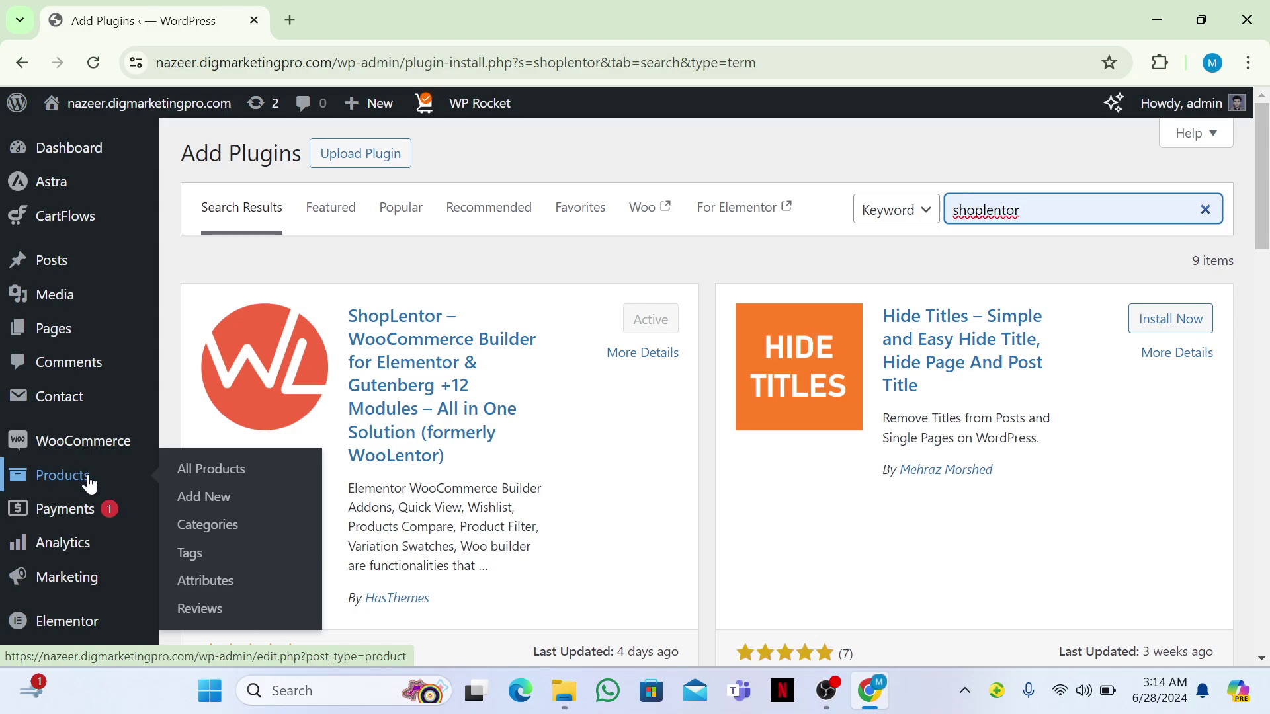
pyautogui.click(190, 527)
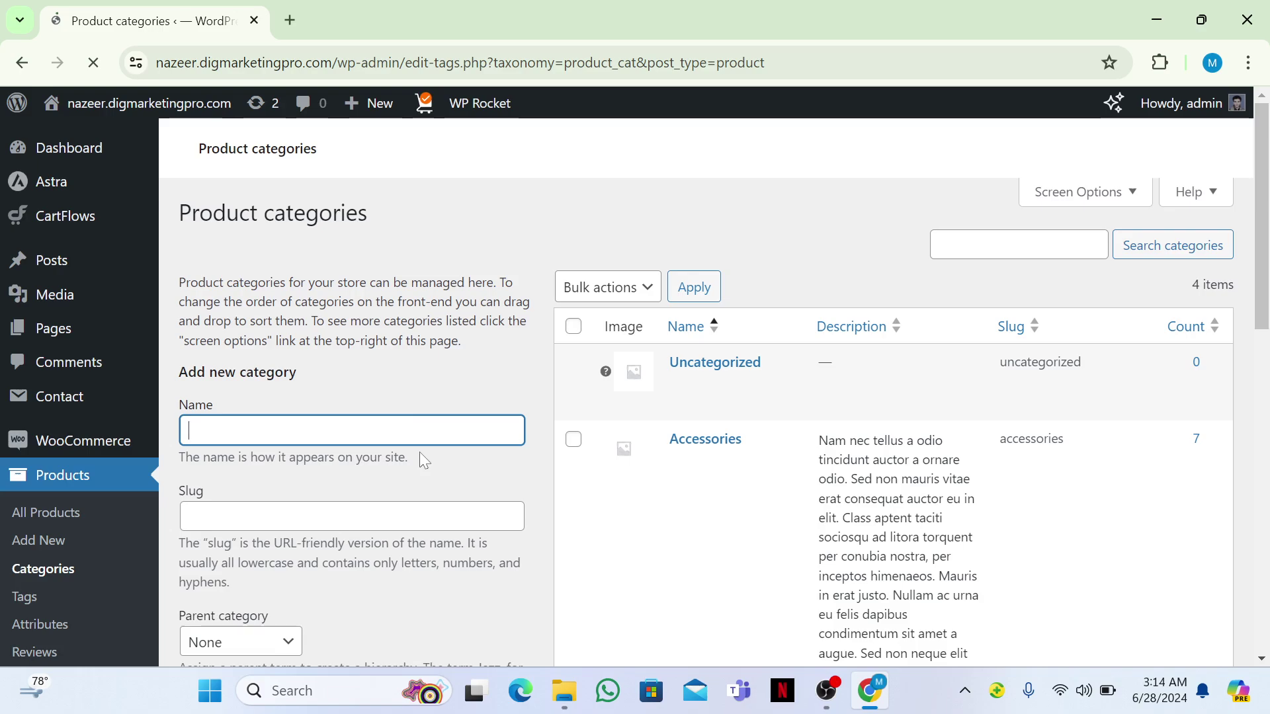
pyautogui.scroll(-3, 419, 451)
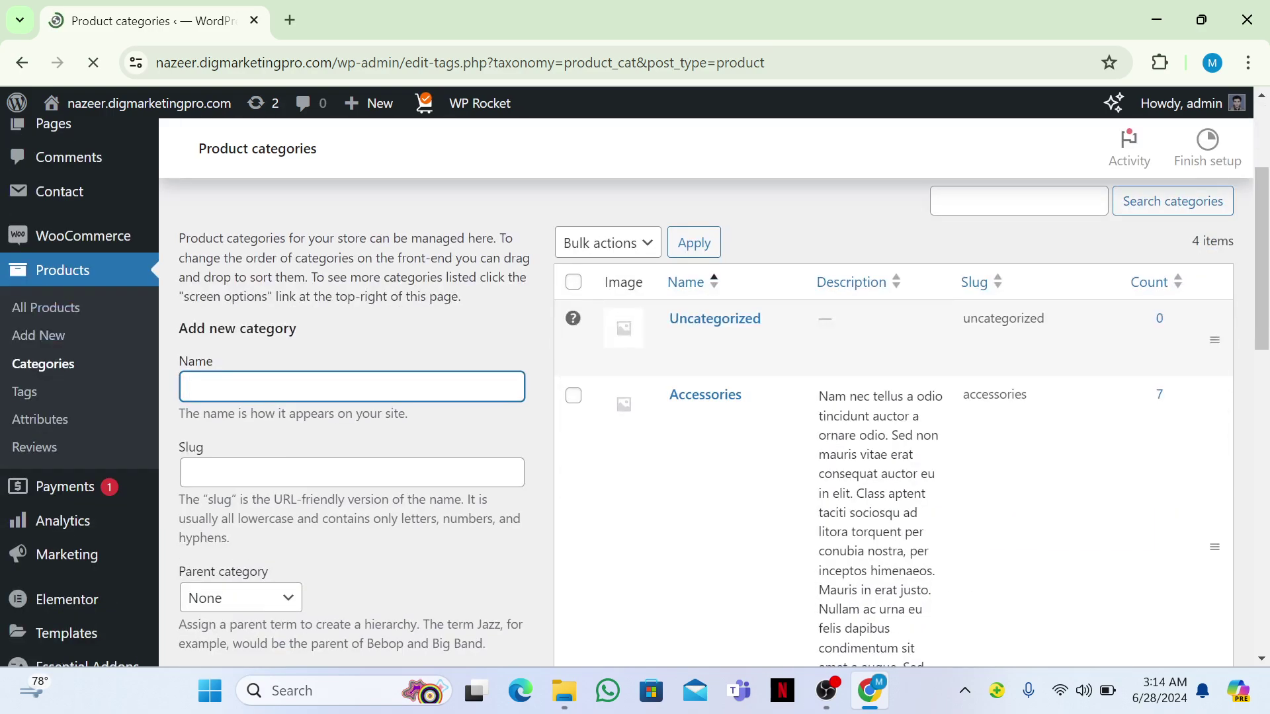
pyautogui.scroll(-5, 715, 397)
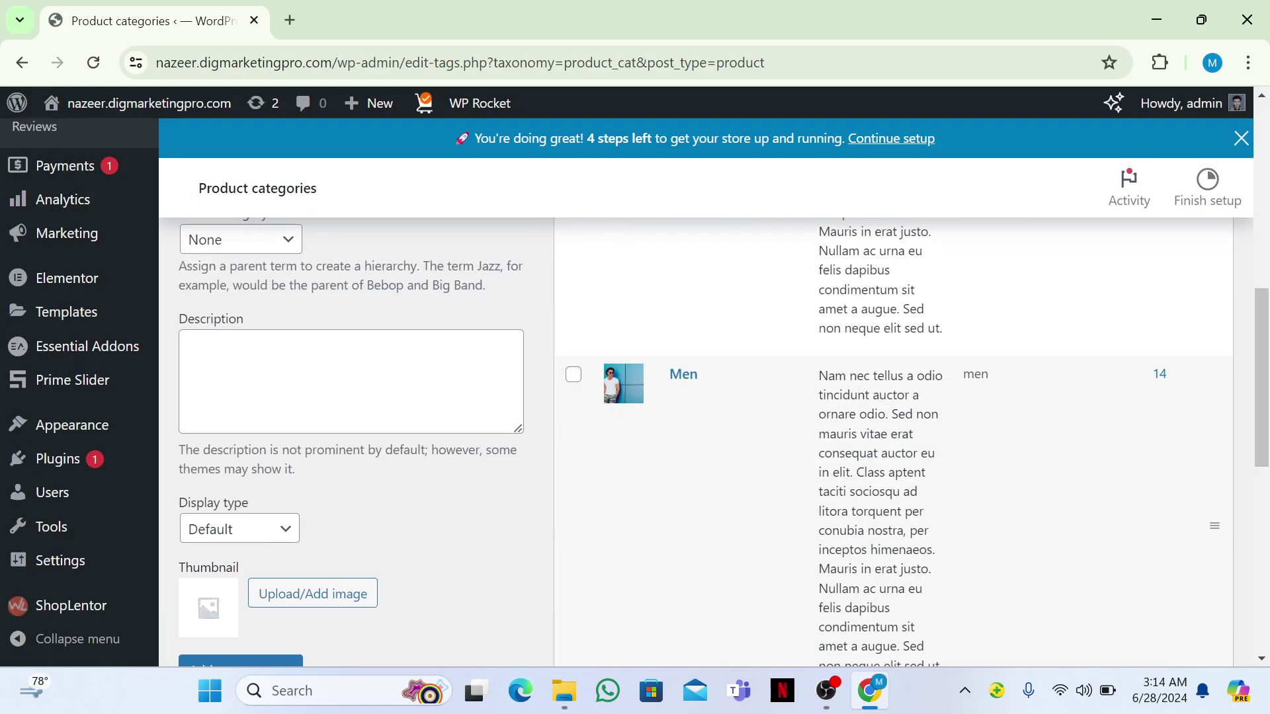
pyautogui.scroll(-2, 714, 397)
pyautogui.scroll(5, 715, 397)
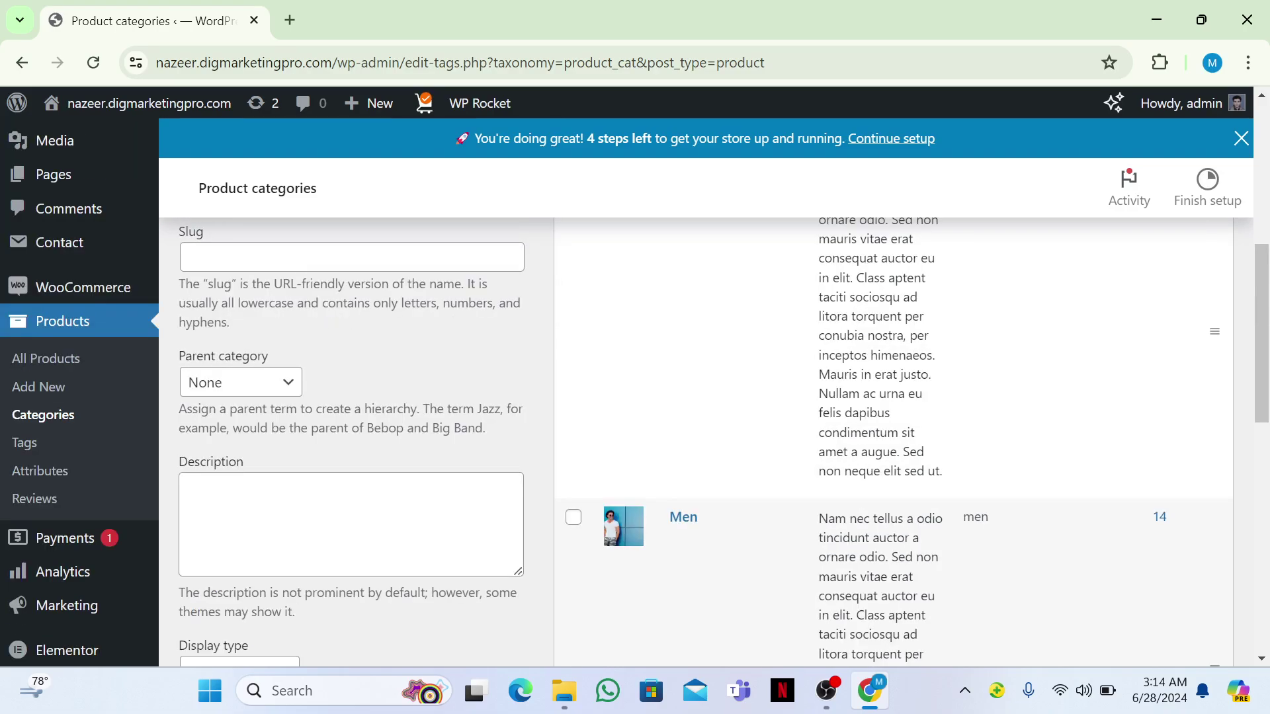
pyautogui.scroll(4, 714, 397)
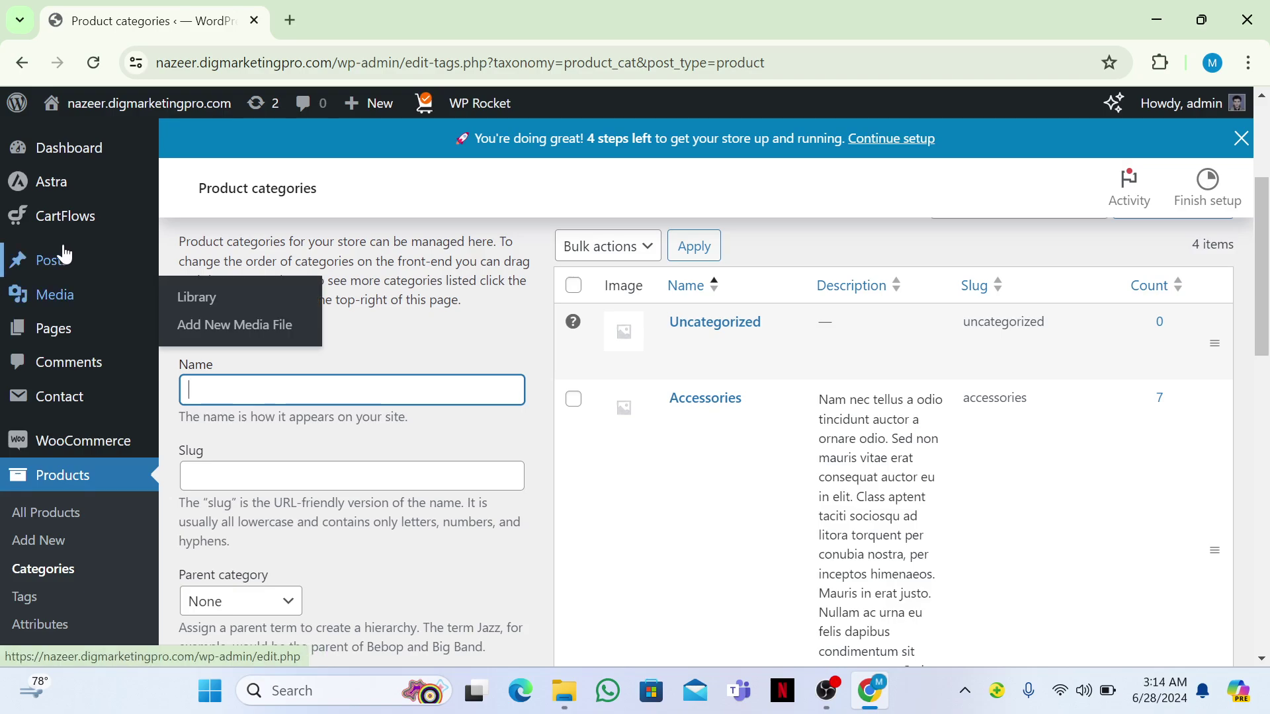
# Create a new page in a separate browser tab, title it "Catogery" and open it for editing with Elementor
pyautogui.click(71, 336)
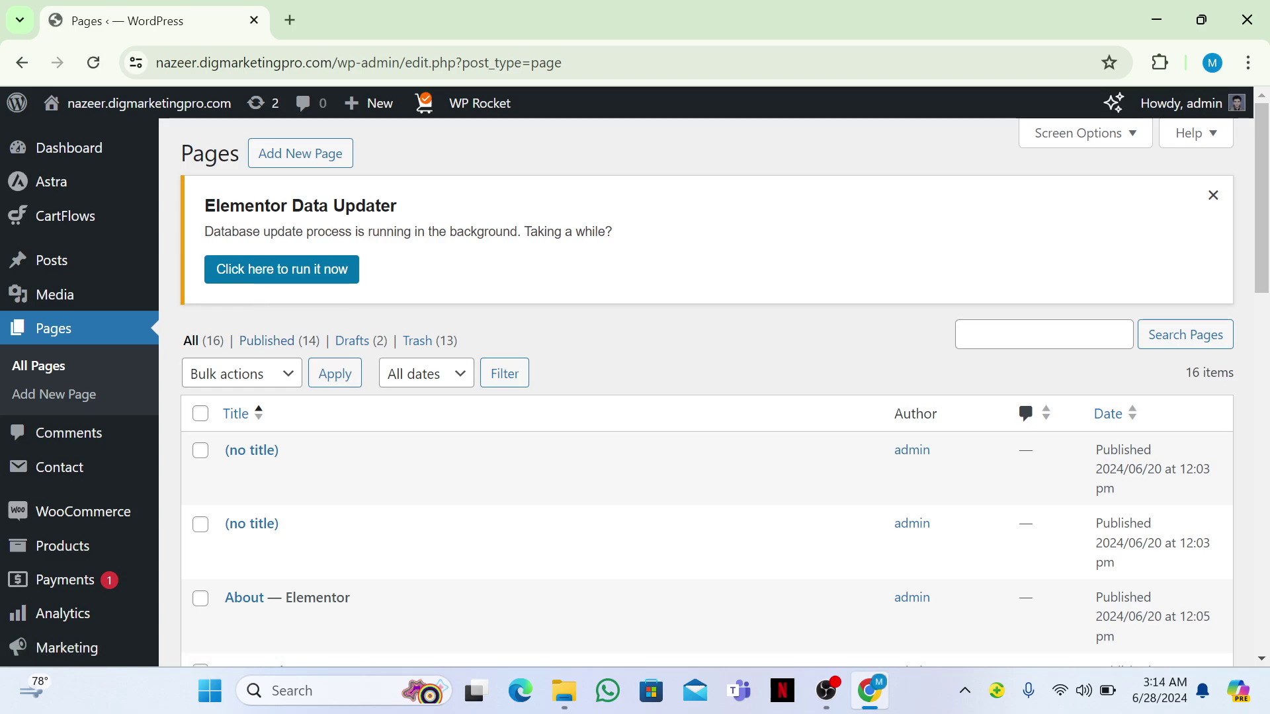
pyautogui.rightClick(271, 155)
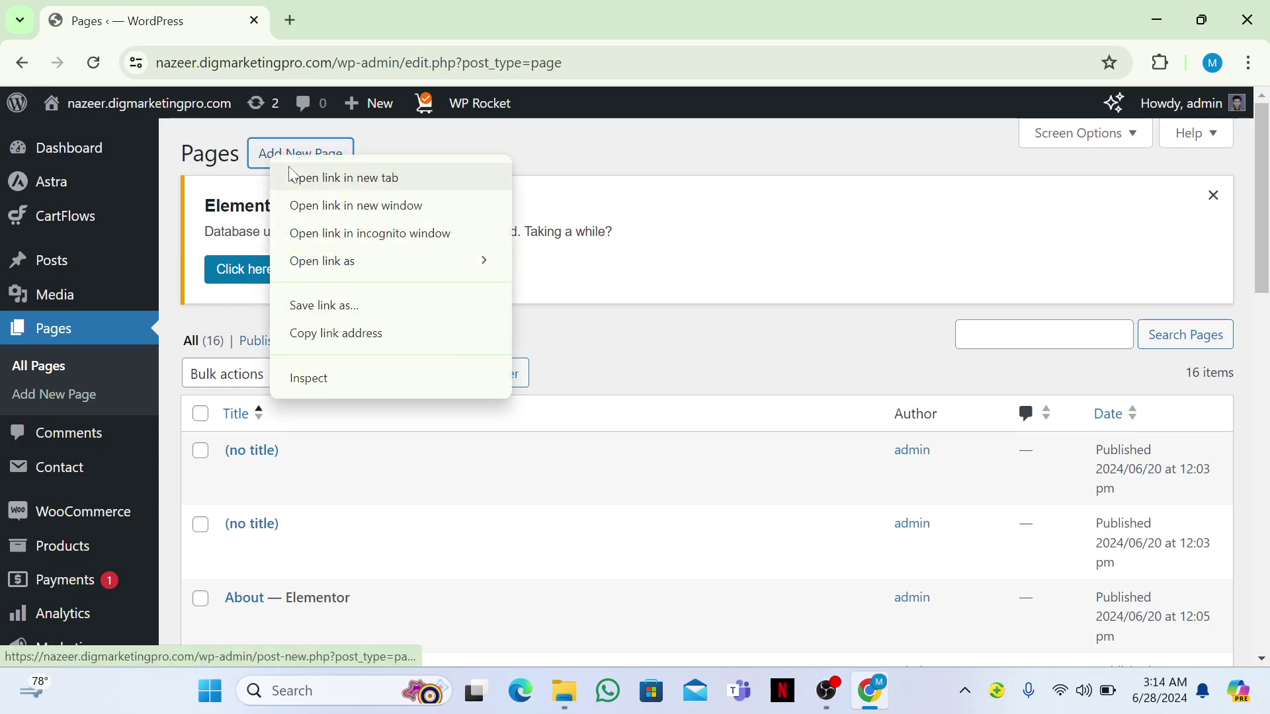
pyautogui.click(289, 175)
pyautogui.click(328, 29)
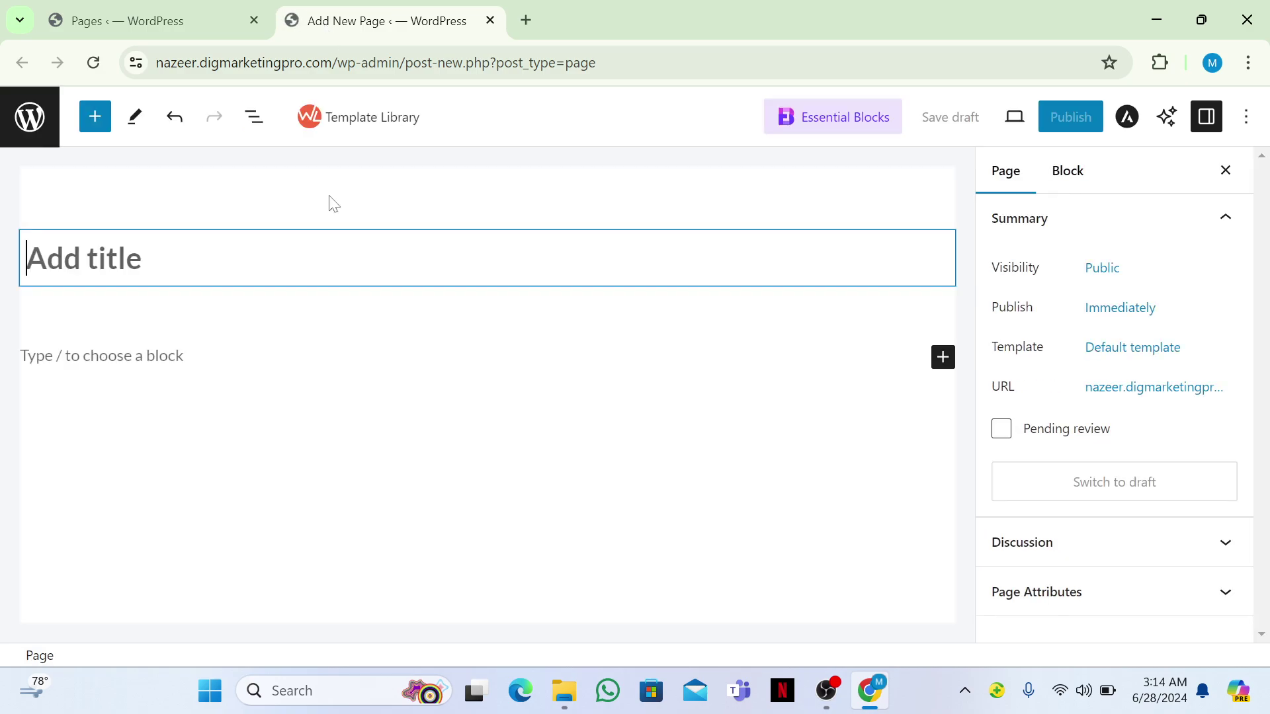
pyautogui.write('Ca')
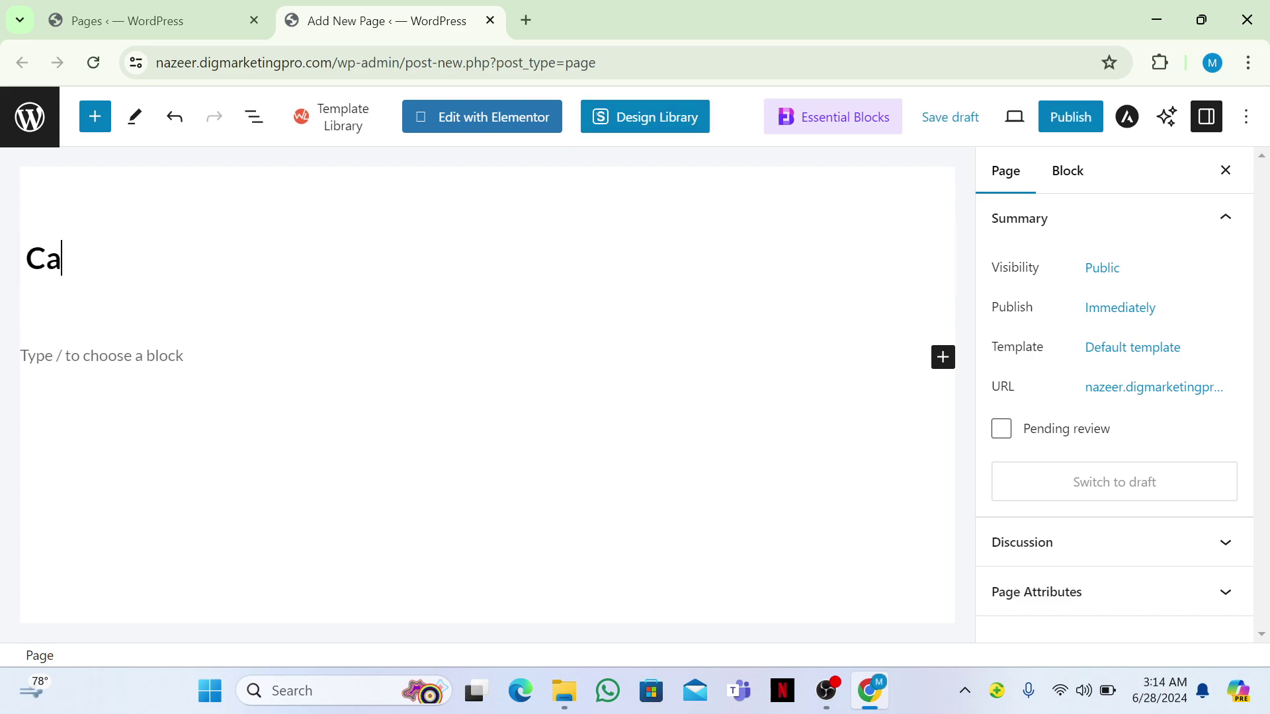
pyautogui.write('togery')
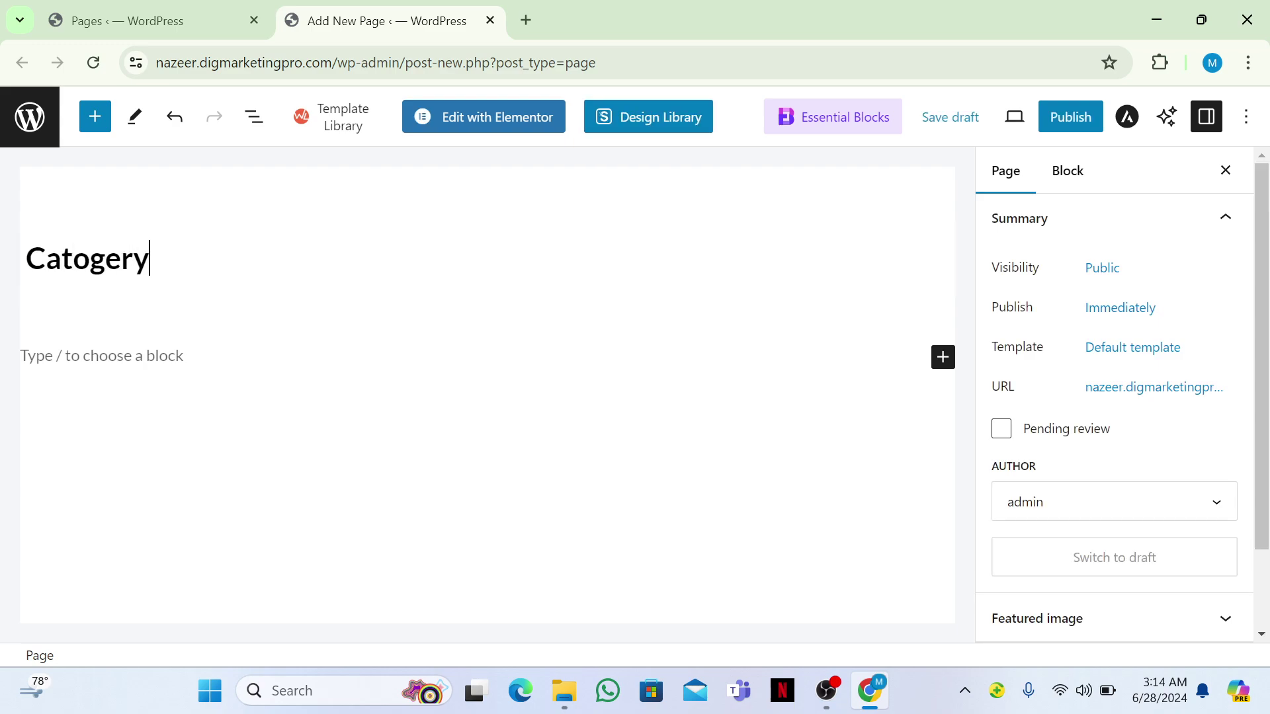
pyautogui.click(452, 133)
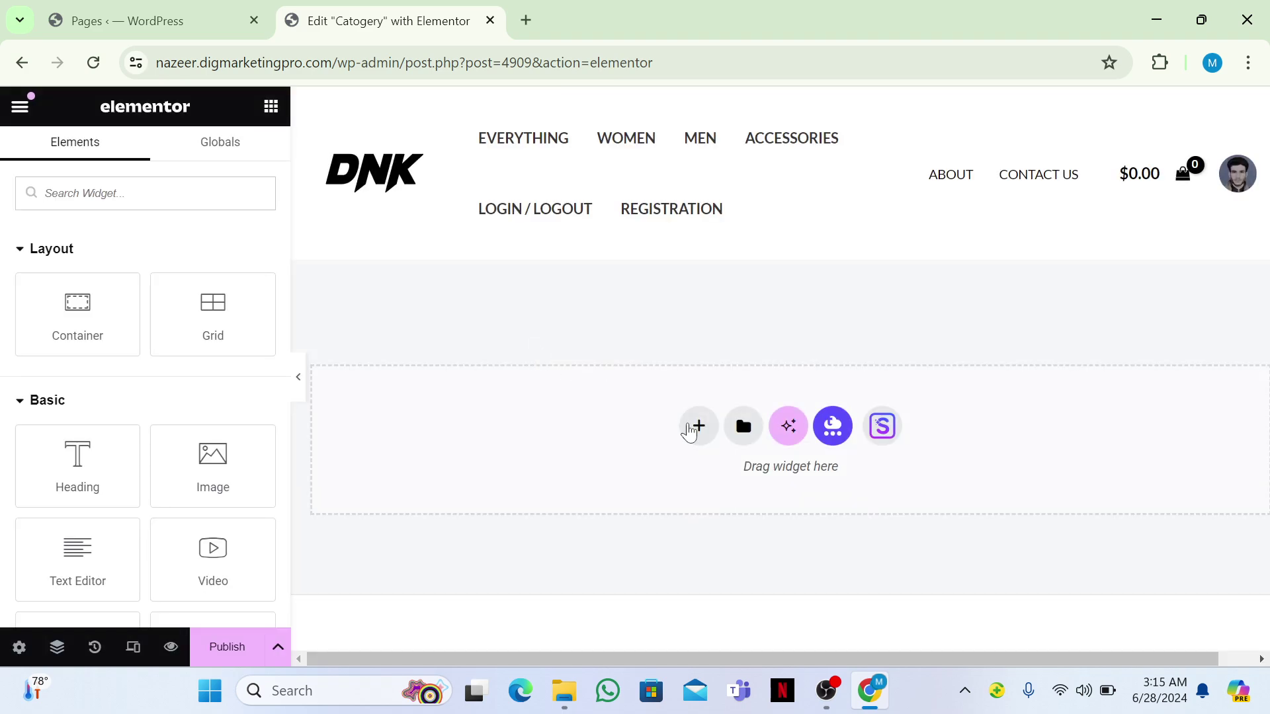
# Add a Flexbox container with the single downward-direction structure to the empty page
pyautogui.click(699, 426)
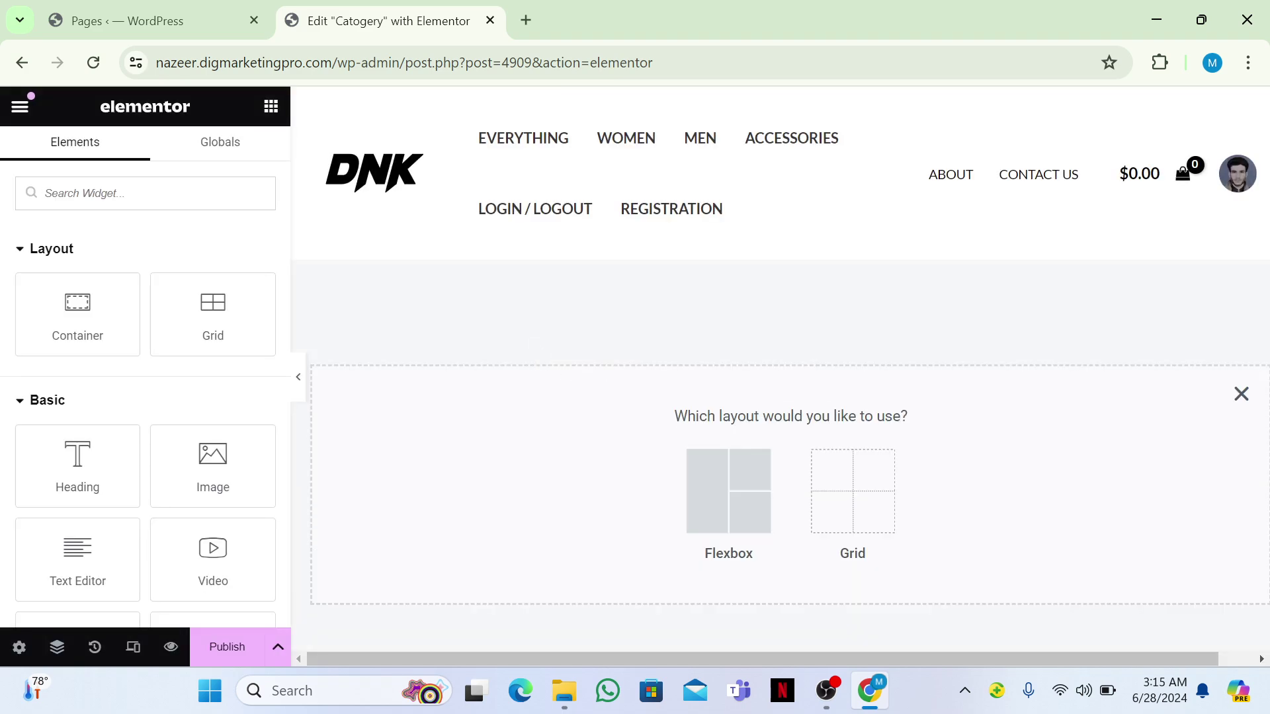
pyautogui.click(709, 482)
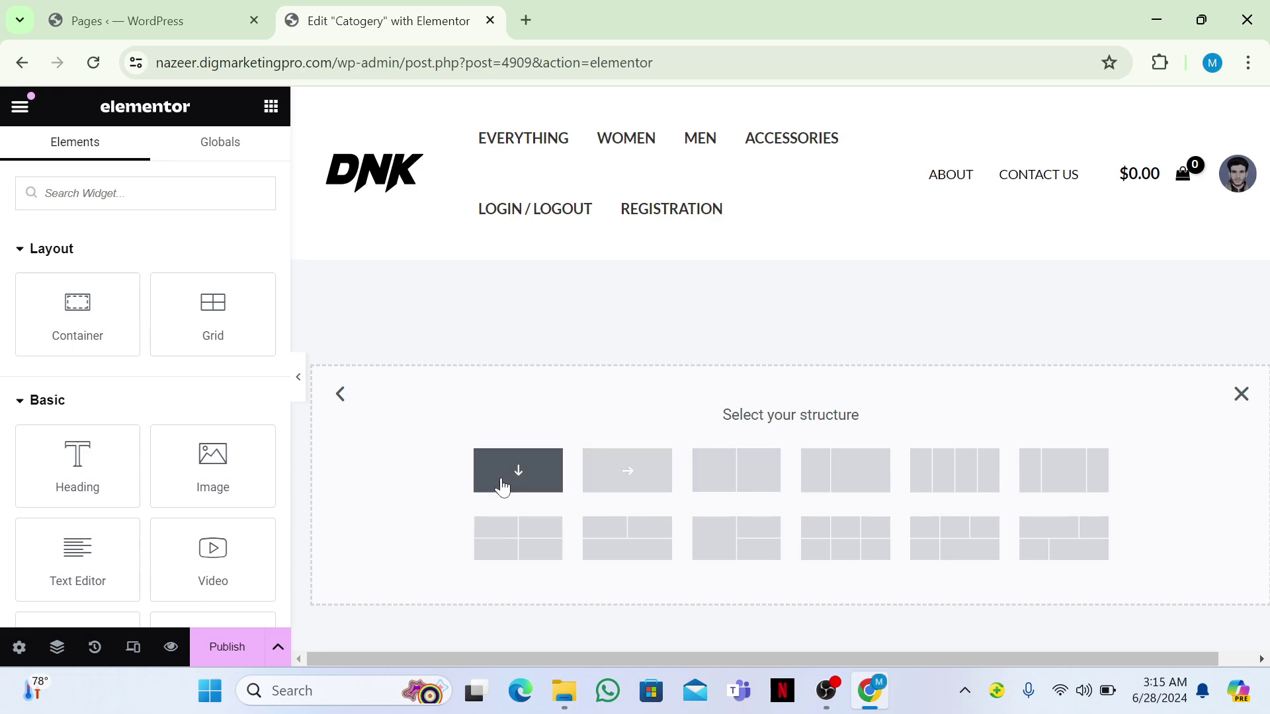
pyautogui.click(503, 487)
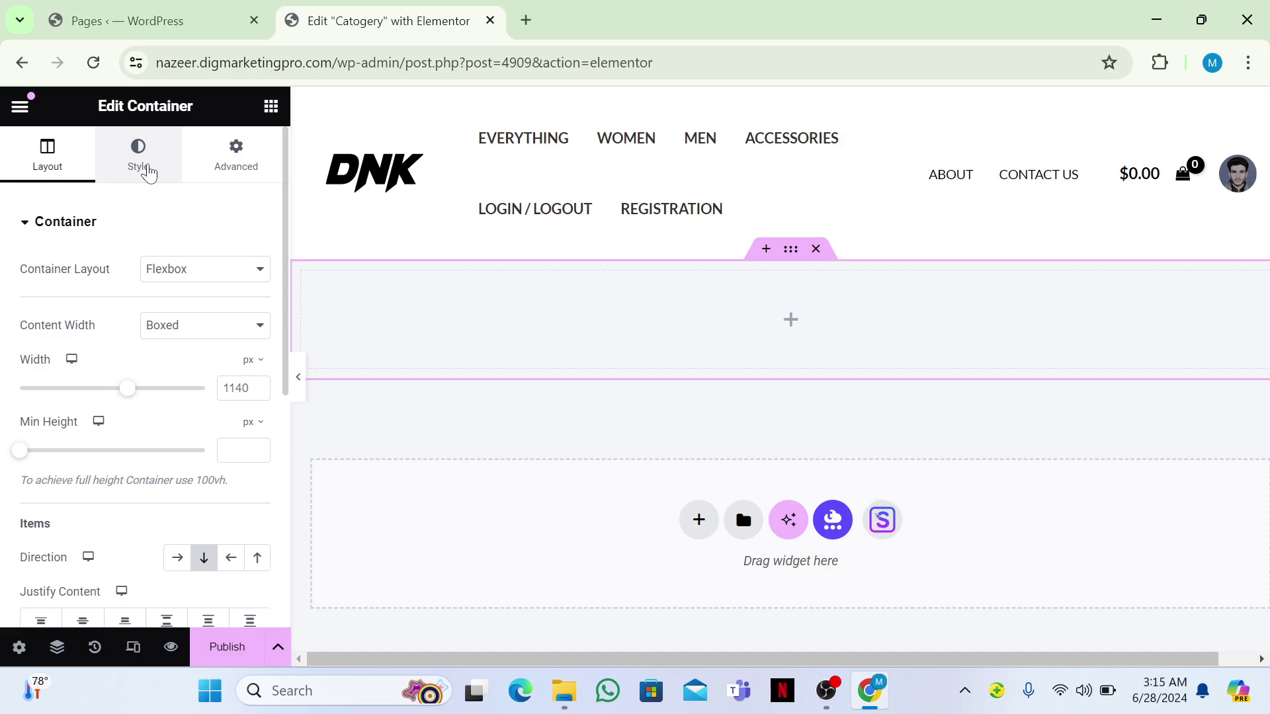
# Give the container a Classic background using the media library image home-new-bg-free-img-1.jpg
pyautogui.click(149, 172)
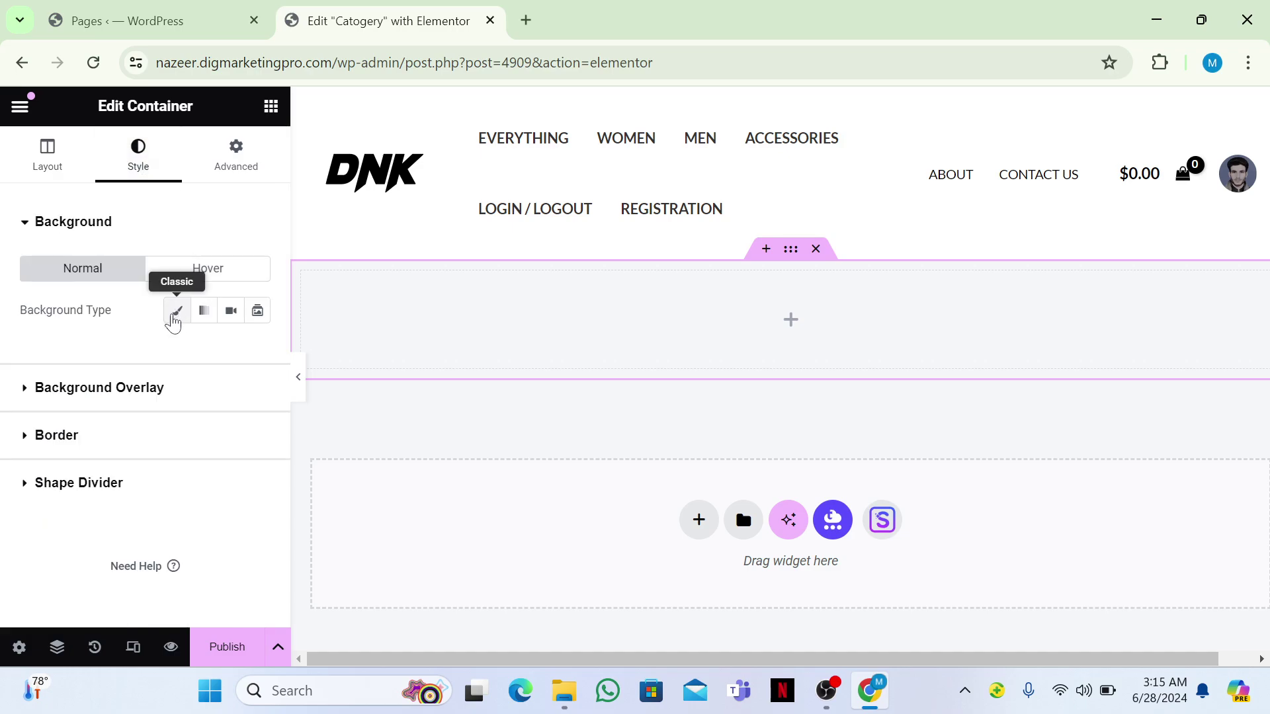
pyautogui.click(174, 314)
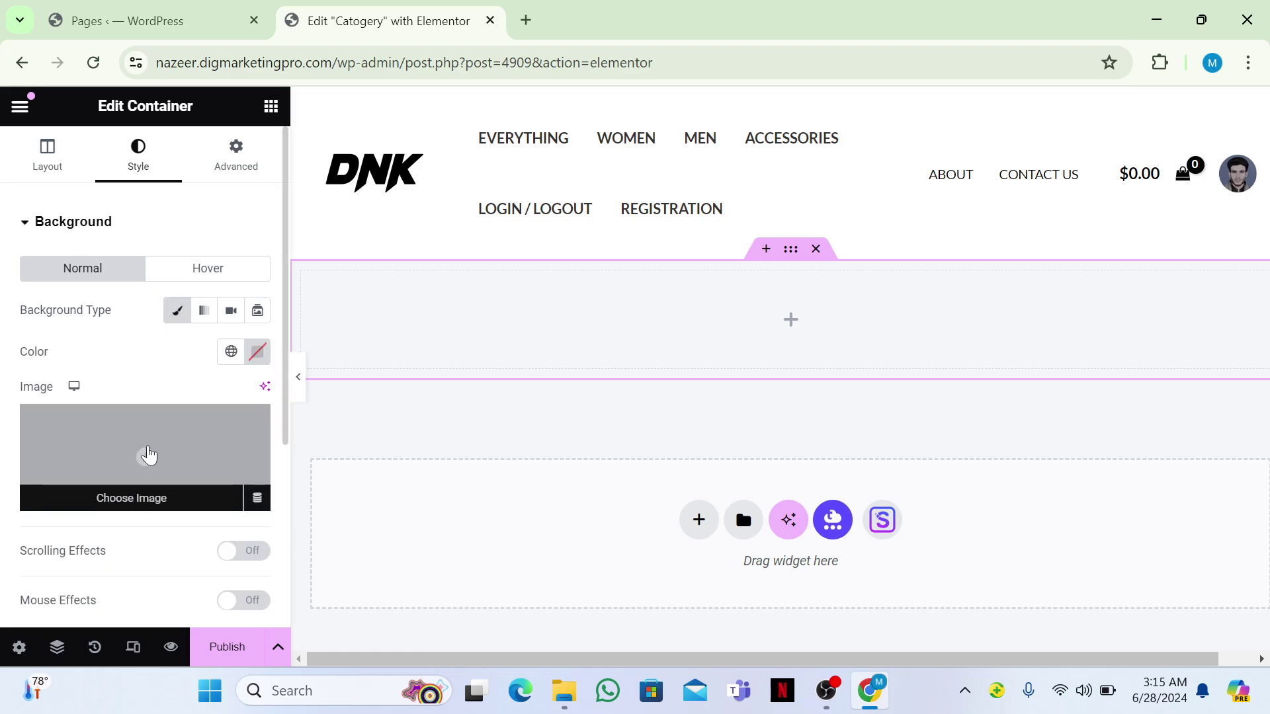
pyautogui.click(148, 455)
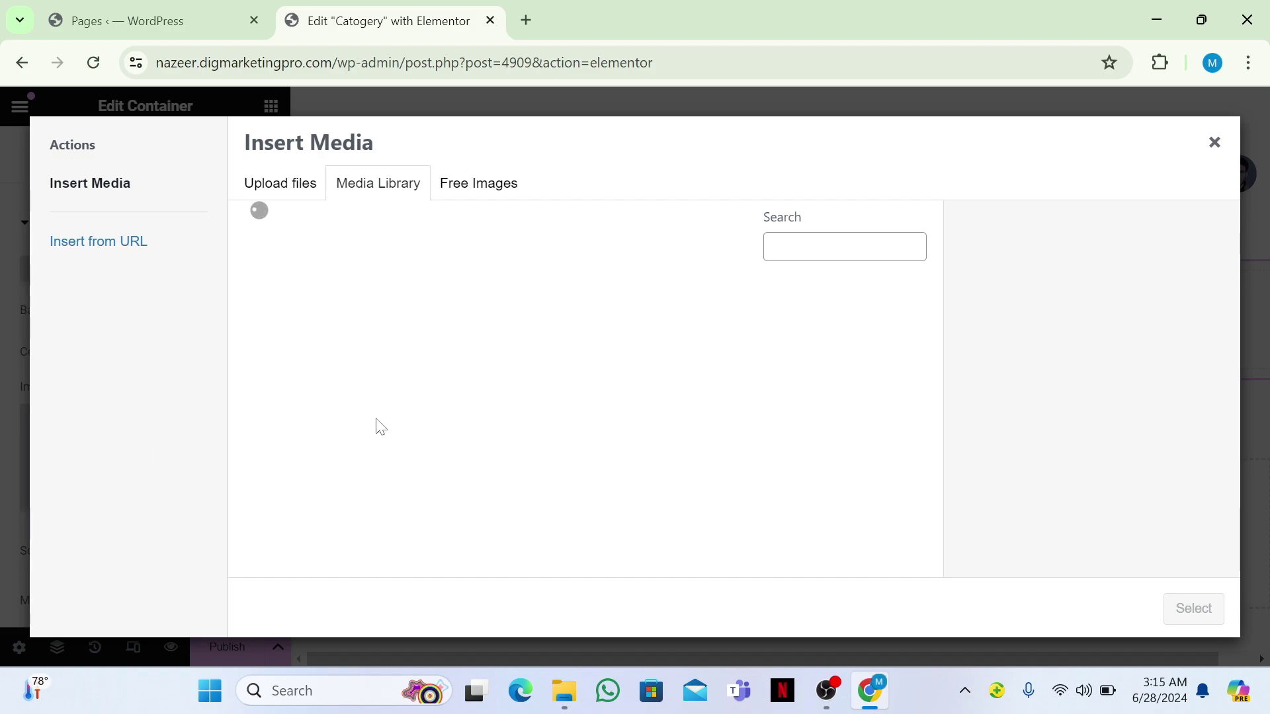
pyautogui.scroll(-15, 377, 426)
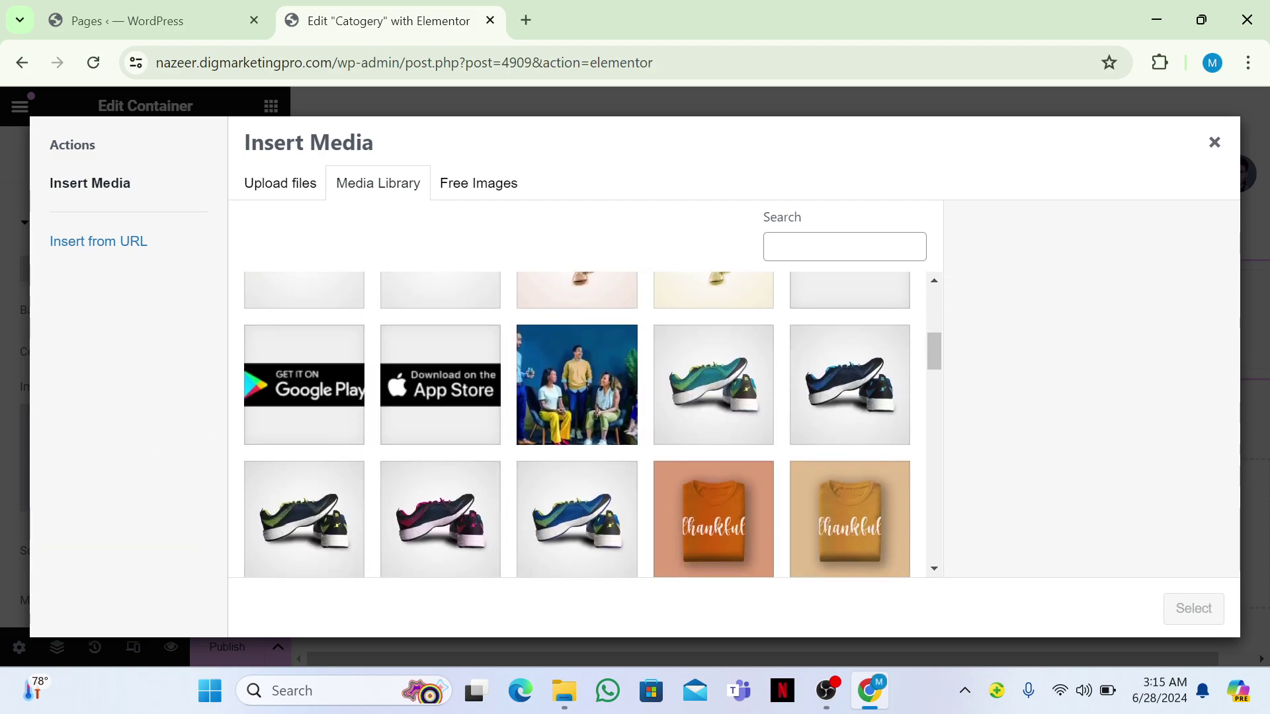
pyautogui.scroll(-12, 593, 425)
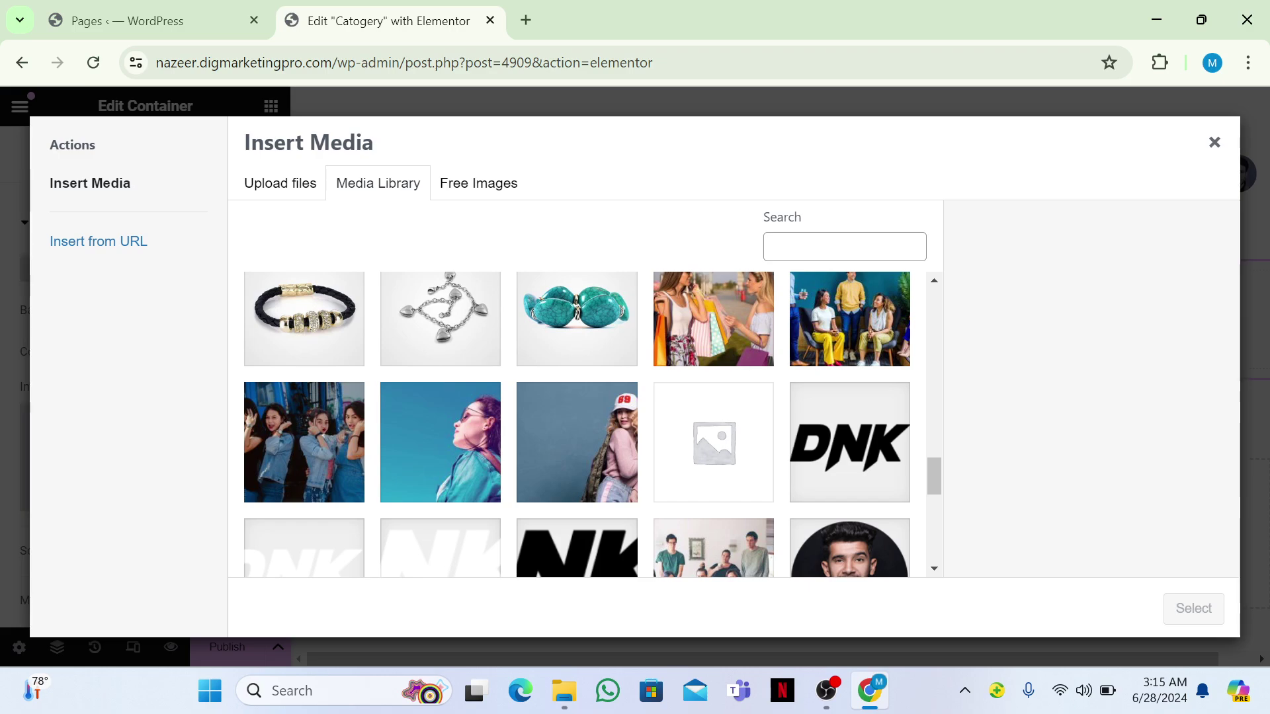
pyautogui.click(440, 442)
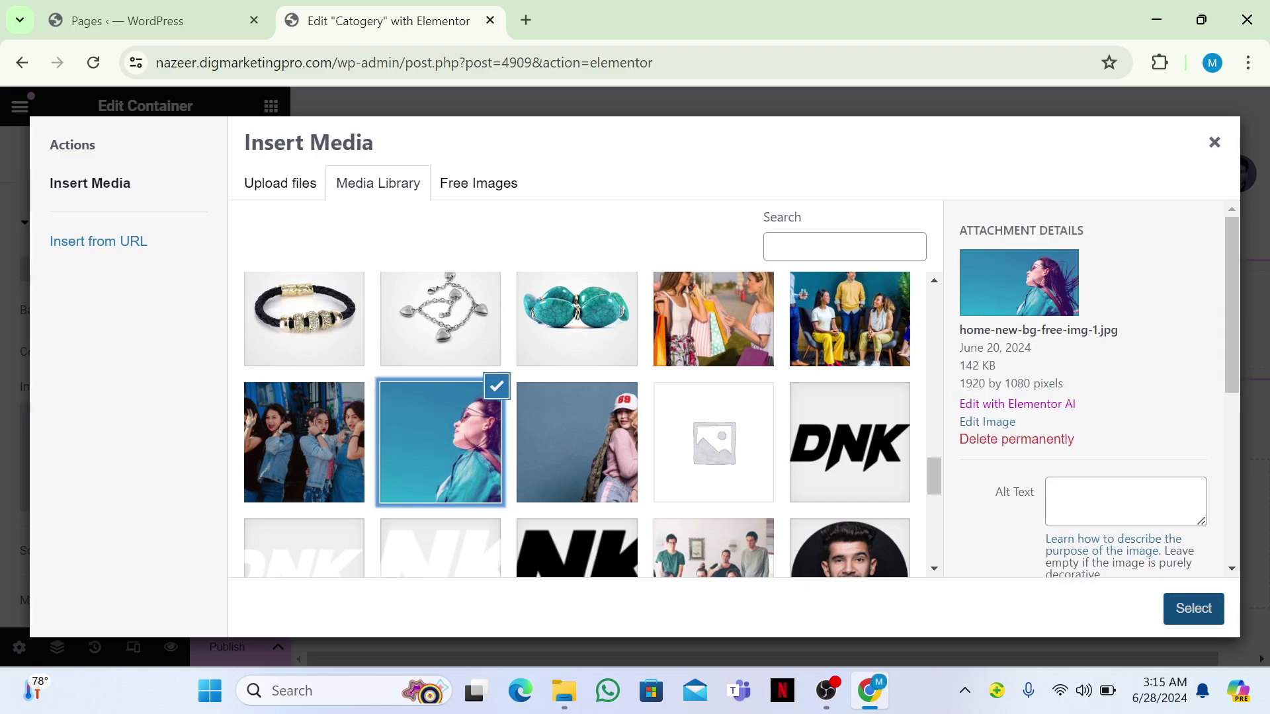
pyautogui.click(1193, 609)
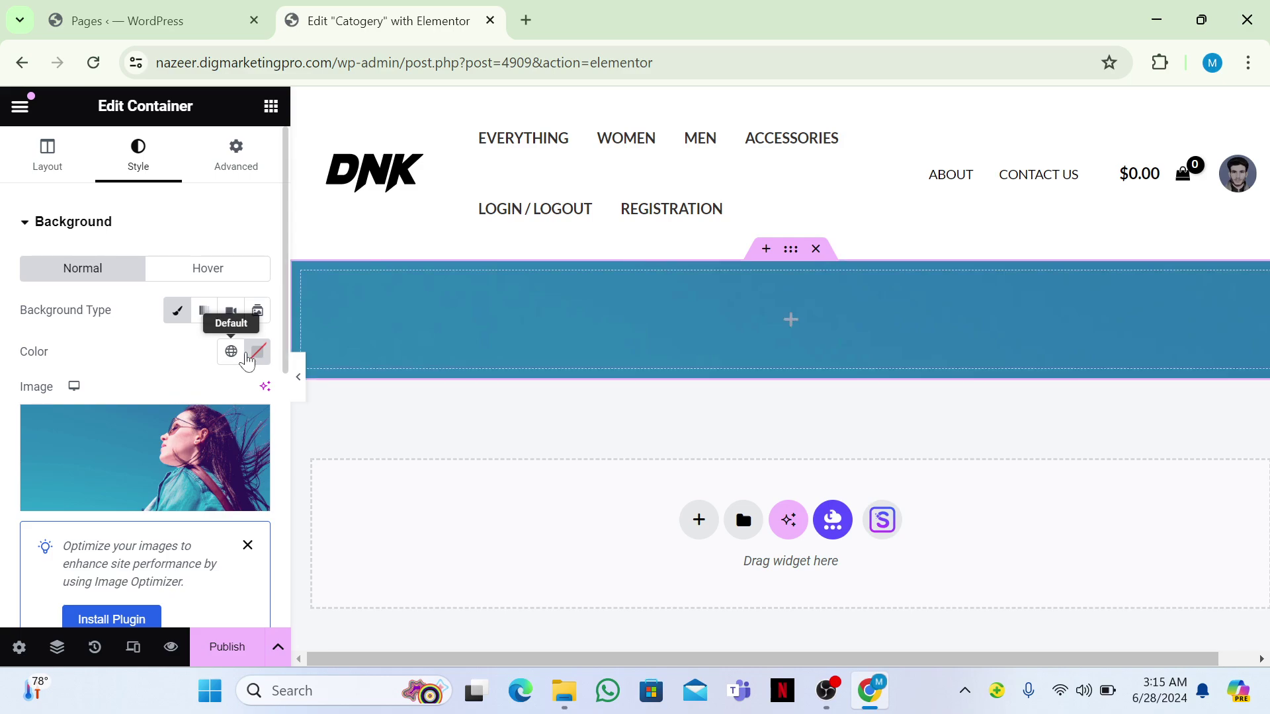
# Set the container's background image to Center Center position, Default attachment, No-repeat and Cover display size
pyautogui.click(285, 390)
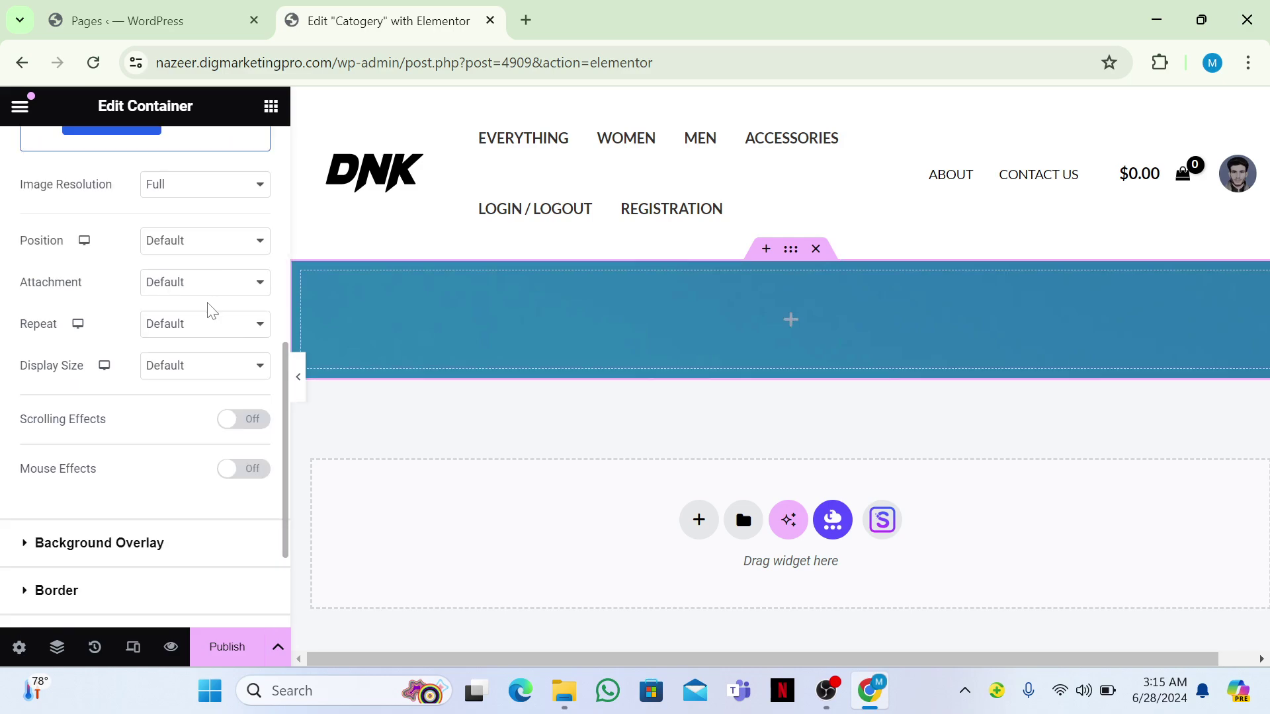
pyautogui.click(181, 253)
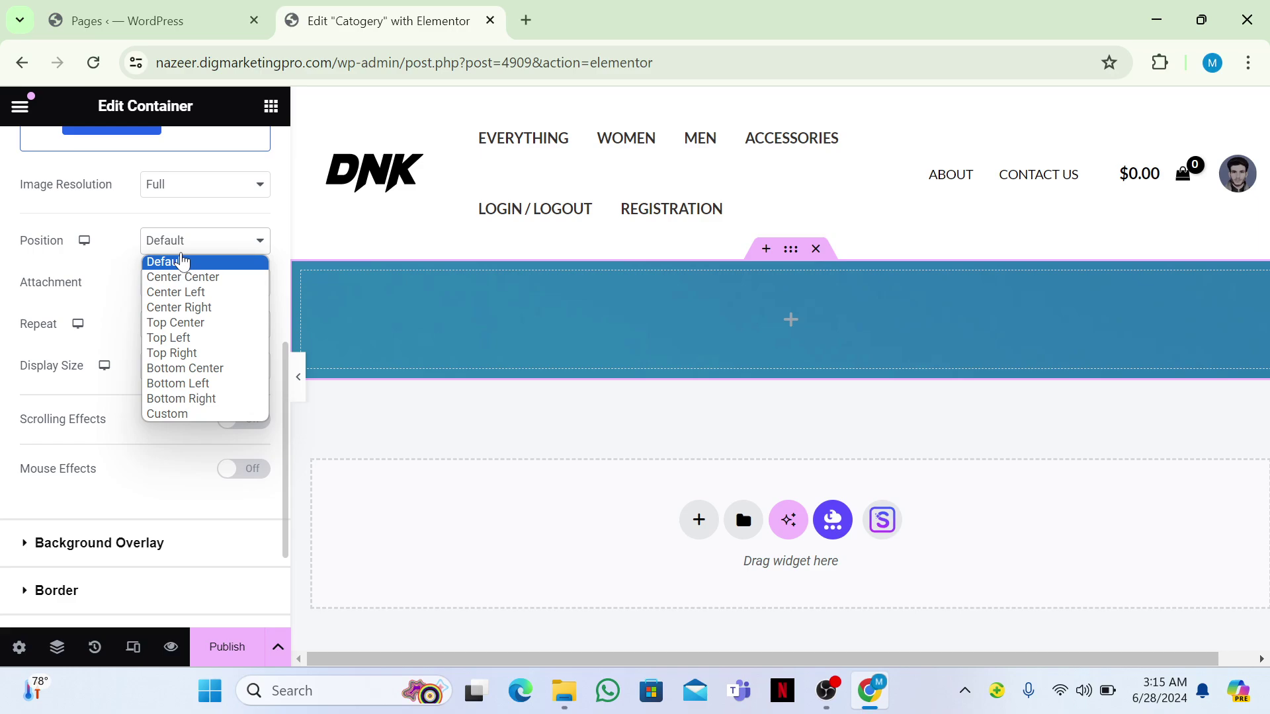
pyautogui.click(183, 277)
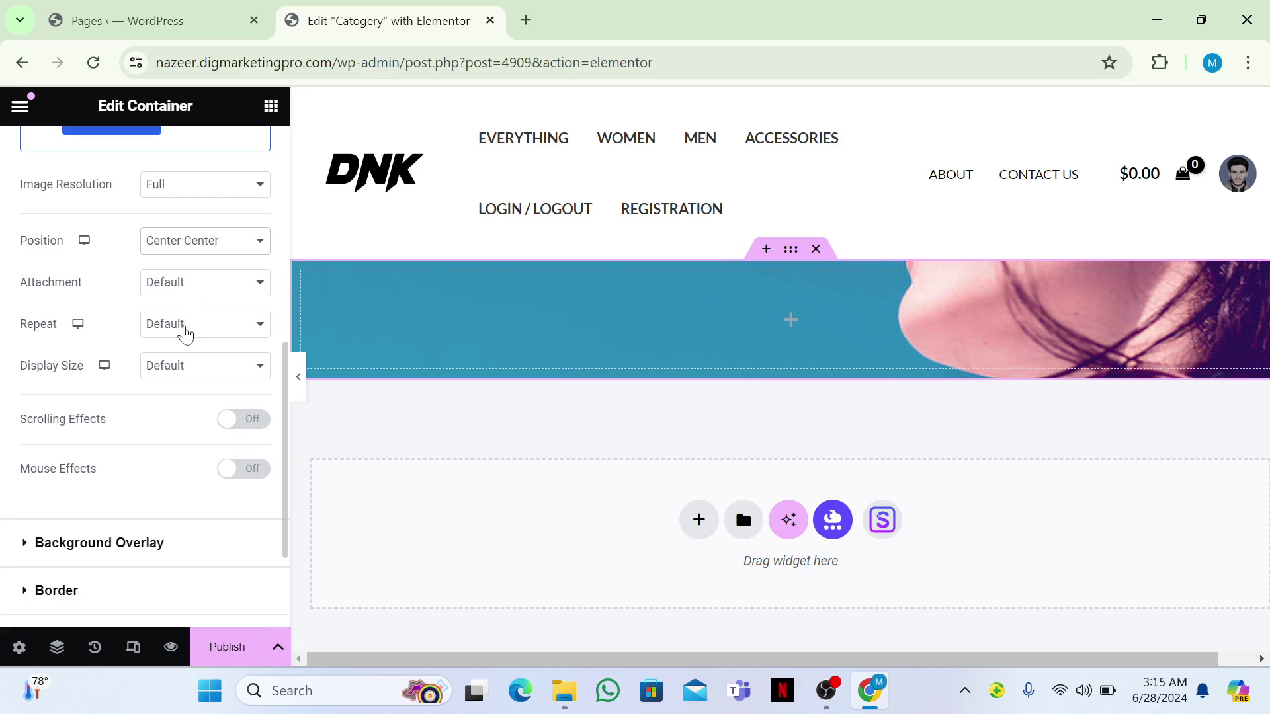
pyautogui.click(182, 289)
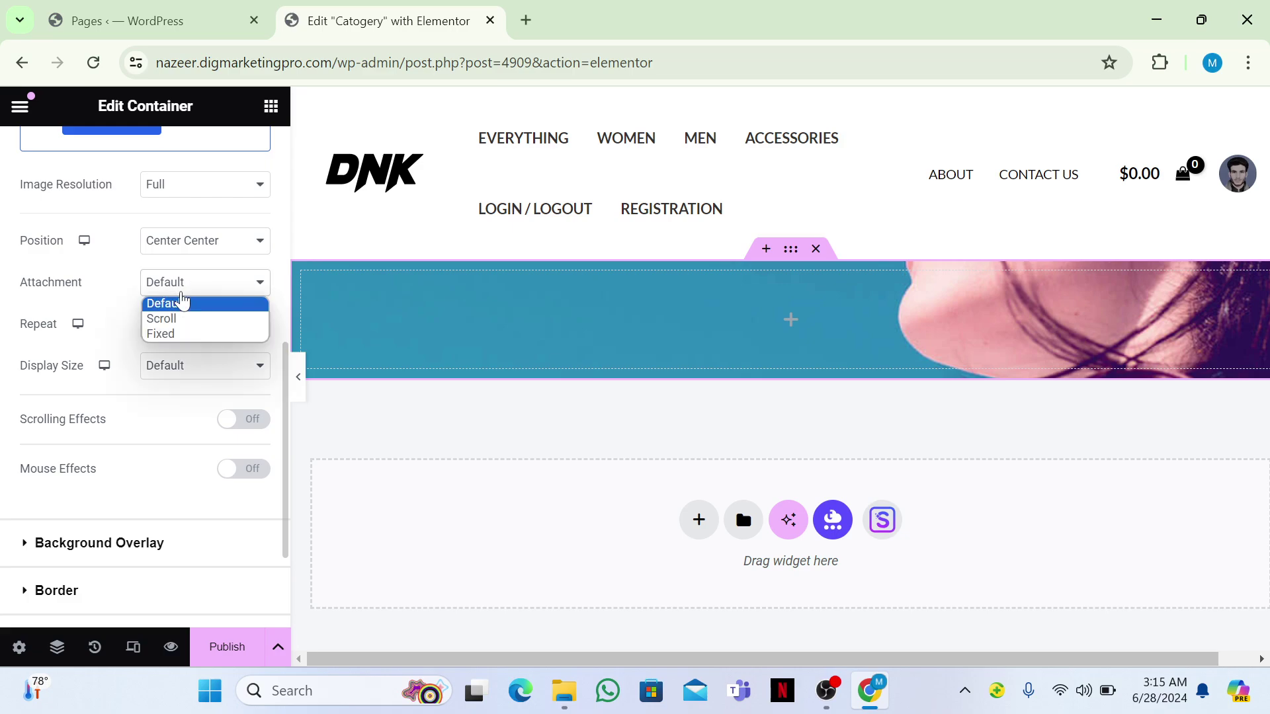
pyautogui.click(184, 305)
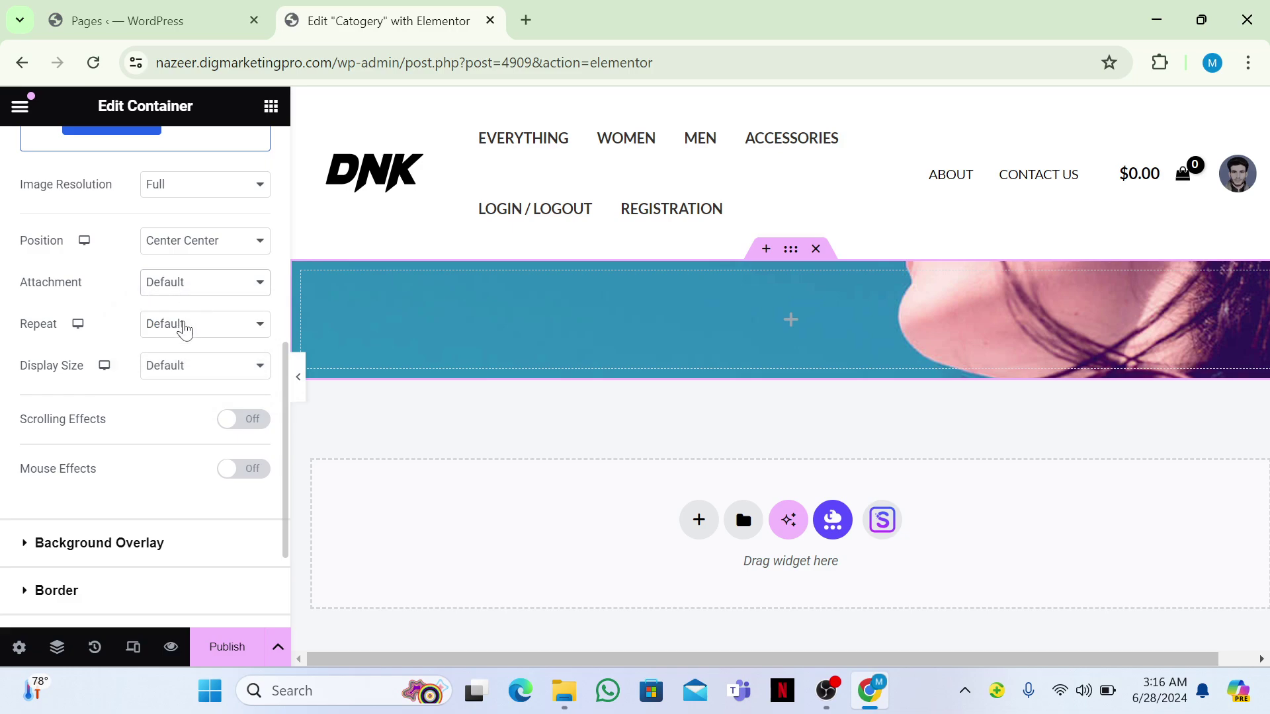
pyautogui.click(183, 328)
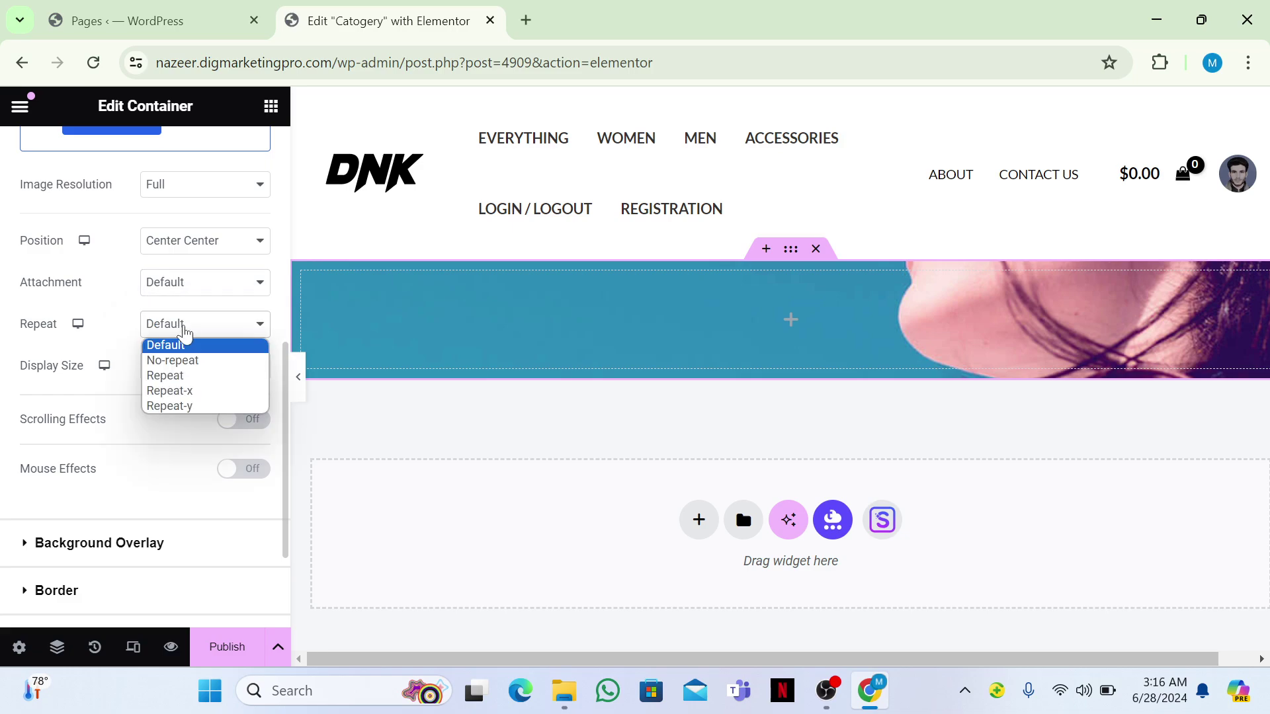
pyautogui.click(173, 361)
pyautogui.click(170, 367)
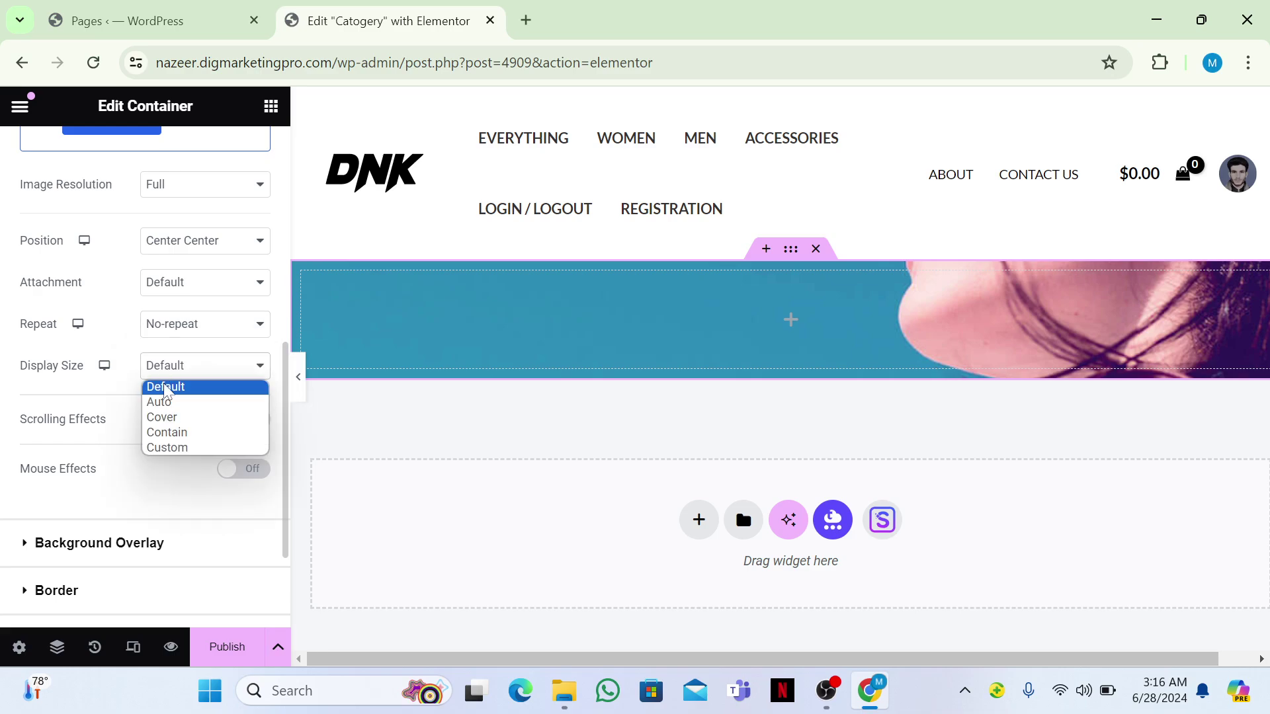
pyautogui.click(170, 423)
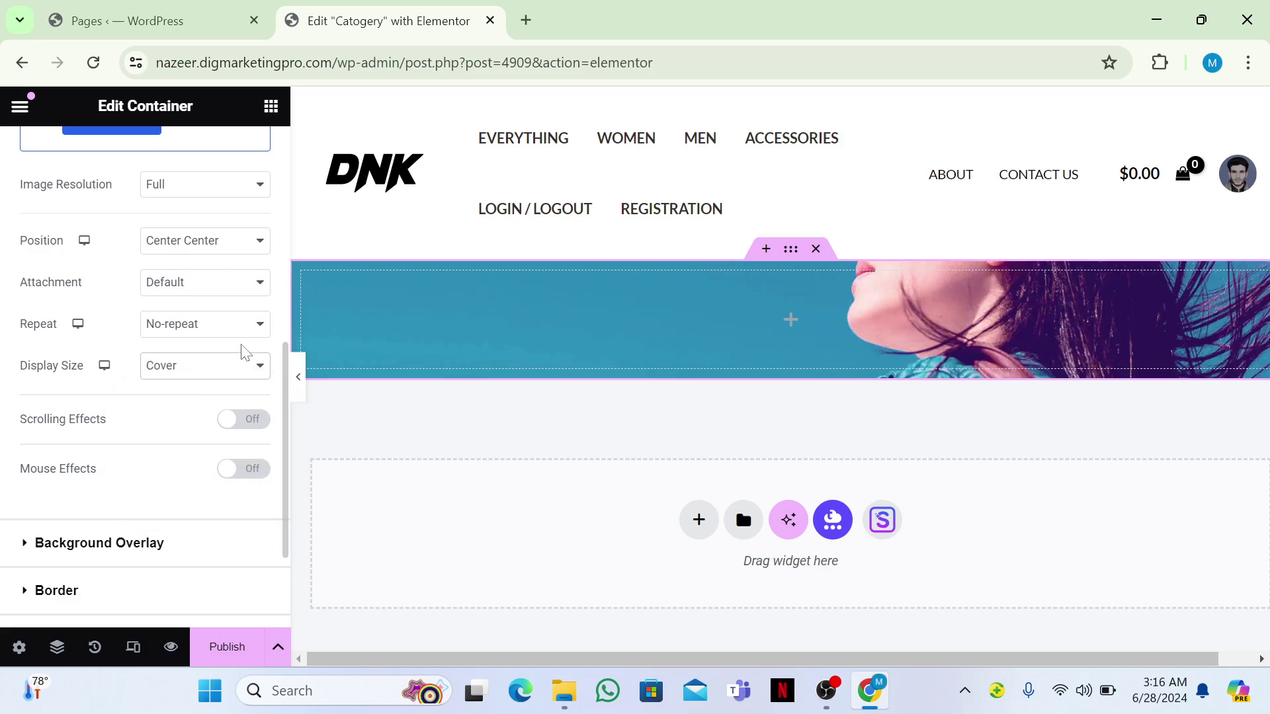
# Set the container's minimum height to 450 px
pyautogui.scroll(7, 258, 329)
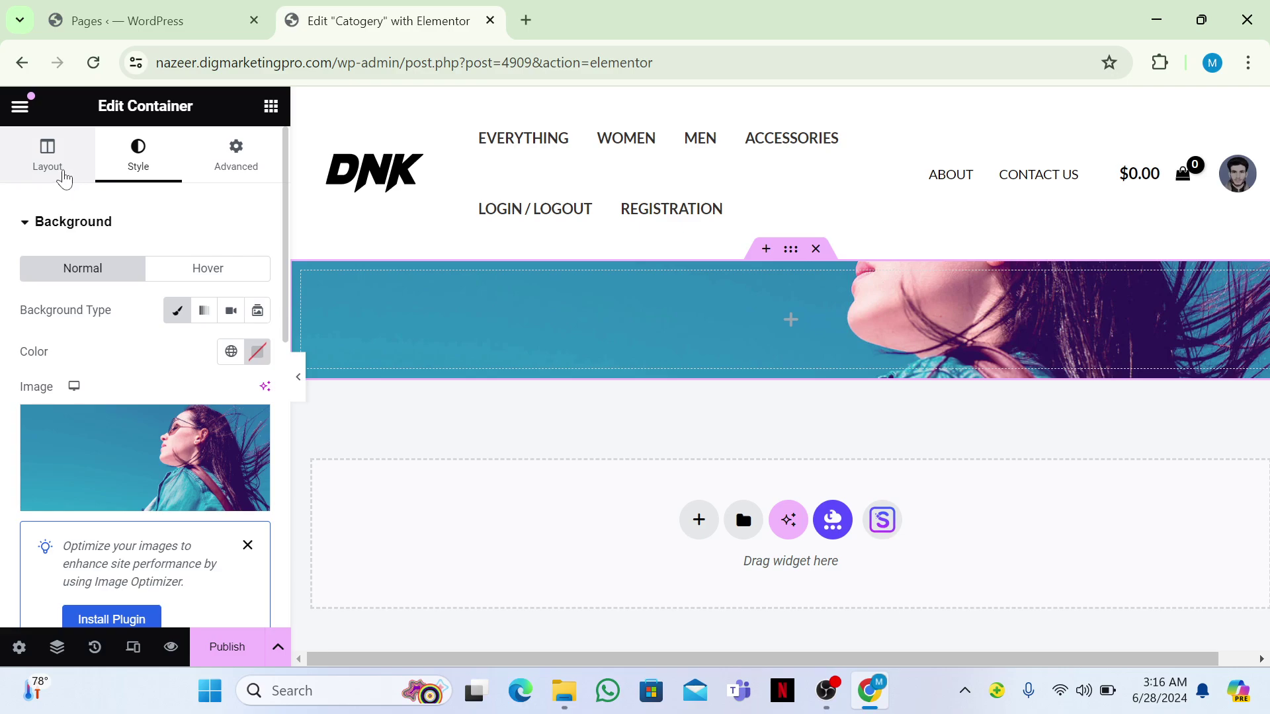
pyautogui.click(64, 177)
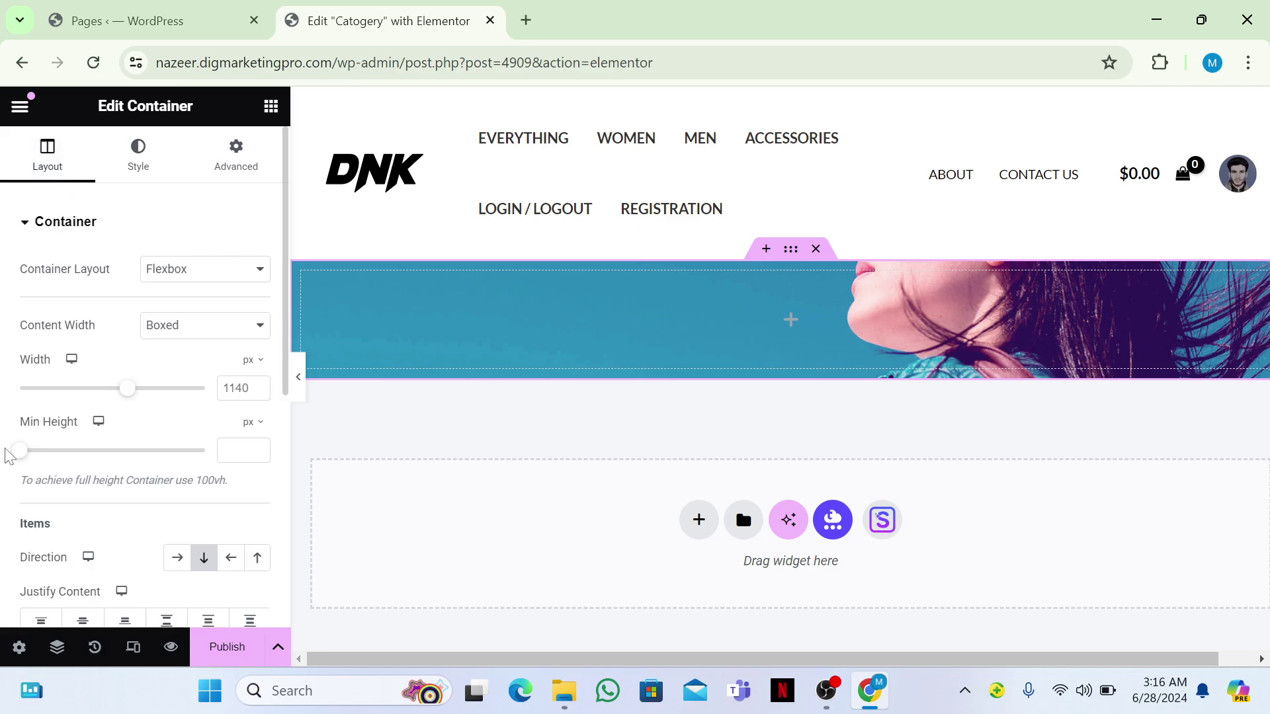
pyautogui.moveTo(21, 452); pyautogui.dragTo(97, 456)
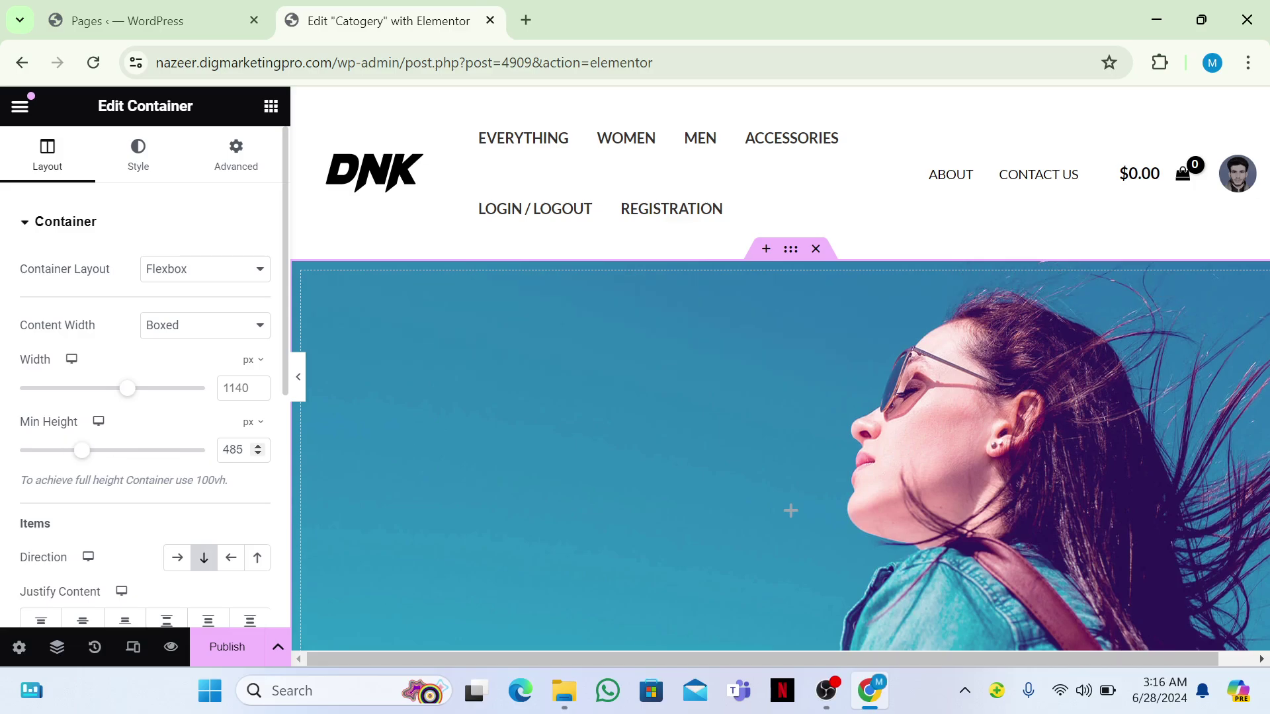
pyautogui.press('BackSpace')
pyautogui.press('BackSpace')
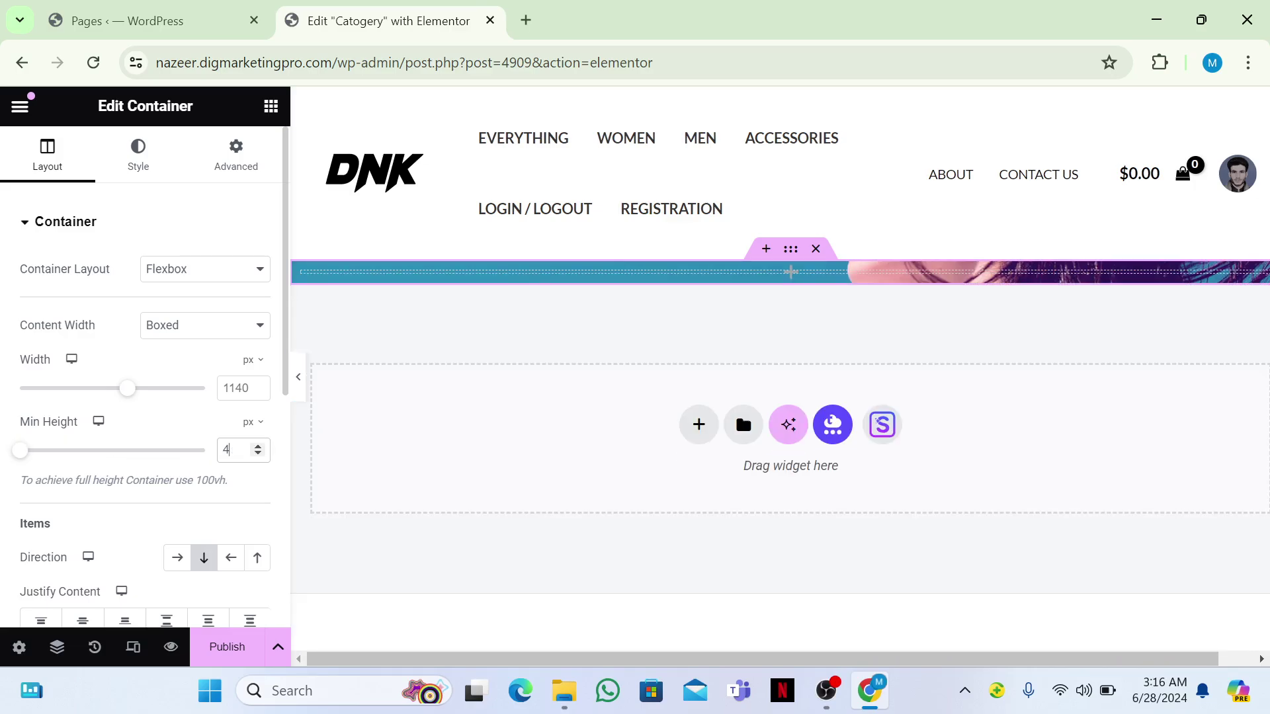
pyautogui.write('50')
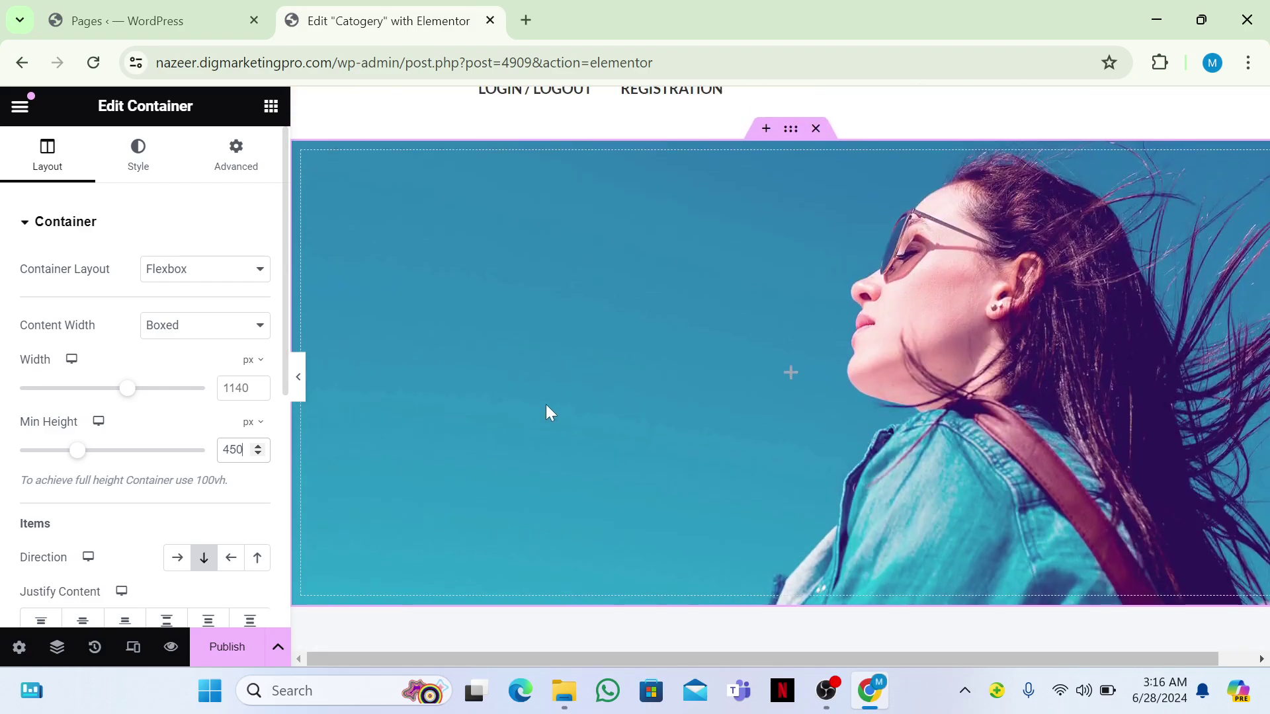
# Add a Heading widget inside the background image container
pyautogui.click(794, 382)
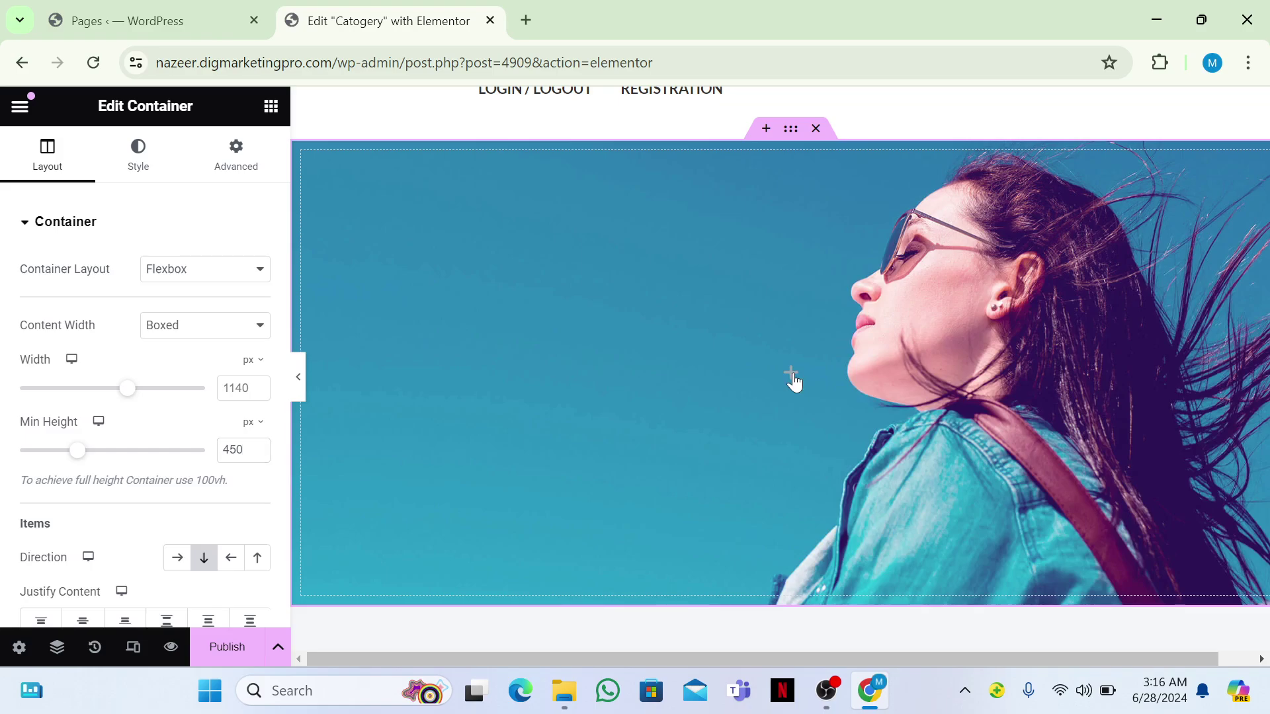
pyautogui.click(793, 377)
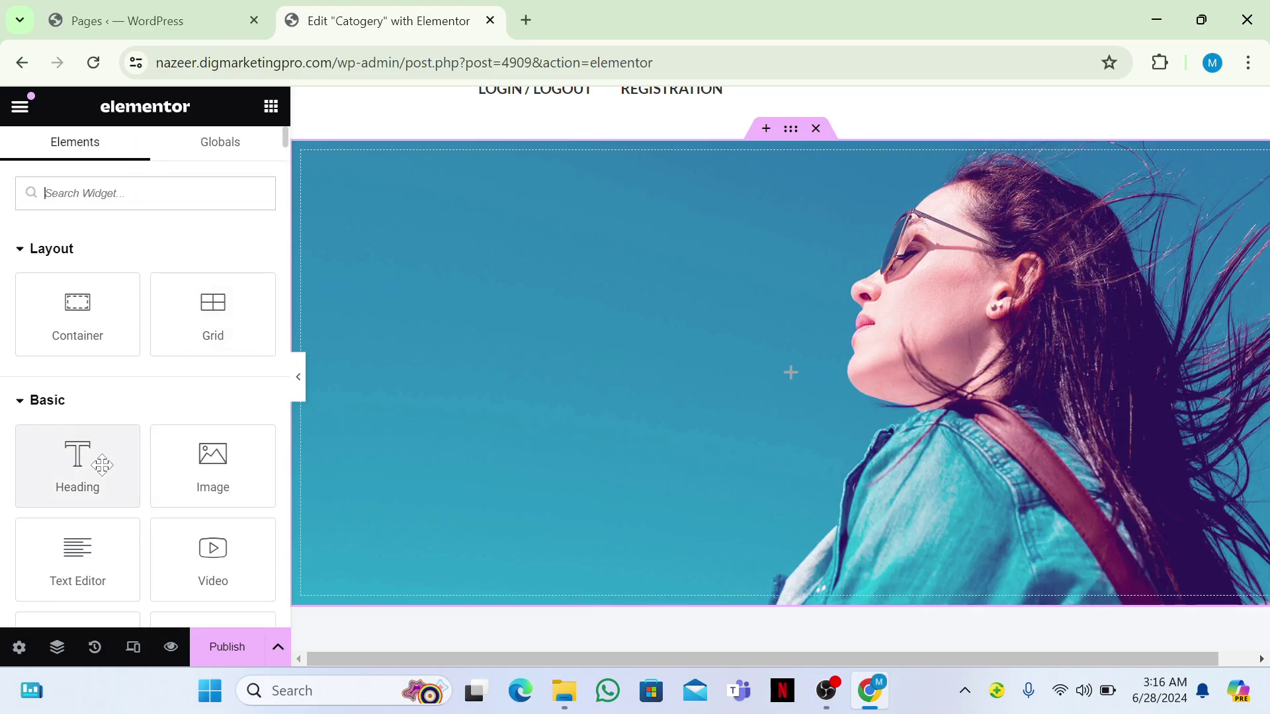
pyautogui.moveTo(102, 465); pyautogui.dragTo(663, 410)
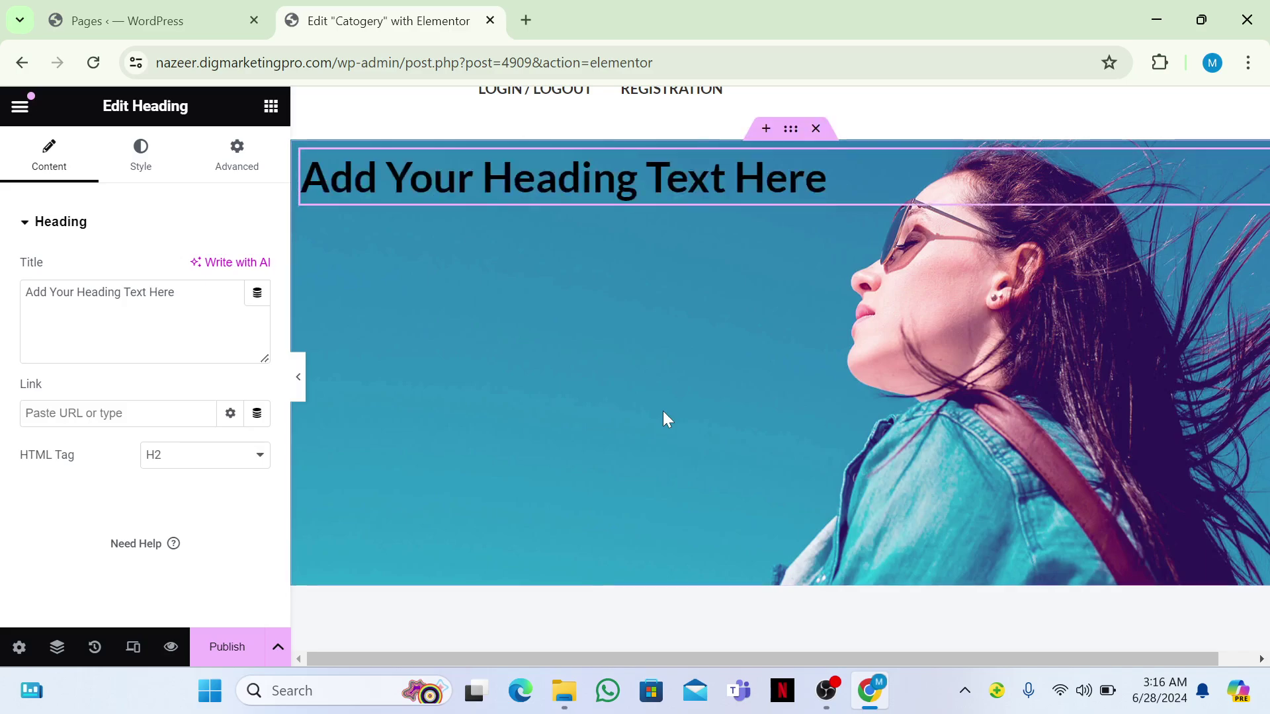
# Replace the heading's placeholder title with "My Categories", correcting the spelling of the second word
pyautogui.click(175, 292)
pyautogui.hotkey('ctrl', 'a')
pyautogui.press('BackSpace')
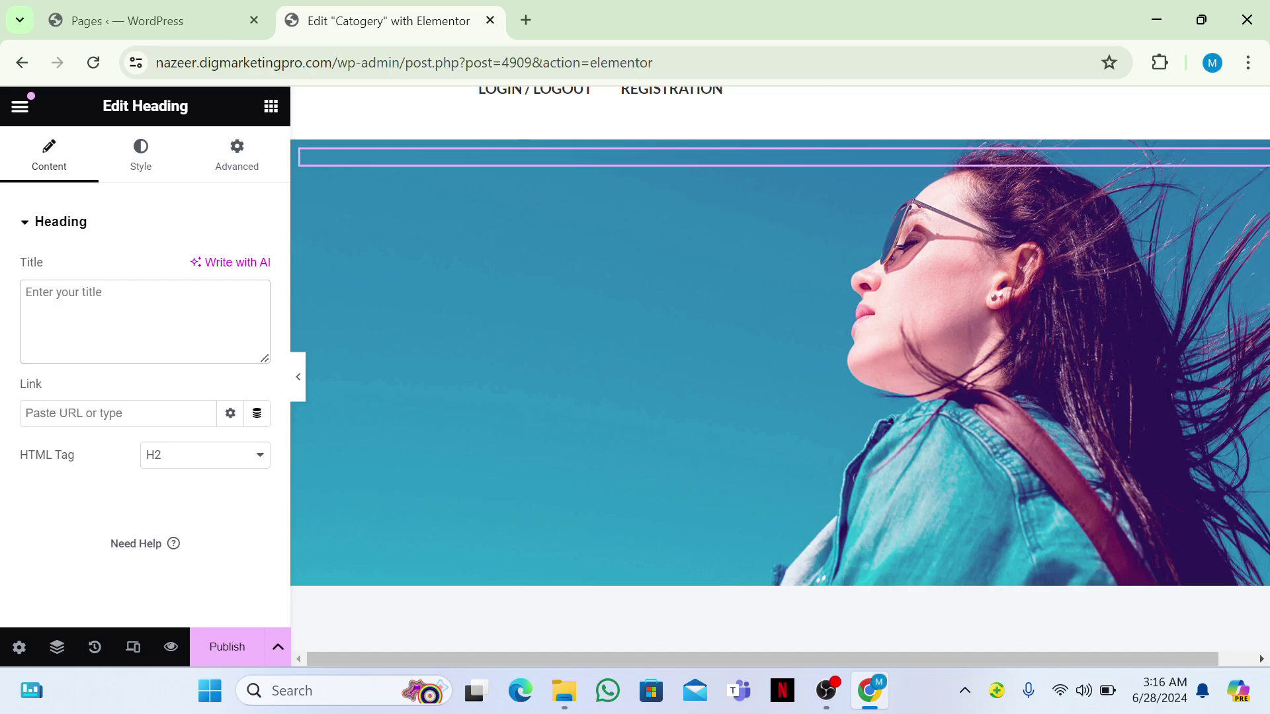
pyautogui.write('My ')
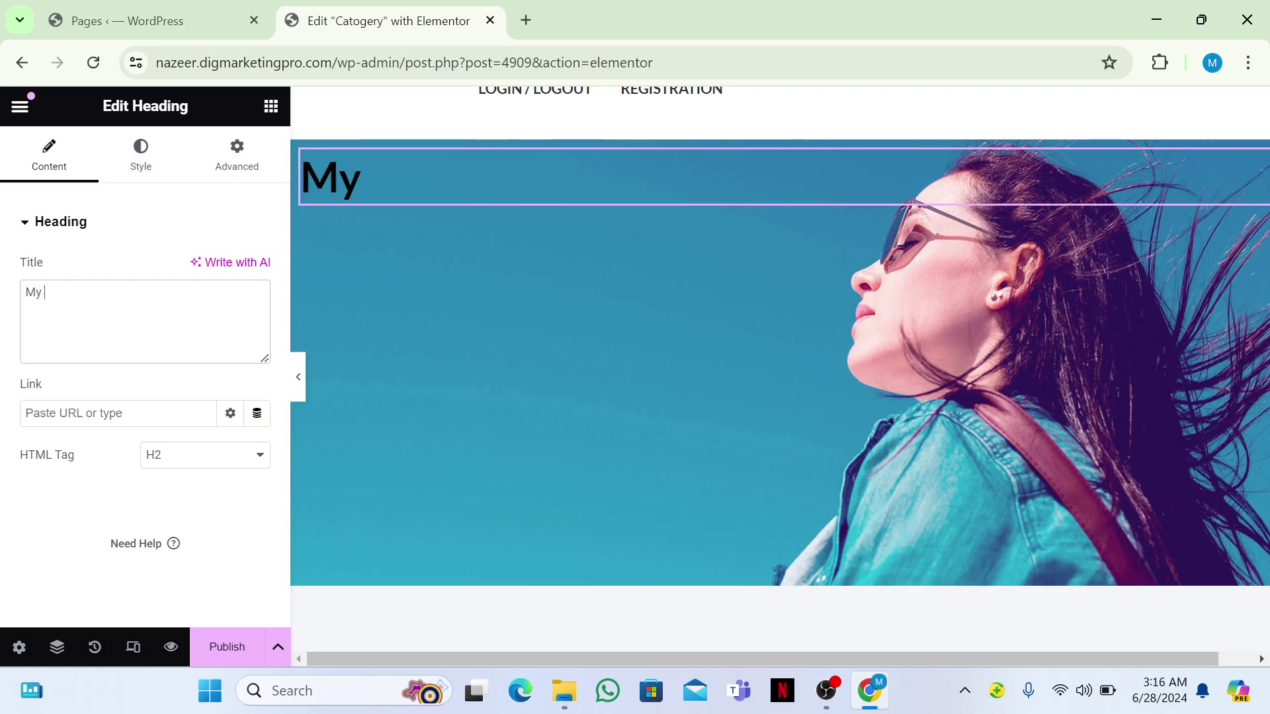
pyautogui.write('Catogries')
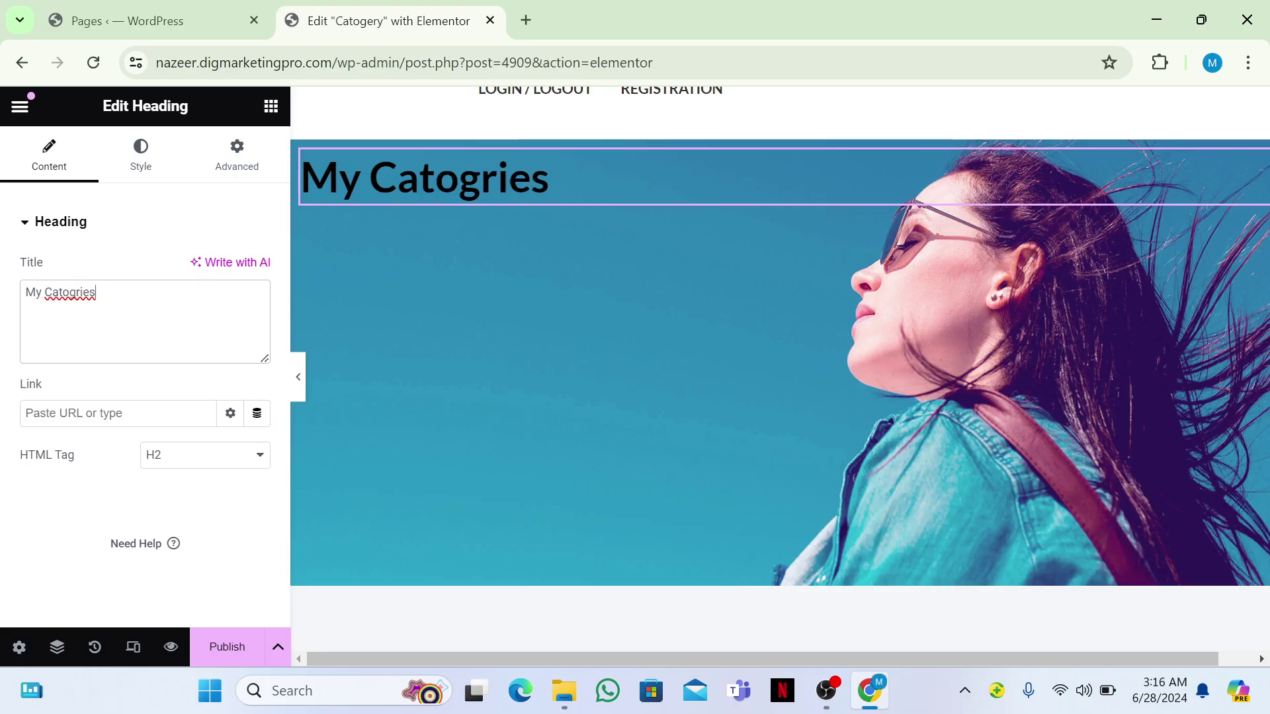
pyautogui.rightClick(73, 293)
pyautogui.click(102, 315)
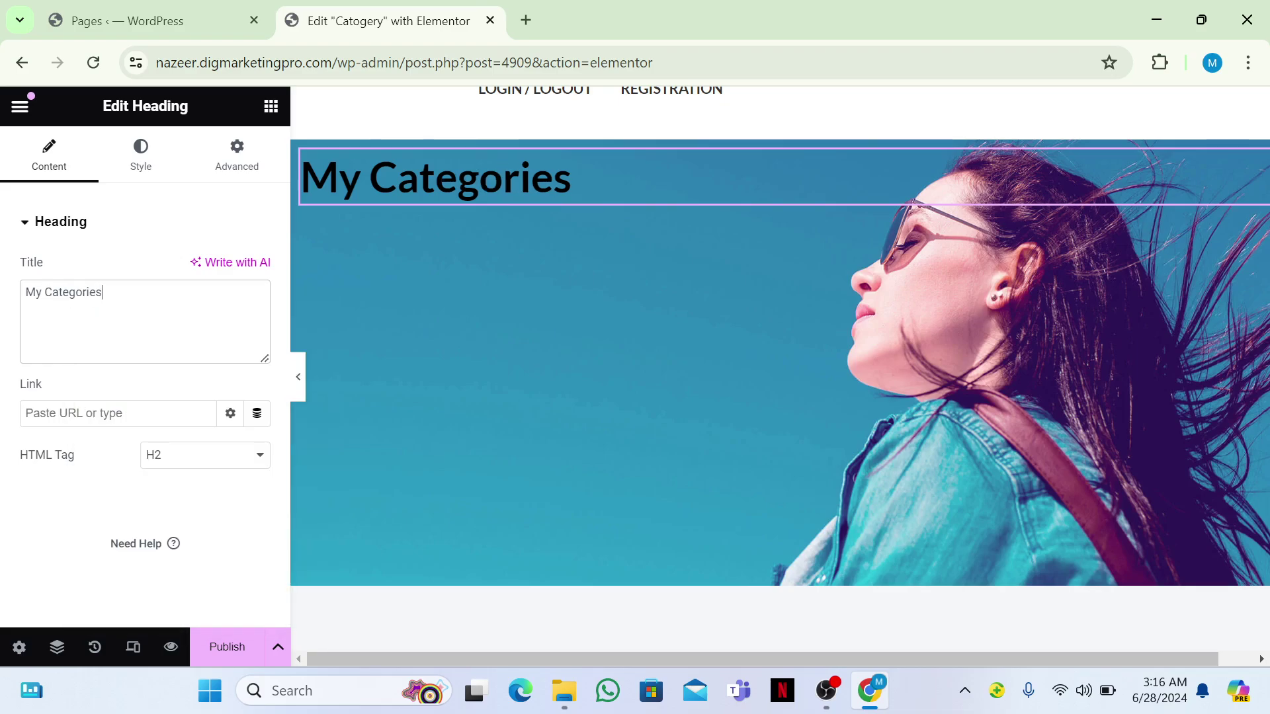
# Center-align the heading and change its text color to white
pyautogui.click(141, 175)
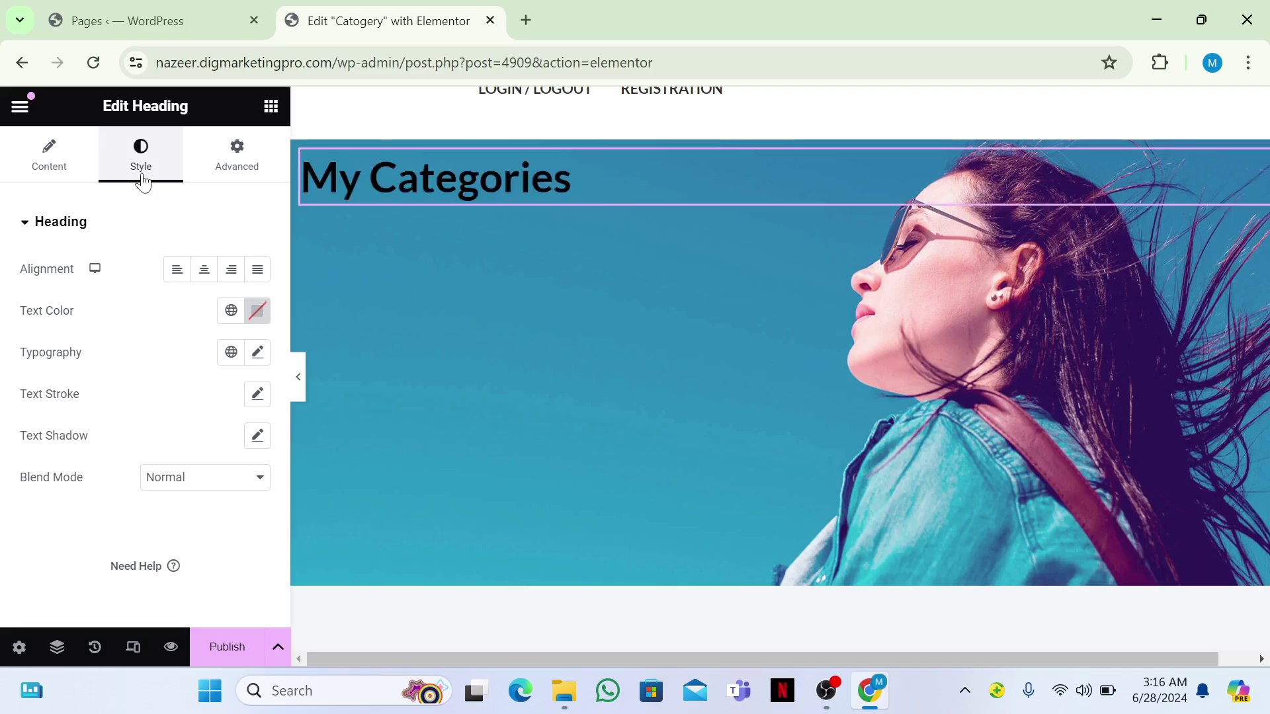
pyautogui.click(206, 278)
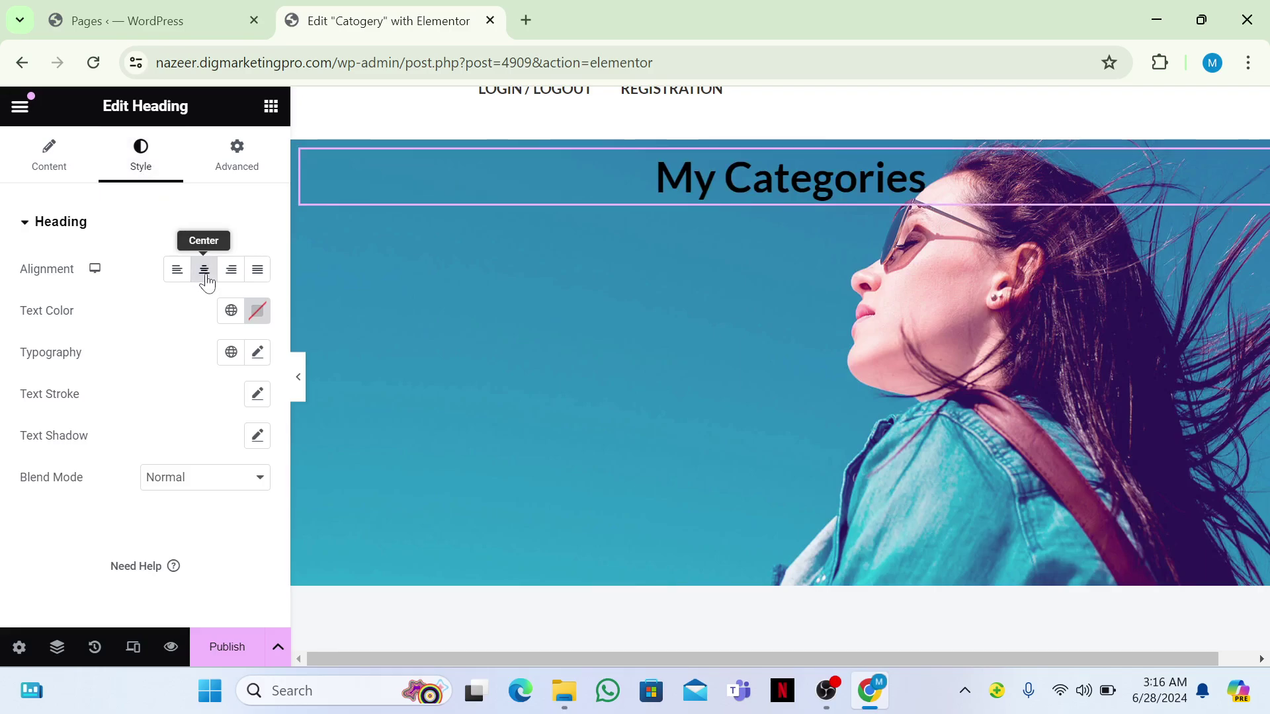
pyautogui.click(257, 313)
pyautogui.click(154, 399)
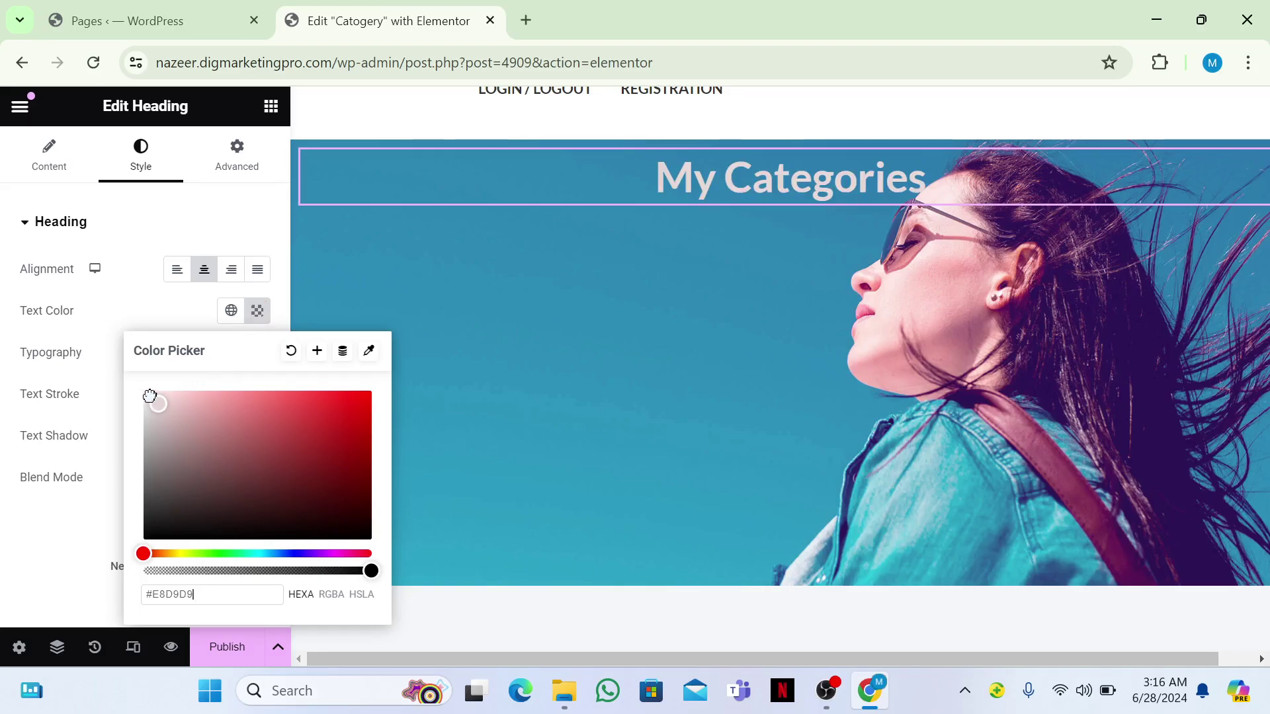
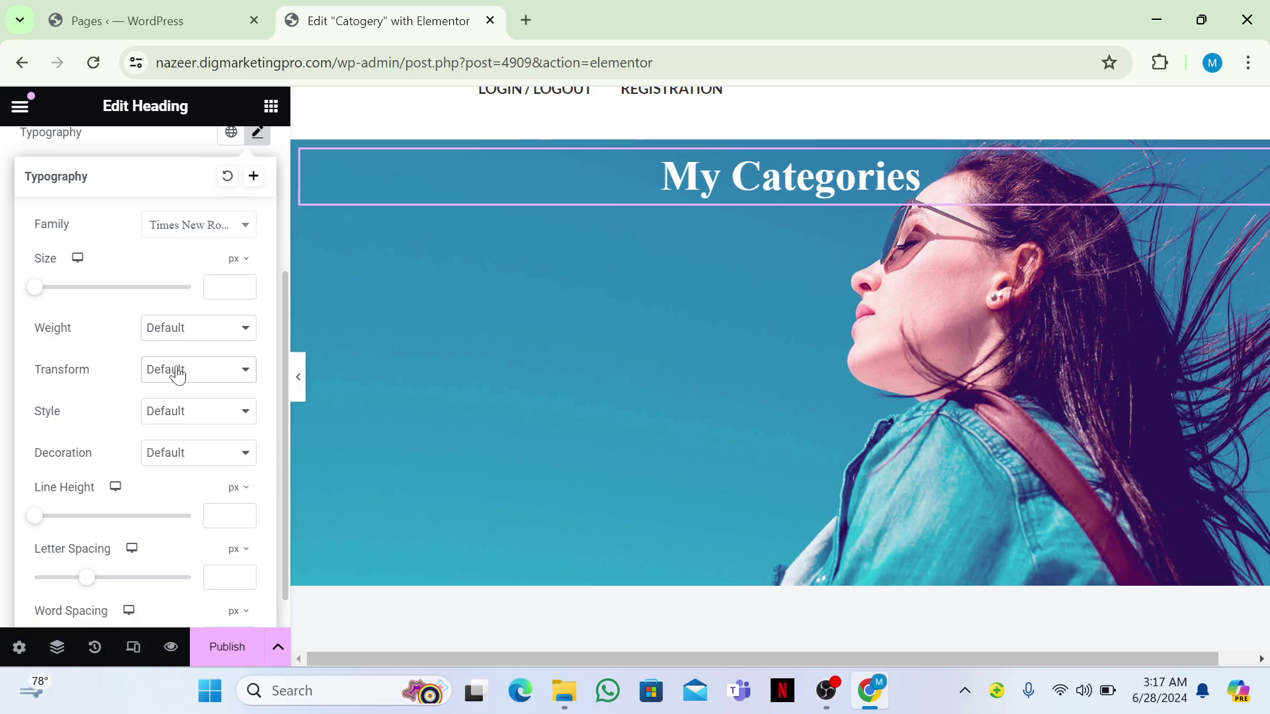
# Set the heading's typography transform to Uppercase
pyautogui.click(177, 370)
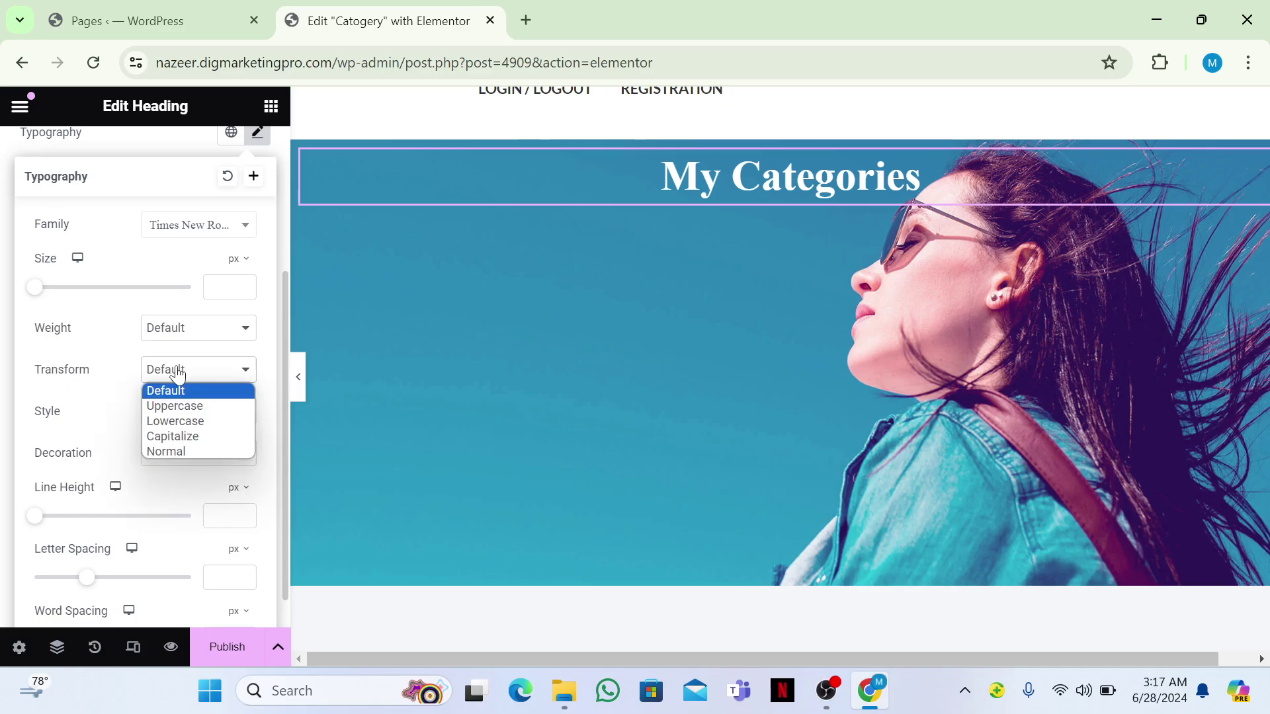
pyautogui.click(181, 407)
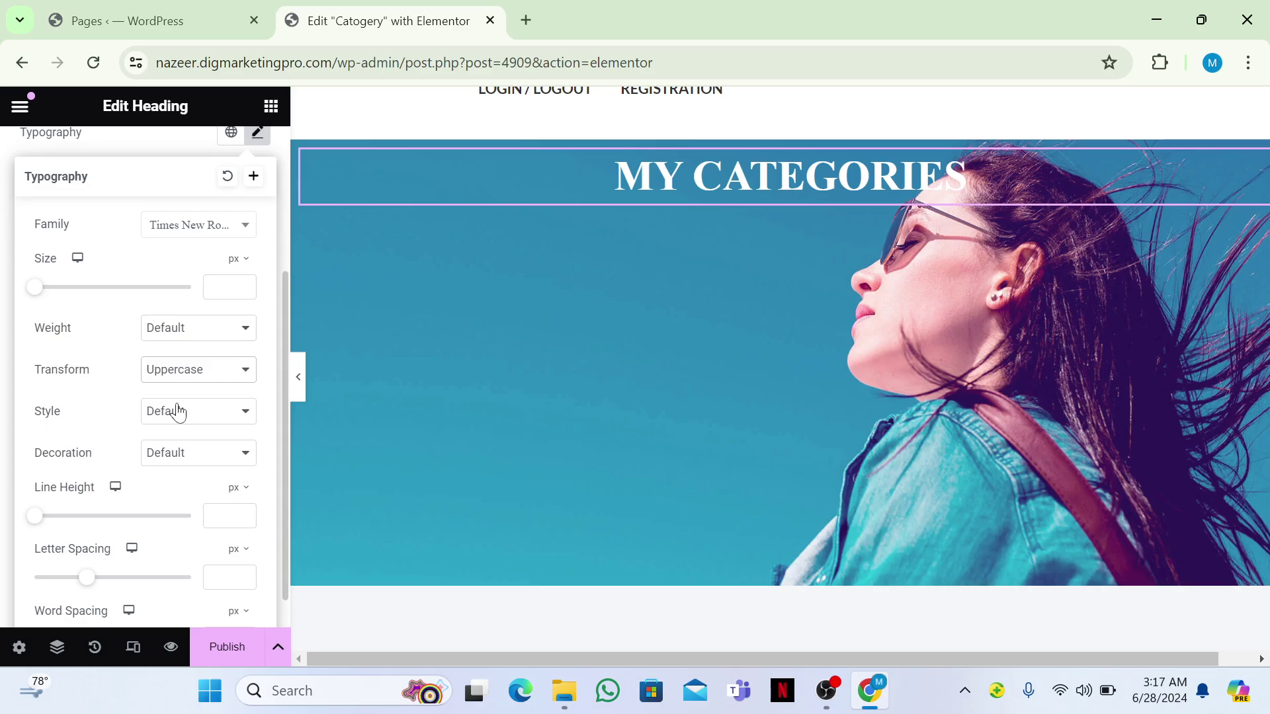
# Try the Italic and Oblique font styles on the heading, return the style to Default and close the typography settings
pyautogui.click(177, 411)
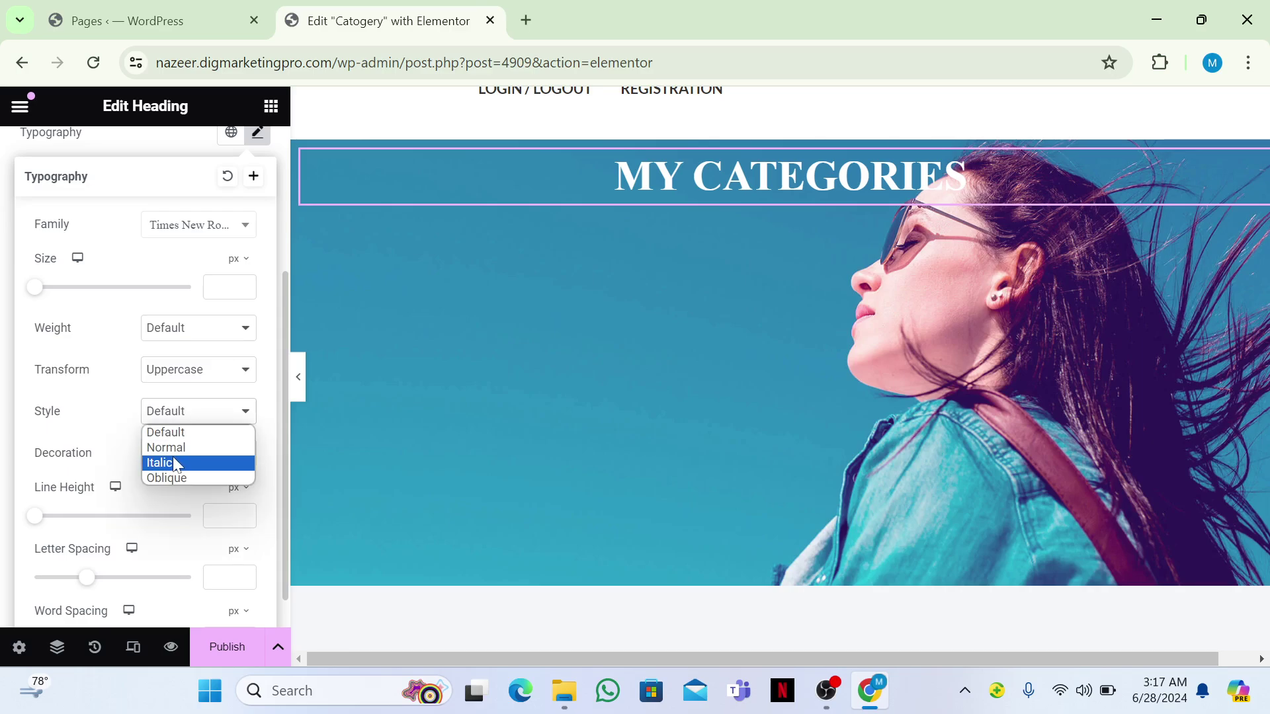
pyautogui.press('Escape')
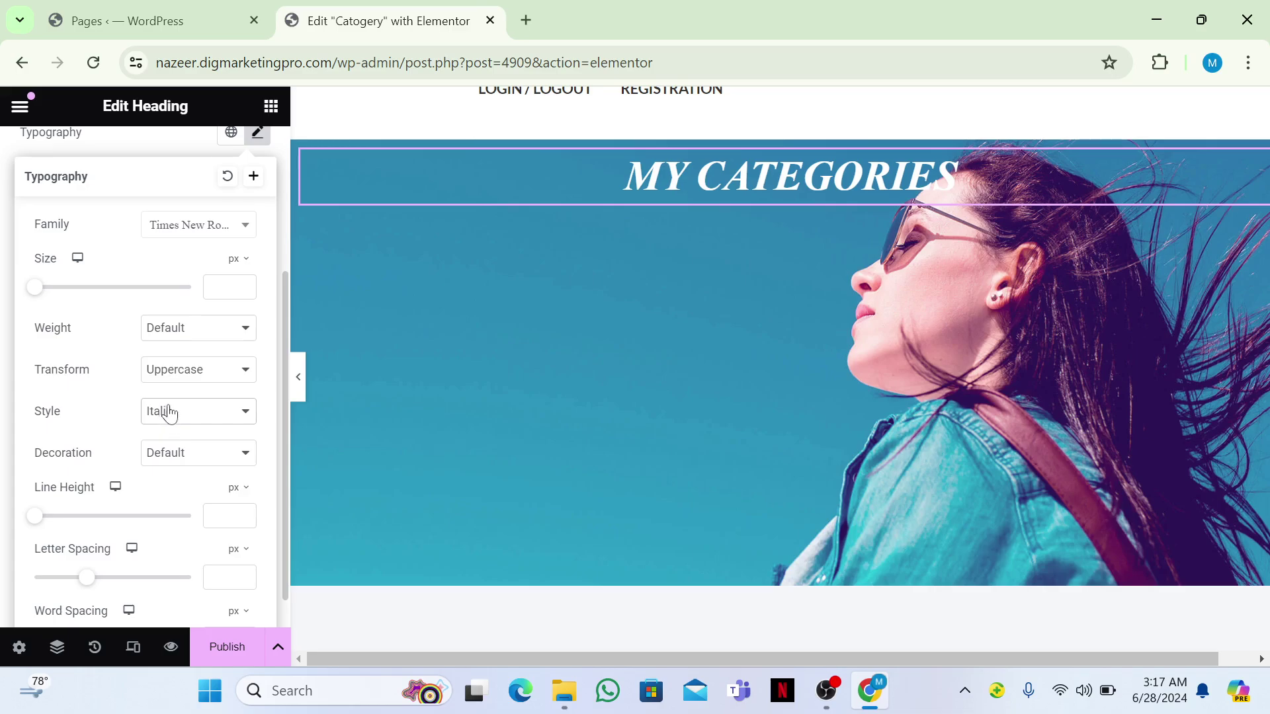
pyautogui.click(170, 411)
pyautogui.click(172, 471)
pyautogui.click(170, 418)
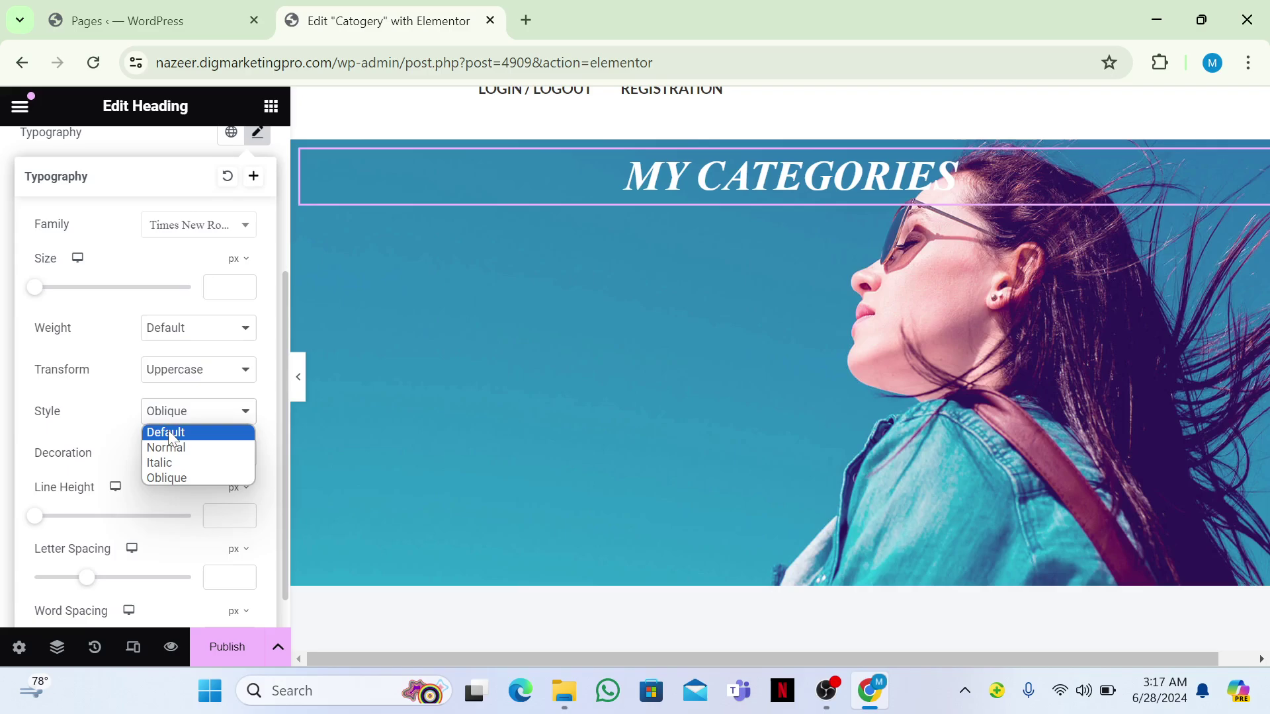
pyautogui.press('Escape')
pyautogui.press('Home')
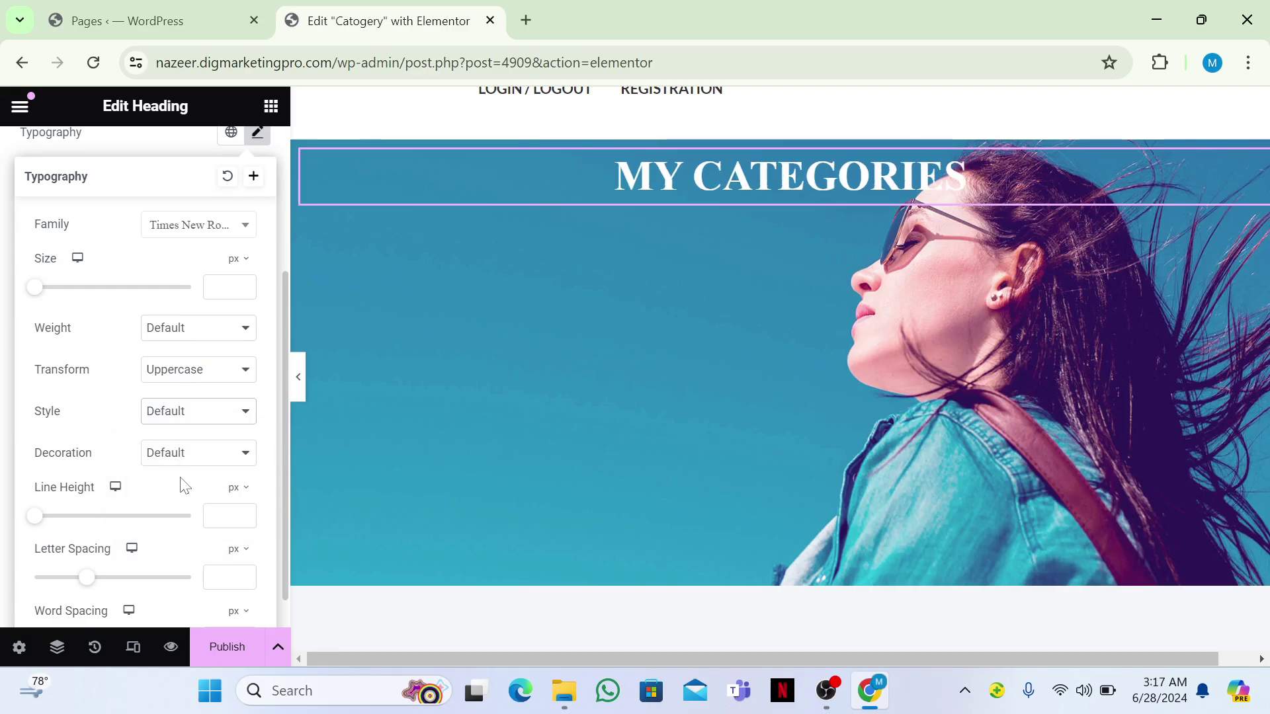
pyautogui.scroll(3, 280, 254)
pyautogui.click(283, 259)
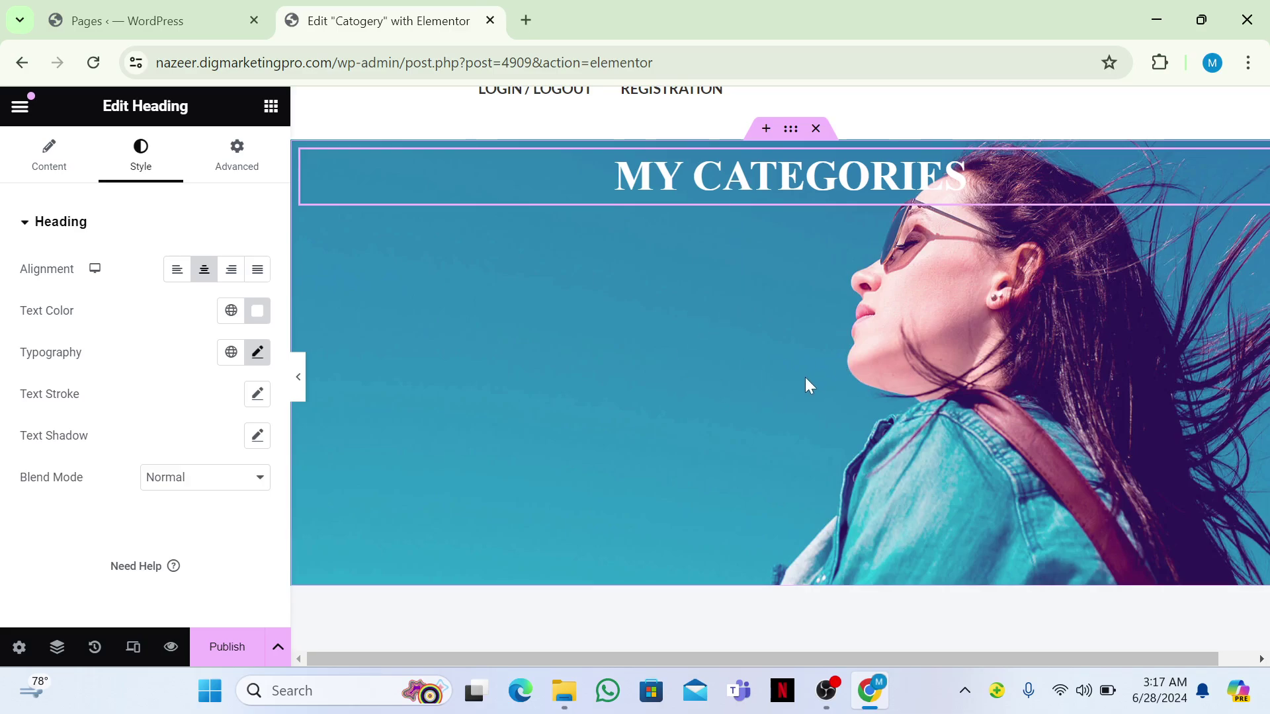
# Center the heading vertically within the container by setting its Justify Content to Center
pyautogui.click(791, 131)
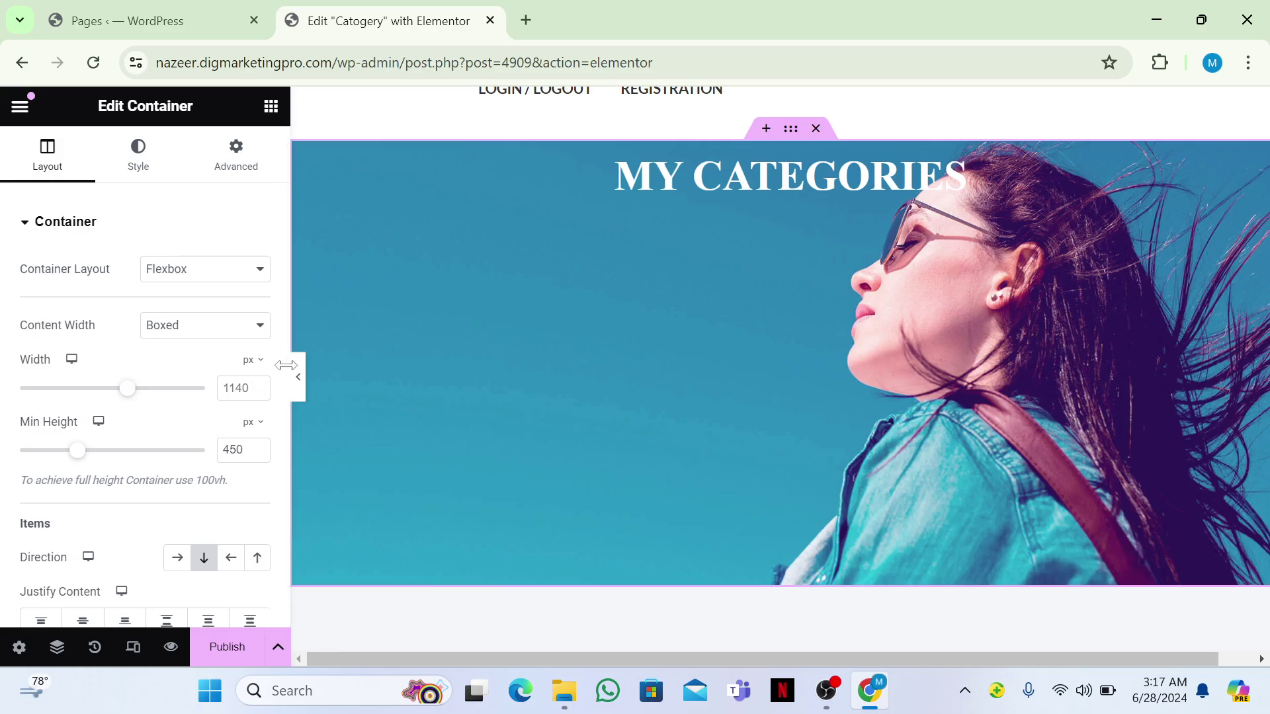
pyautogui.scroll(-2, 264, 437)
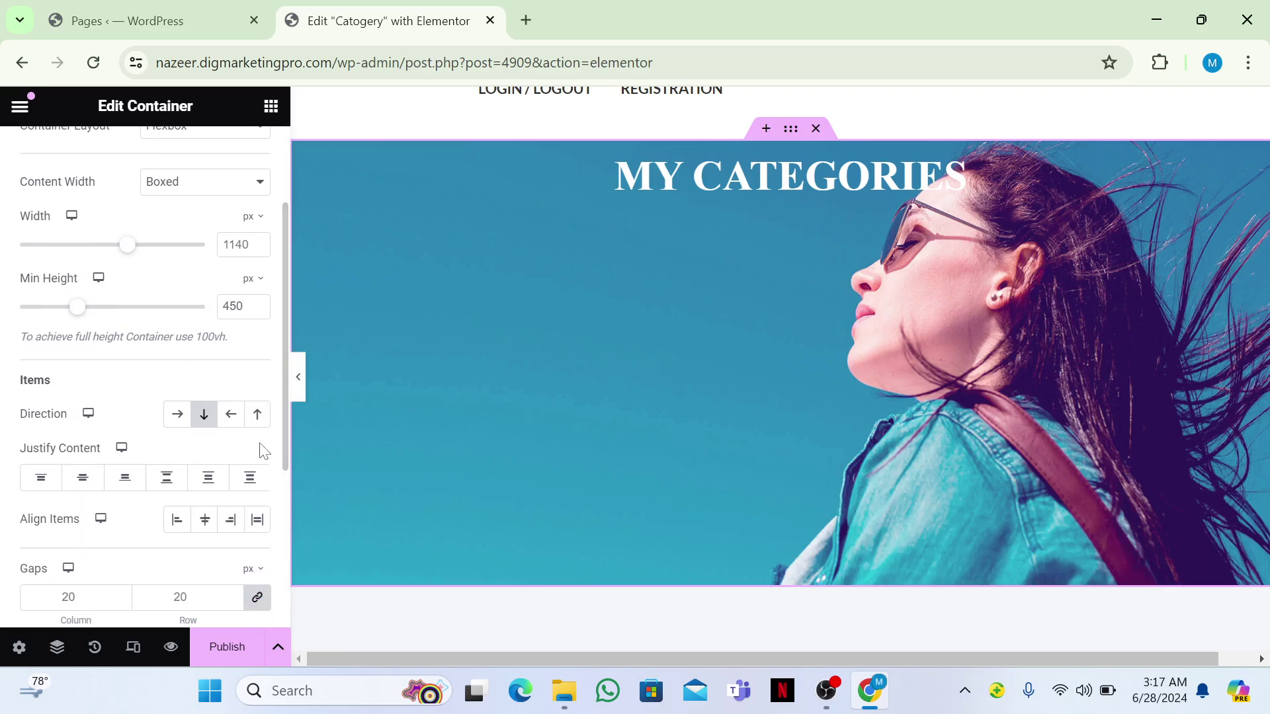
pyautogui.click(83, 479)
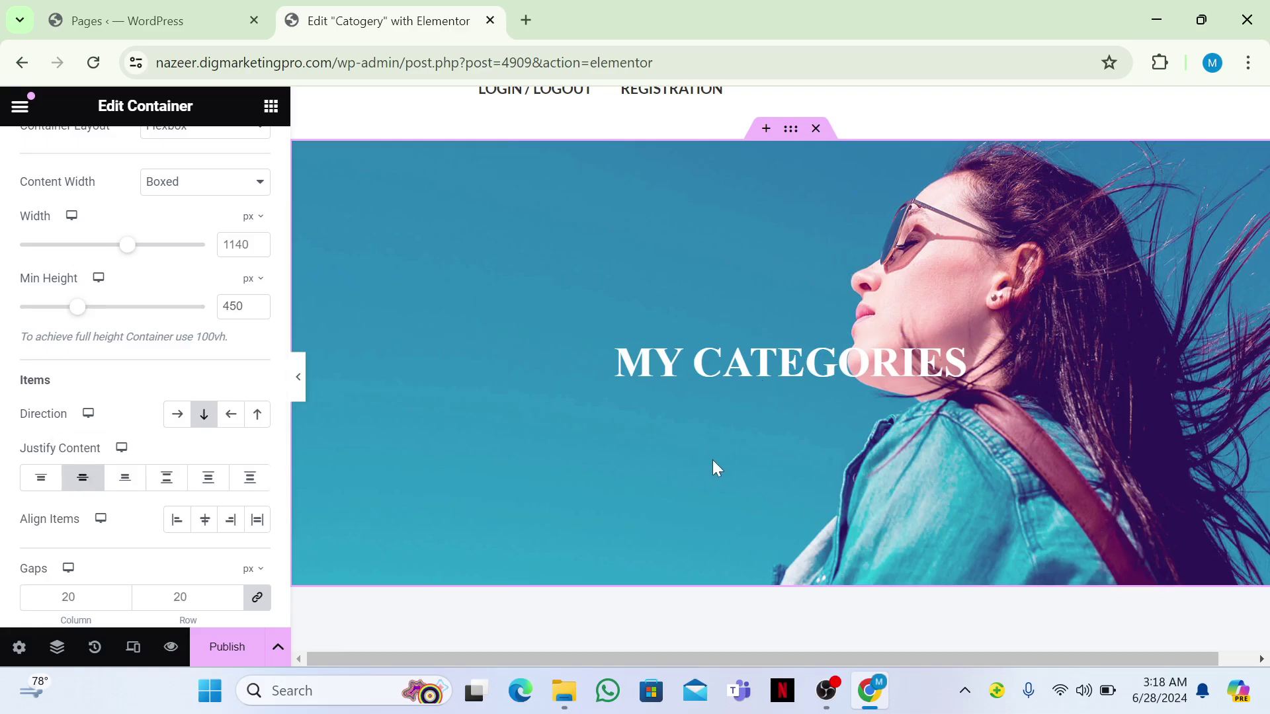
pyautogui.scroll(-2, 714, 463)
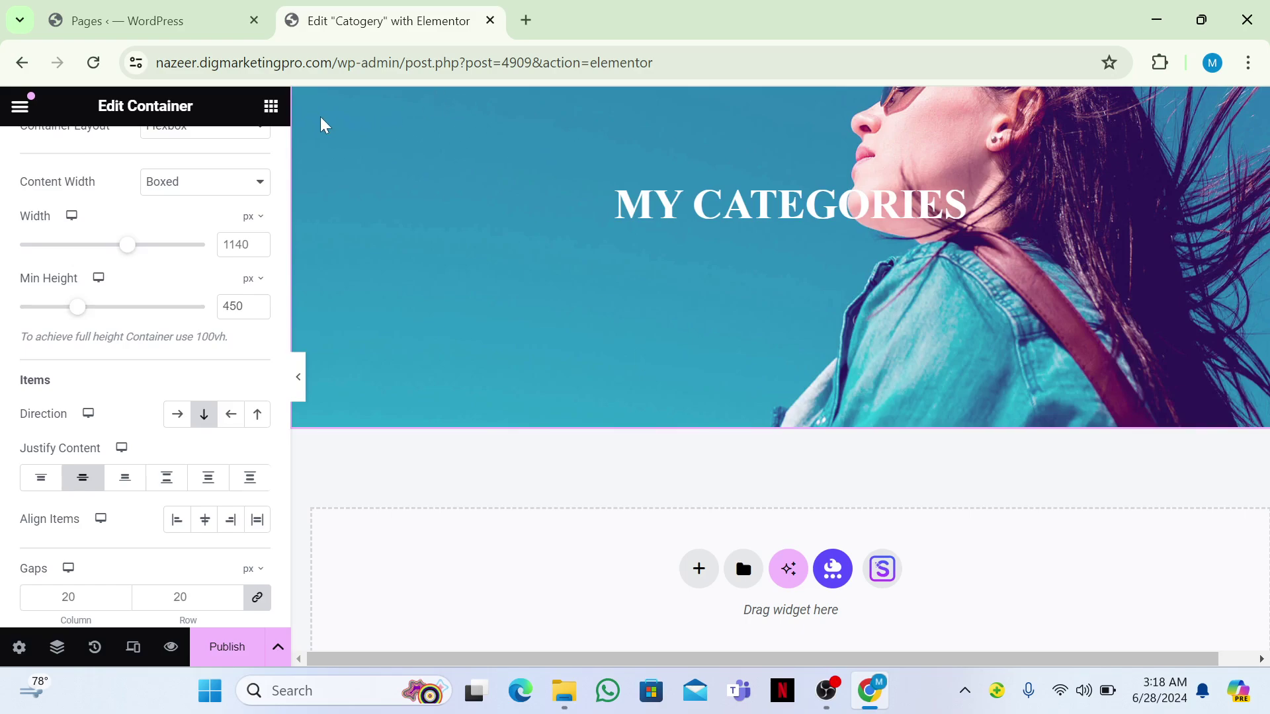
pyautogui.click(270, 107)
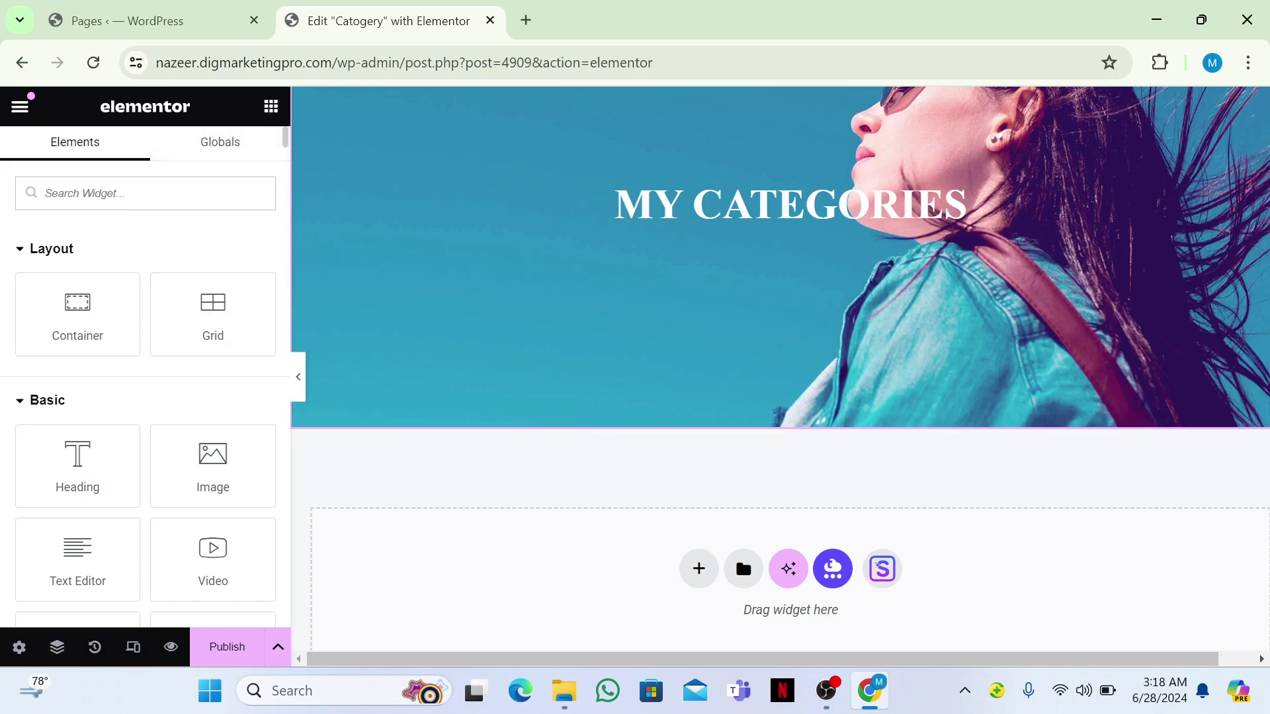
pyautogui.write('u')
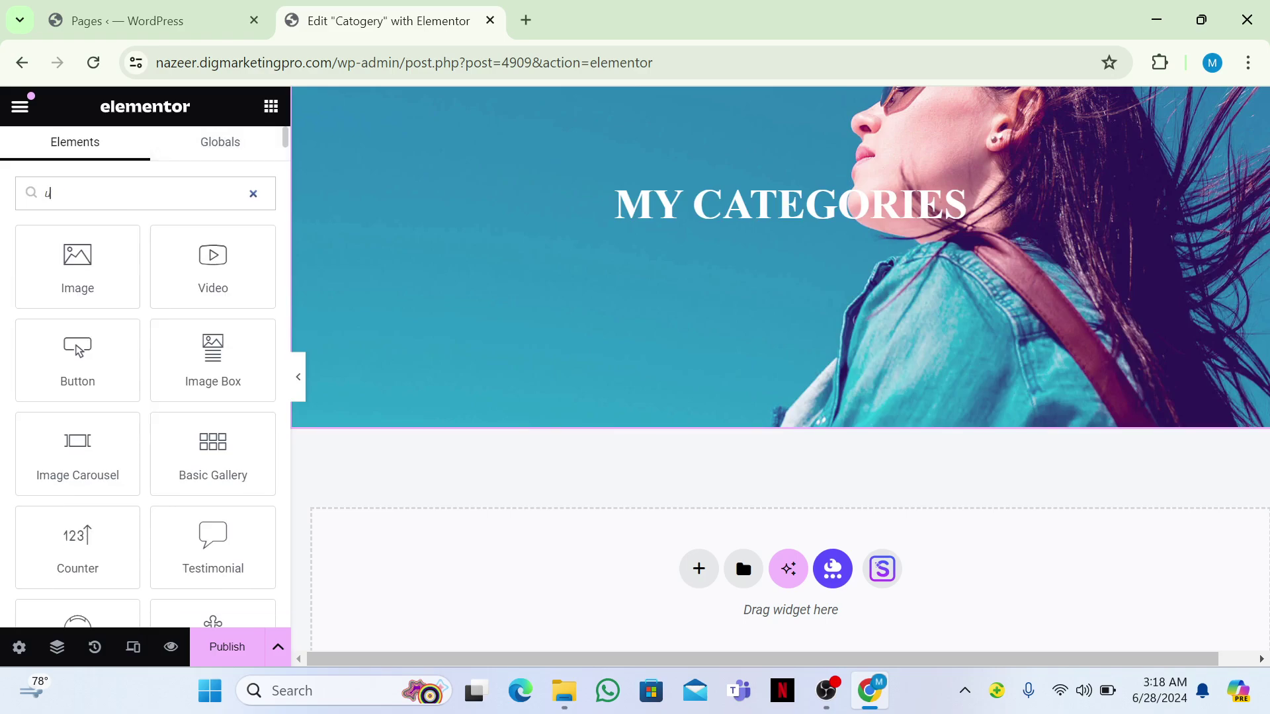
pyautogui.write('ni')
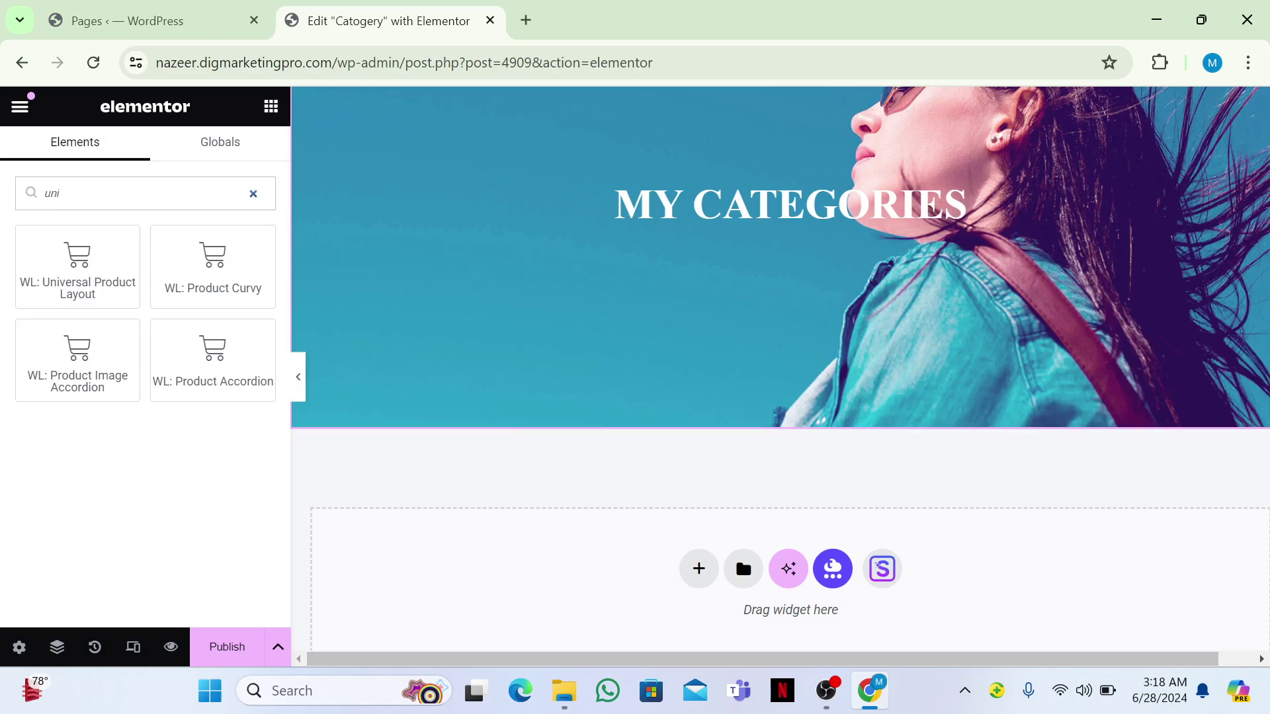
pyautogui.click(80, 291)
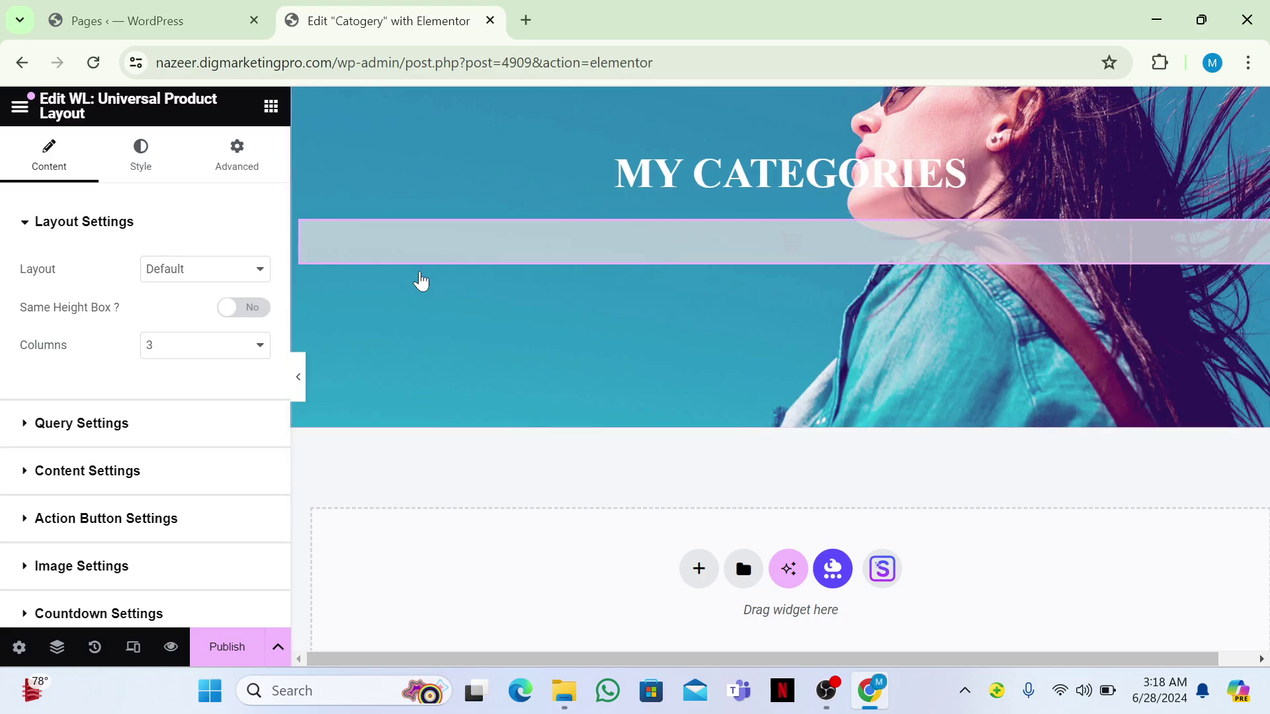
pyautogui.hotkey('ctrl', 'z')
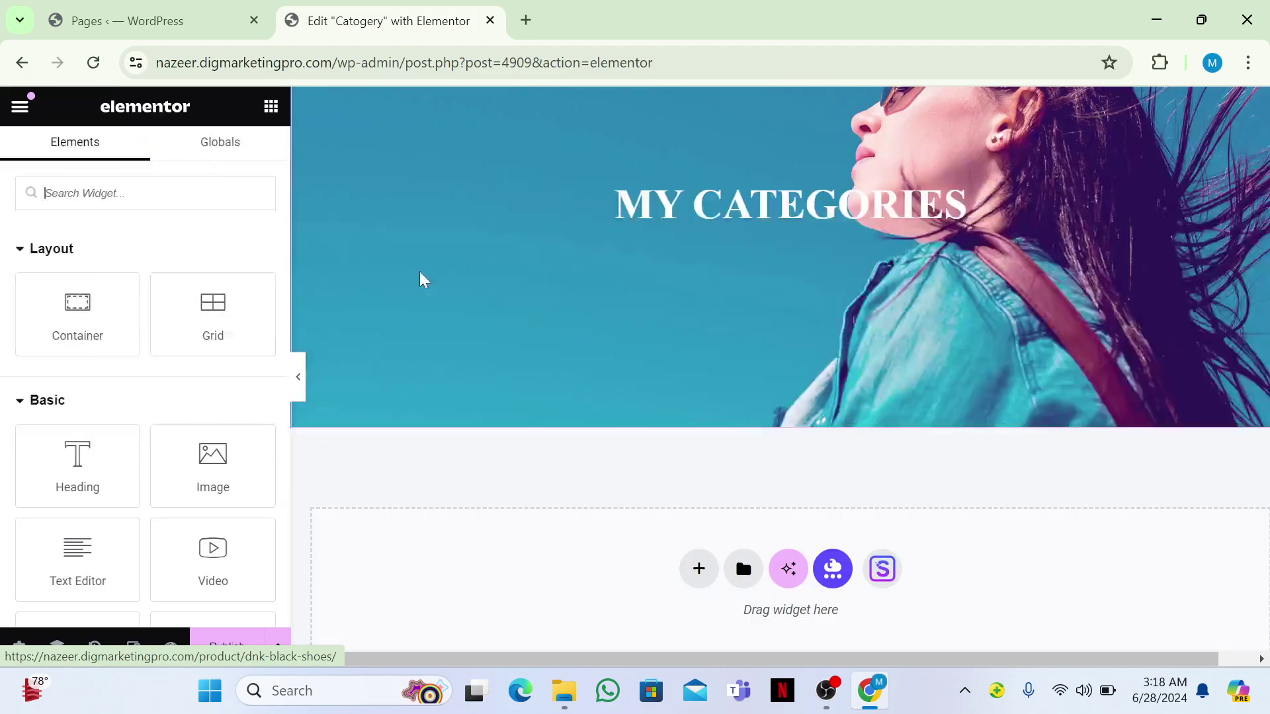
# Find the WL: Universal Product Layout widget by searching for "uni" and place it in the empty area below the hero container
pyautogui.scroll(4, 315, 225)
pyautogui.scroll(-3, 780, 370)
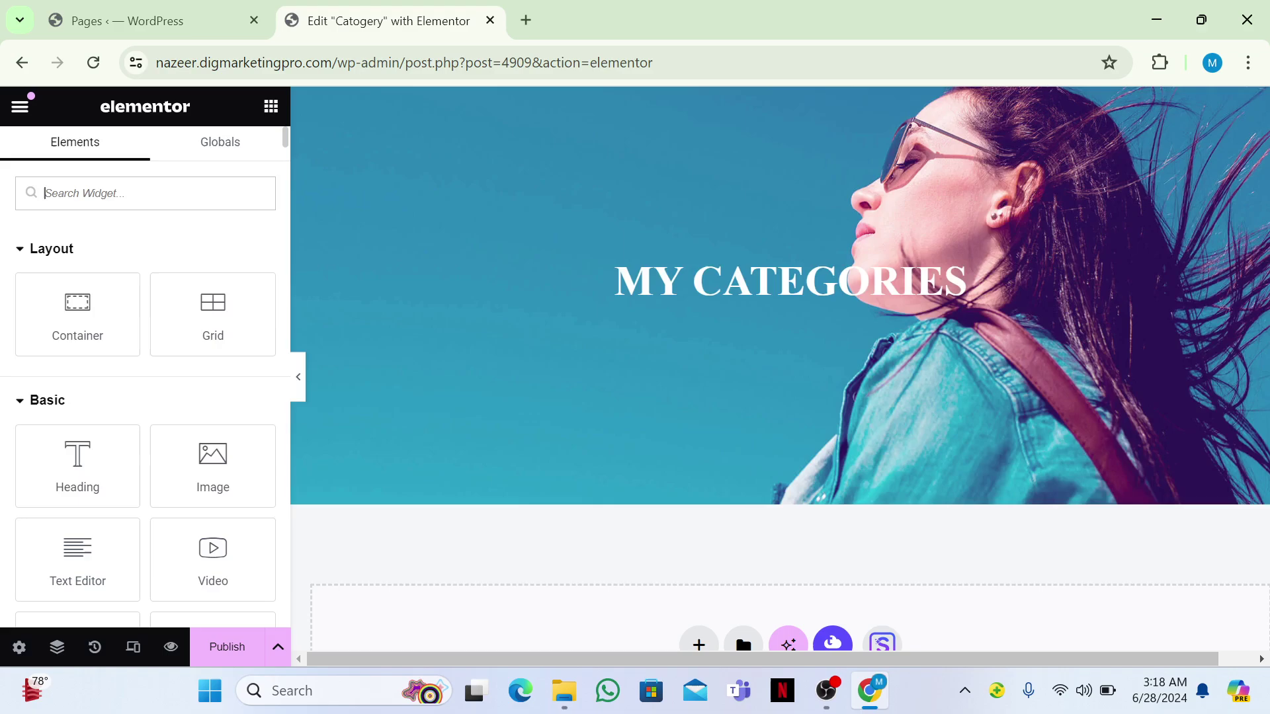
pyautogui.write('wi')
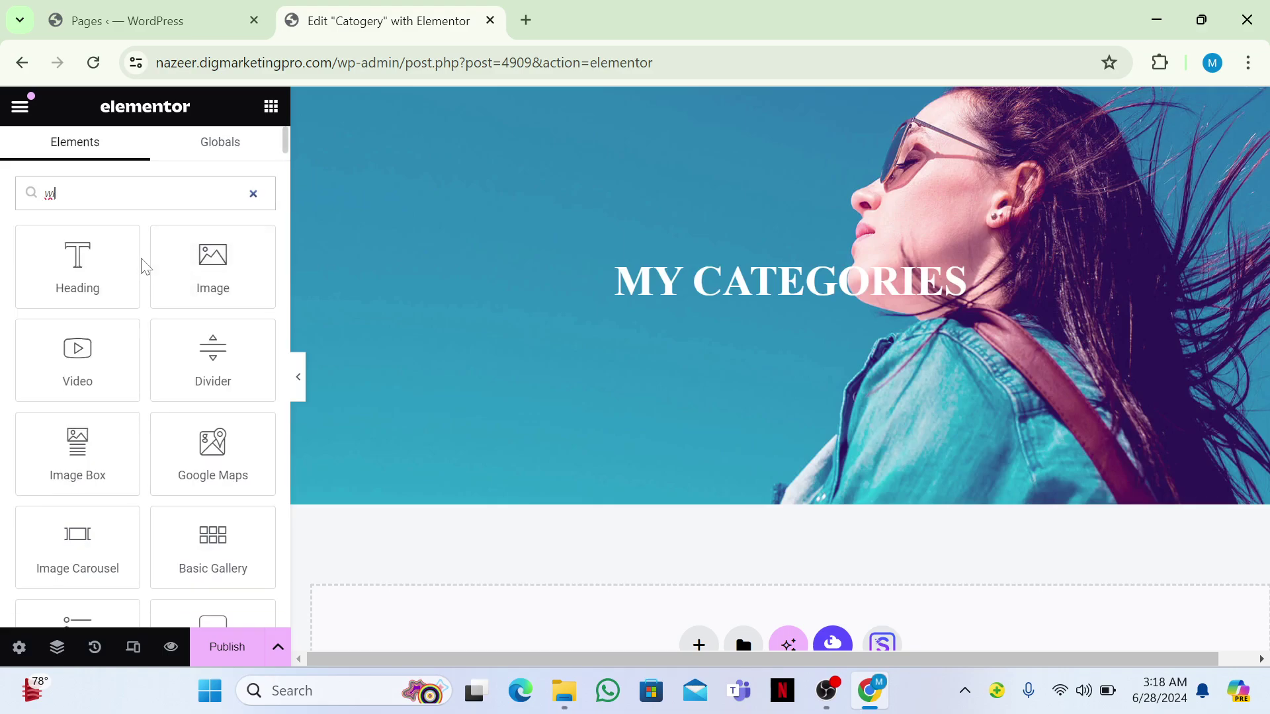
pyautogui.press('BackSpace')
pyautogui.press('BackSpace')
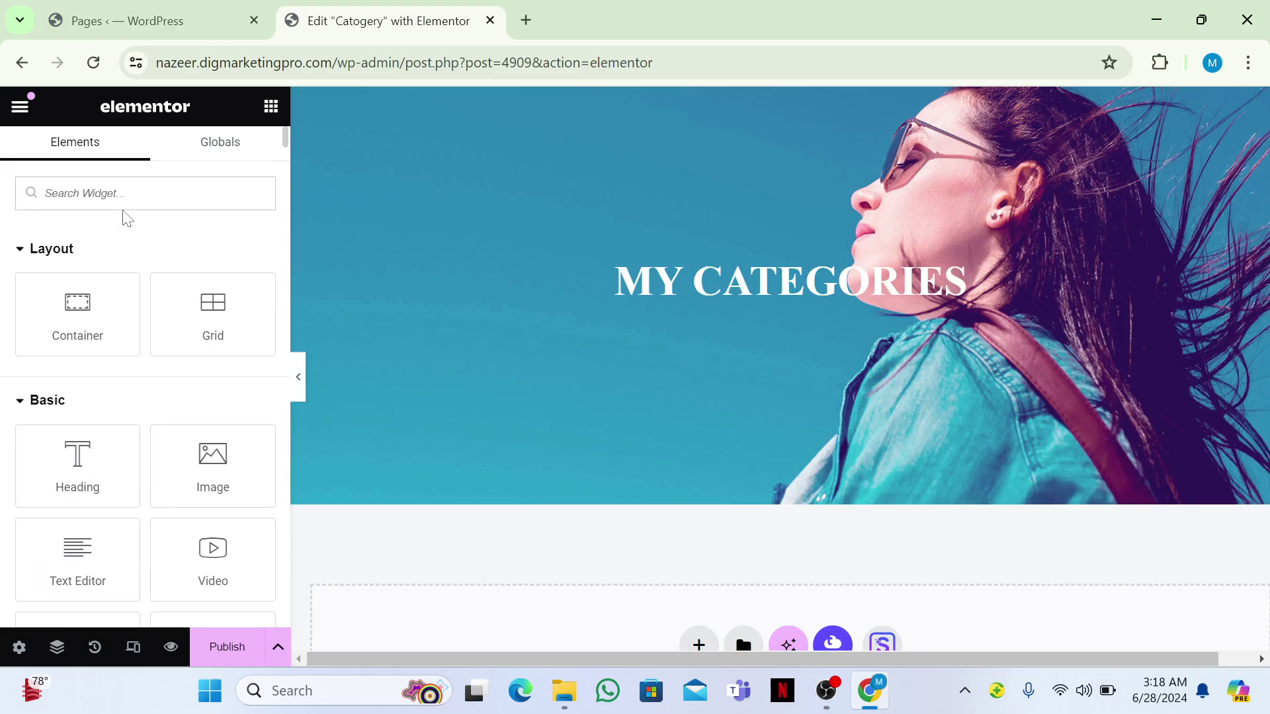
pyautogui.write('u')
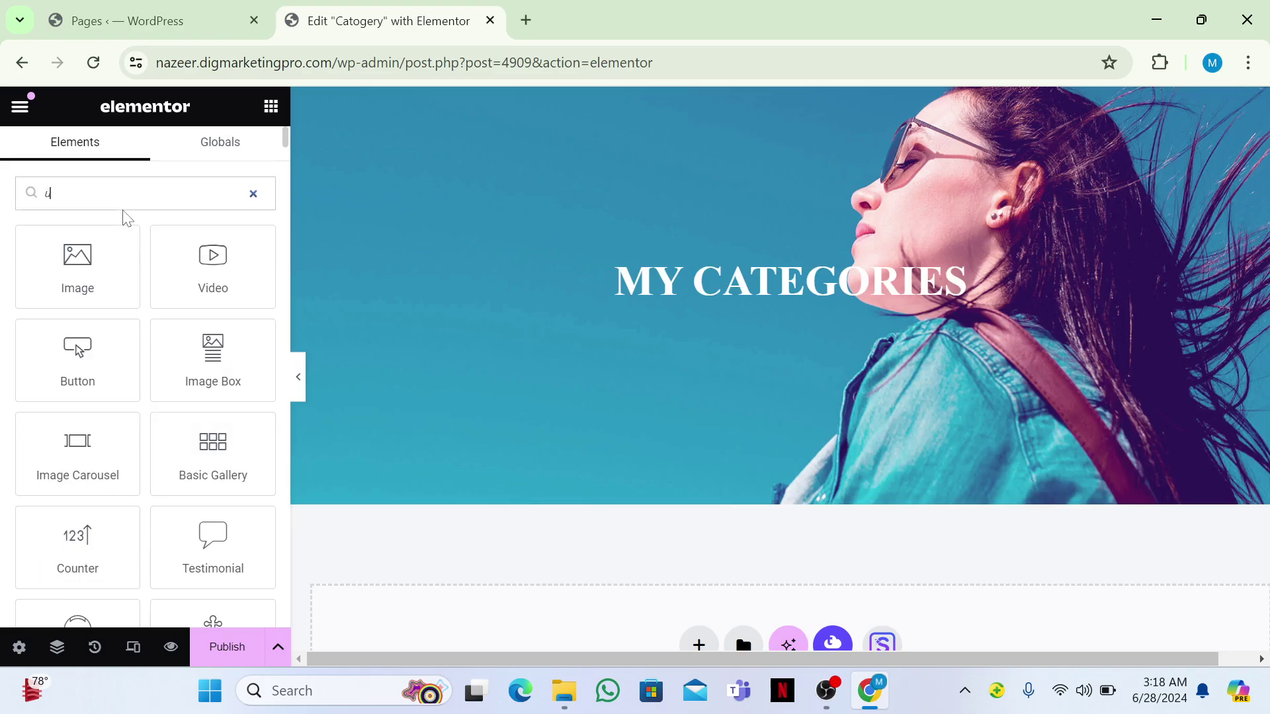
pyautogui.write('n')
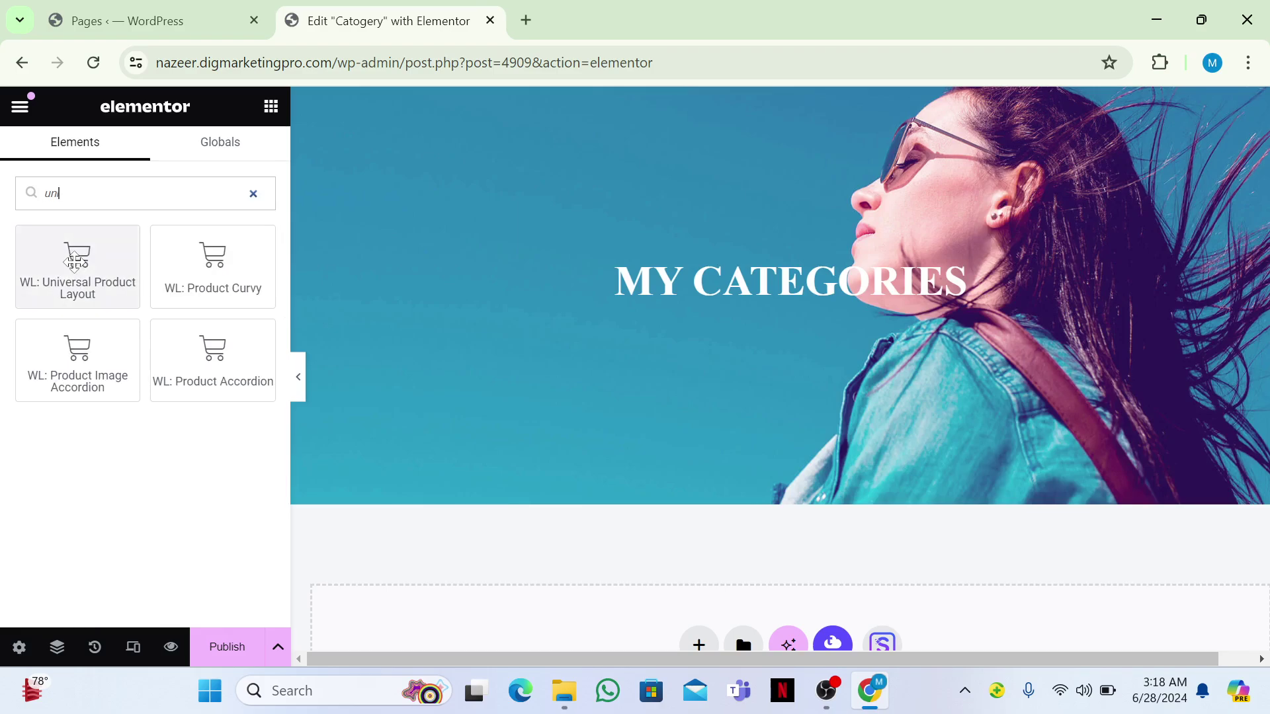
pyautogui.write('i')
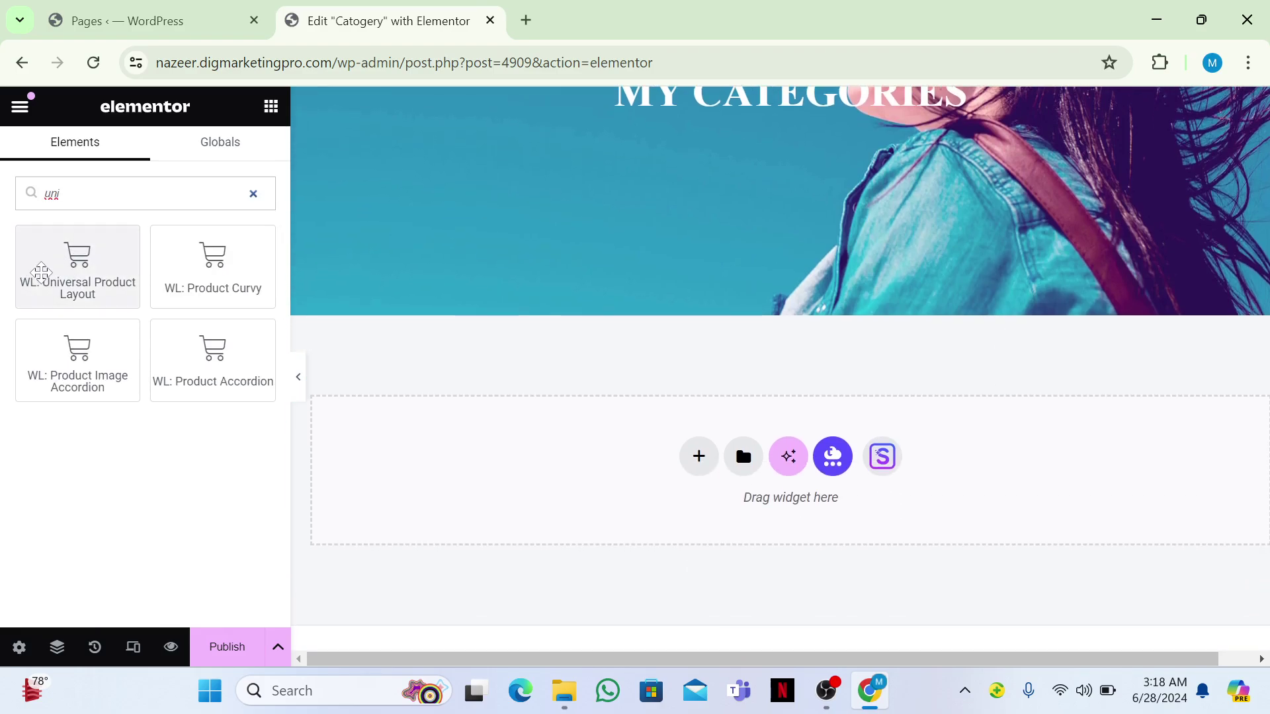
pyautogui.moveTo(49, 274); pyautogui.dragTo(498, 457)
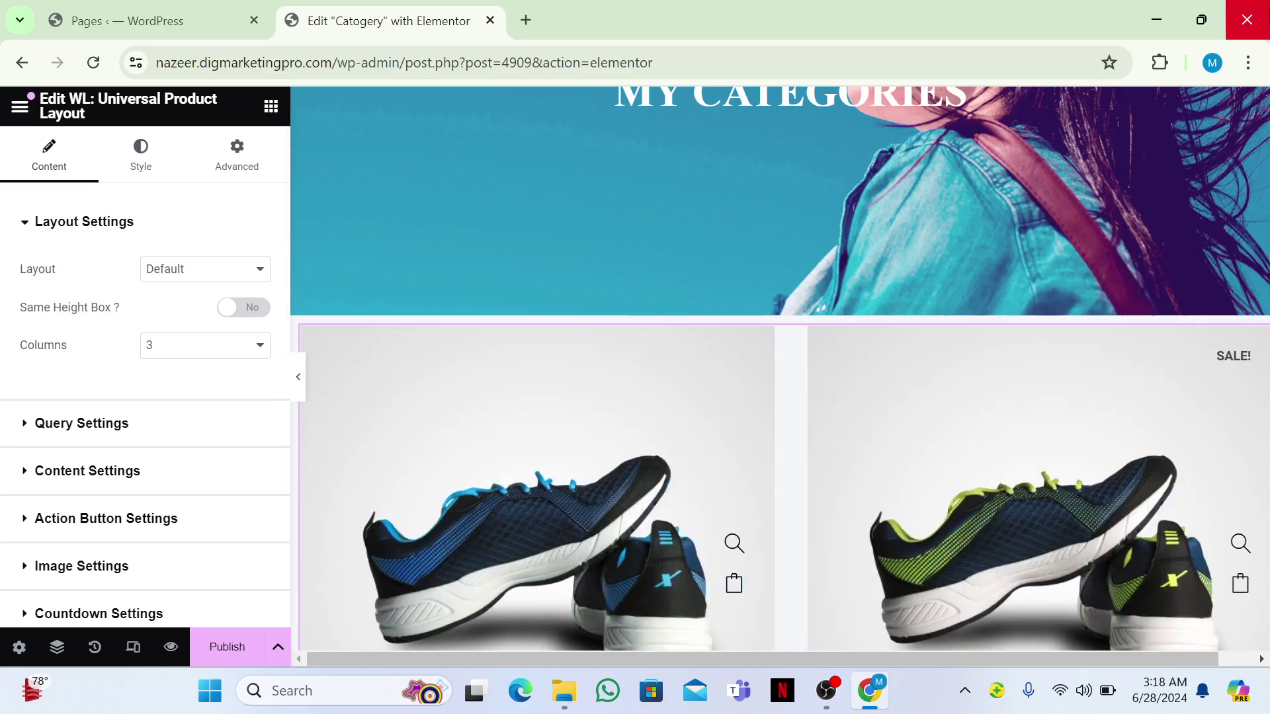
# Reduce the browser's page zoom to 80%
pyautogui.click(1248, 62)
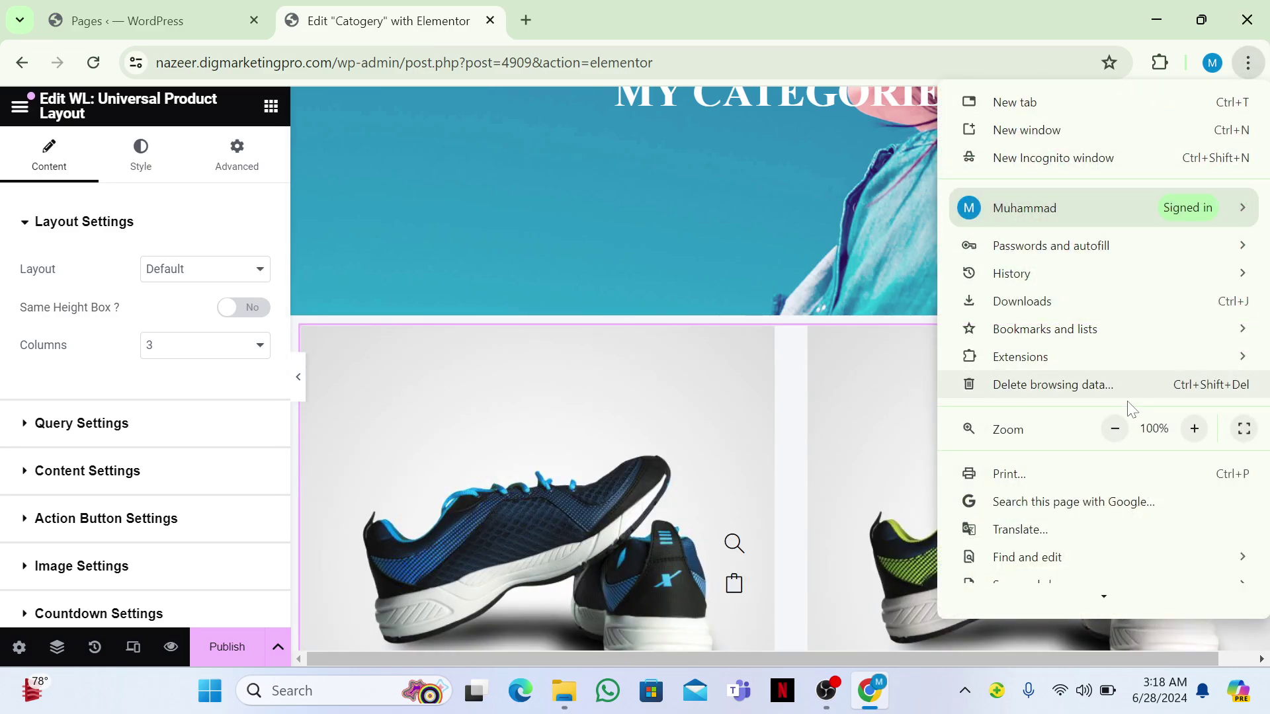
pyautogui.click(1115, 428)
pyautogui.click(1116, 429)
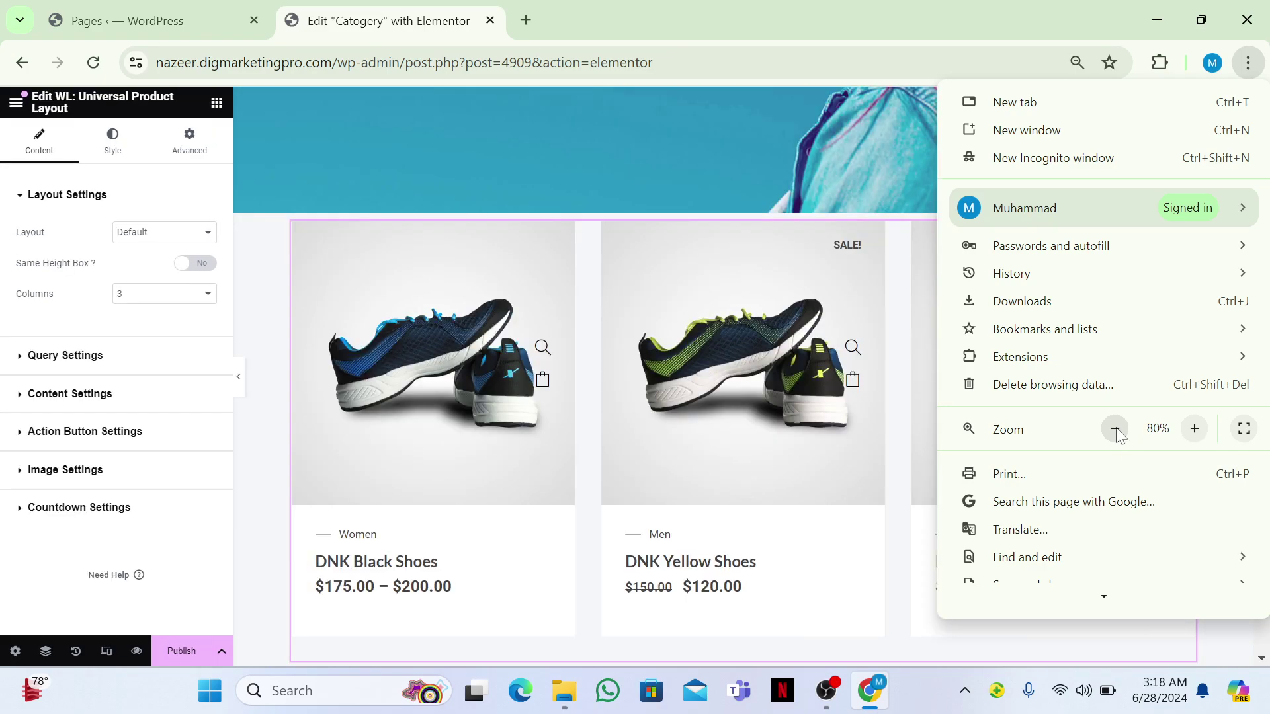
pyautogui.click(266, 473)
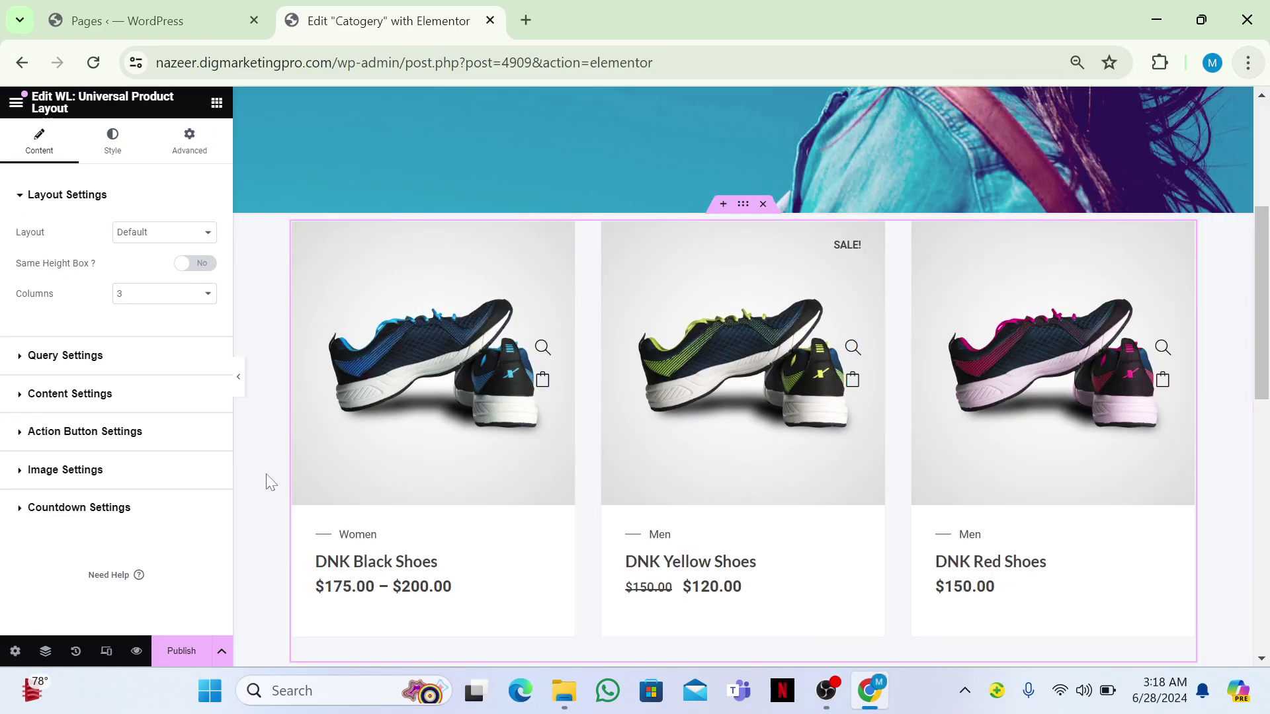
# Unlink the margins of the container holding the products and set its top and bottom margins to 50 px
pyautogui.click(744, 205)
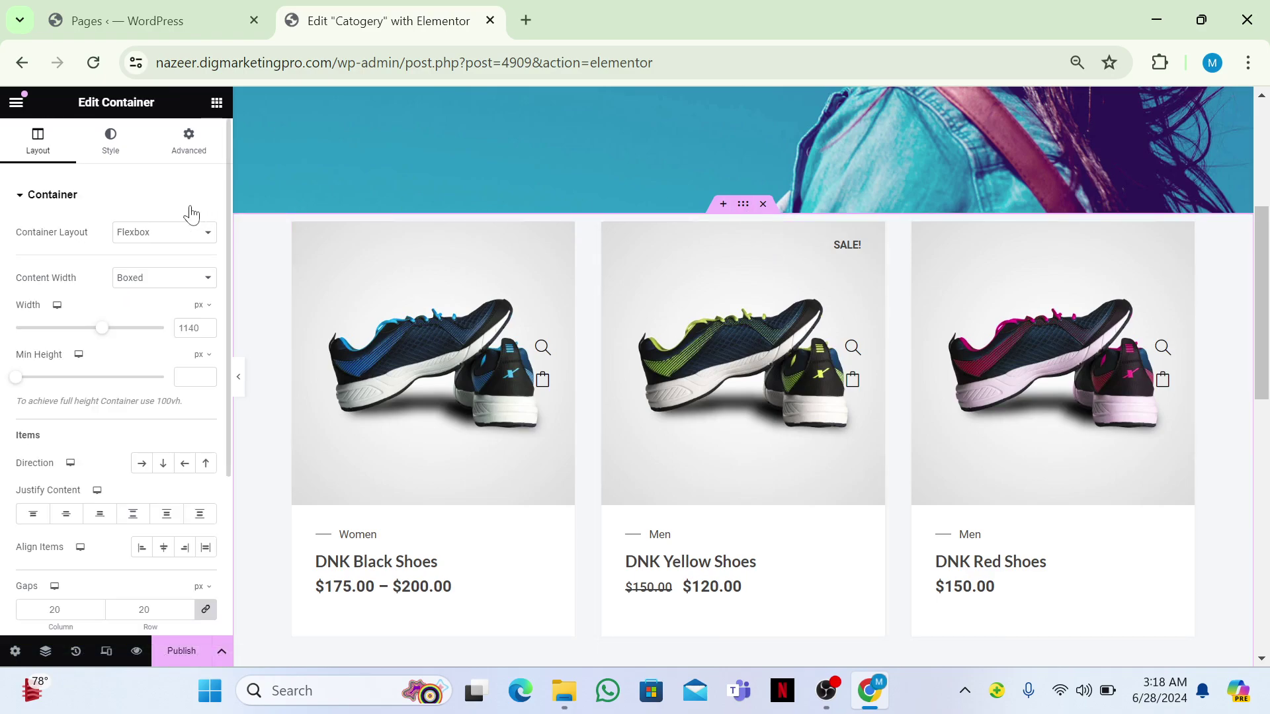
pyautogui.click(182, 158)
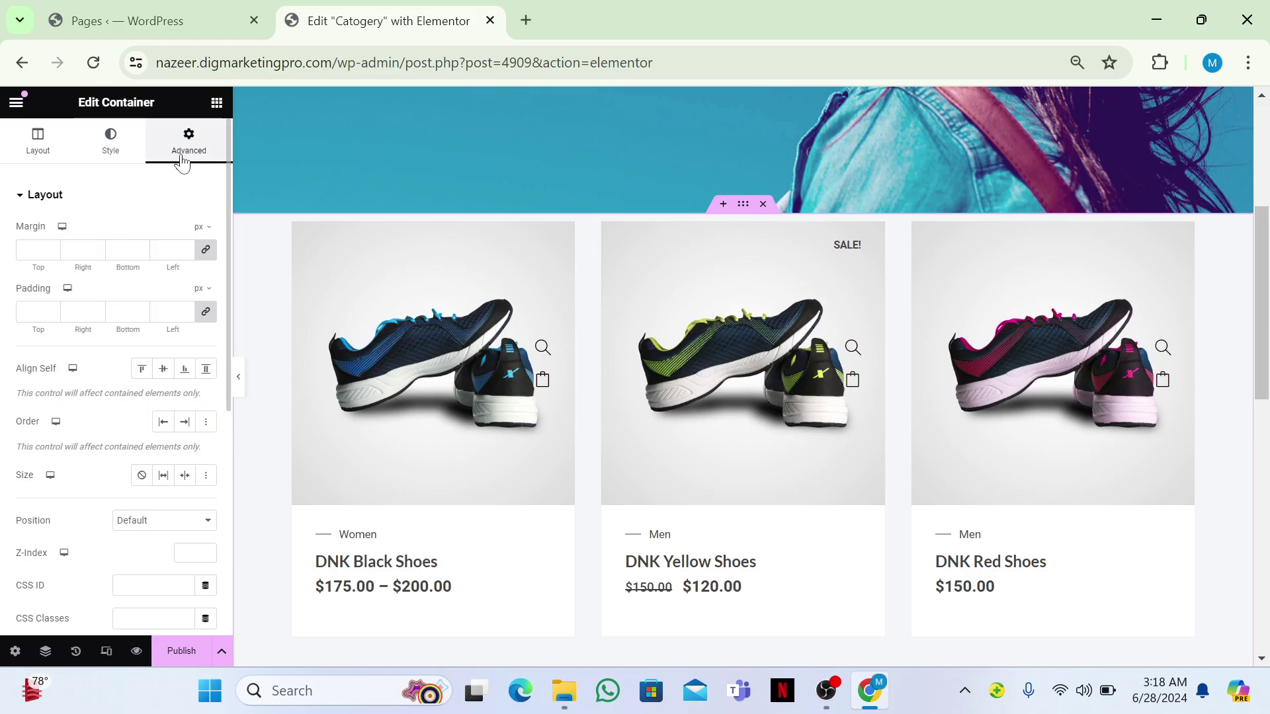
pyautogui.click(33, 250)
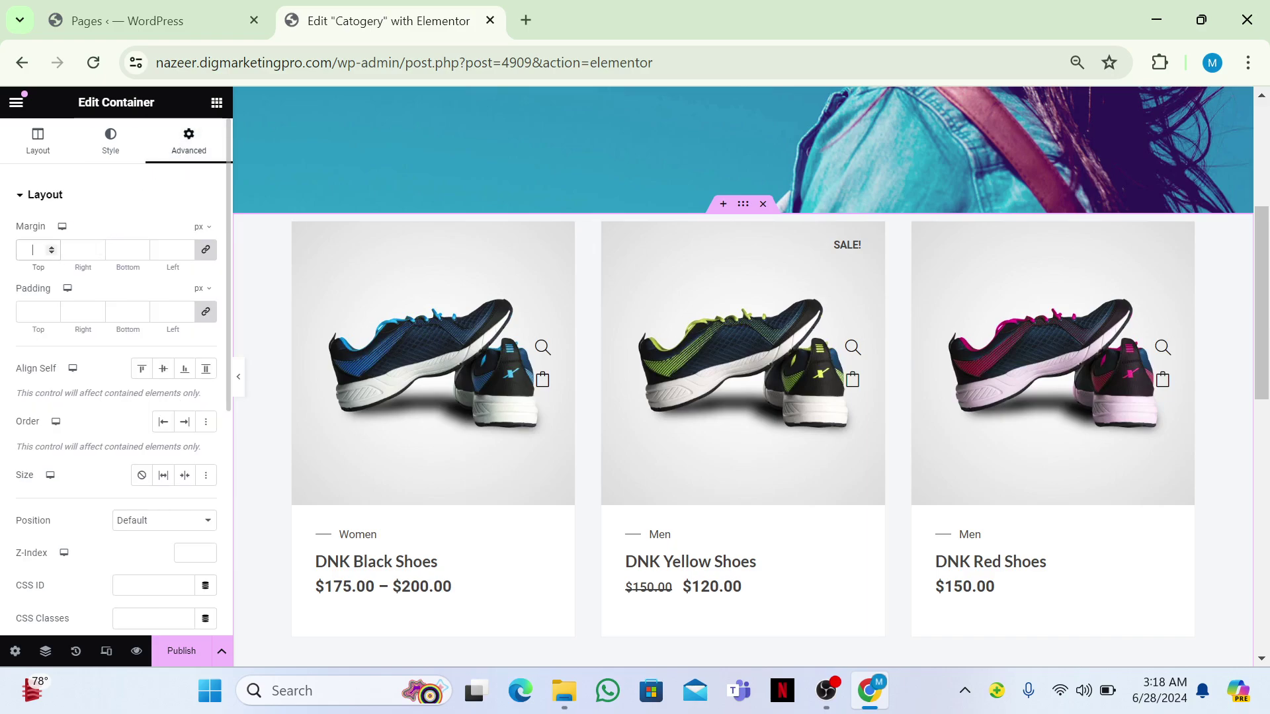
pyautogui.click(206, 250)
pyautogui.write('50')
pyautogui.click(121, 250)
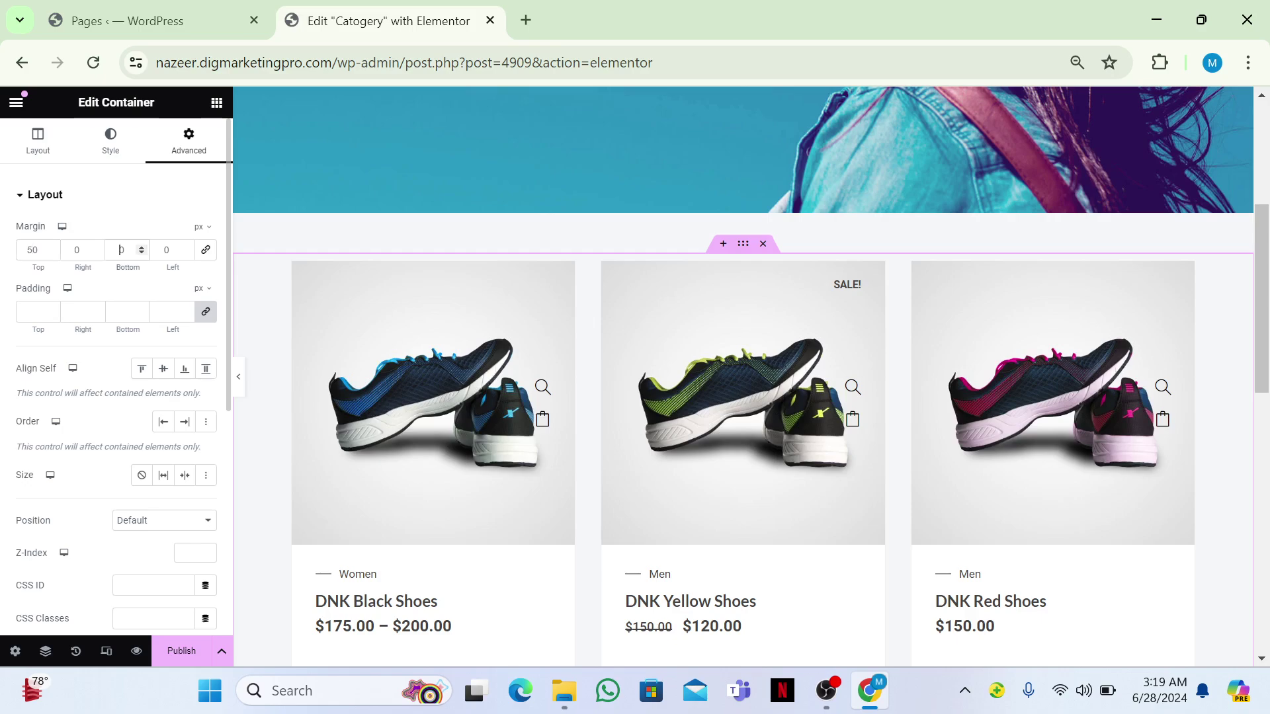
pyautogui.write('5')
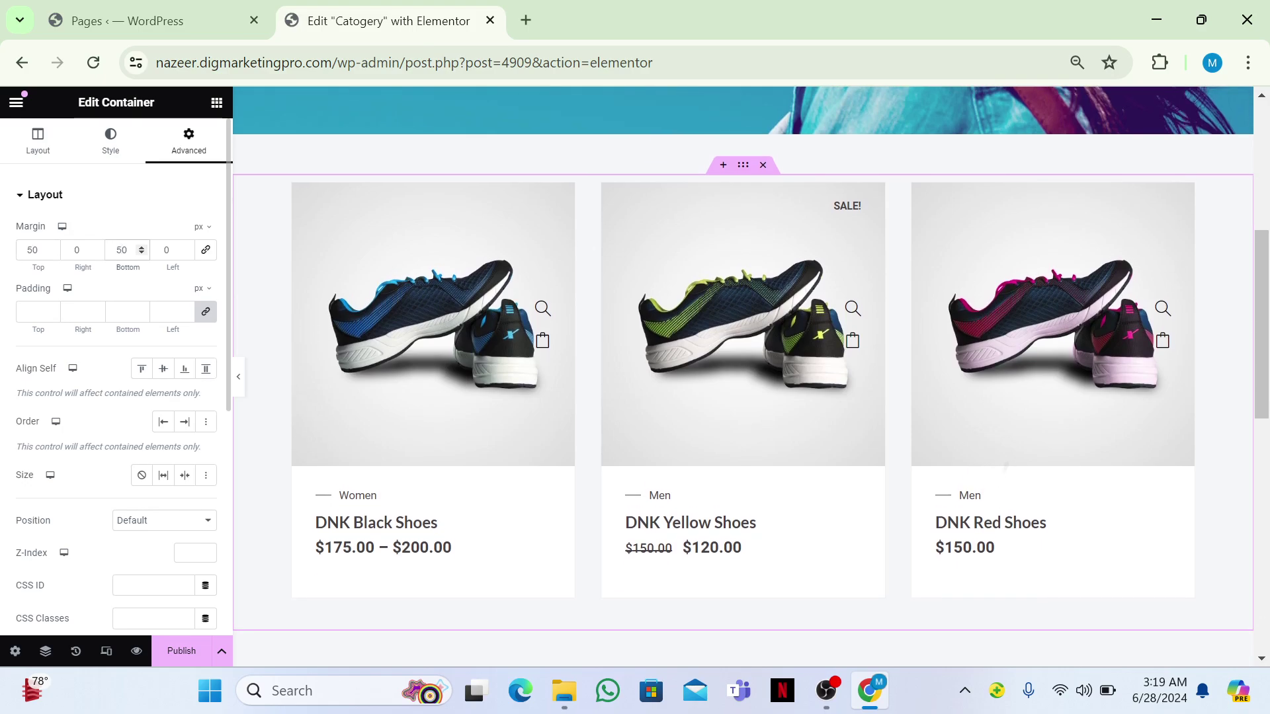
# Set the Universal Product Layout widget's layout to Slider and its product limit to 10
pyautogui.click(65, 152)
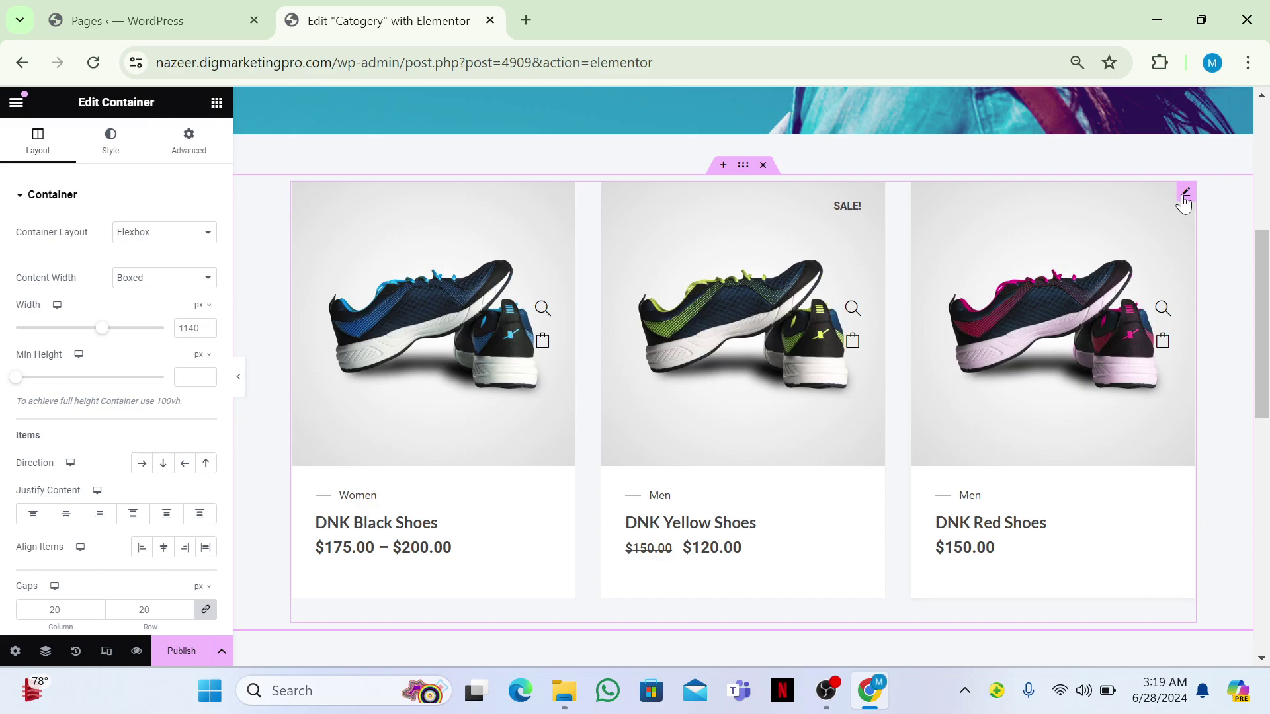
pyautogui.click(1186, 193)
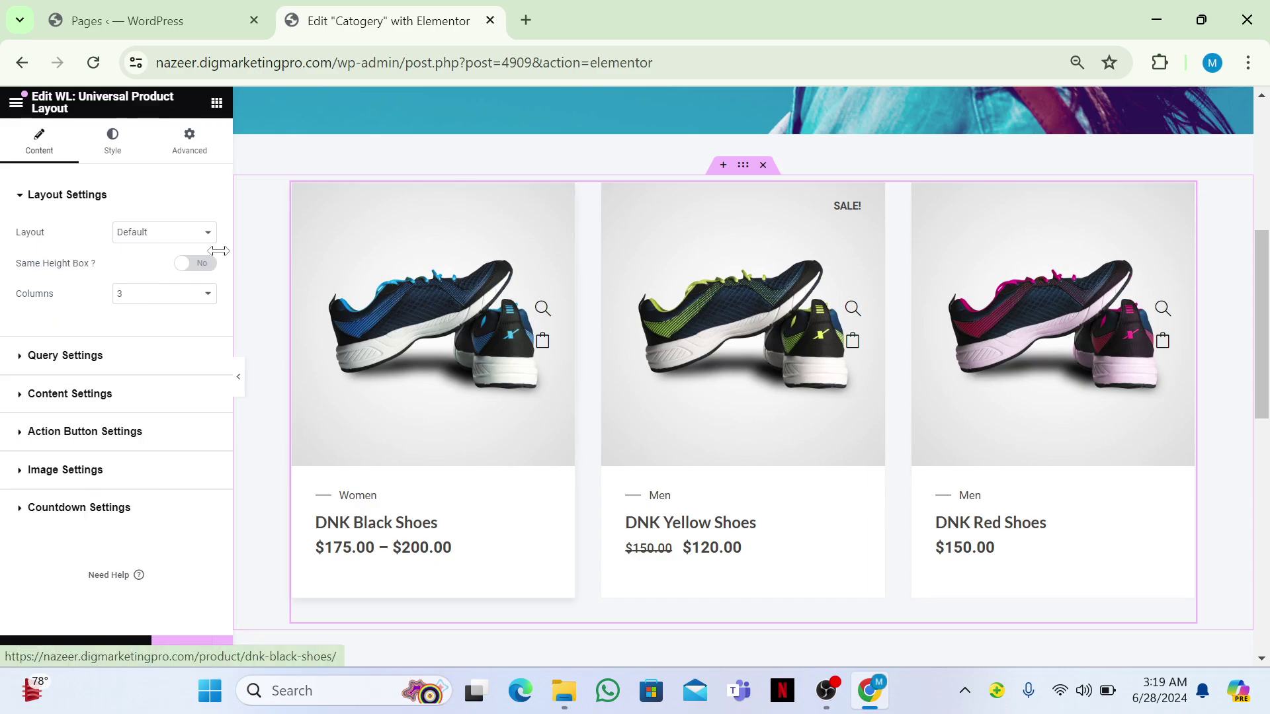
pyautogui.click(142, 234)
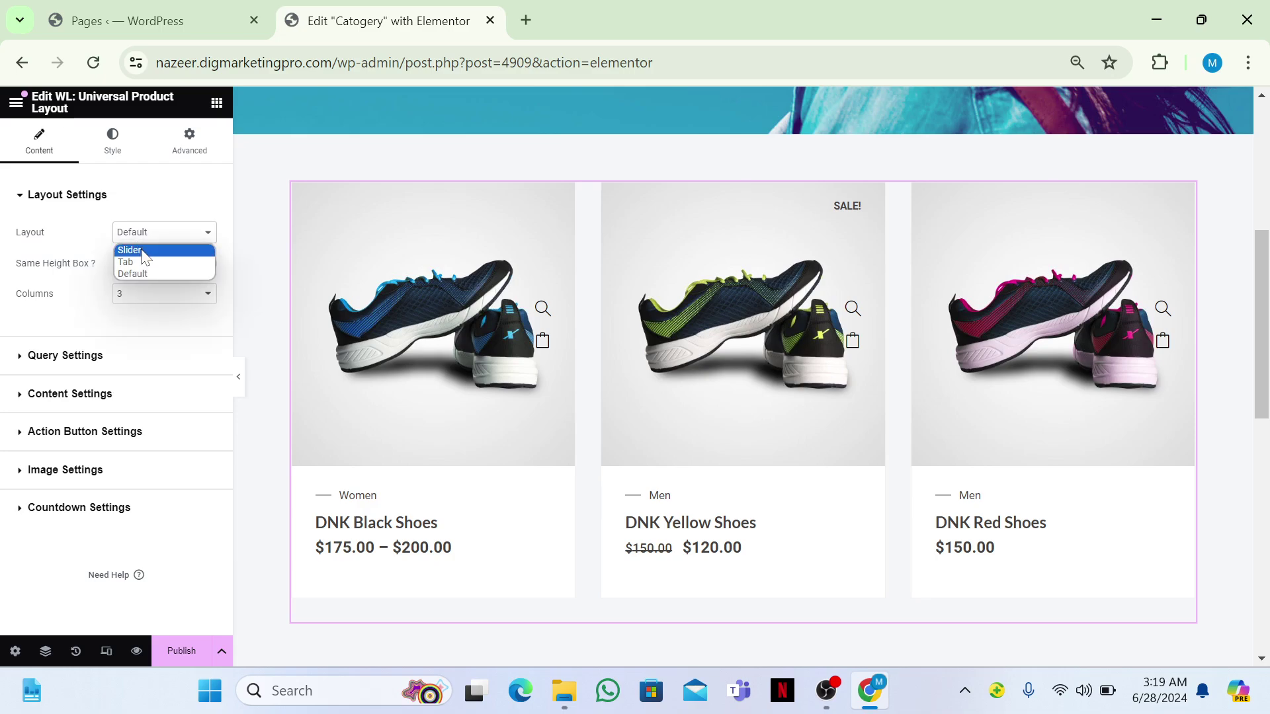
pyautogui.click(145, 254)
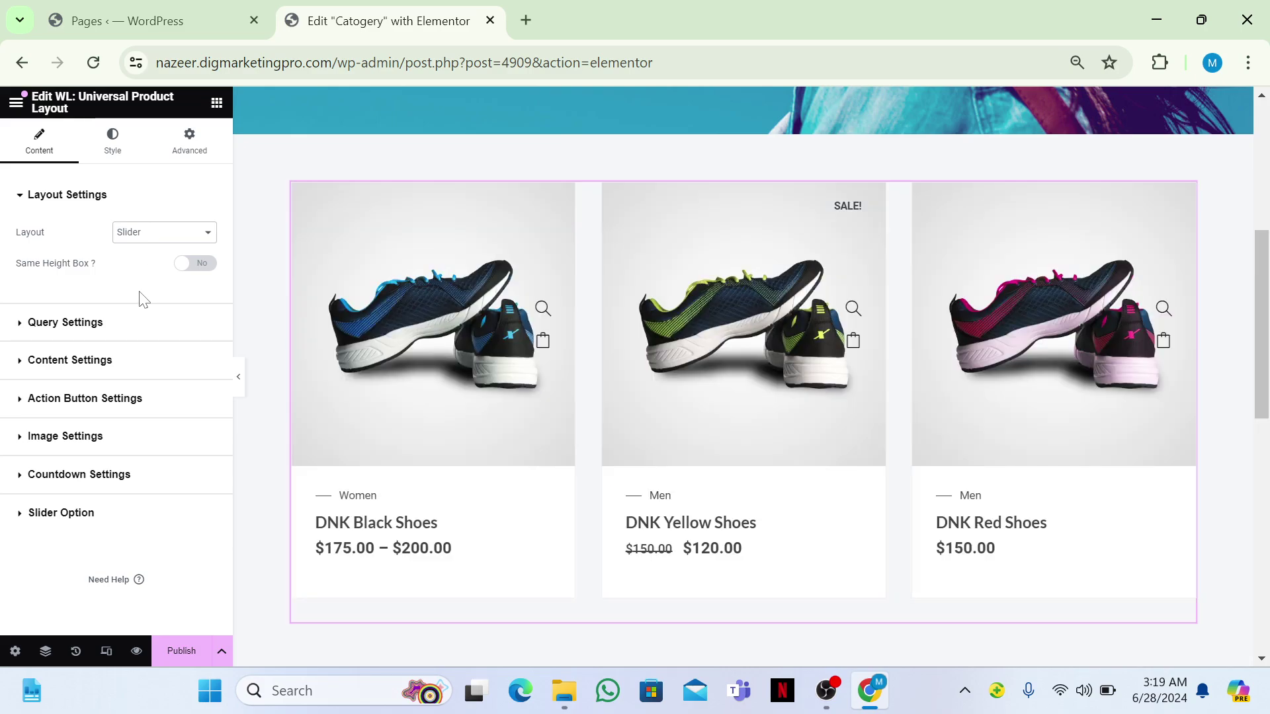
pyautogui.click(111, 328)
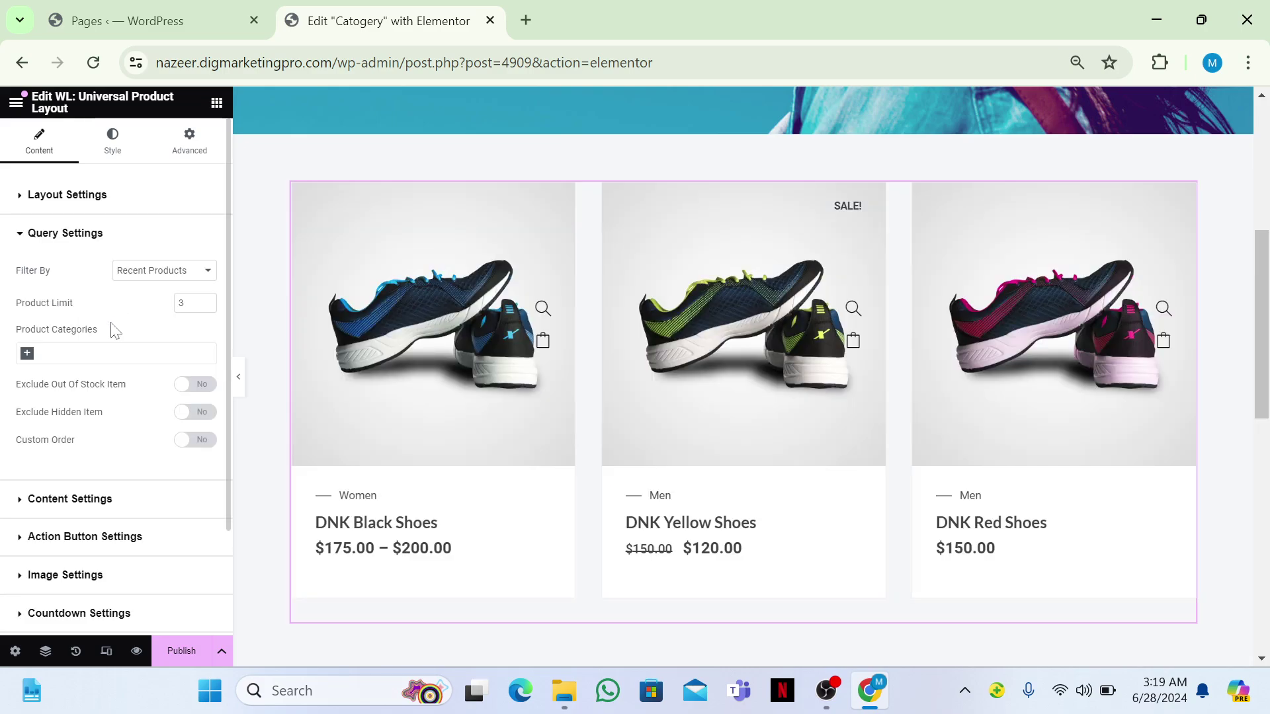
pyautogui.click(185, 303)
pyautogui.press('BackSpace')
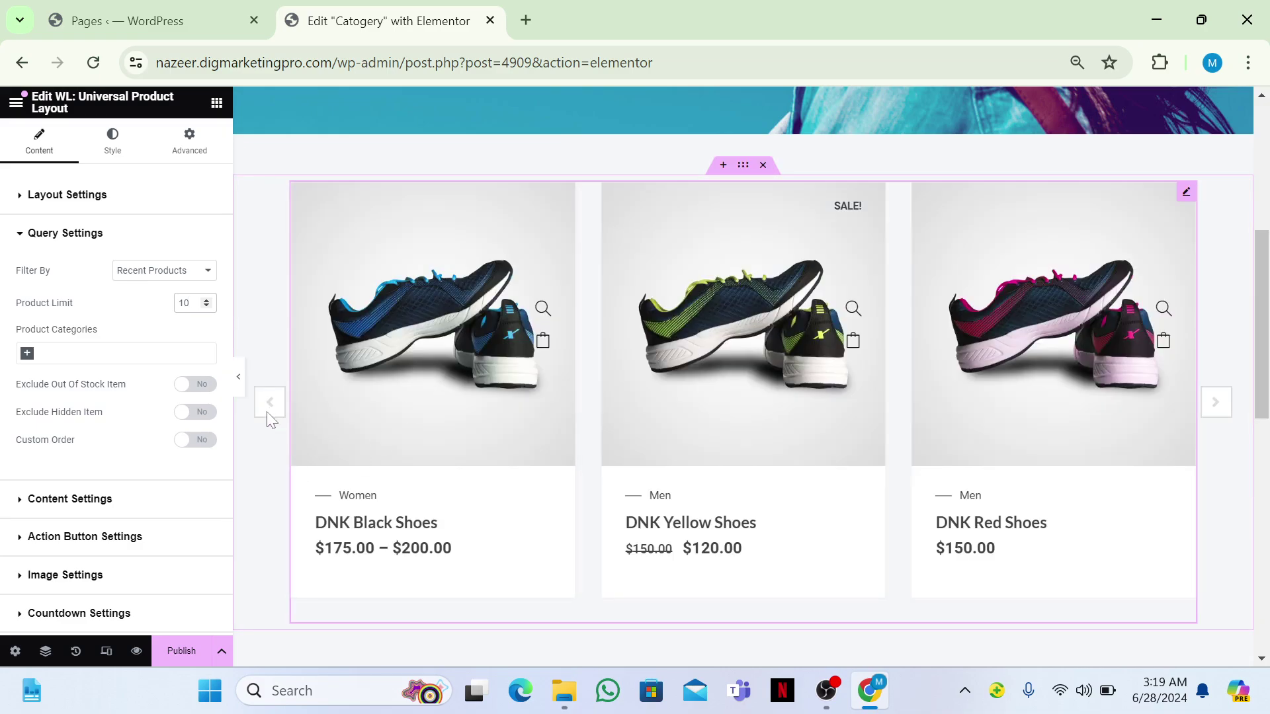
# Page forward through the product slider to check the products it displays
pyautogui.click(1213, 418)
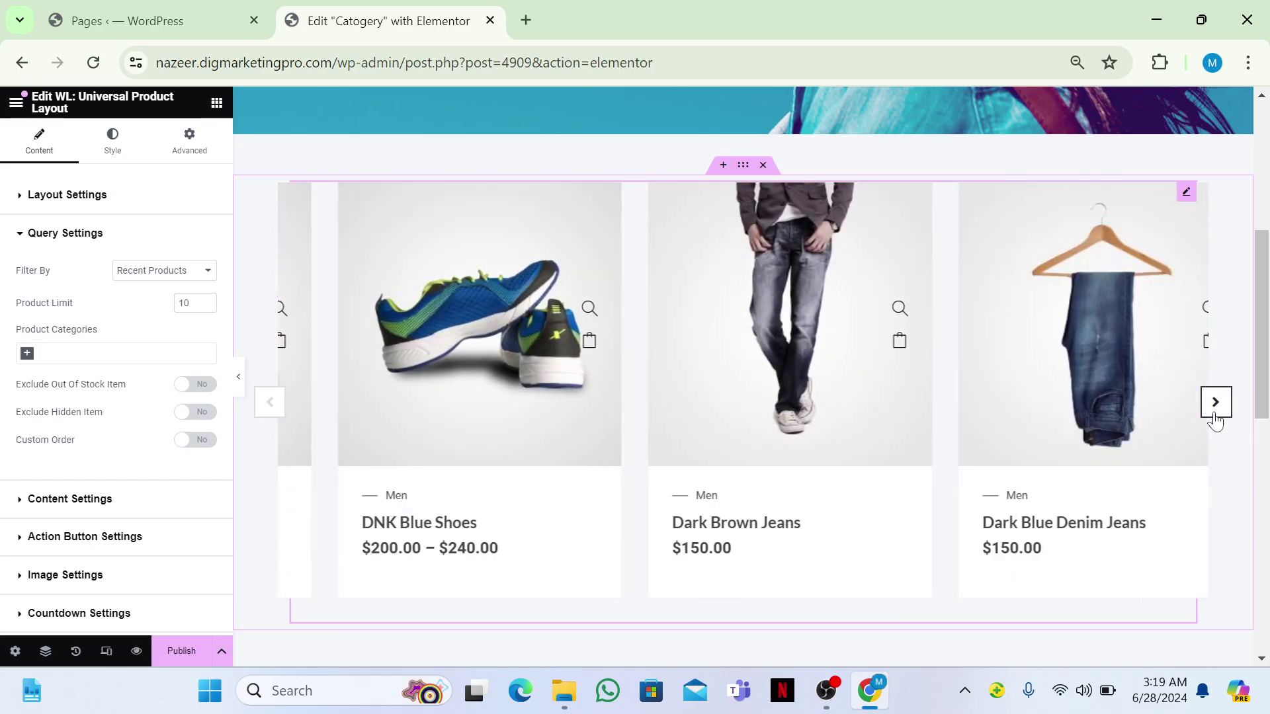
pyautogui.click(1215, 420)
pyautogui.click(1215, 405)
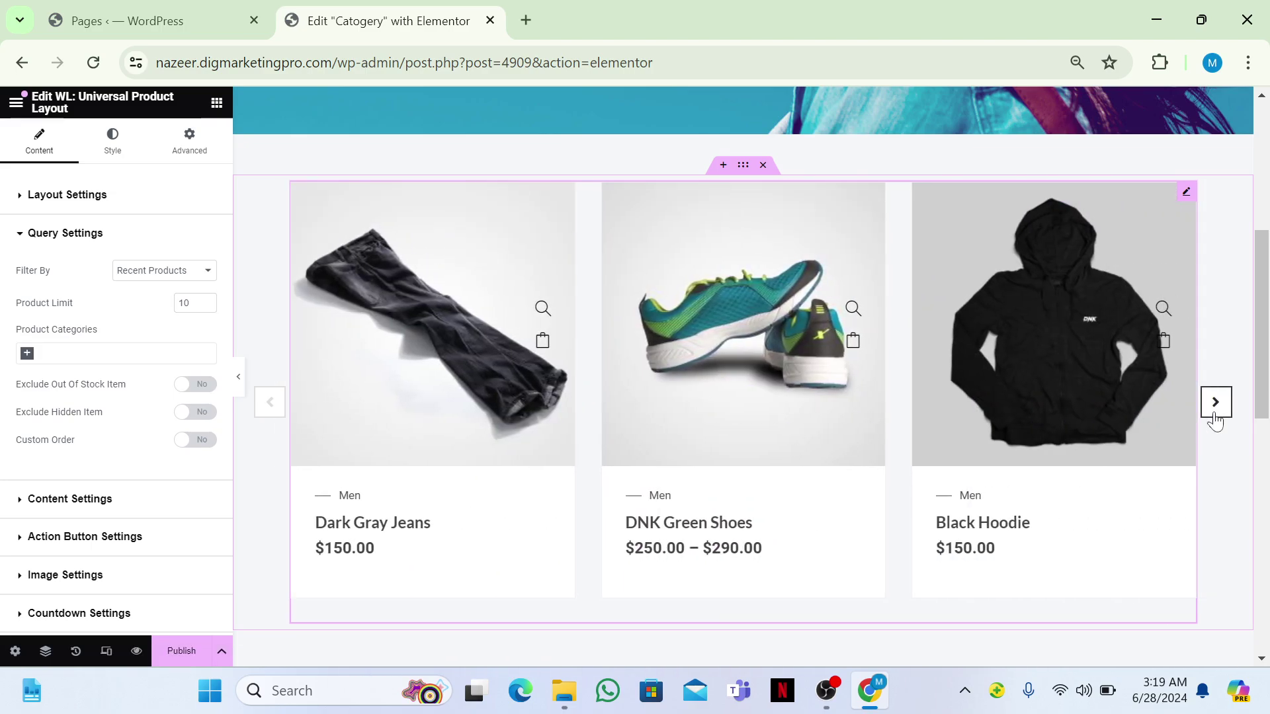
pyautogui.click(1215, 405)
pyautogui.click(1215, 405)
pyautogui.click(1215, 405)
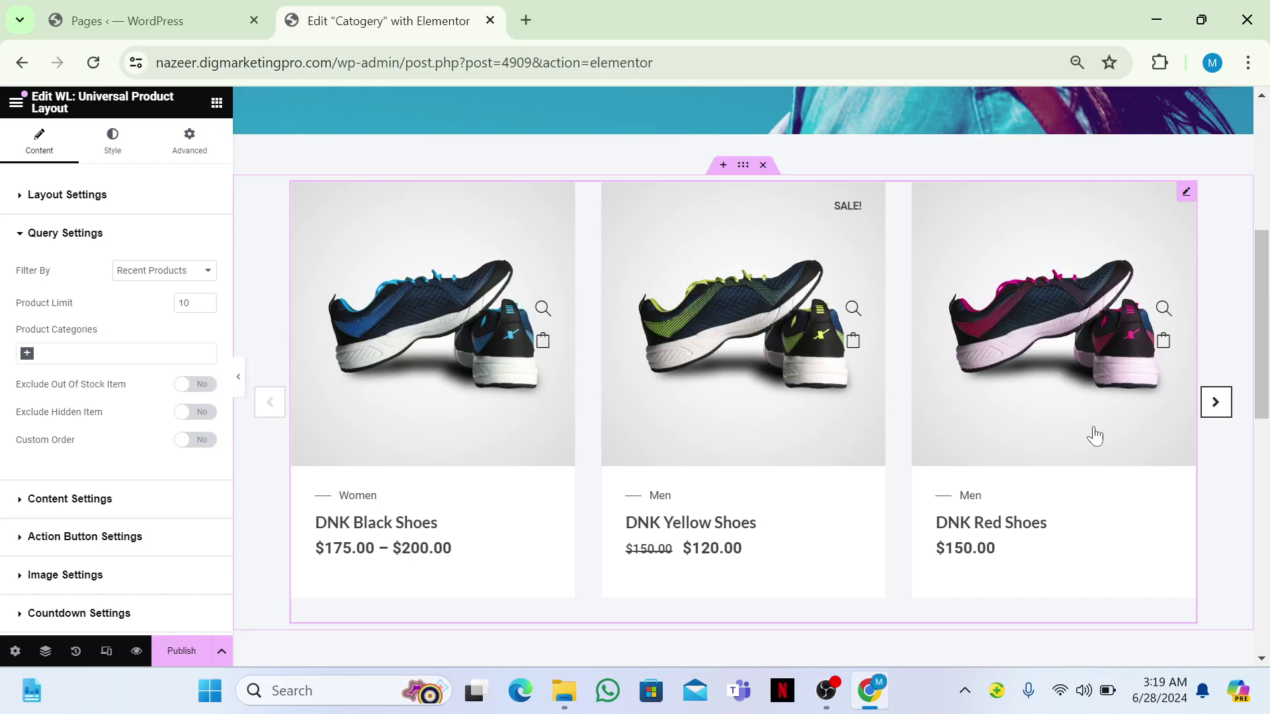
# Change the product widget's layout to Tab
pyautogui.click(92, 195)
pyautogui.click(129, 237)
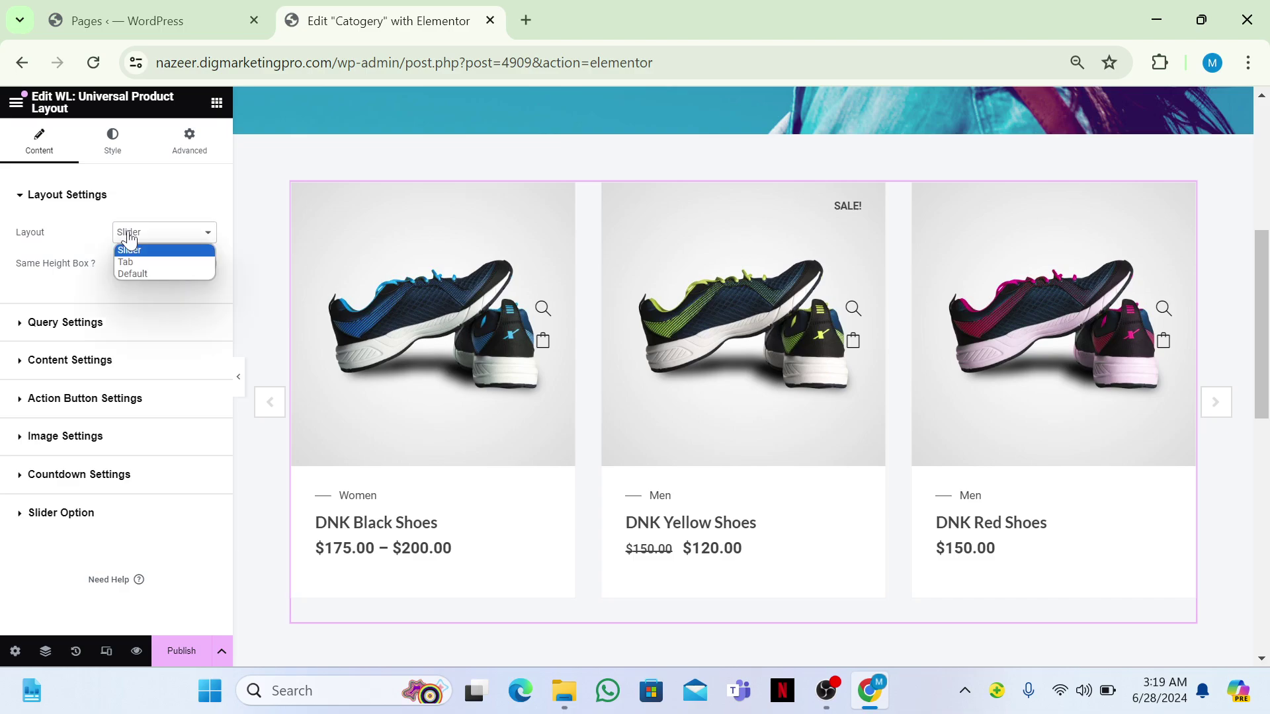
pyautogui.click(134, 260)
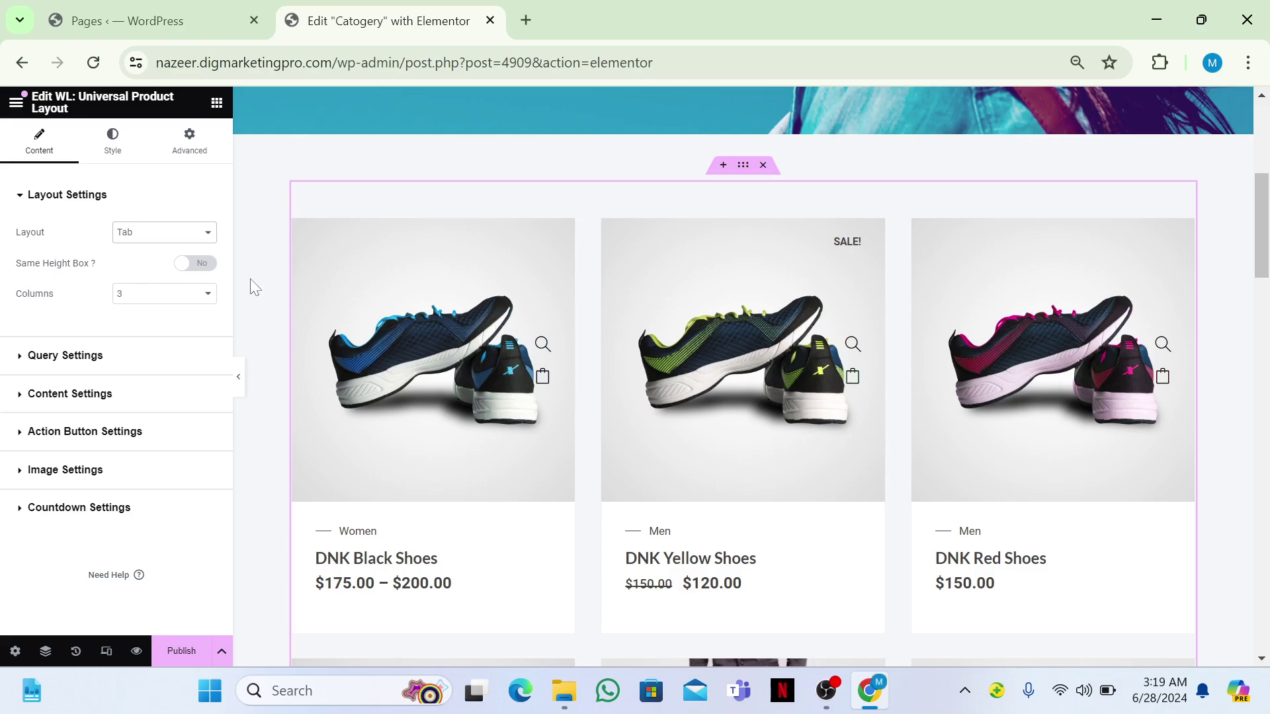
# Add Accessories, Men and Women as the product categories in the product widget's query settings
pyautogui.click(61, 354)
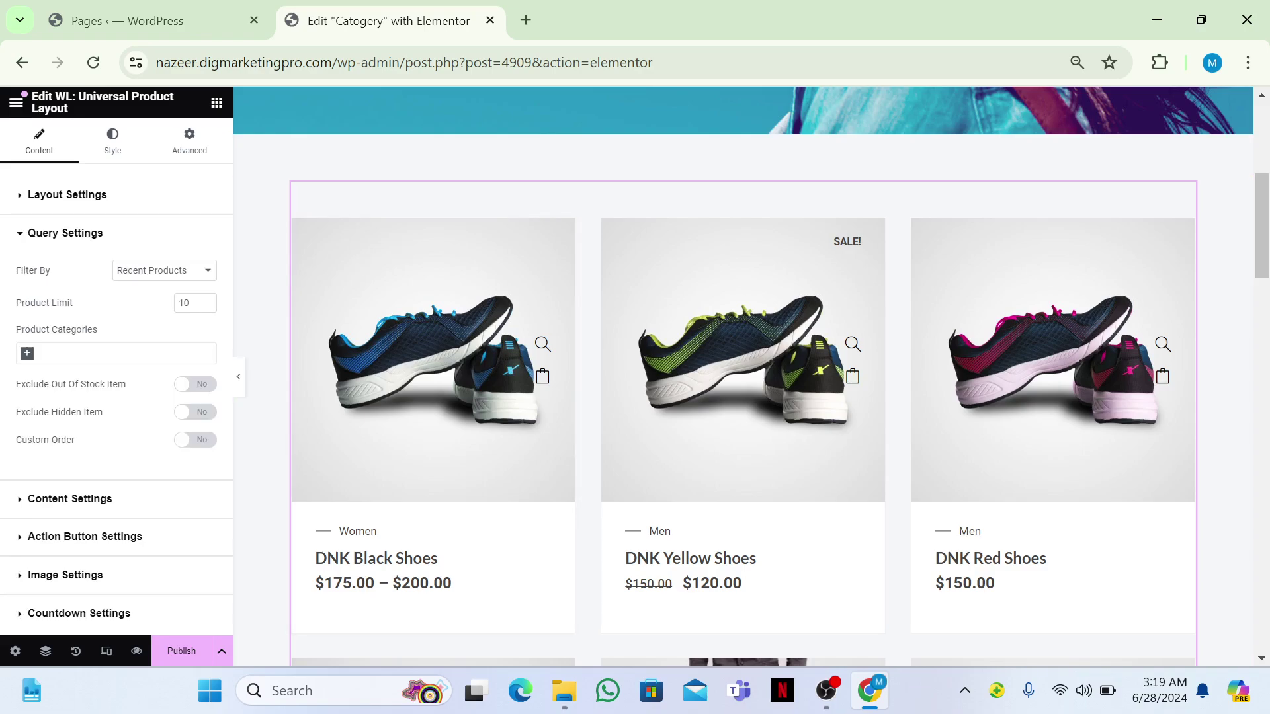
pyautogui.click(26, 357)
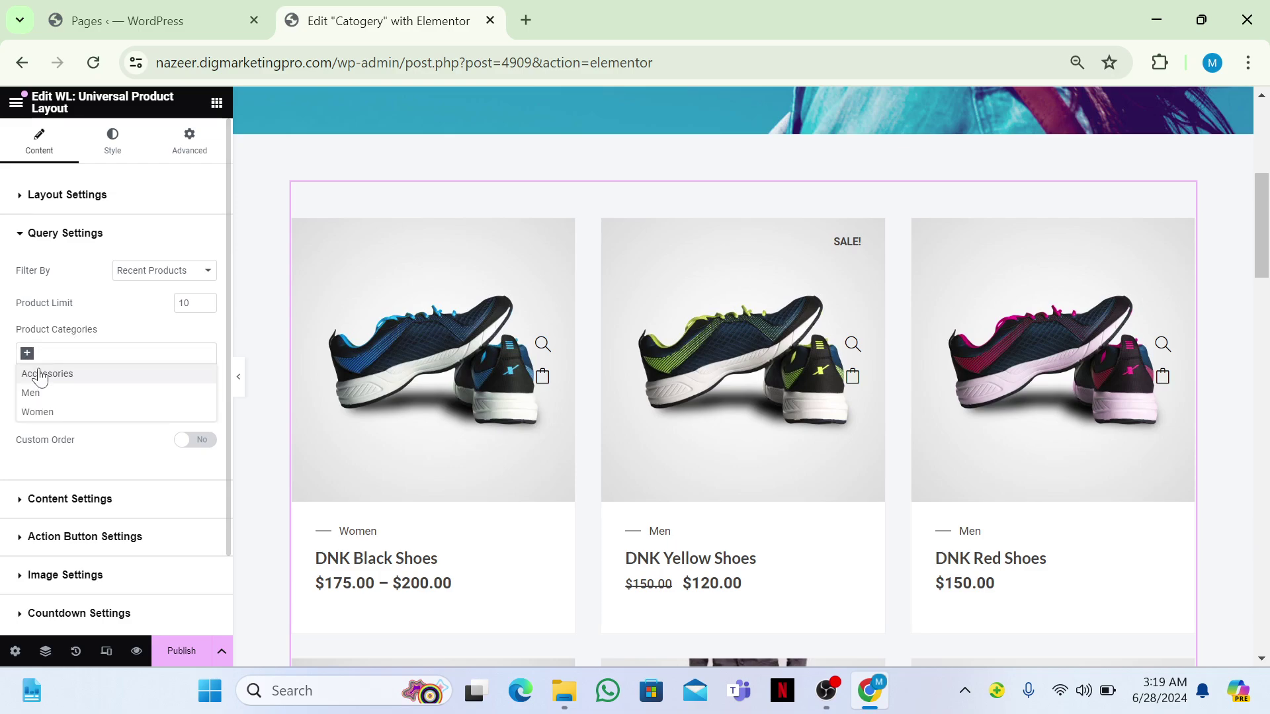
pyautogui.click(44, 377)
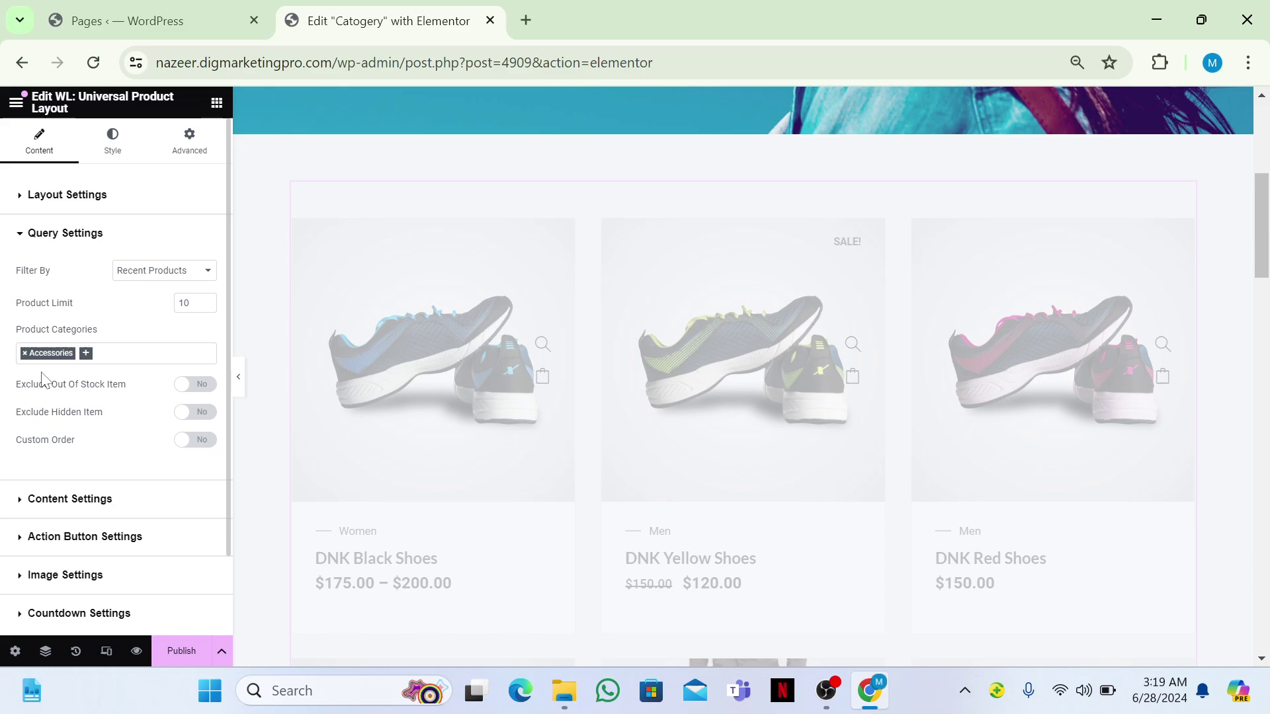
pyautogui.click(88, 358)
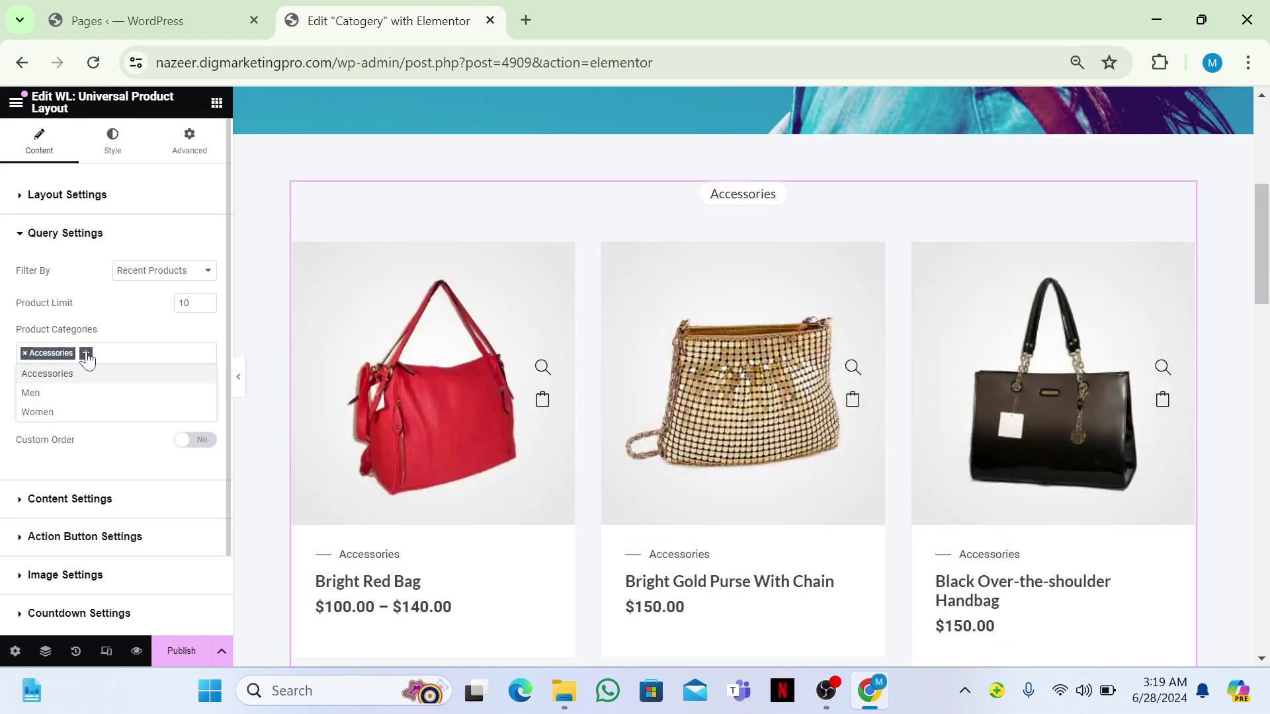
pyautogui.click(48, 394)
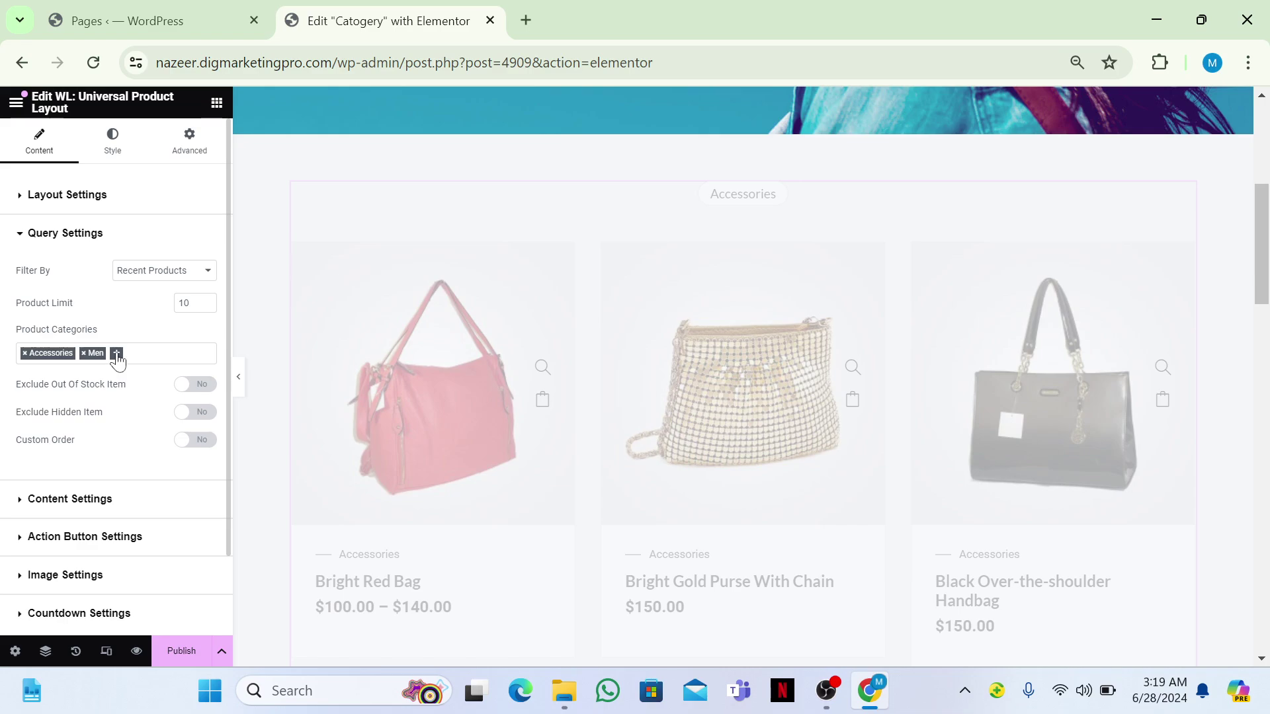
pyautogui.click(117, 354)
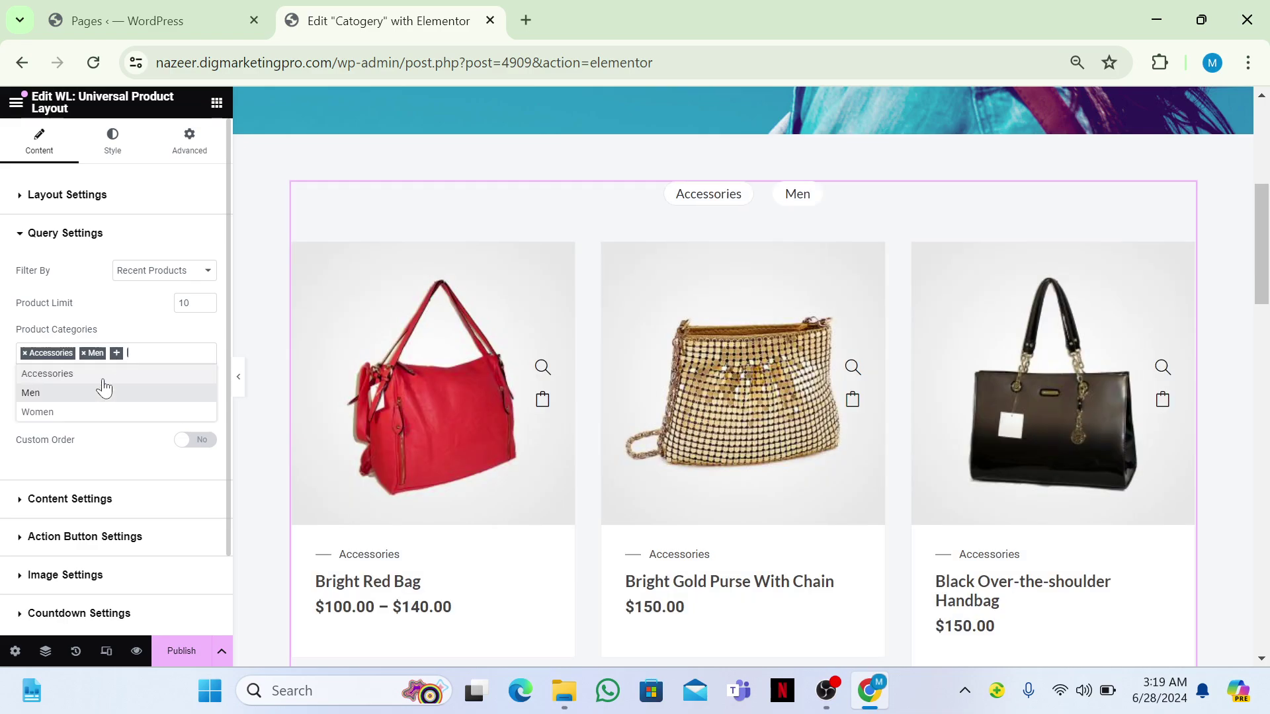
pyautogui.click(69, 414)
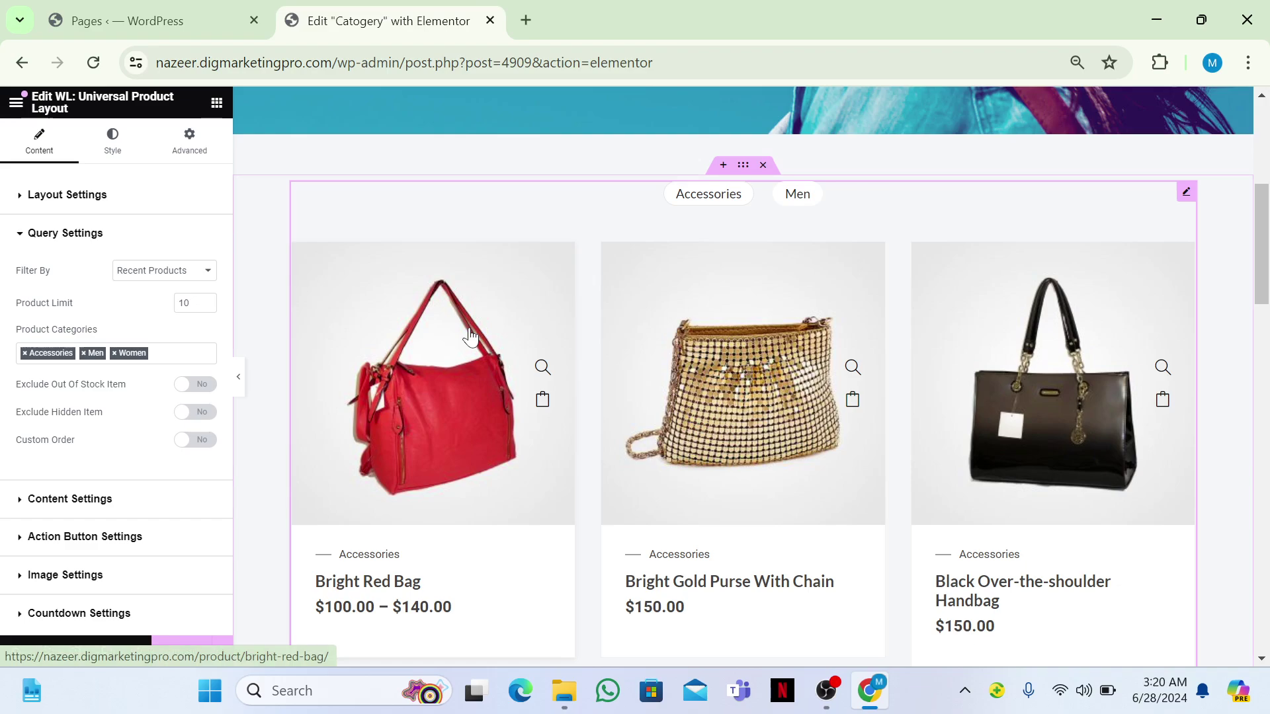
# Check the products listed under the Men and Women category tabs in the editor canvas
pyautogui.scroll(-3, 471, 338)
pyautogui.scroll(3, 430, 327)
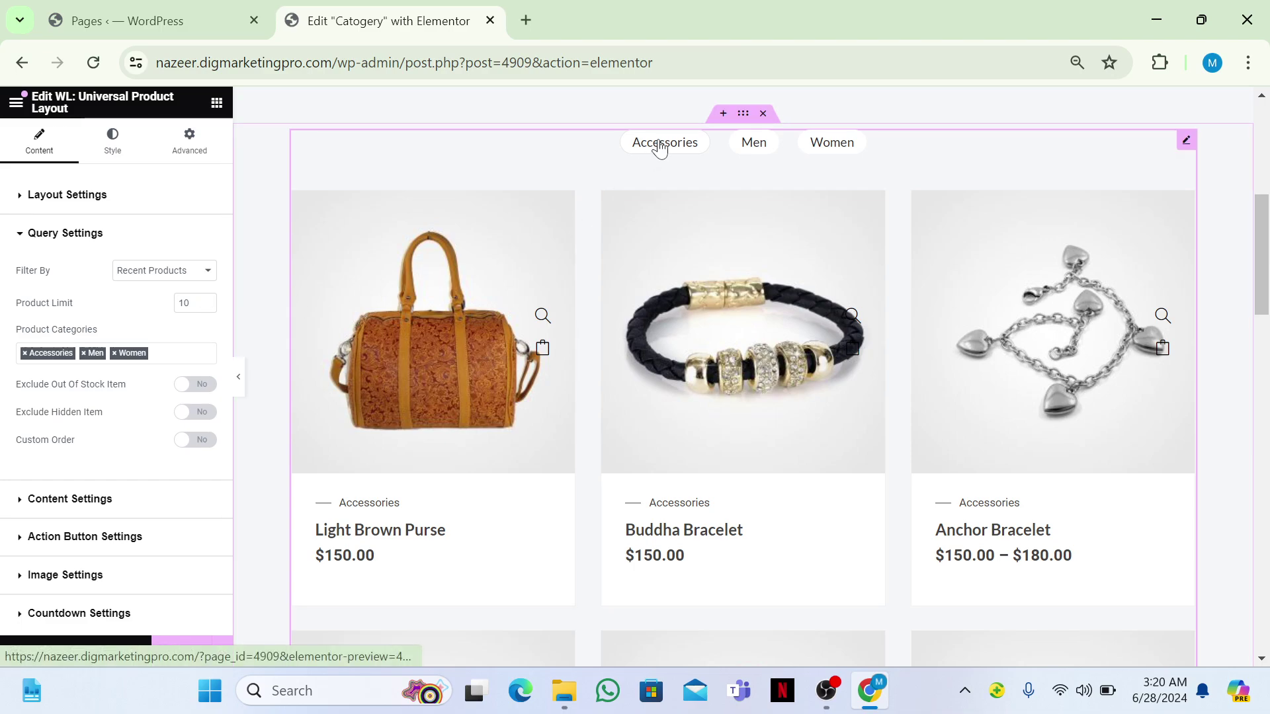
pyautogui.click(747, 147)
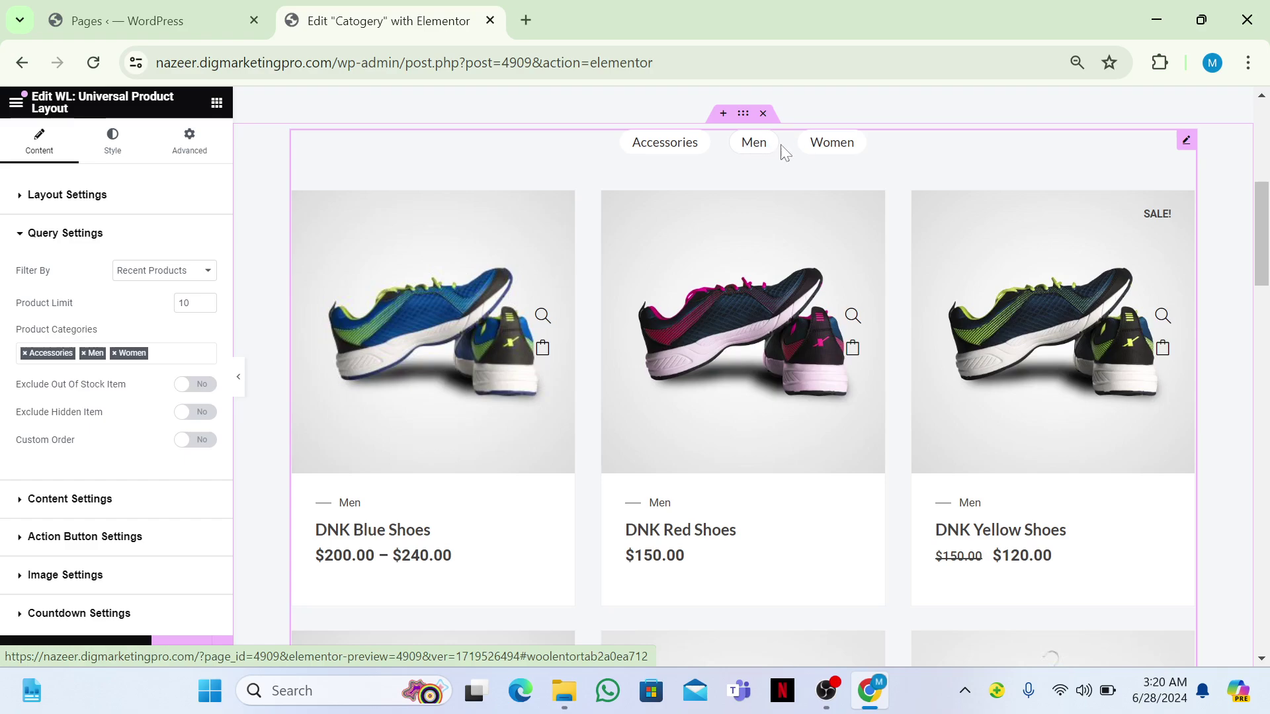
pyautogui.click(839, 151)
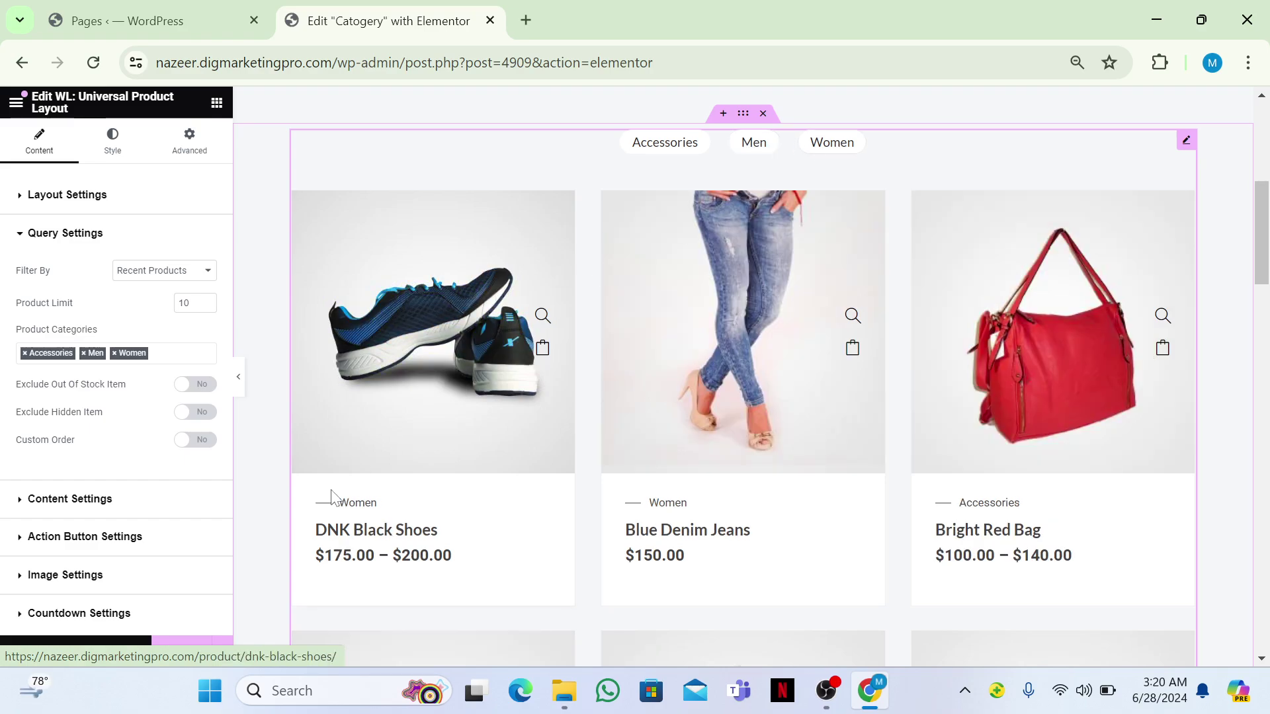
# Publish the category page and check its Accessories and Women product tabs in the live preview
pyautogui.click(184, 652)
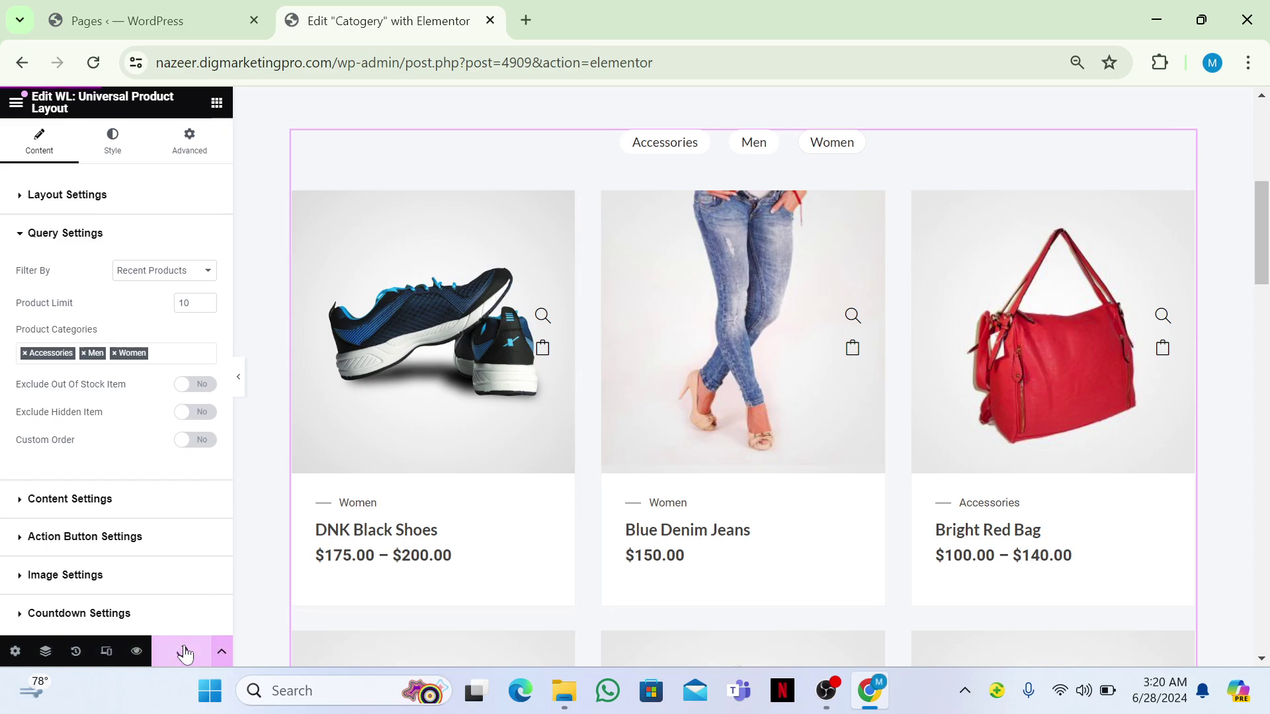
pyautogui.click(136, 651)
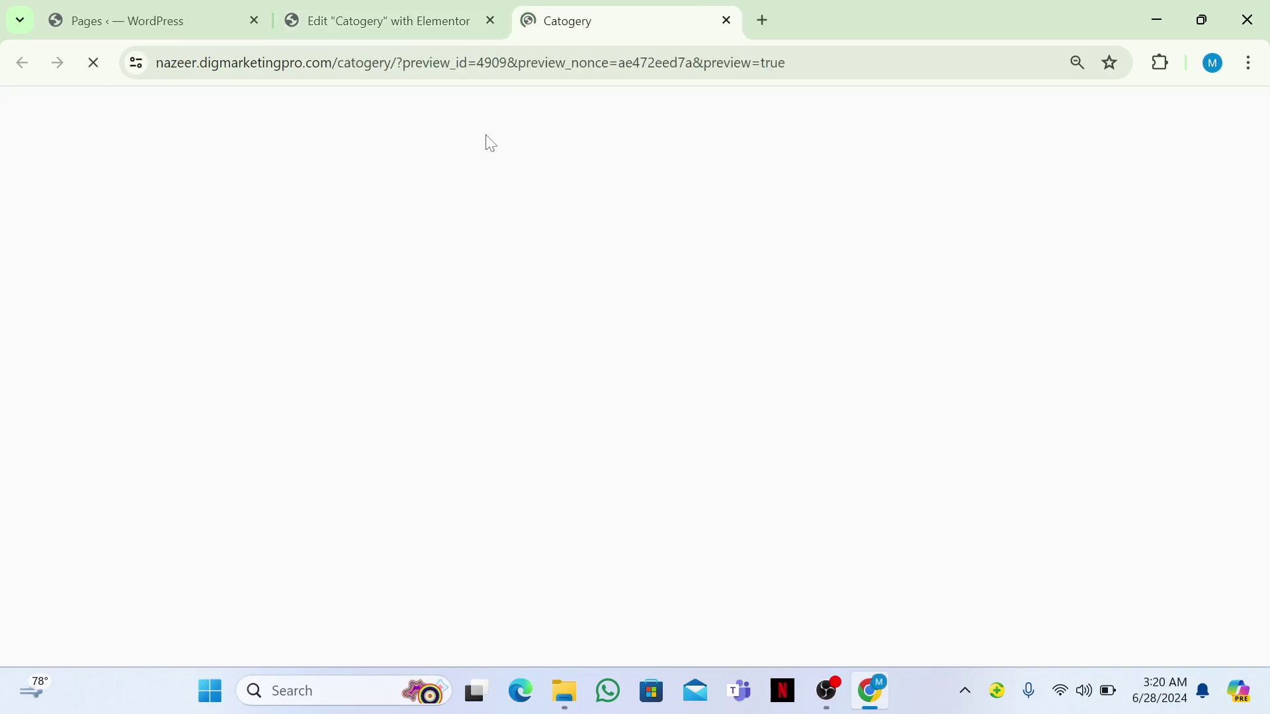
pyautogui.click(445, 14)
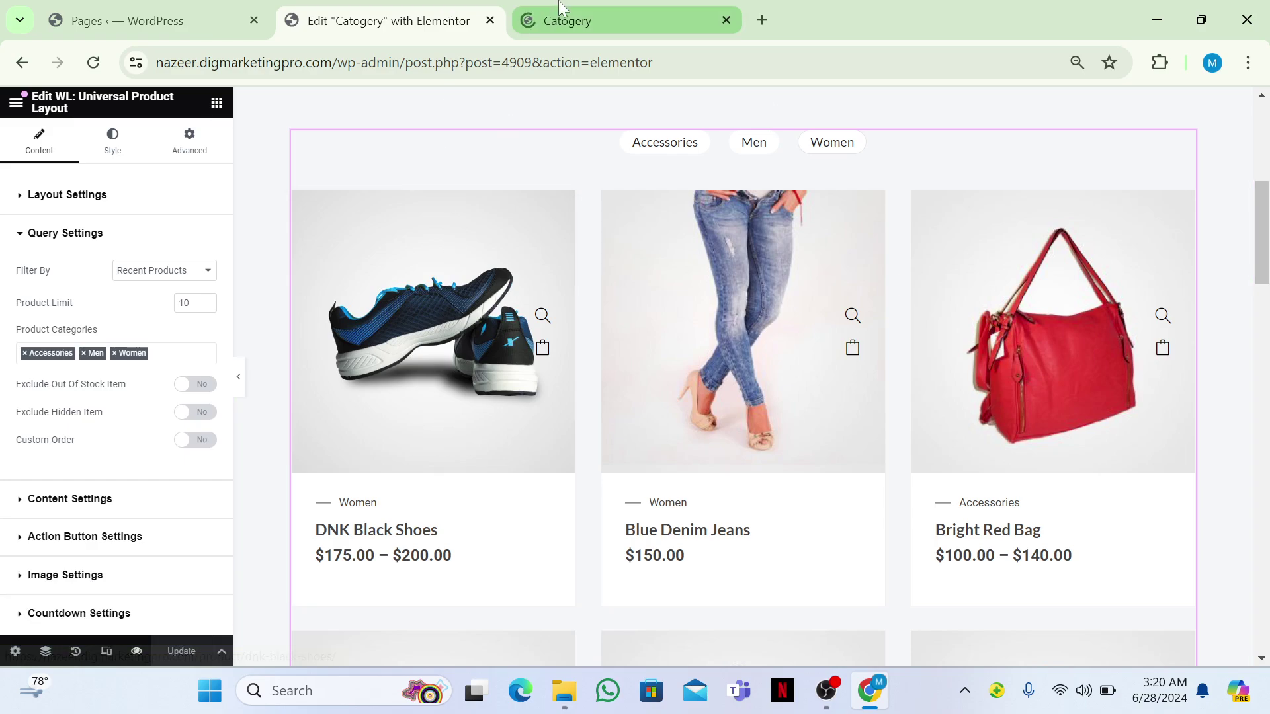
pyautogui.scroll(-4, 743, 376)
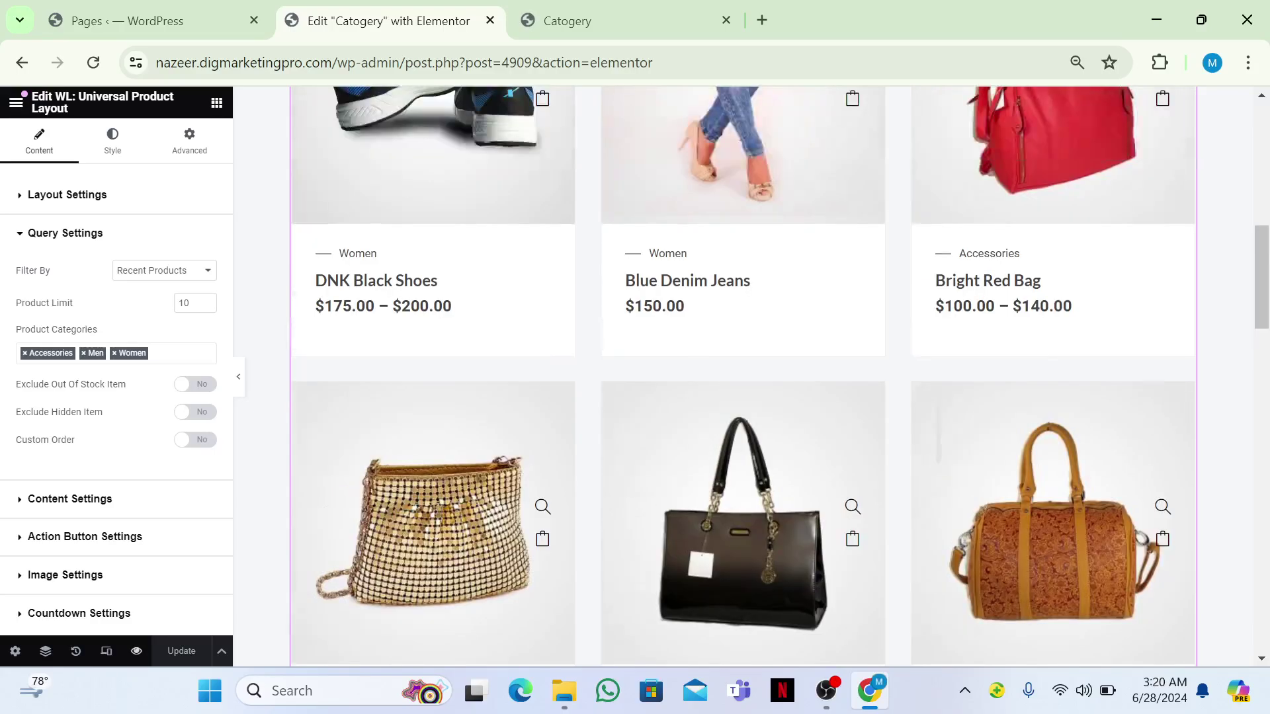
pyautogui.click(607, 4)
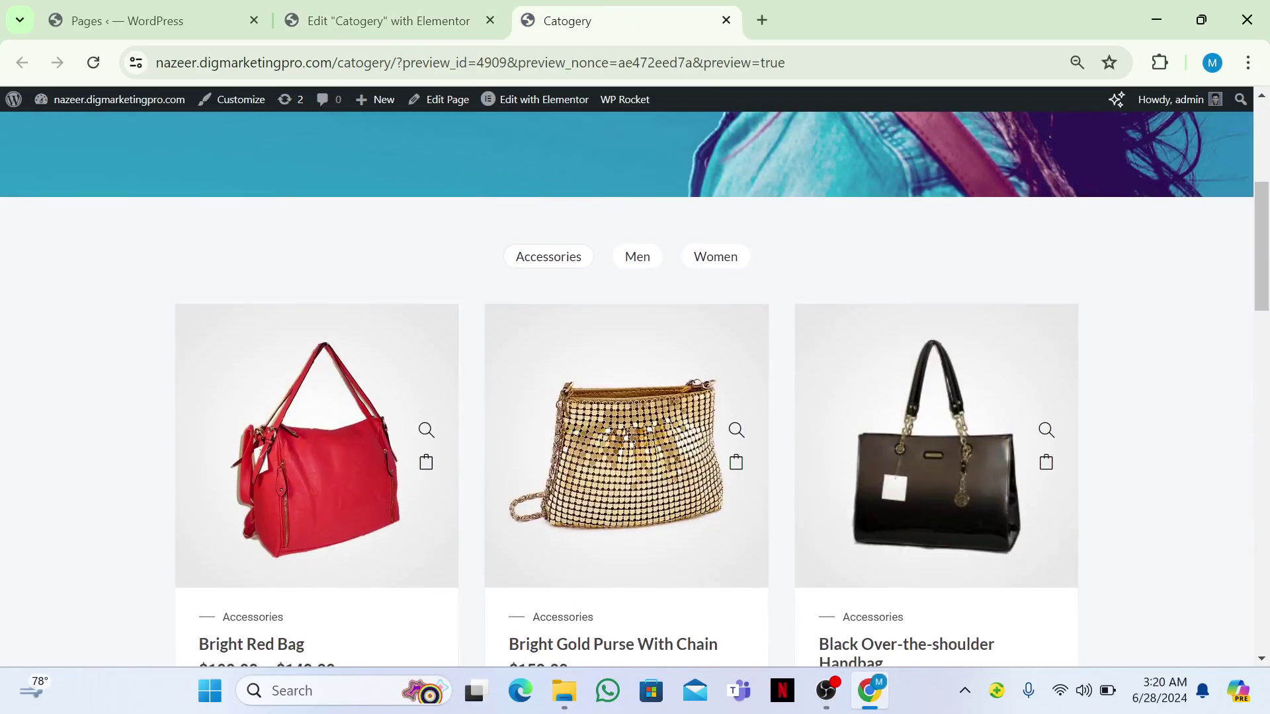
pyautogui.click(548, 255)
pyautogui.click(715, 256)
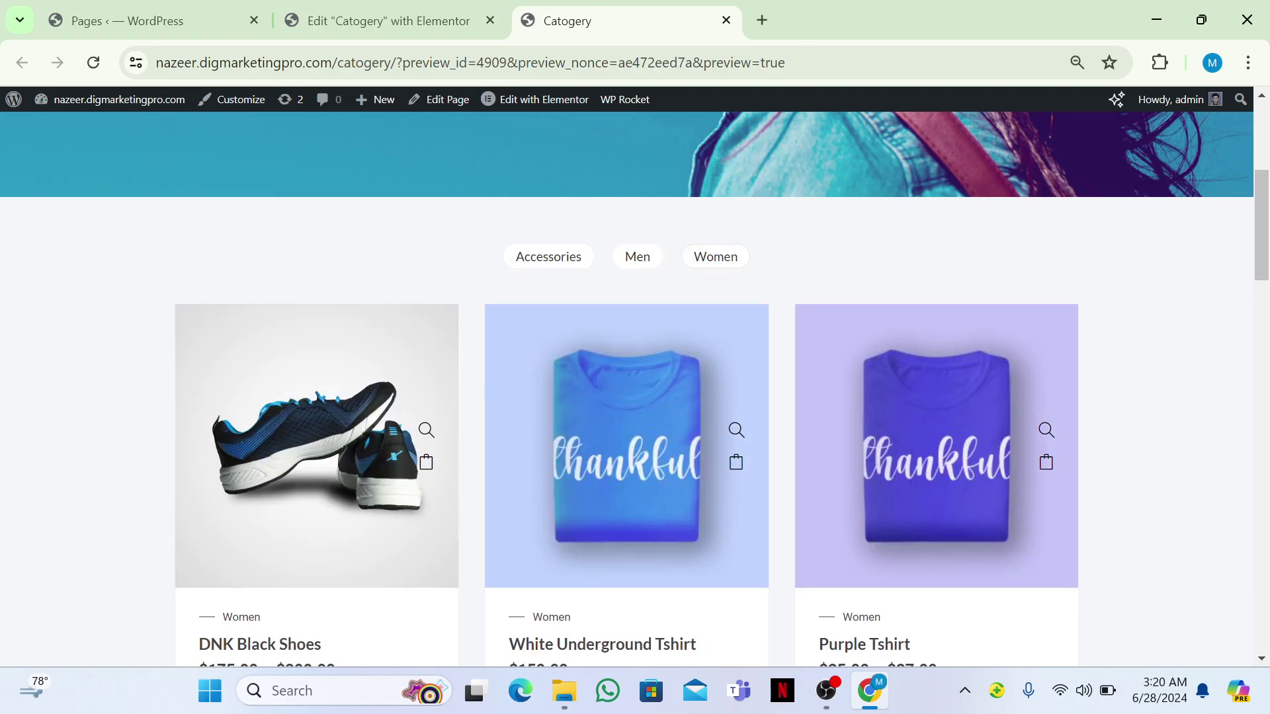
# Return to the Elementor editor and change the product widget's layout to Default
pyautogui.click(389, 10)
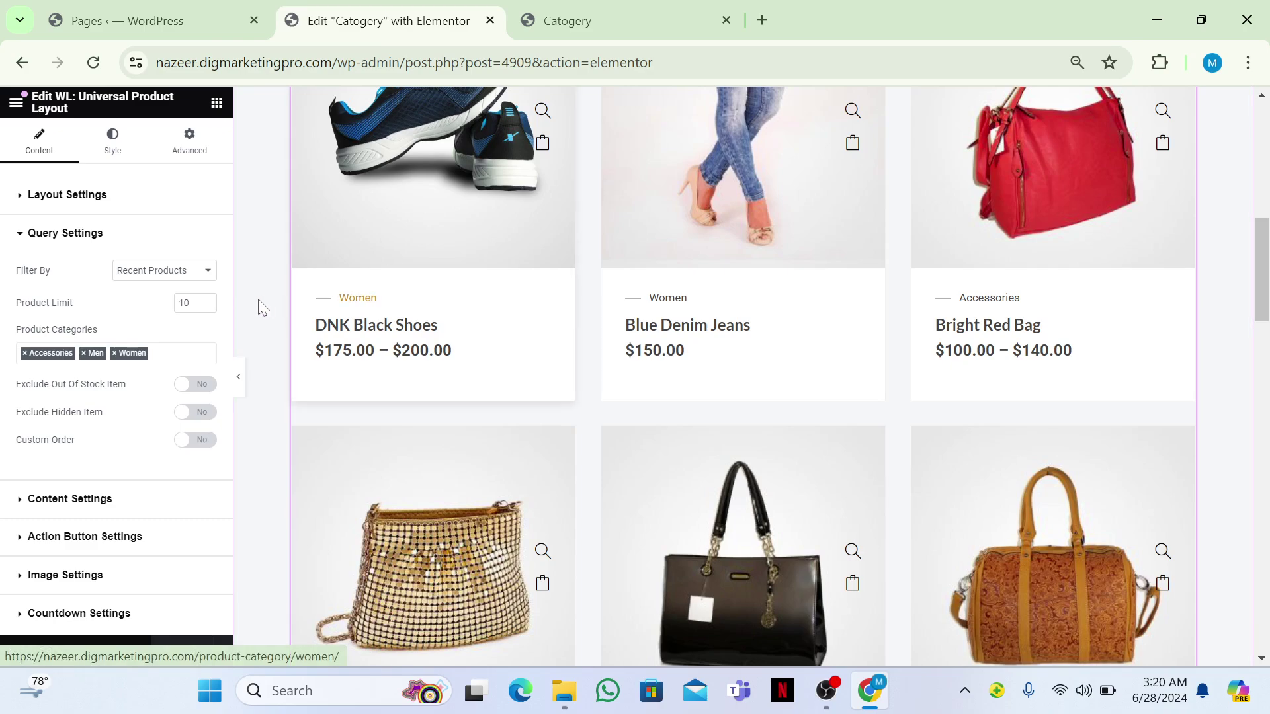
pyautogui.click(160, 211)
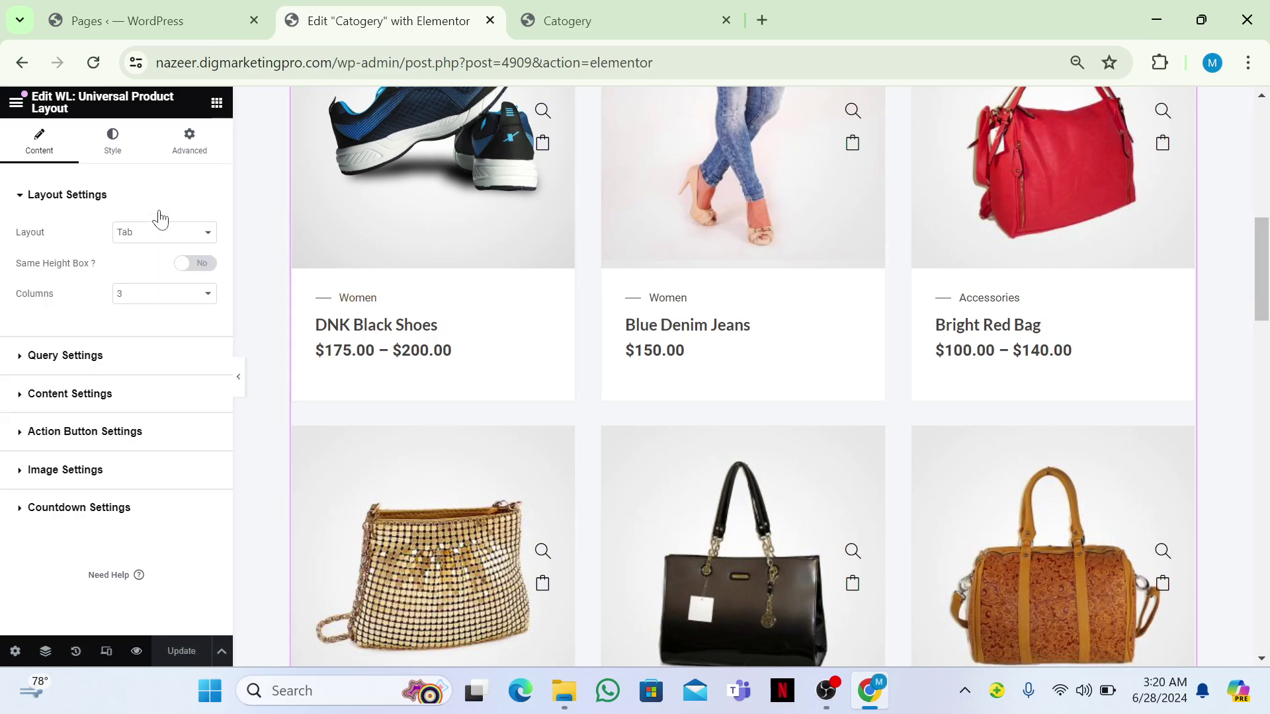
pyautogui.click(157, 233)
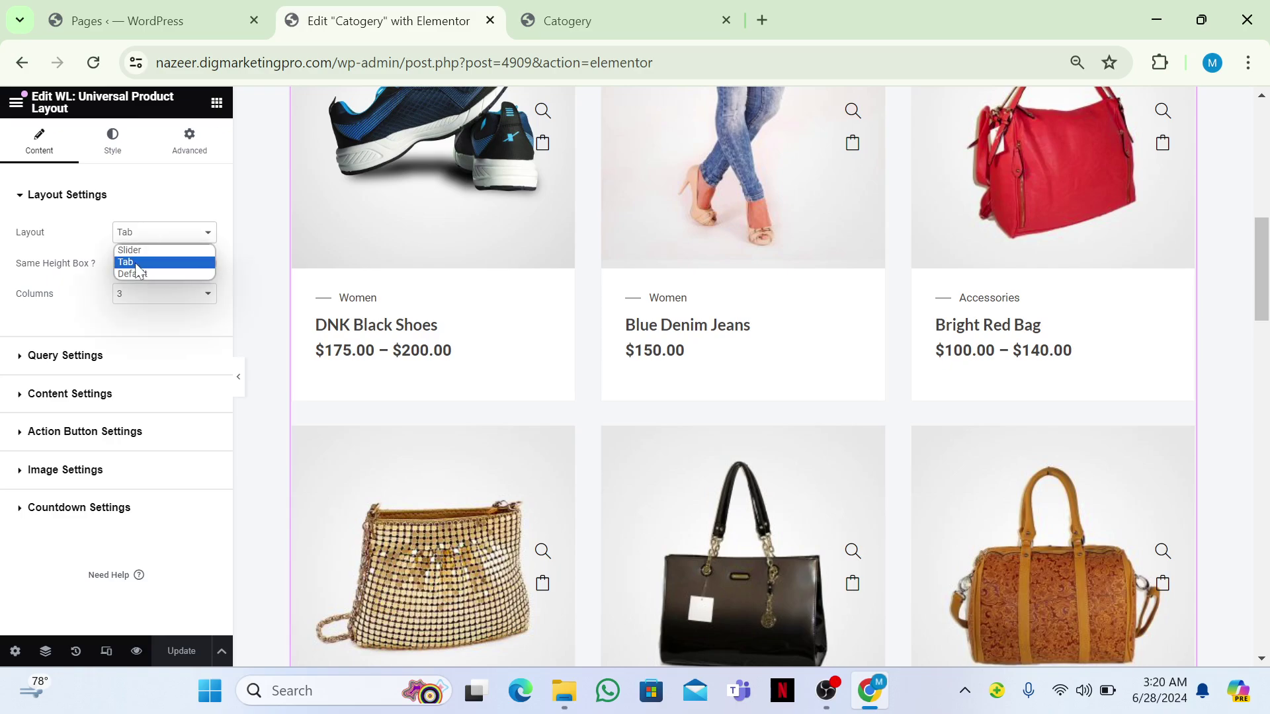
pyautogui.click(133, 273)
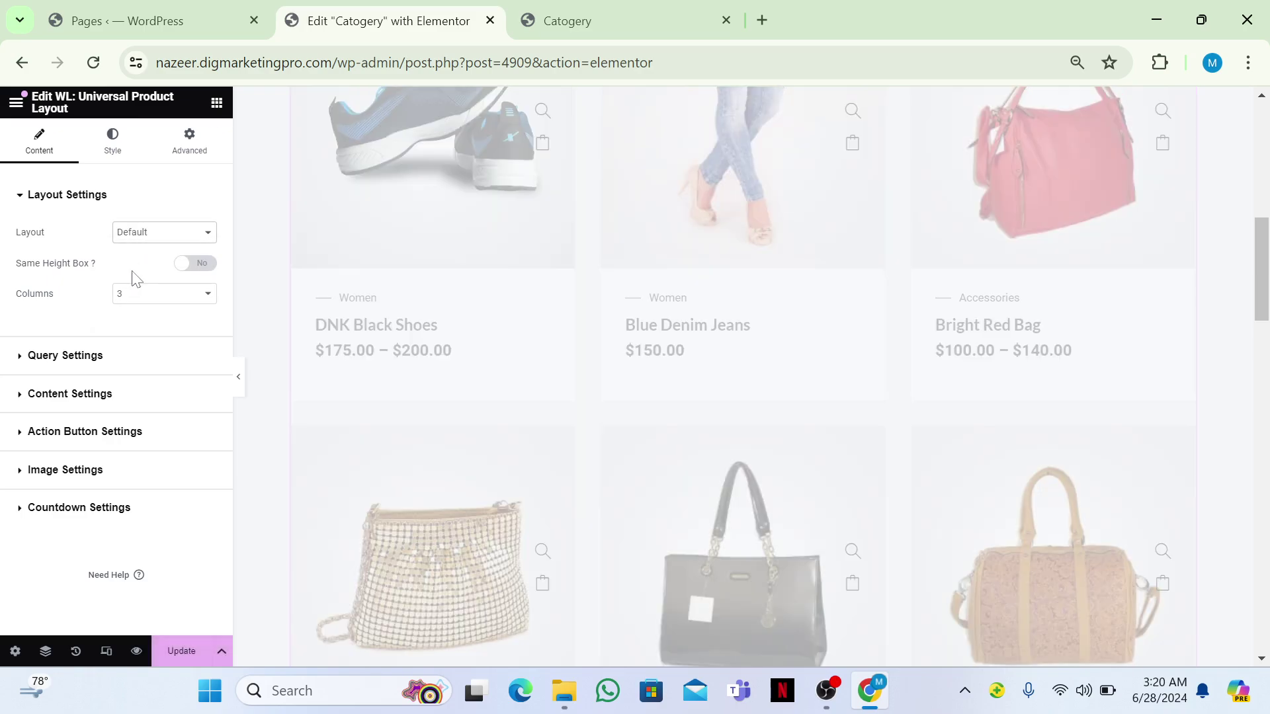
# Set the product limit in the widget's query settings to 3
pyautogui.click(96, 355)
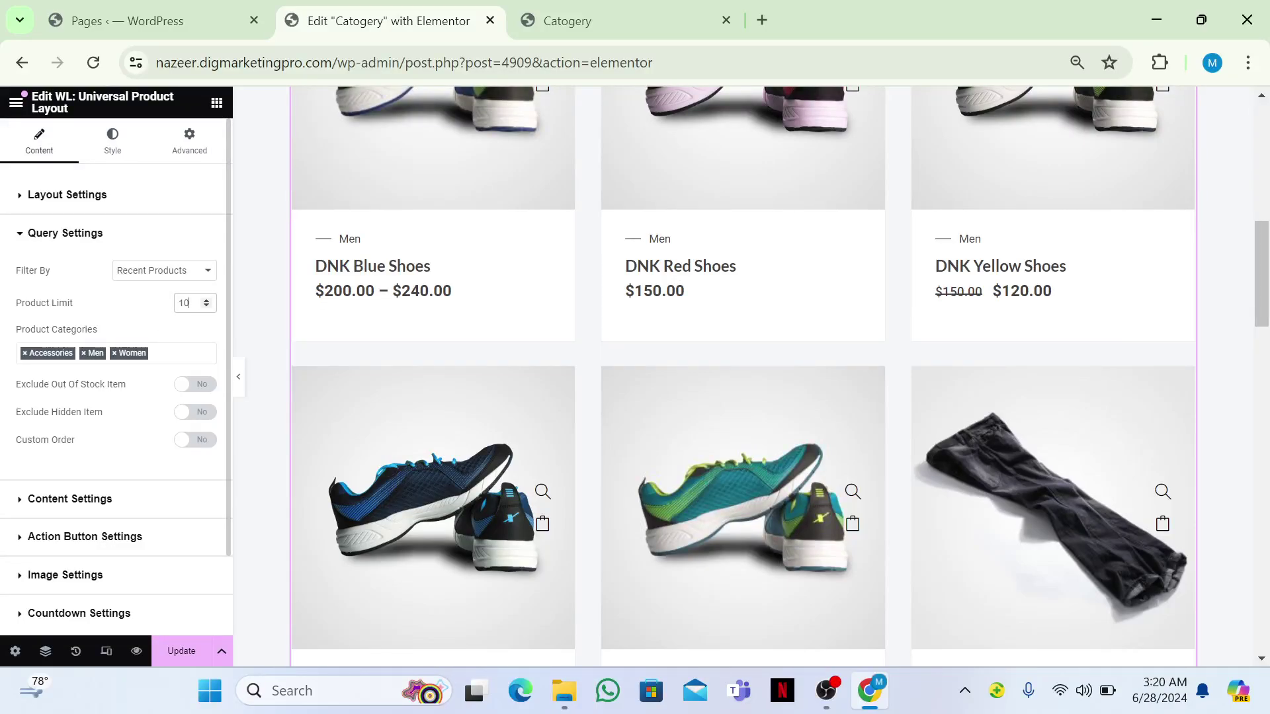
pyautogui.press('BackSpace')
pyautogui.press('BackSpace')
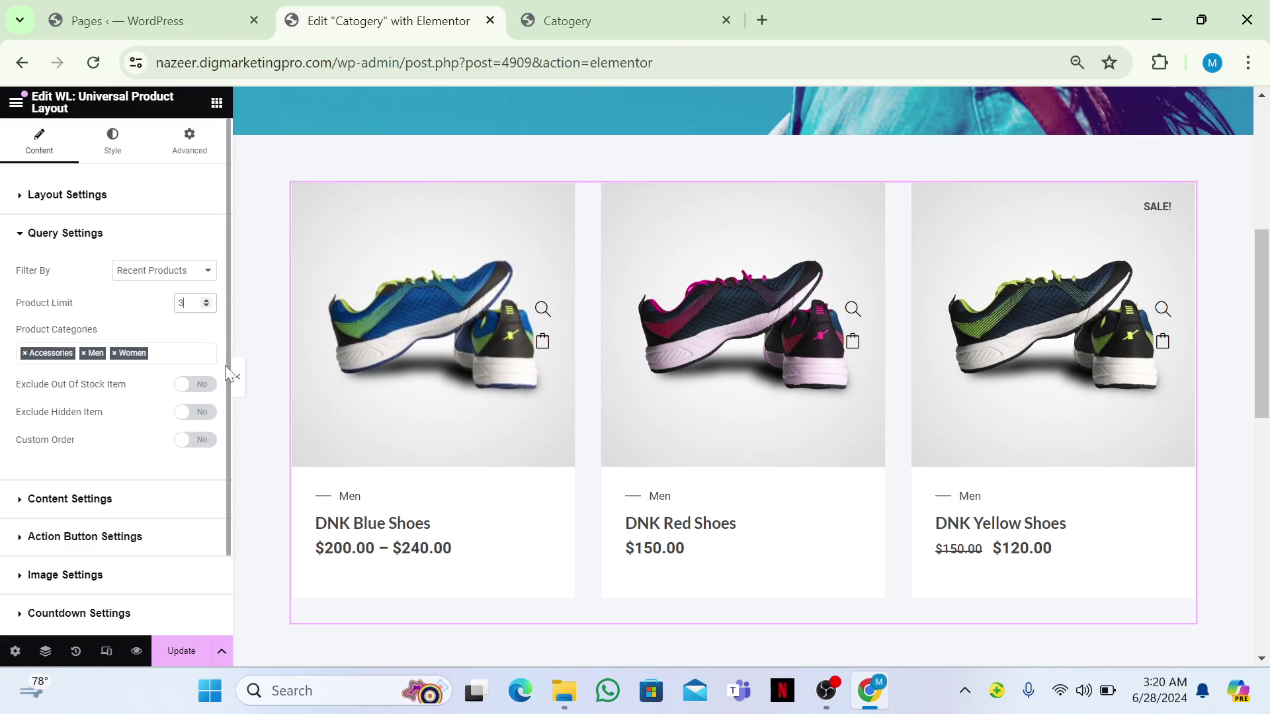
# Try Style Two and Style Three for the product content and set the style to Style Four
pyautogui.scroll(-3, 226, 394)
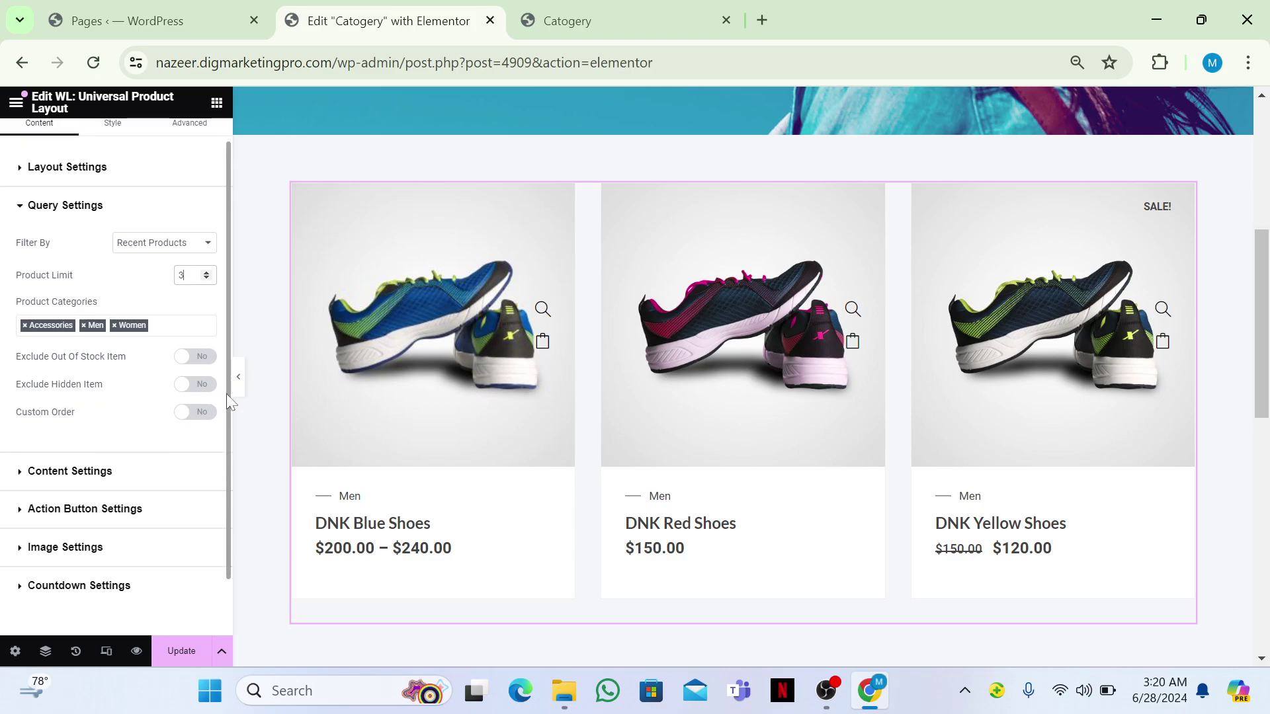
pyautogui.click(118, 407)
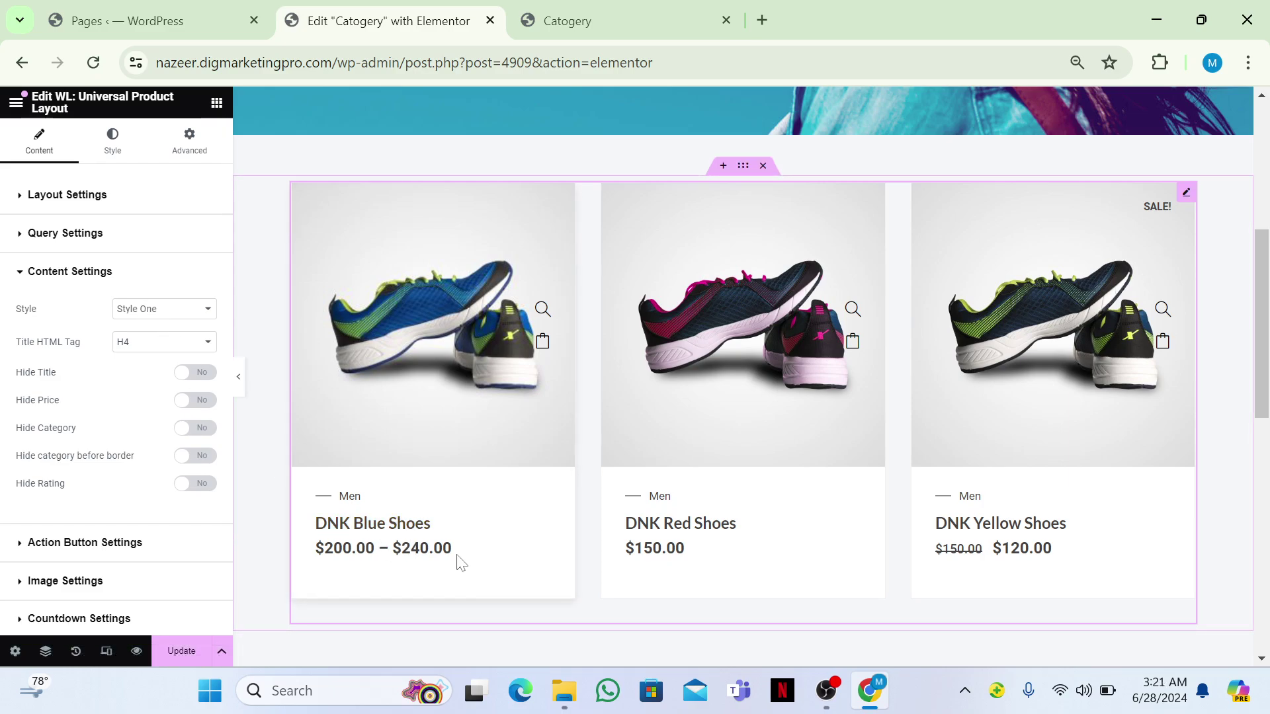
pyautogui.click(159, 309)
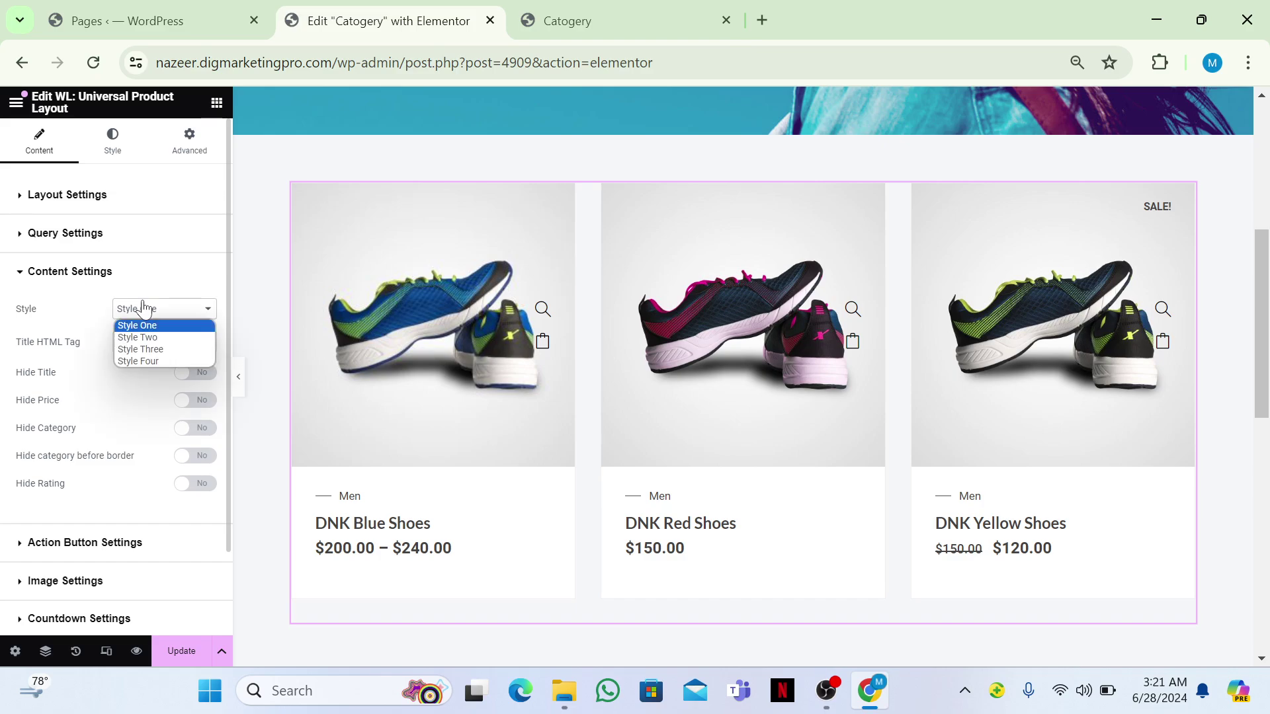
pyautogui.click(149, 340)
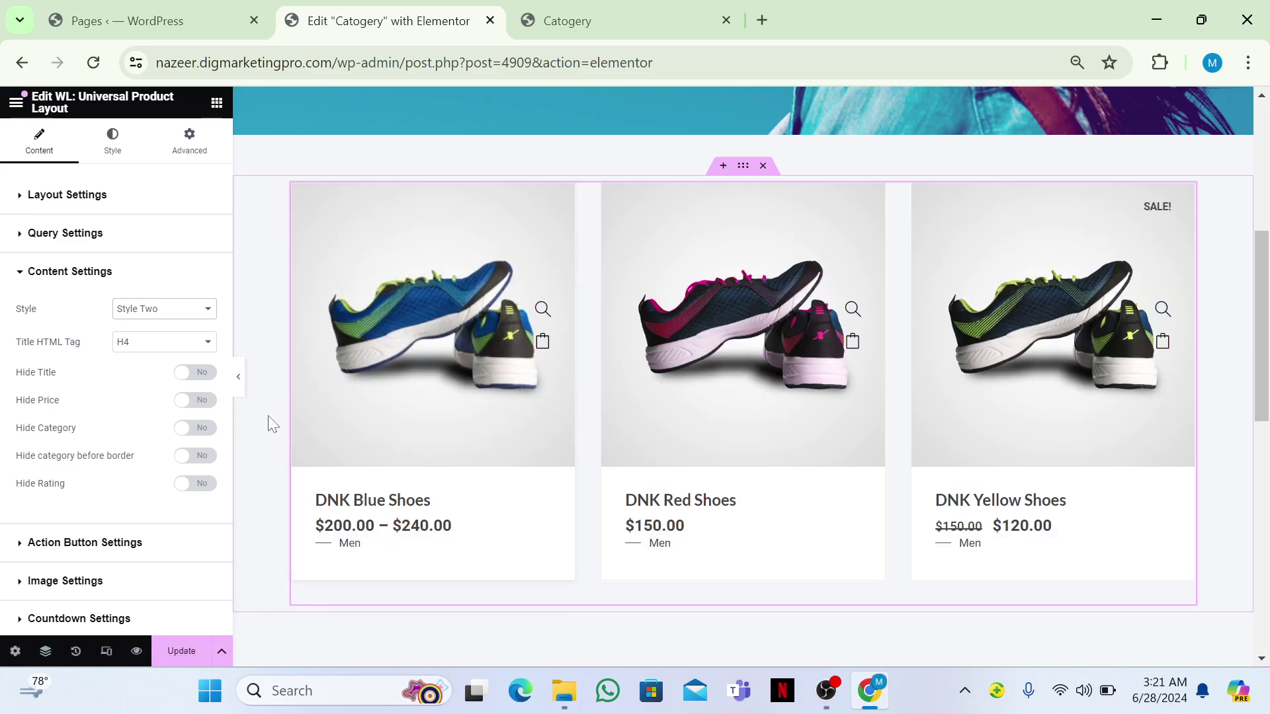
pyautogui.click(161, 308)
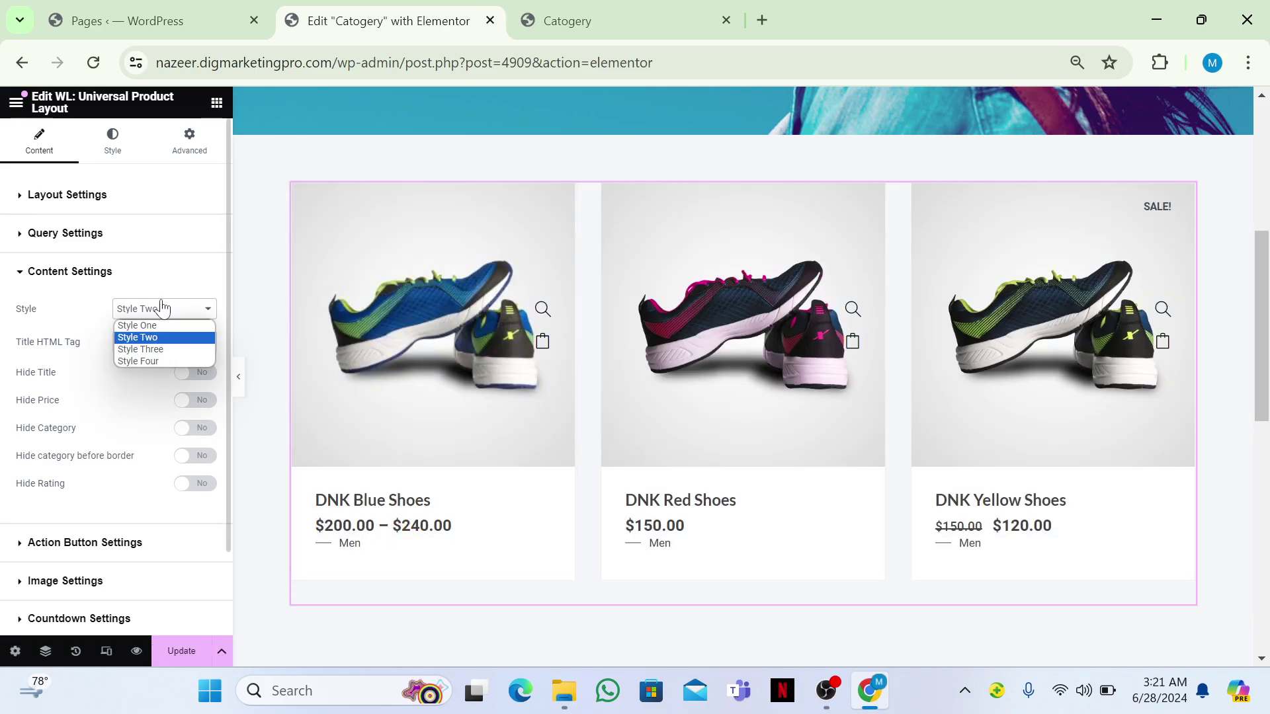
pyautogui.click(153, 352)
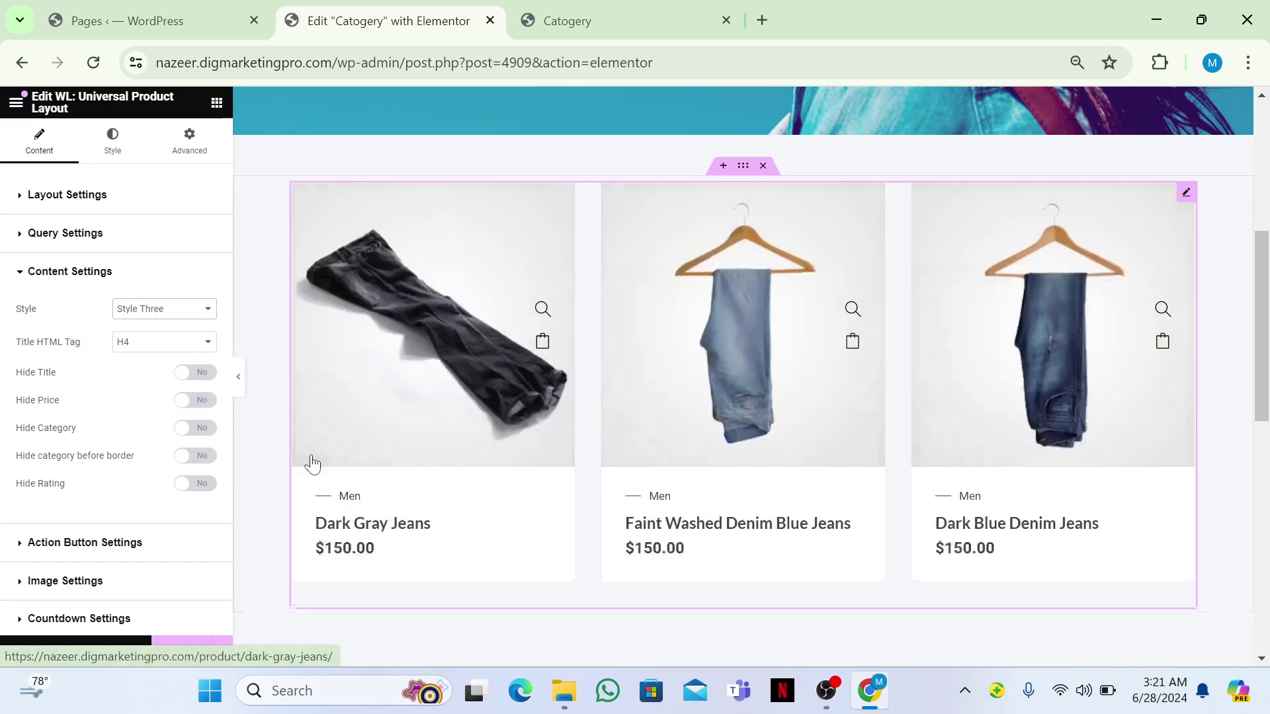
pyautogui.click(164, 309)
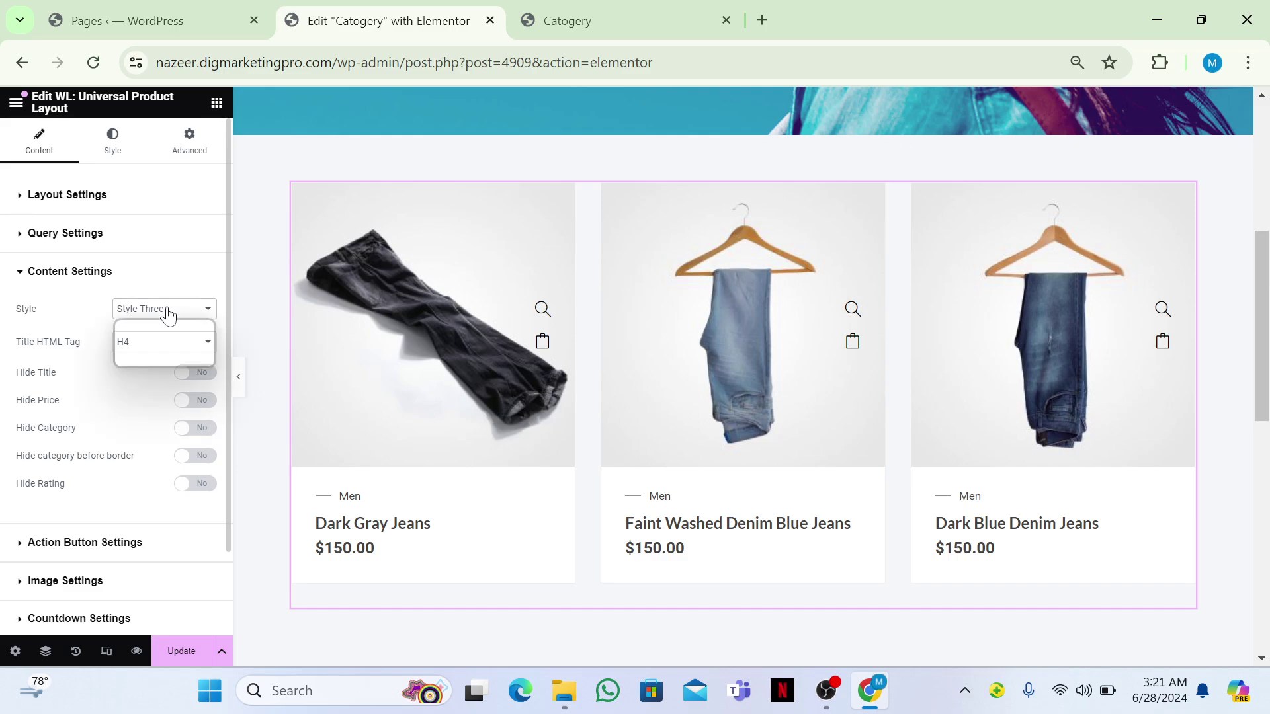
pyautogui.click(152, 362)
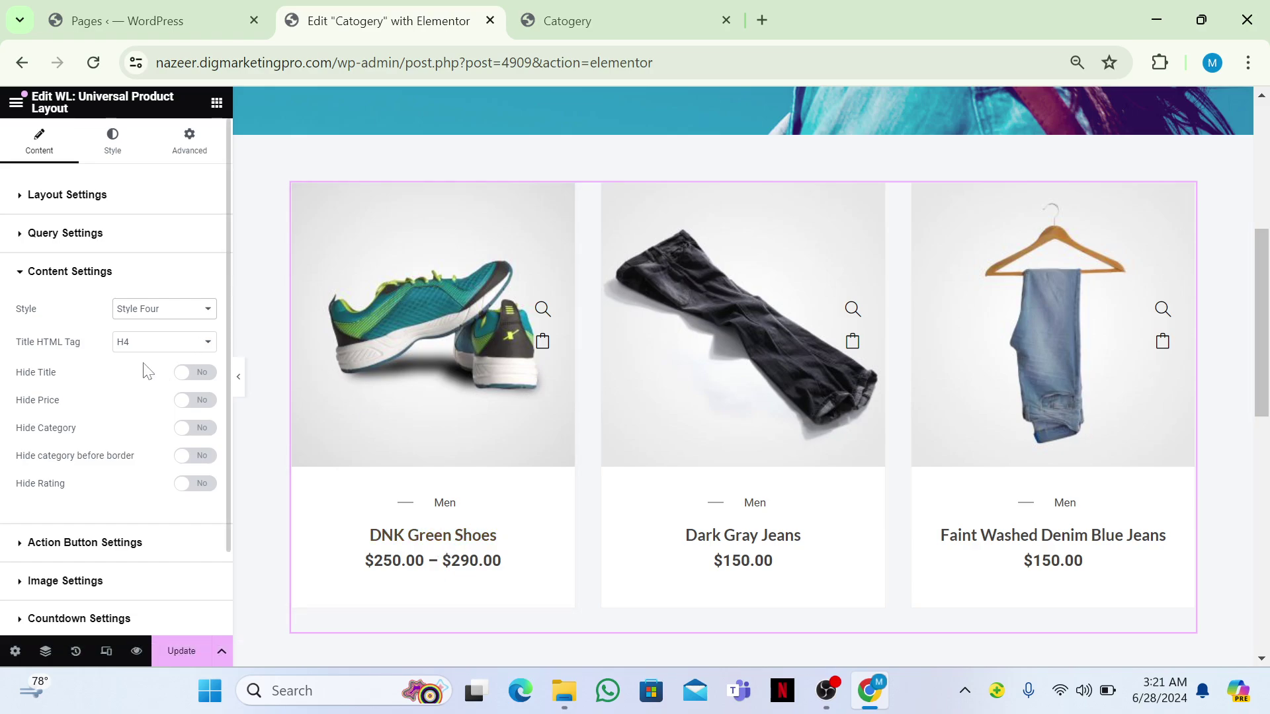
# Try hiding the product title, price and category one at a time, restoring each one
pyautogui.click(185, 380)
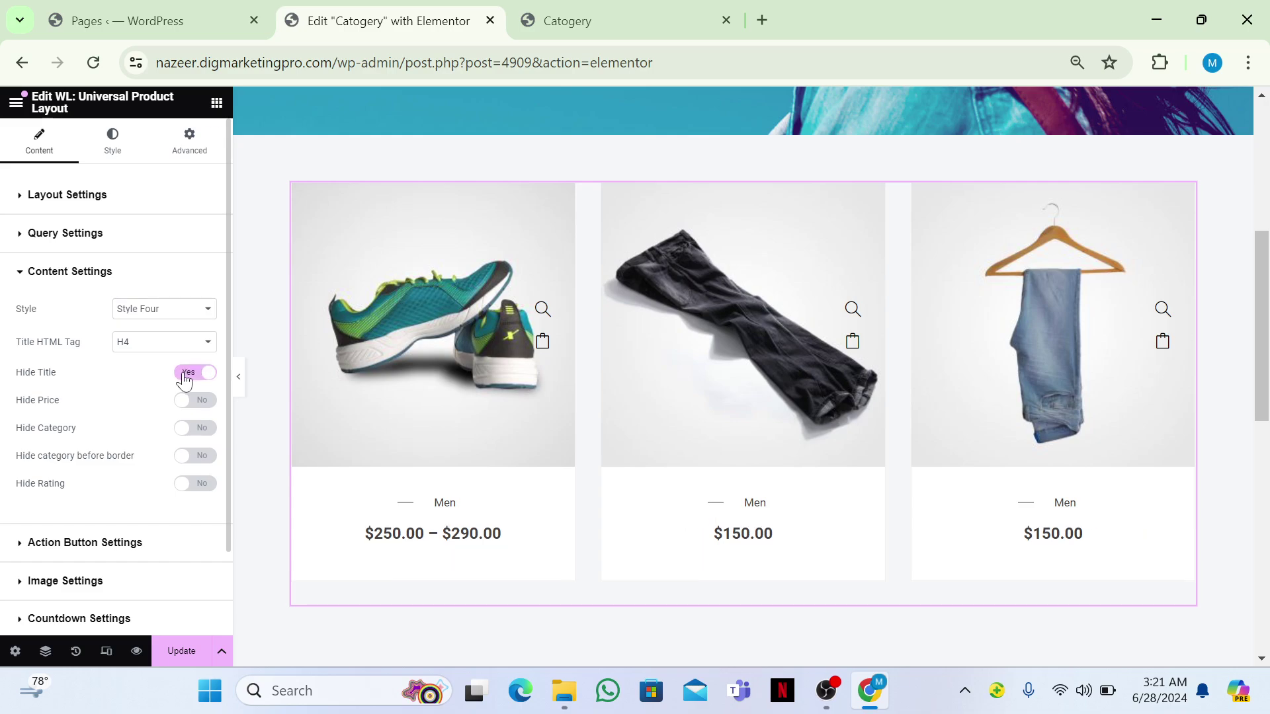
pyautogui.click(185, 380)
pyautogui.click(197, 402)
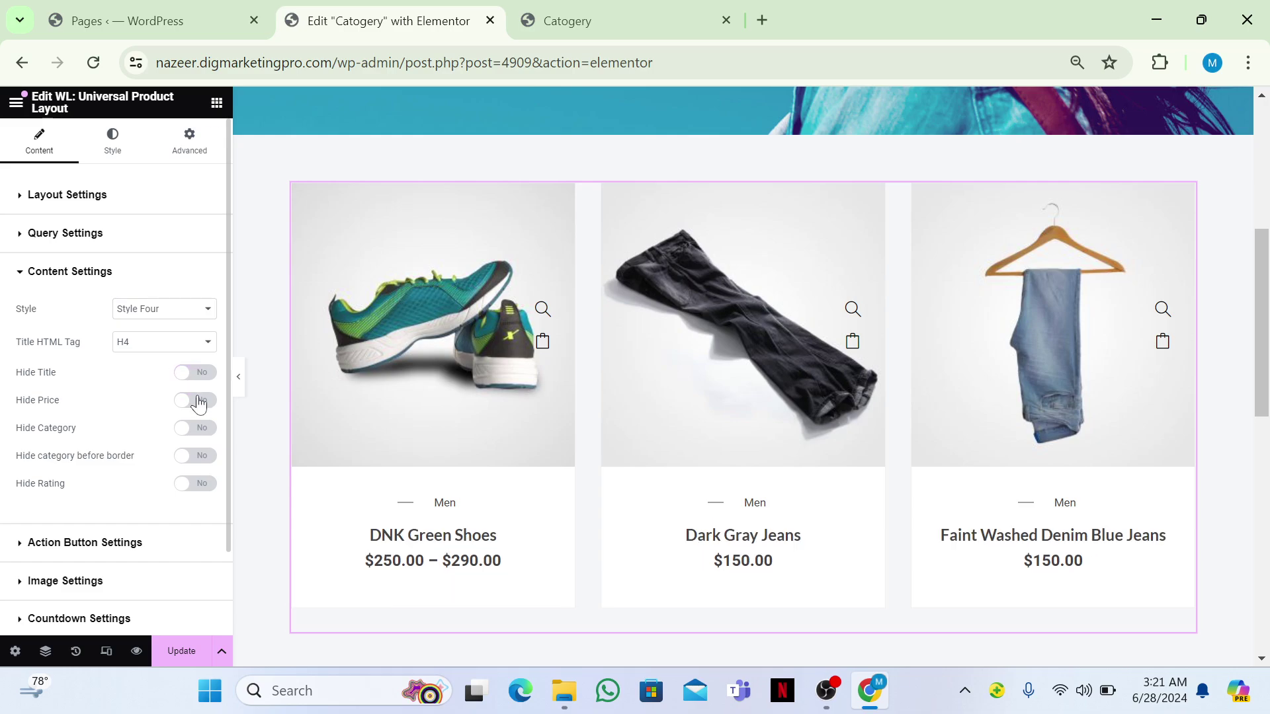
pyautogui.click(197, 401)
pyautogui.click(192, 435)
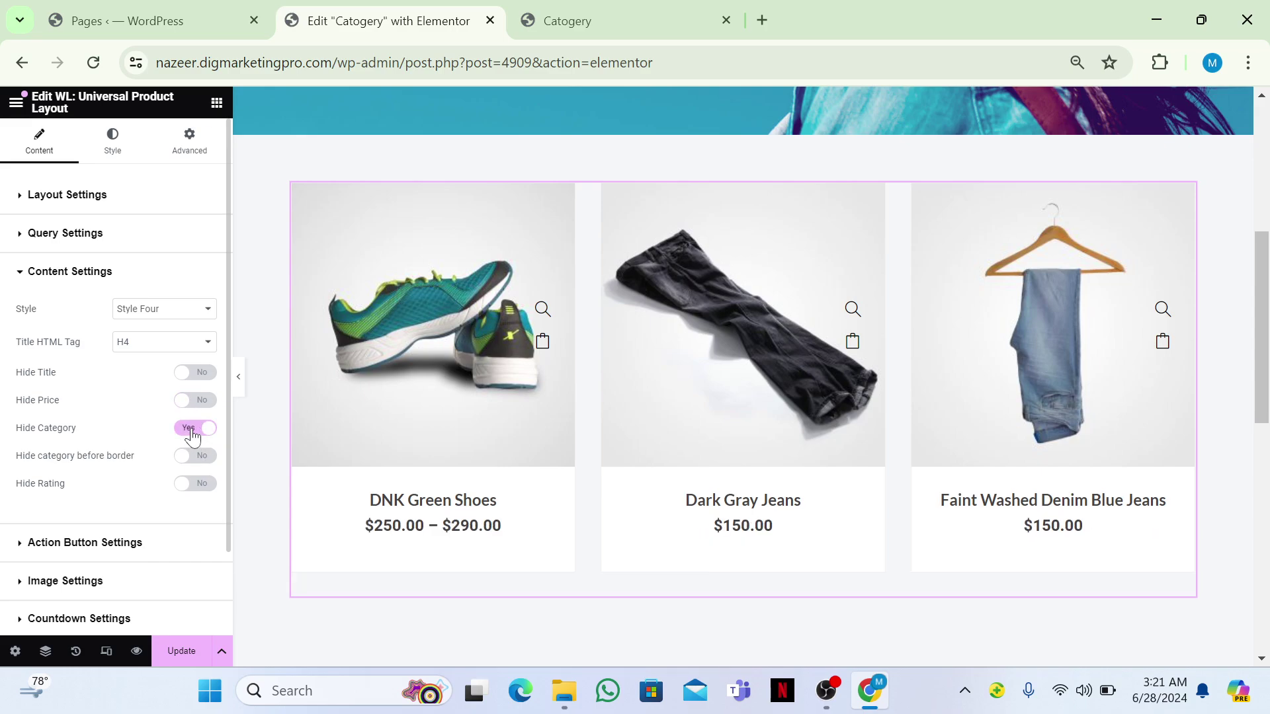
pyautogui.click(193, 434)
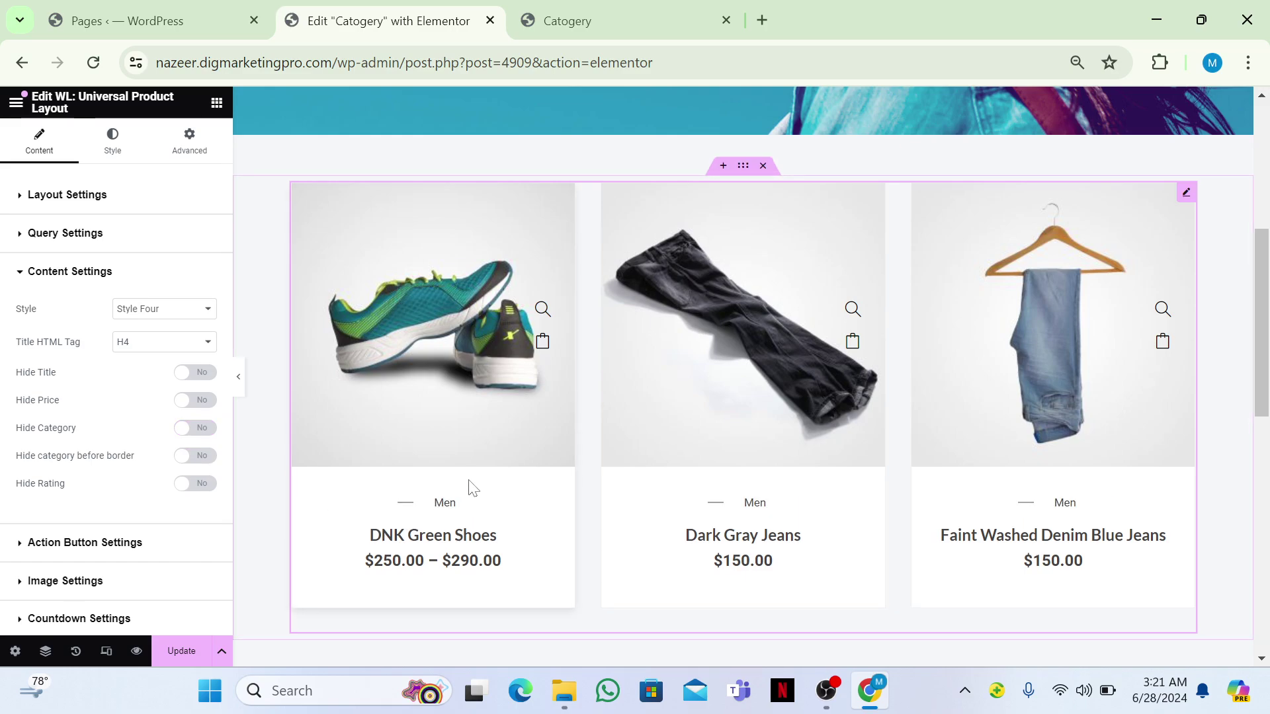
# Hide the border line before the category name in the product content settings
pyautogui.click(185, 461)
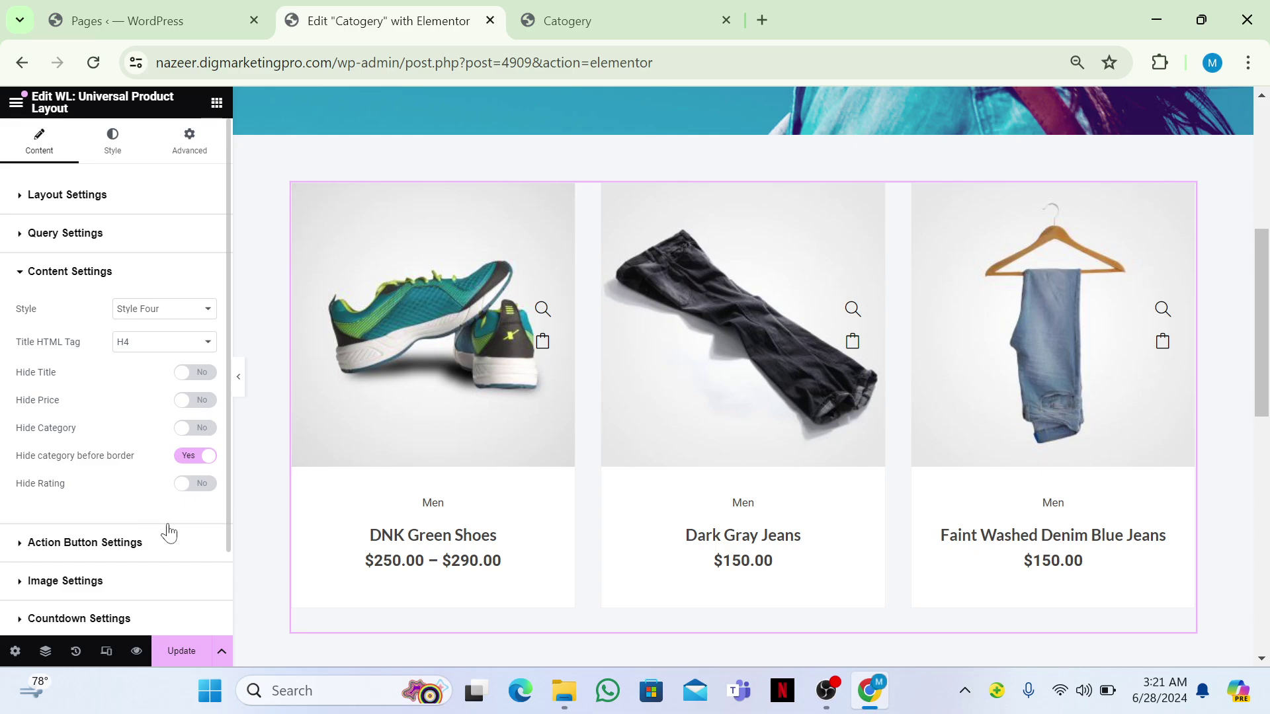
# Try hiding the product rating in the content settings and restore it
pyautogui.click(201, 486)
pyautogui.click(201, 486)
# Try Style Two and Style Three for the product action buttons
pyautogui.scroll(-2, 222, 562)
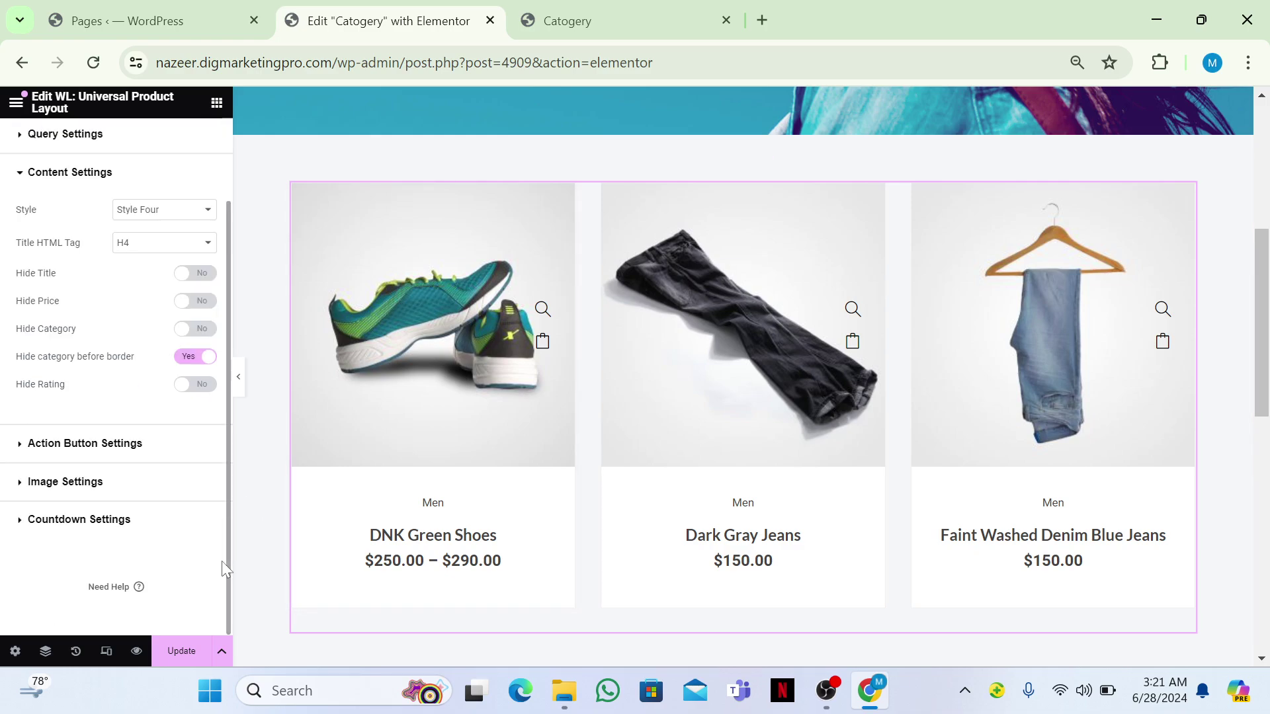
pyautogui.click(120, 442)
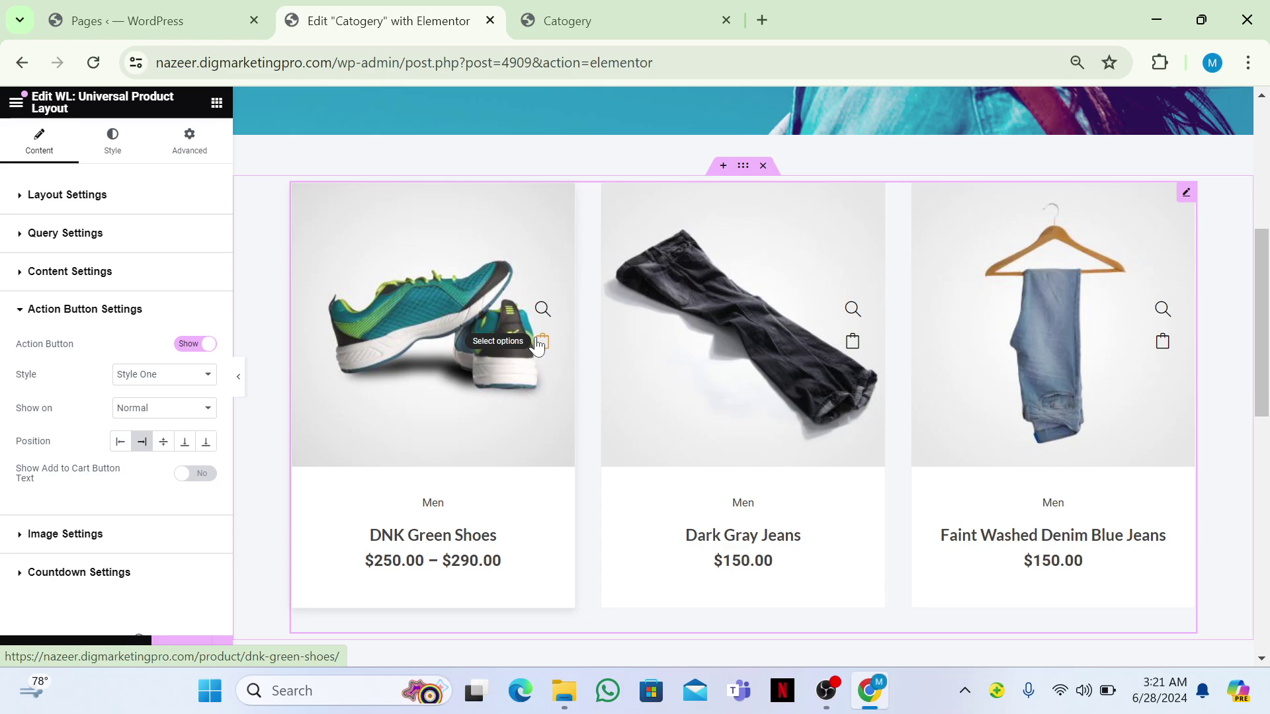
pyautogui.click(167, 375)
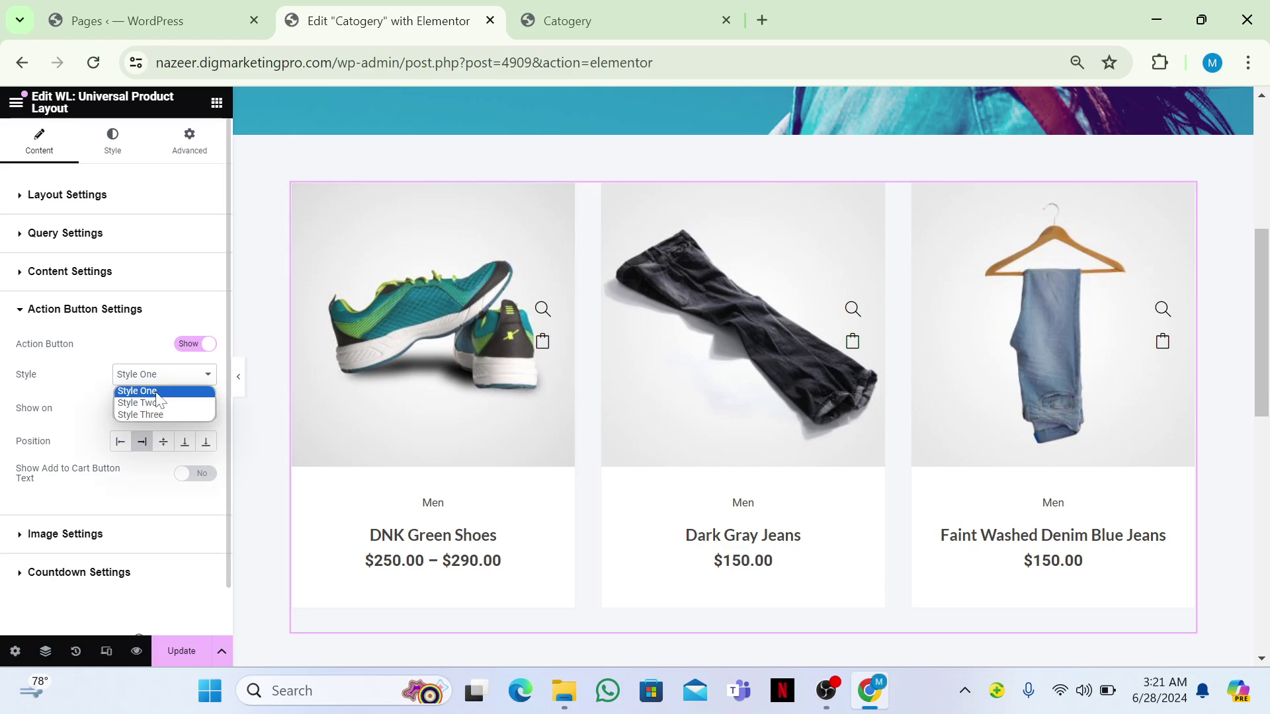
pyautogui.click(155, 402)
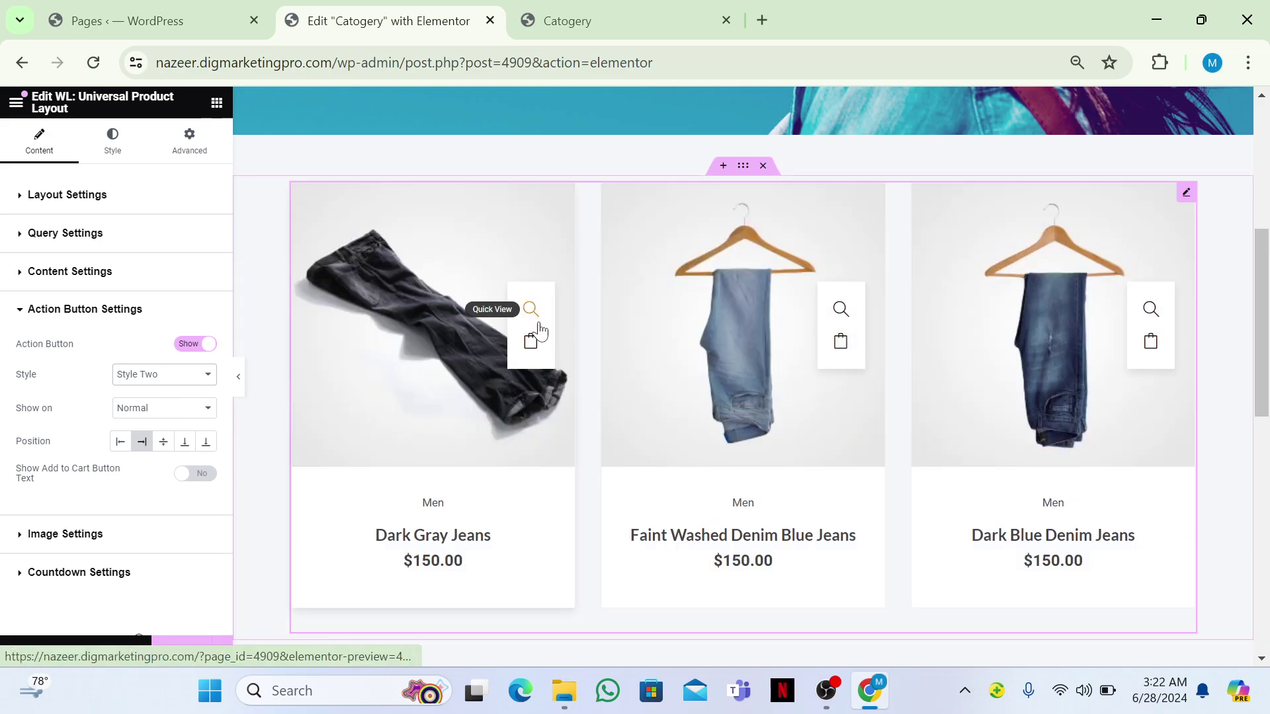
pyautogui.click(195, 378)
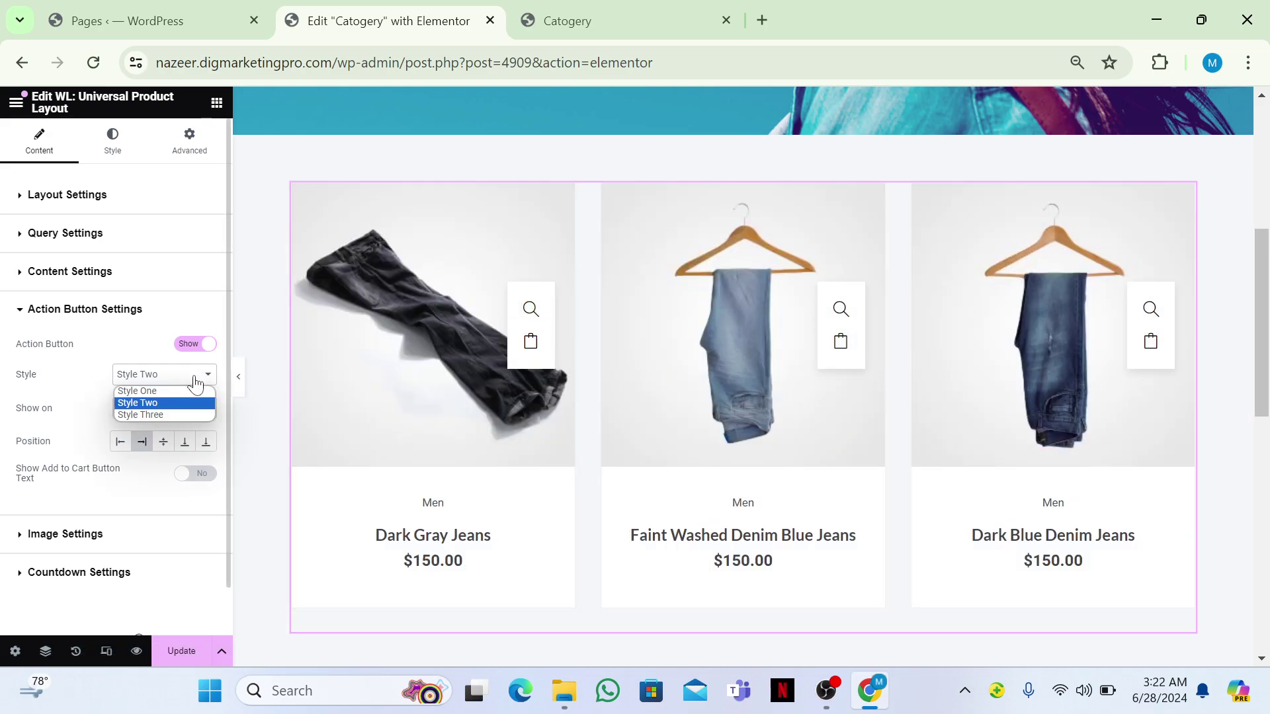
pyautogui.click(167, 415)
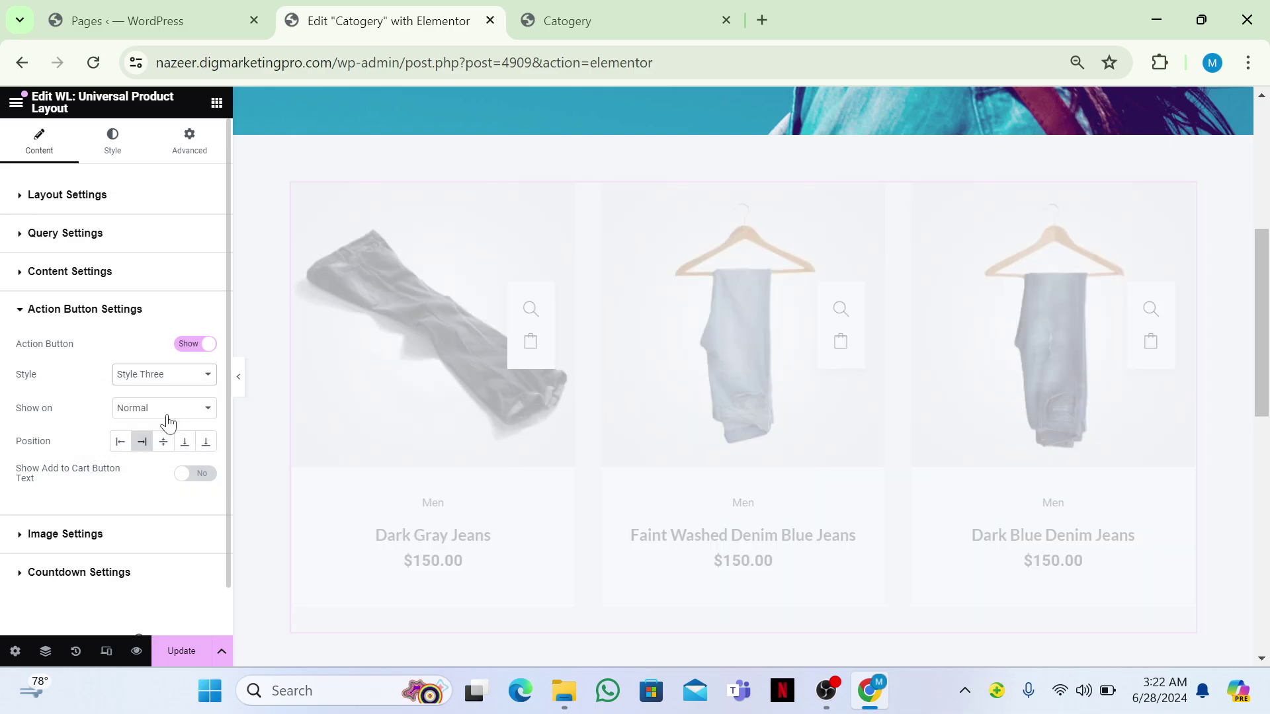
# Try the left position for the action buttons, restore the right position, and set their style back to Style One
pyautogui.click(121, 442)
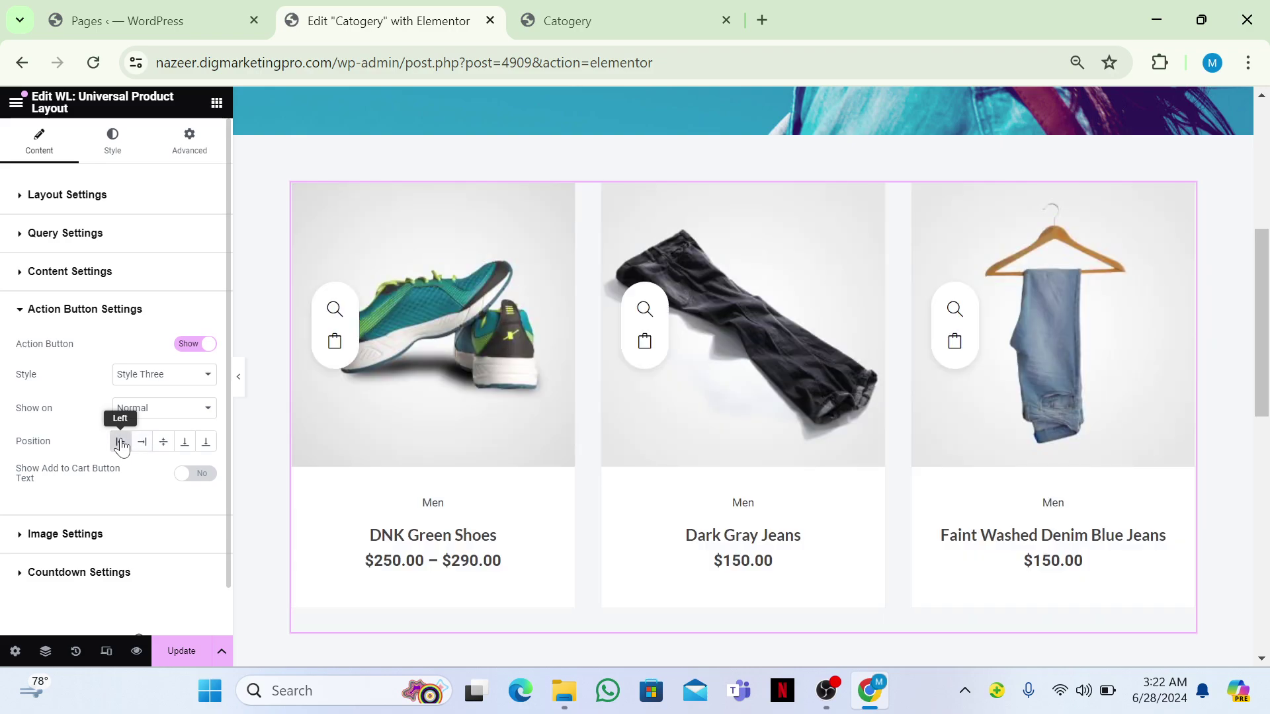
pyautogui.click(142, 442)
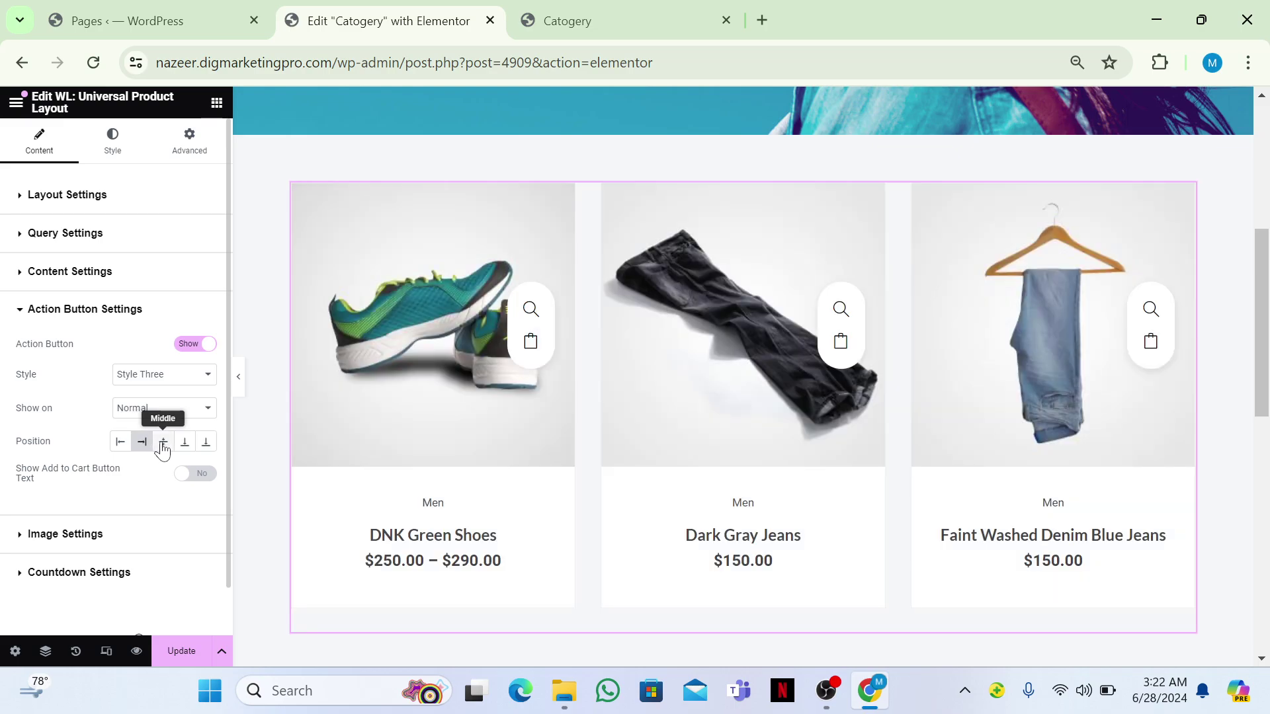
pyautogui.click(152, 376)
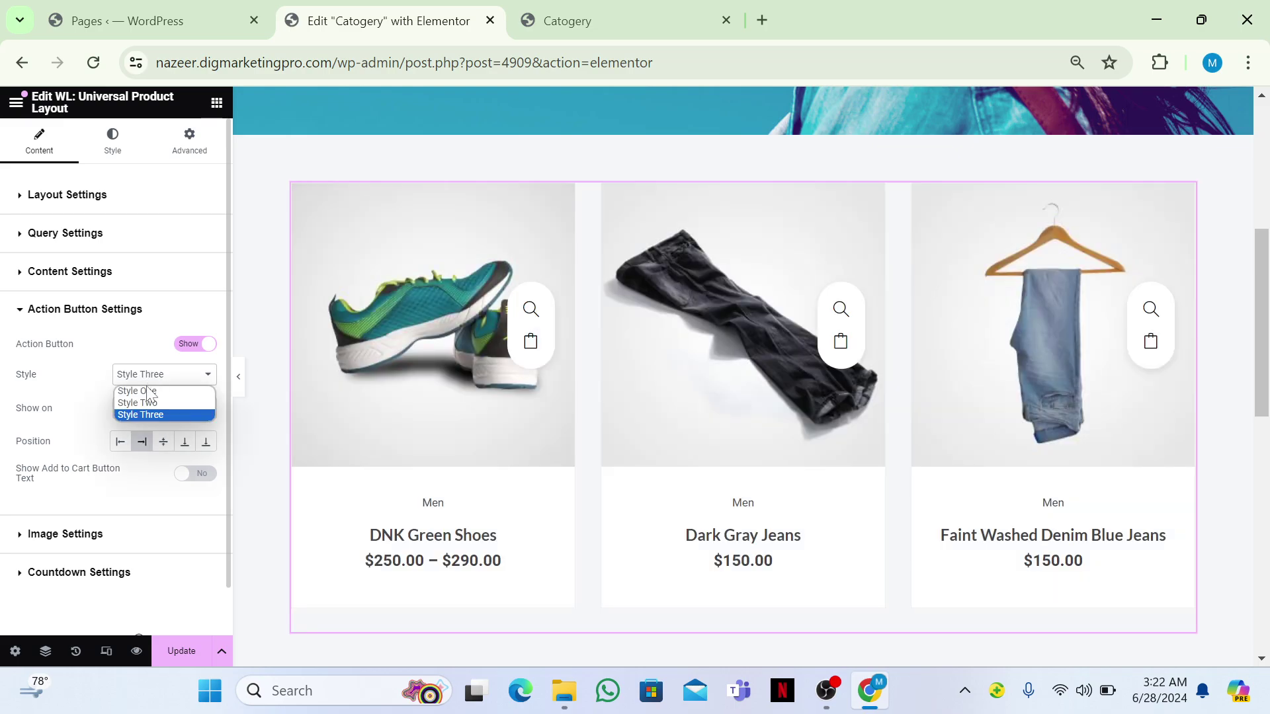
pyautogui.click(151, 391)
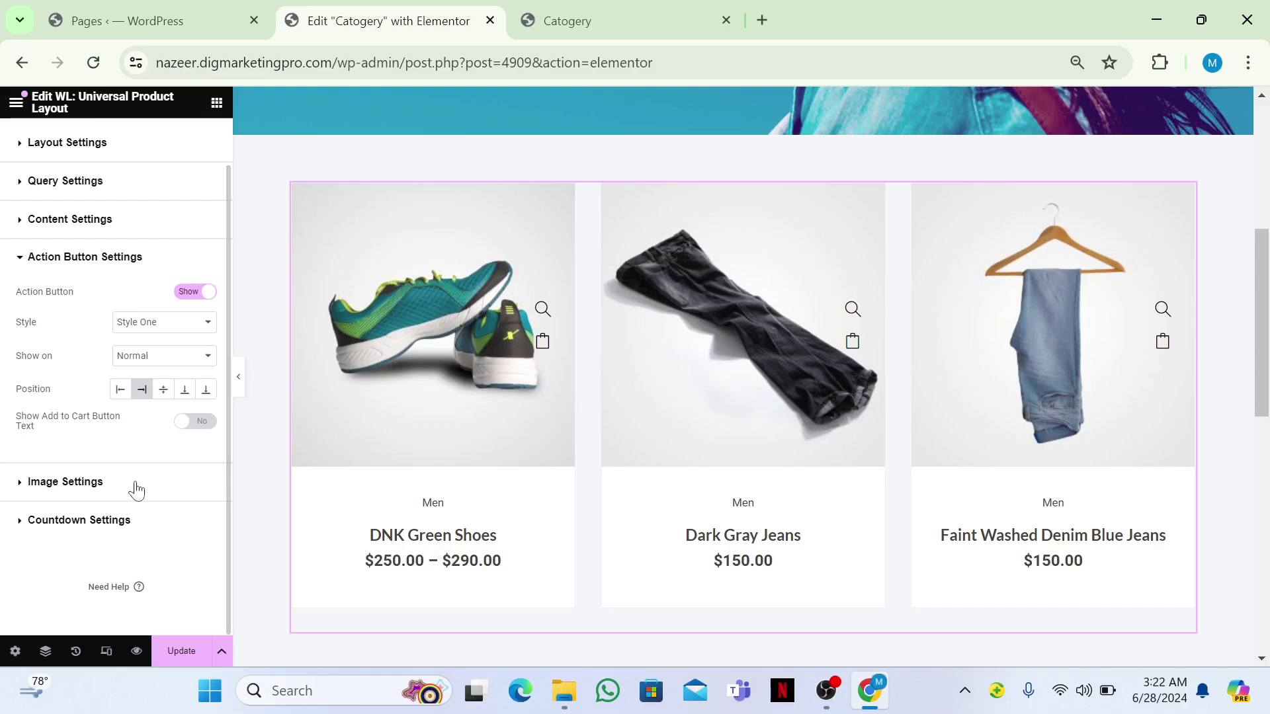
# Try the Image Slider thumbnails style and browse the shoe product's images in the slider
pyautogui.click(134, 487)
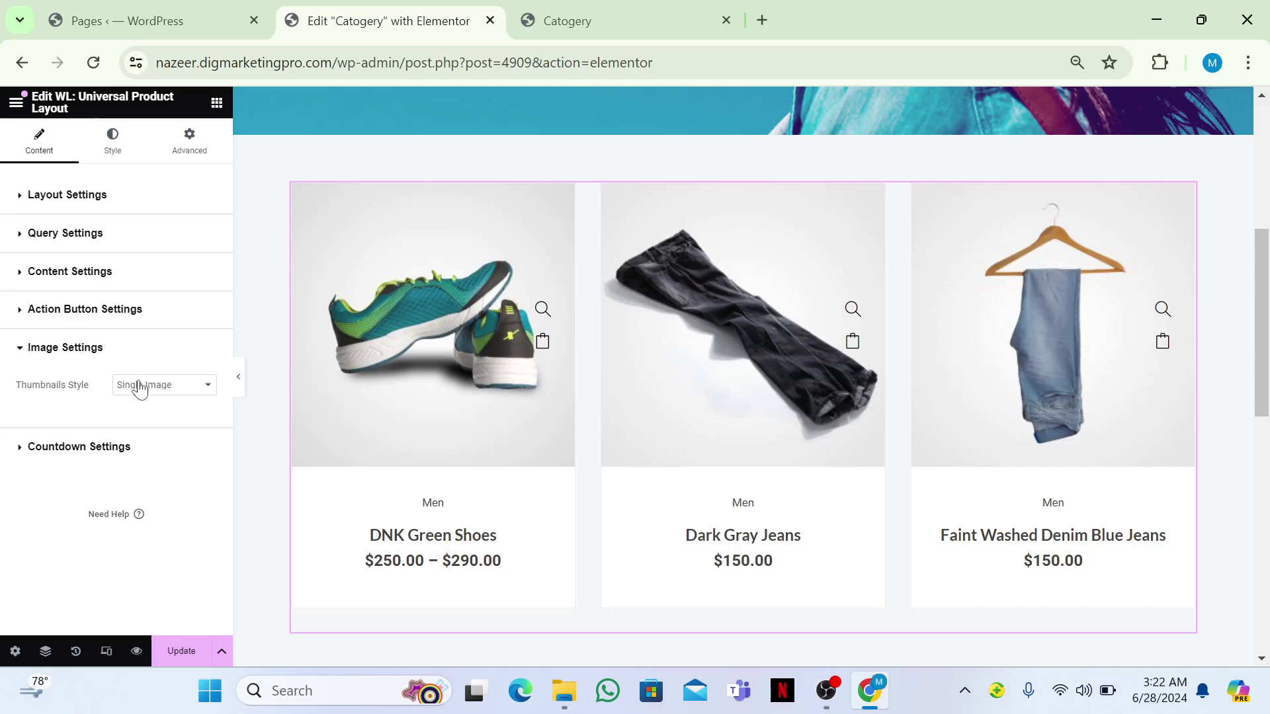
pyautogui.click(166, 393)
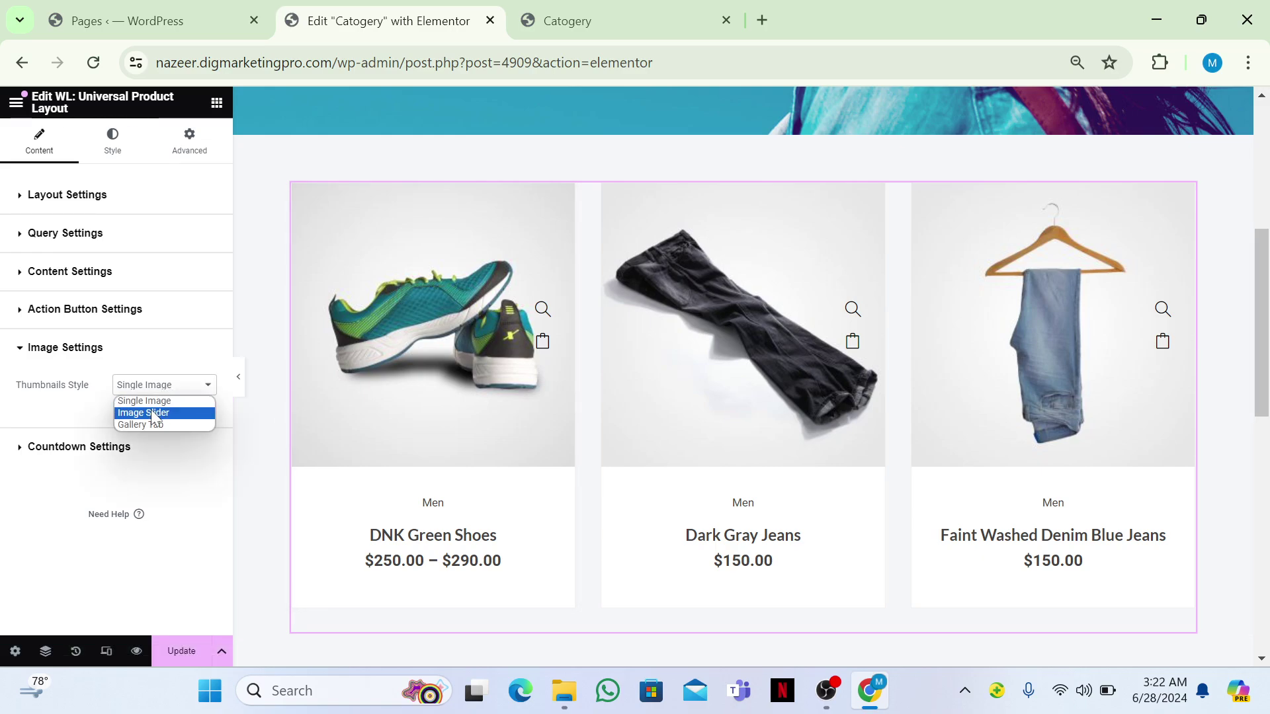
pyautogui.click(150, 412)
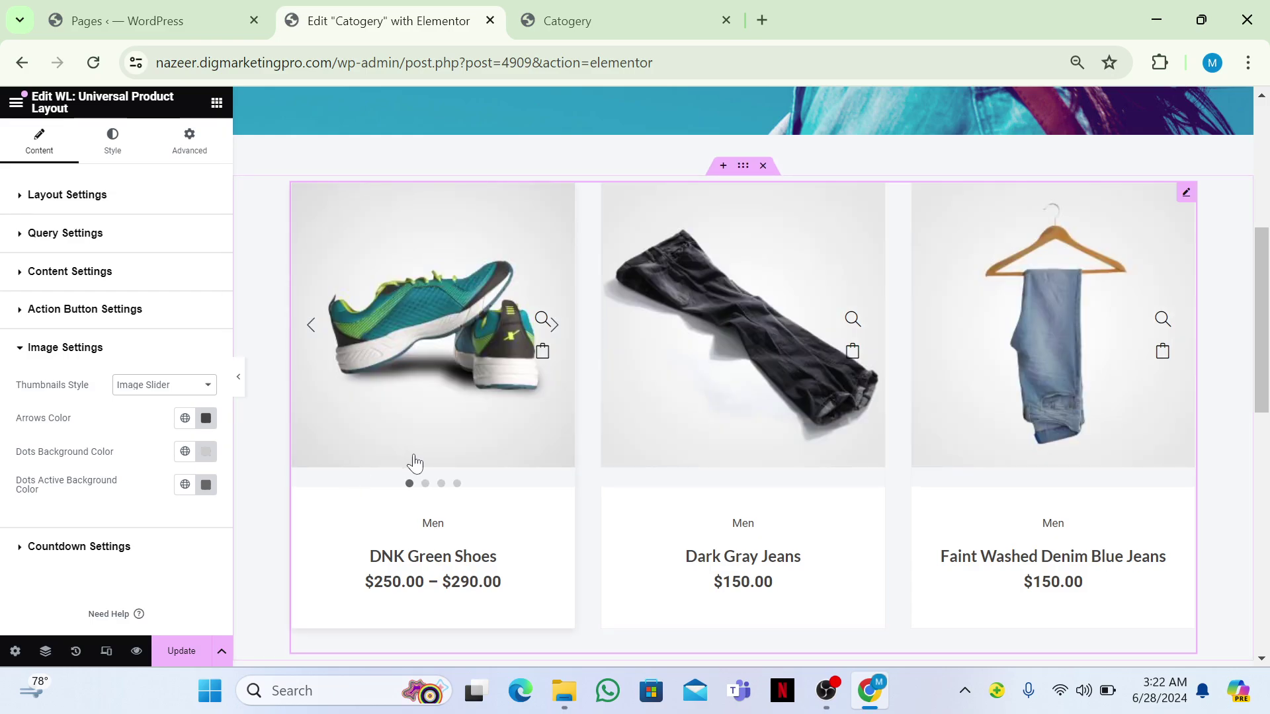
pyautogui.click(425, 485)
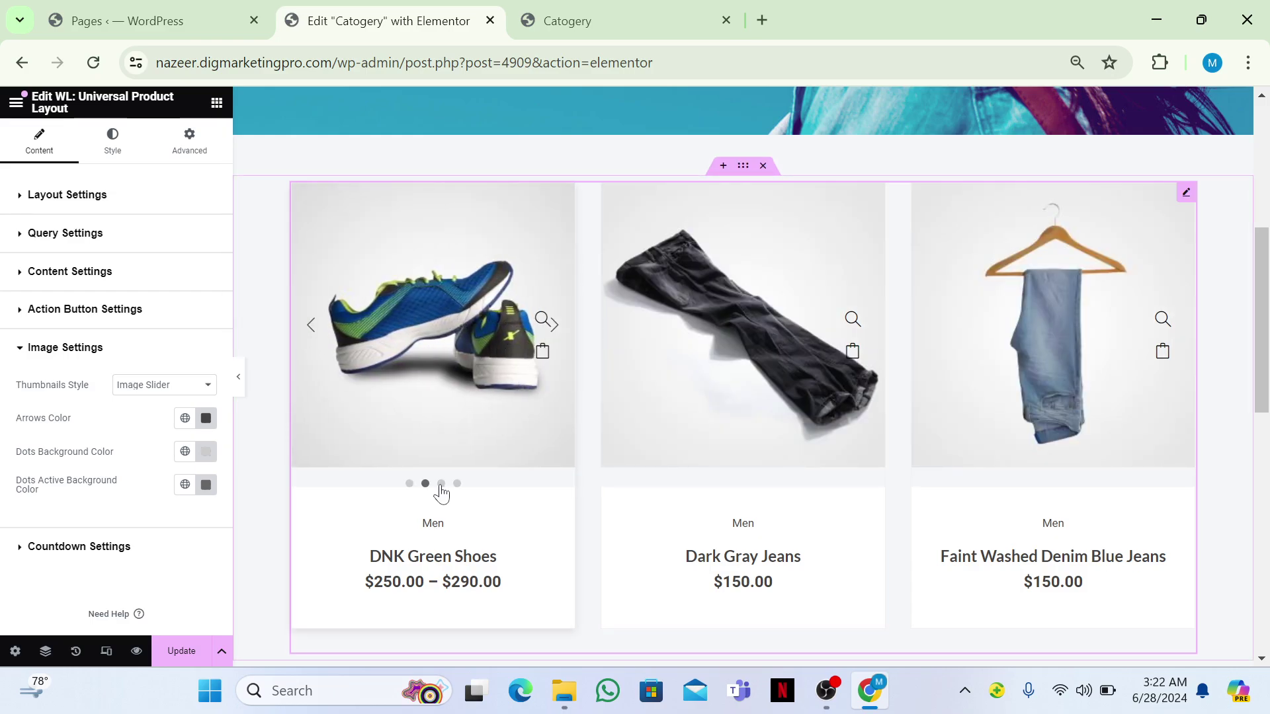
pyautogui.click(441, 485)
# Set the product thumbnails style to Gallery Tab and preview each gallery image of the shoe product
pyautogui.click(193, 385)
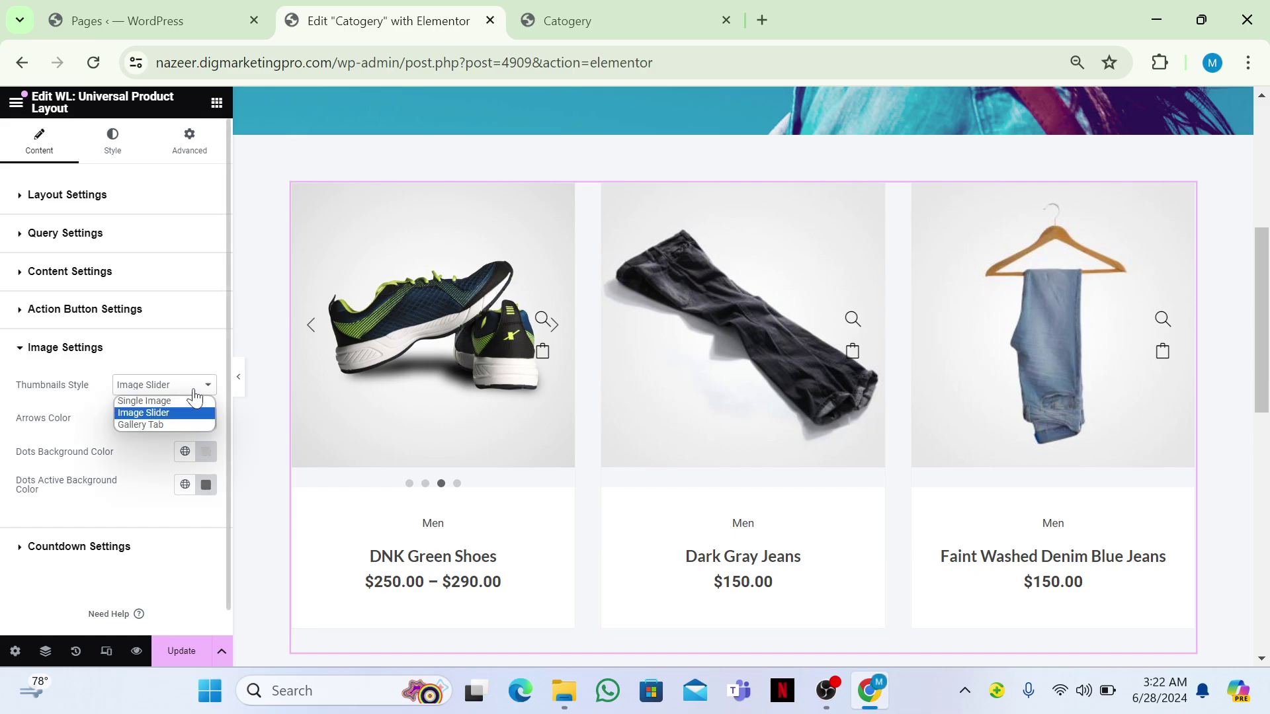
pyautogui.click(159, 425)
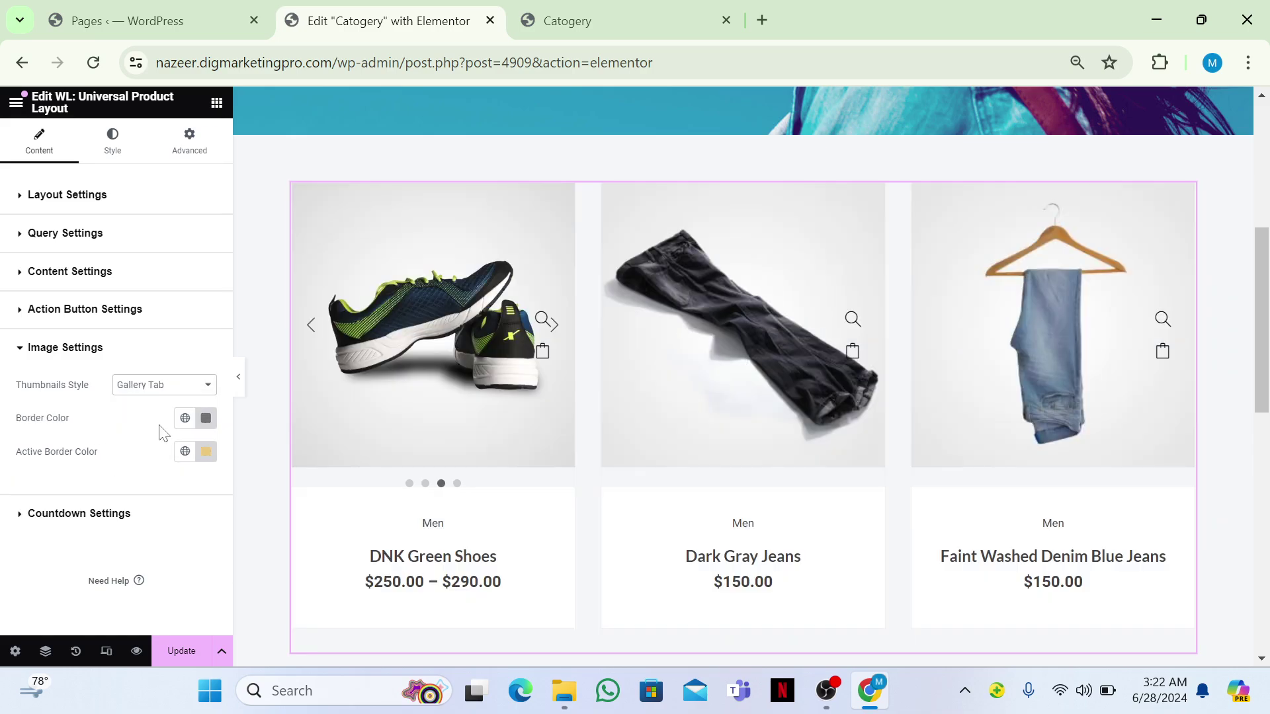
pyautogui.click(434, 399)
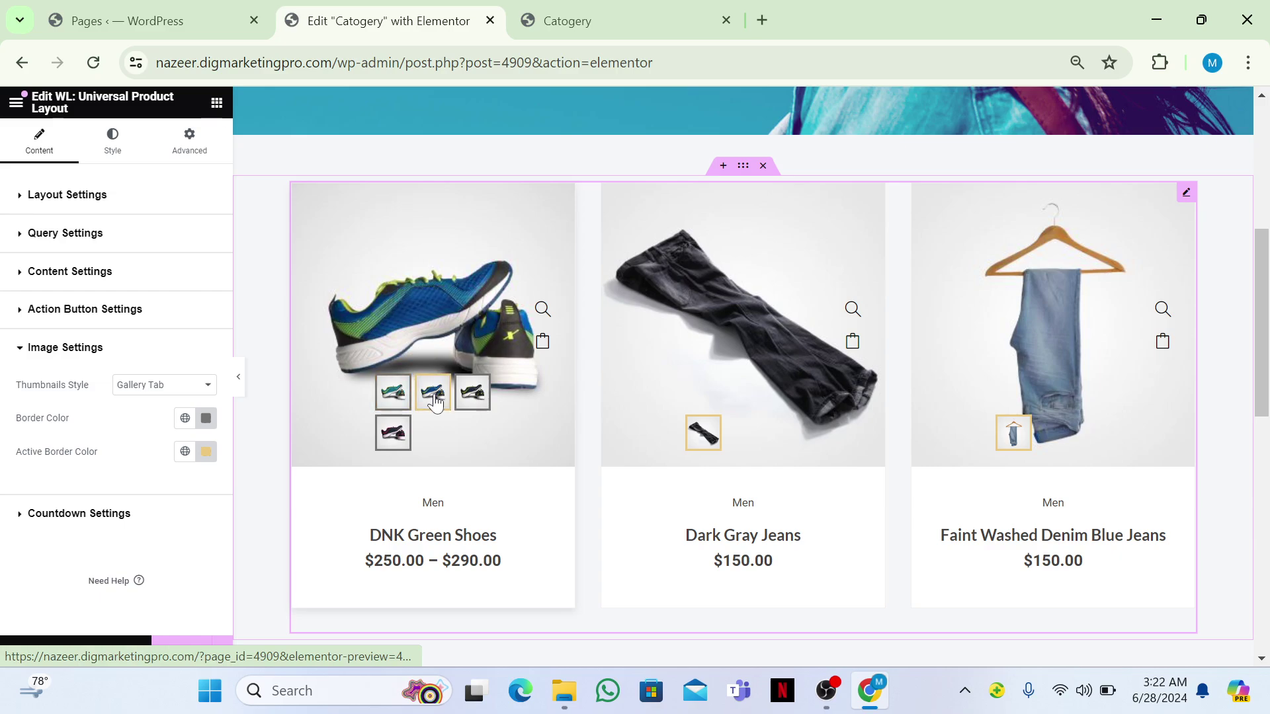
pyautogui.click(468, 400)
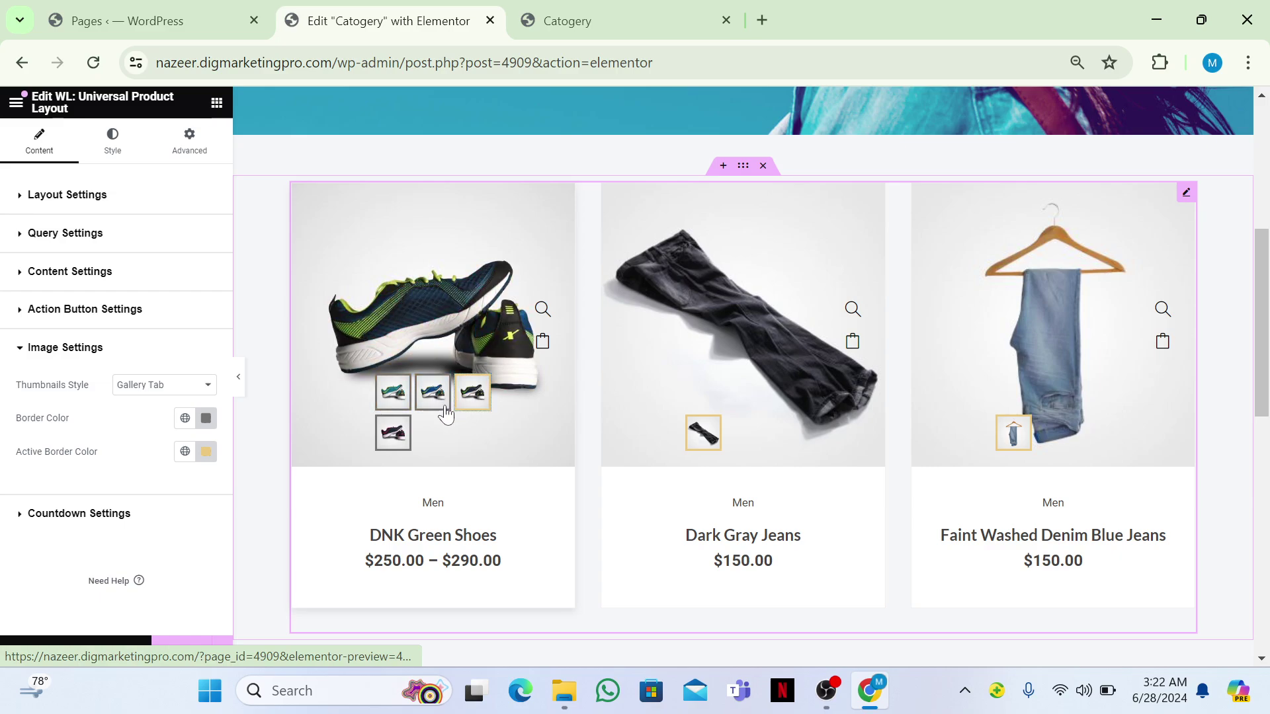
pyautogui.click(394, 437)
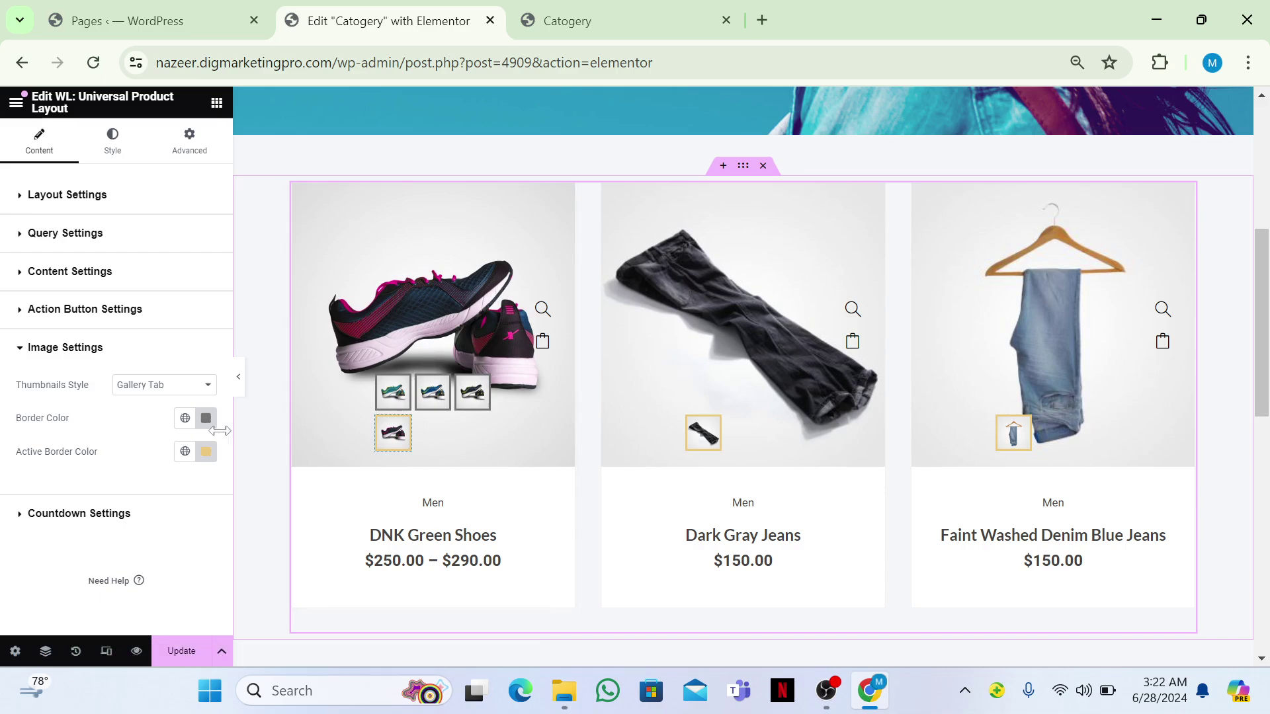
pyautogui.click(393, 396)
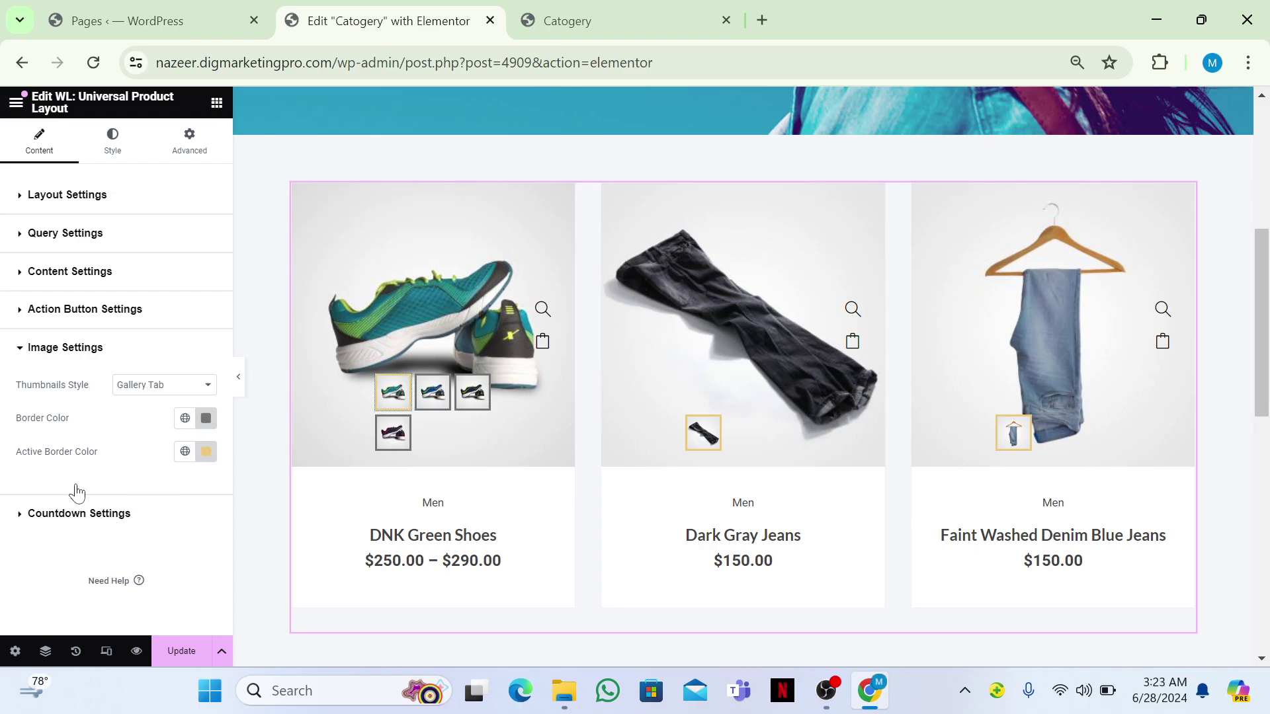
# Try a uniform padding of 1 px and 2 px in the widget's general style settings and clear it again
pyautogui.click(116, 140)
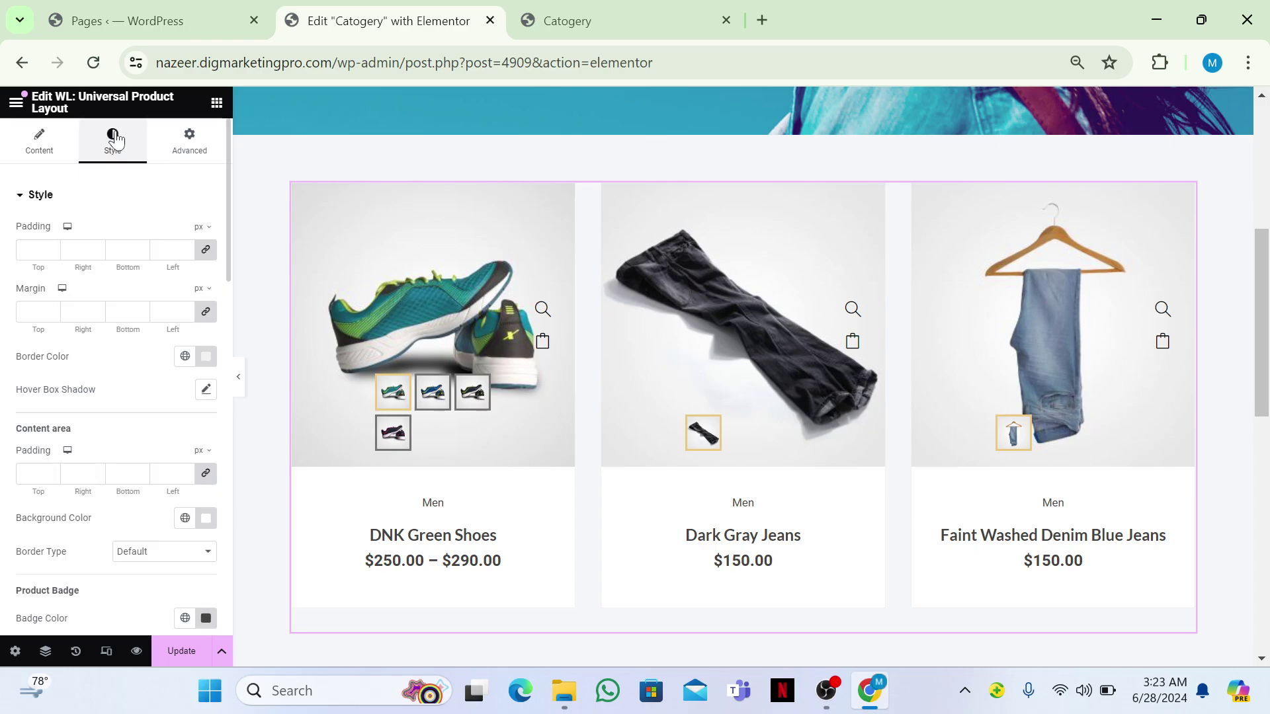
pyautogui.click(34, 250)
pyautogui.write('1')
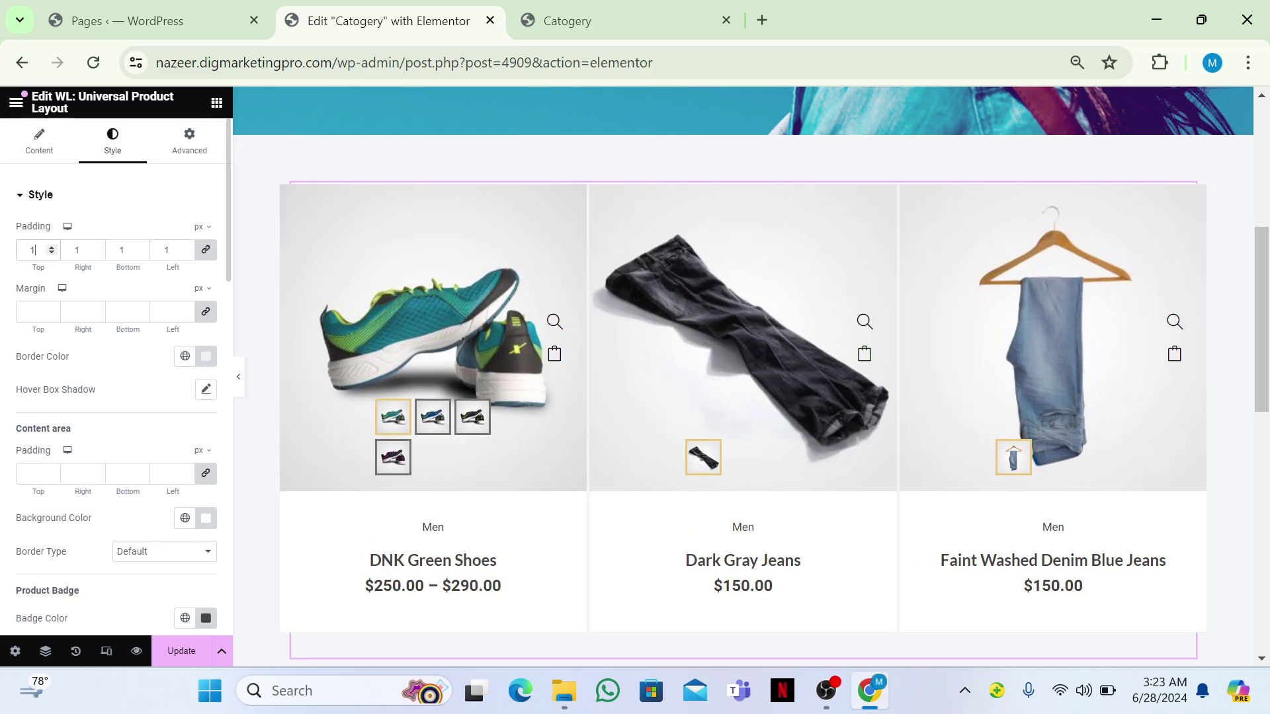
pyautogui.write('0')
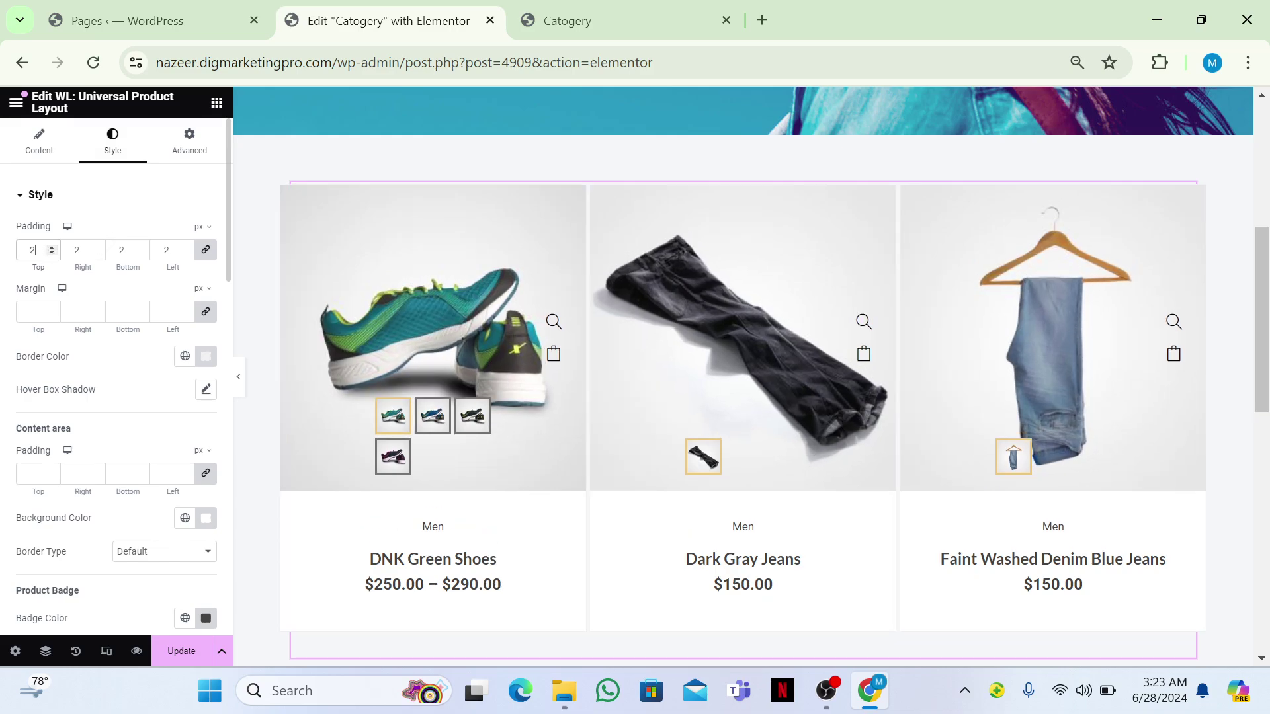
pyautogui.press('BackSpace')
pyautogui.press('BackSpace')
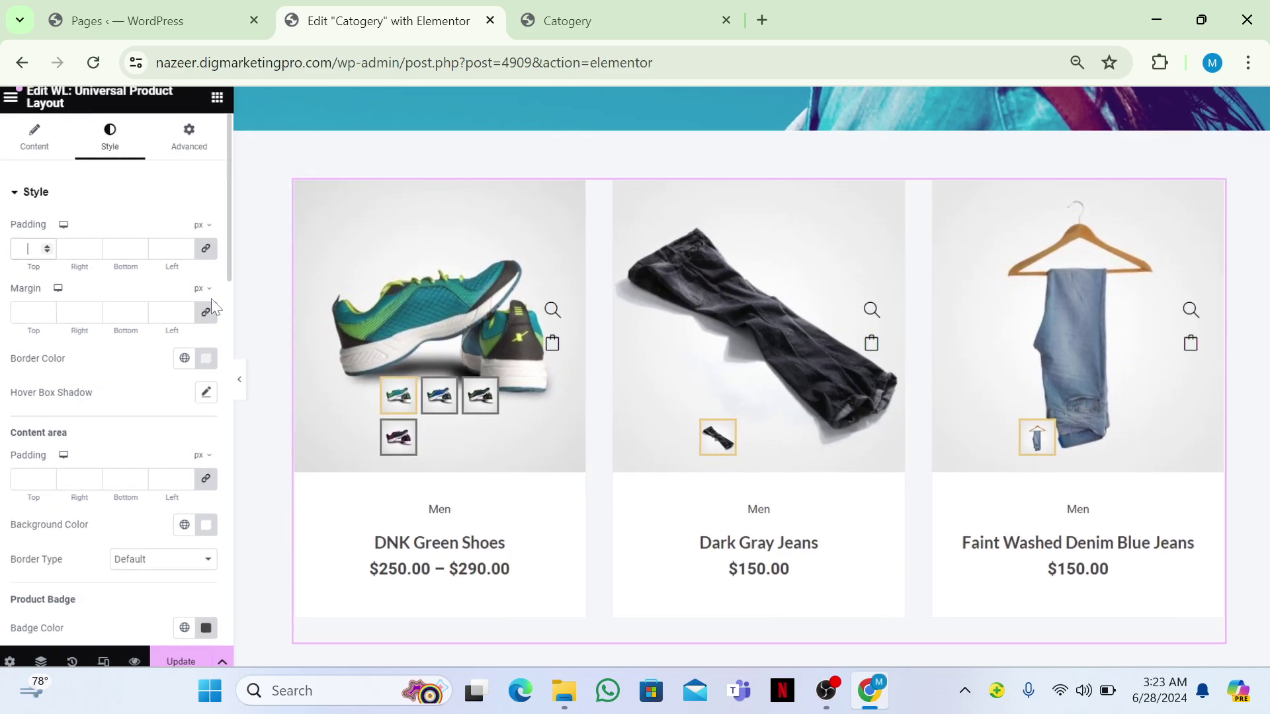
pyautogui.click(212, 299)
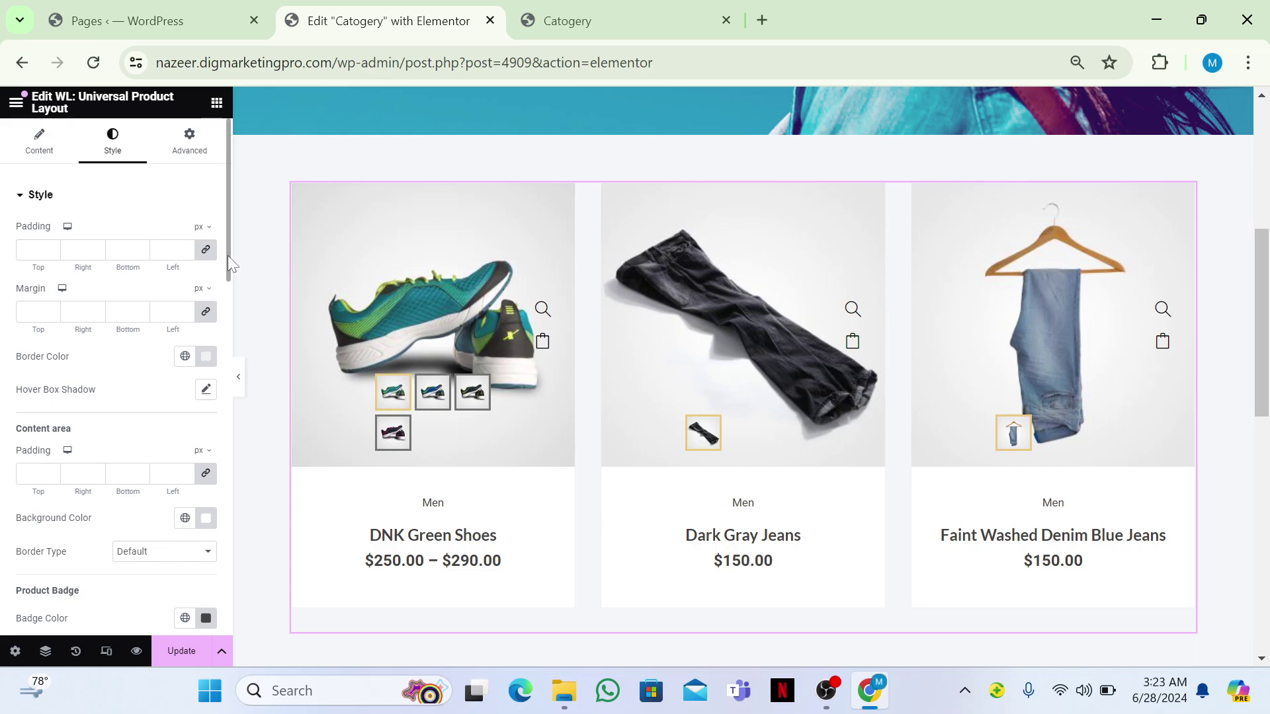
# Try a red #FF0000 border color on the product cards and undo it
pyautogui.moveTo(227, 258); pyautogui.dragTo(225, 292)
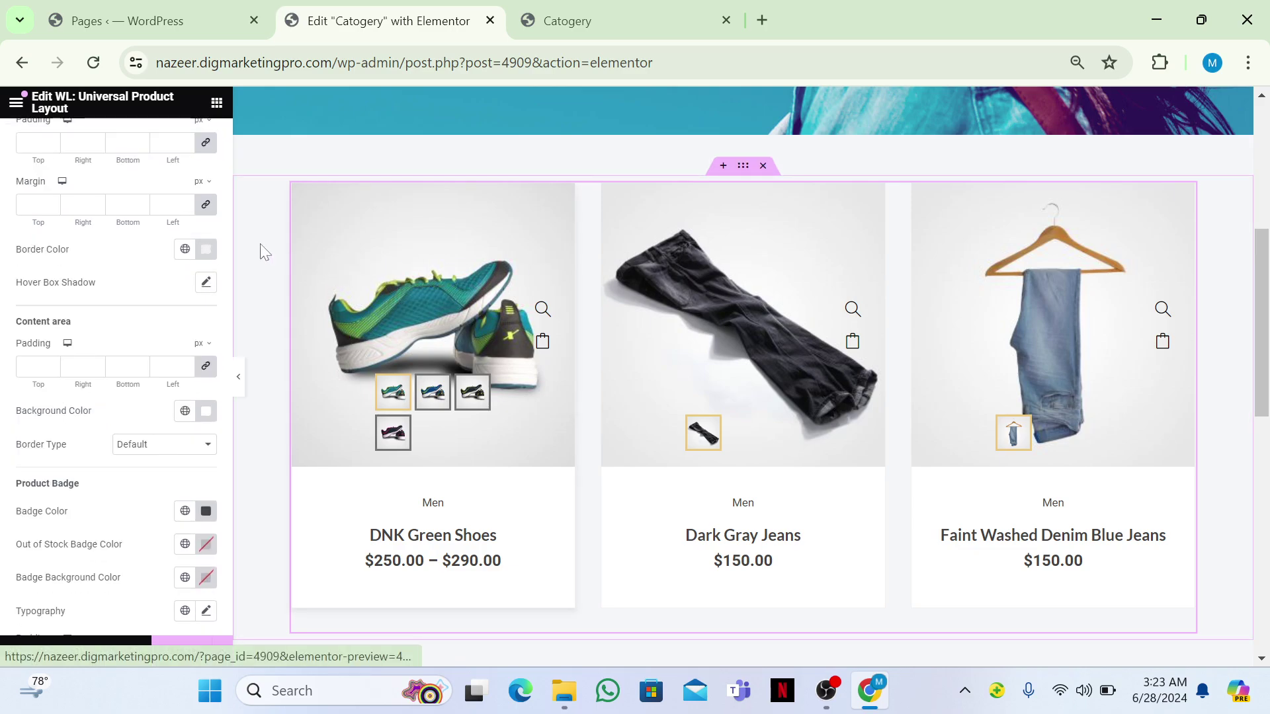
pyautogui.click(206, 257)
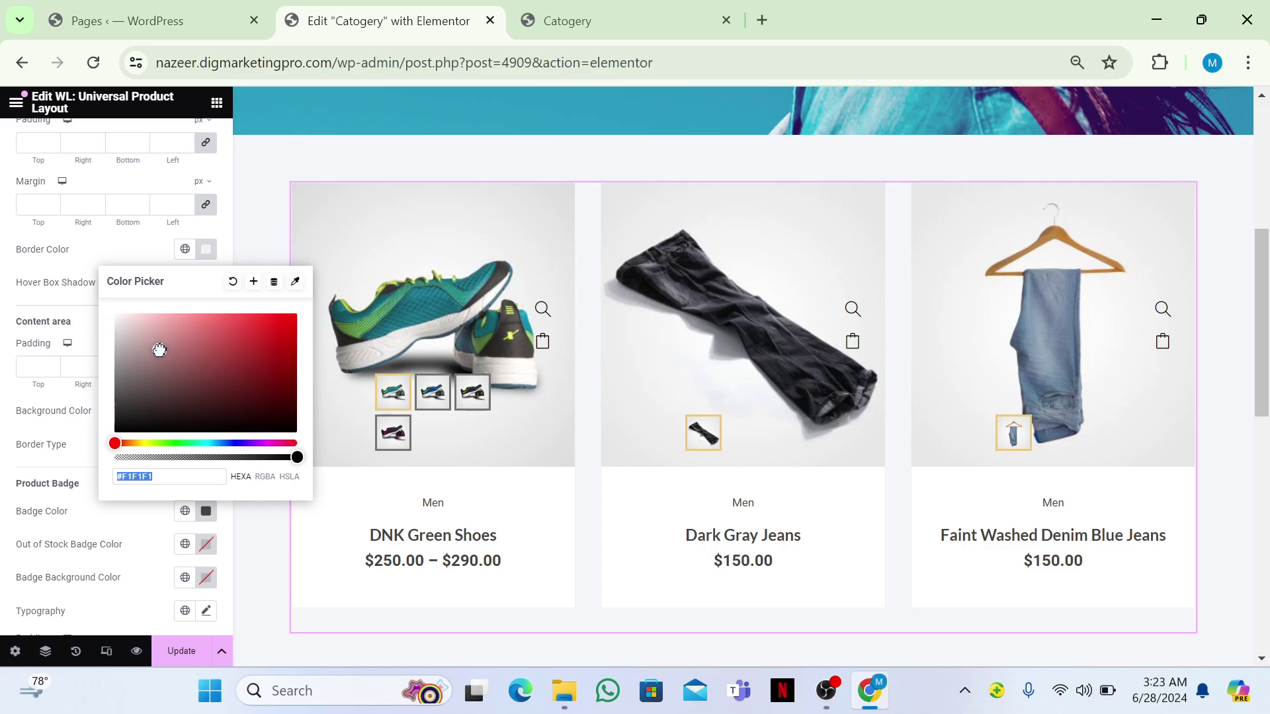
pyautogui.moveTo(159, 348); pyautogui.dragTo(304, 305)
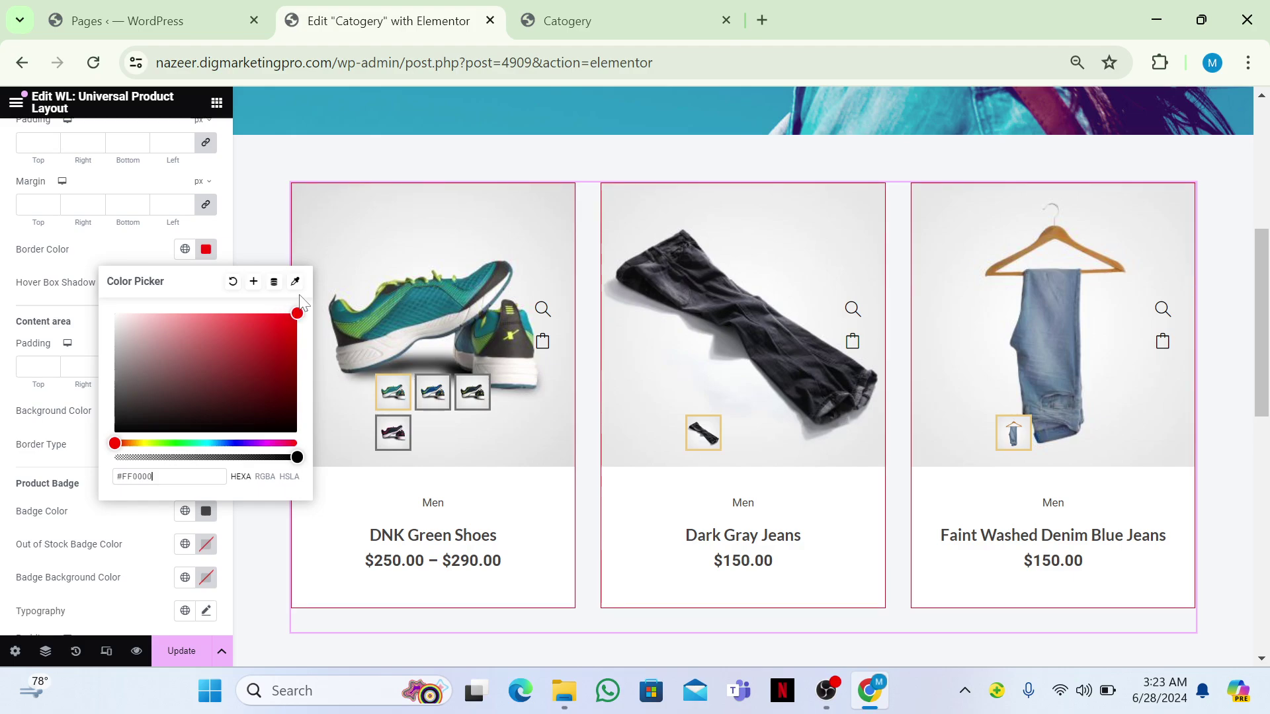
pyautogui.click(154, 249)
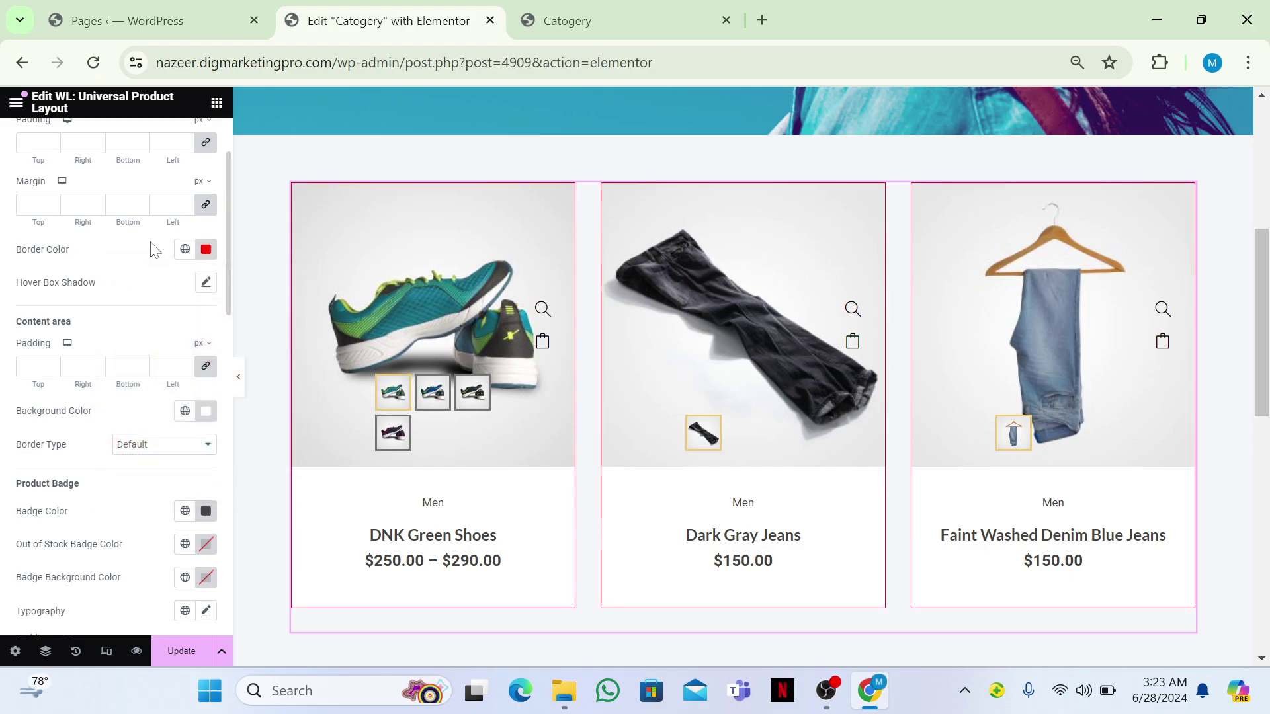
pyautogui.hotkey('ctrl', 'z')
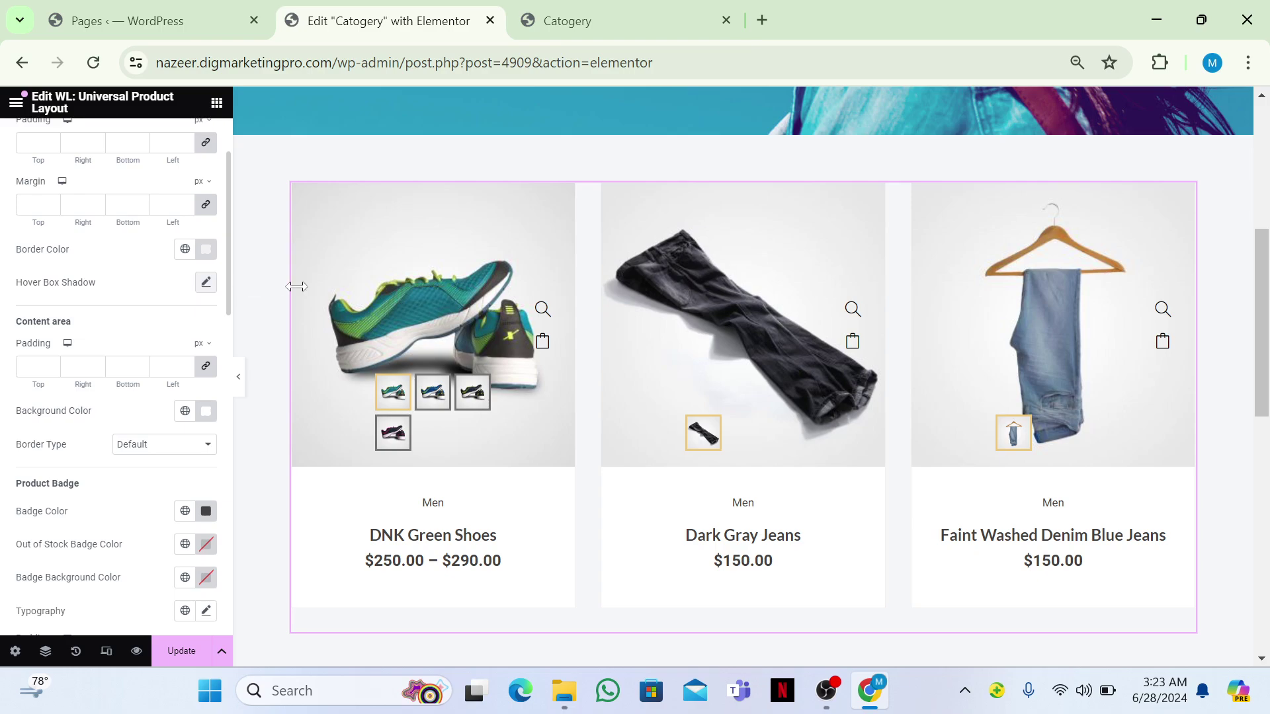
# Try a custom hover box shadow on the product cards and reset it to default
pyautogui.click(205, 284)
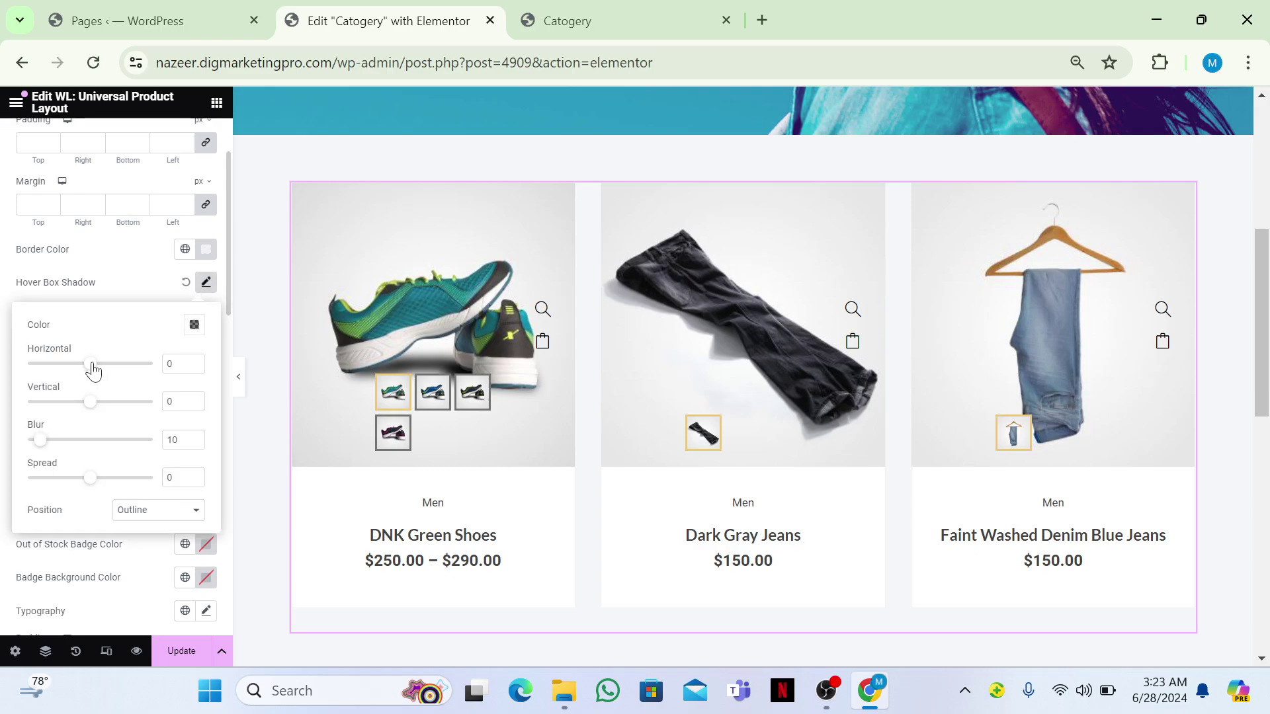
pyautogui.moveTo(93, 371); pyautogui.dragTo(95, 368)
pyautogui.click(136, 284)
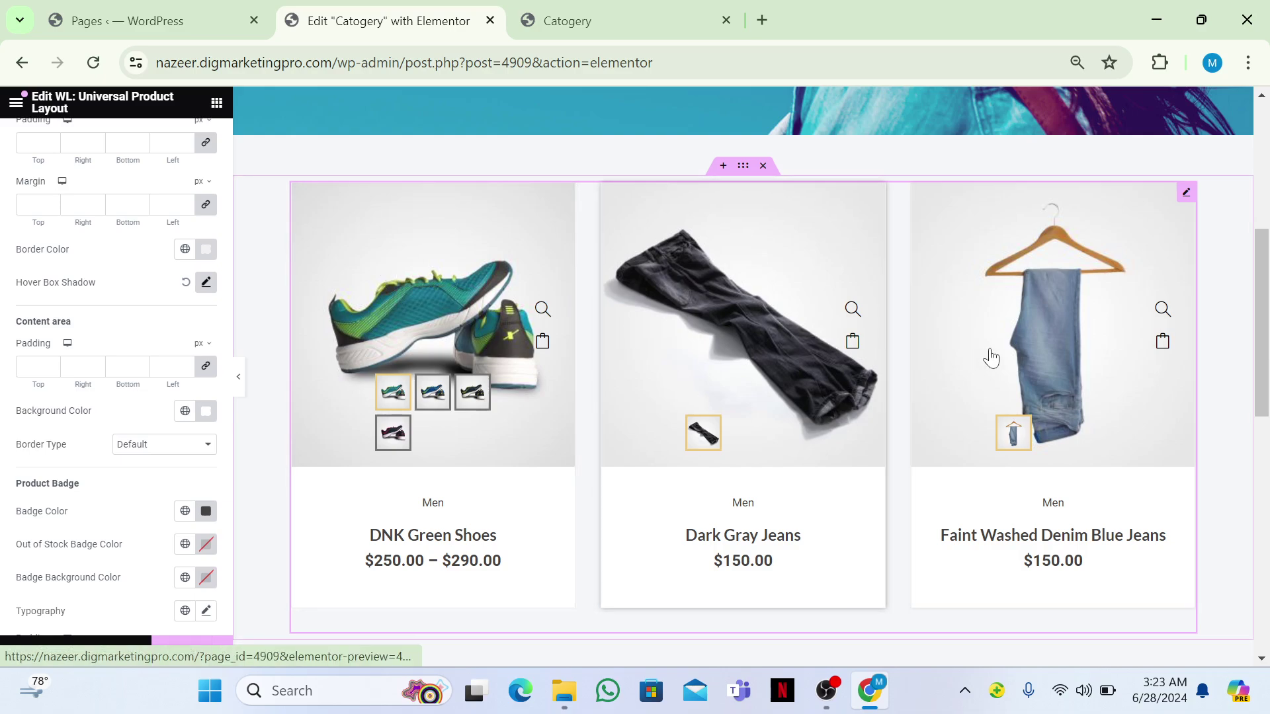
pyautogui.click(185, 286)
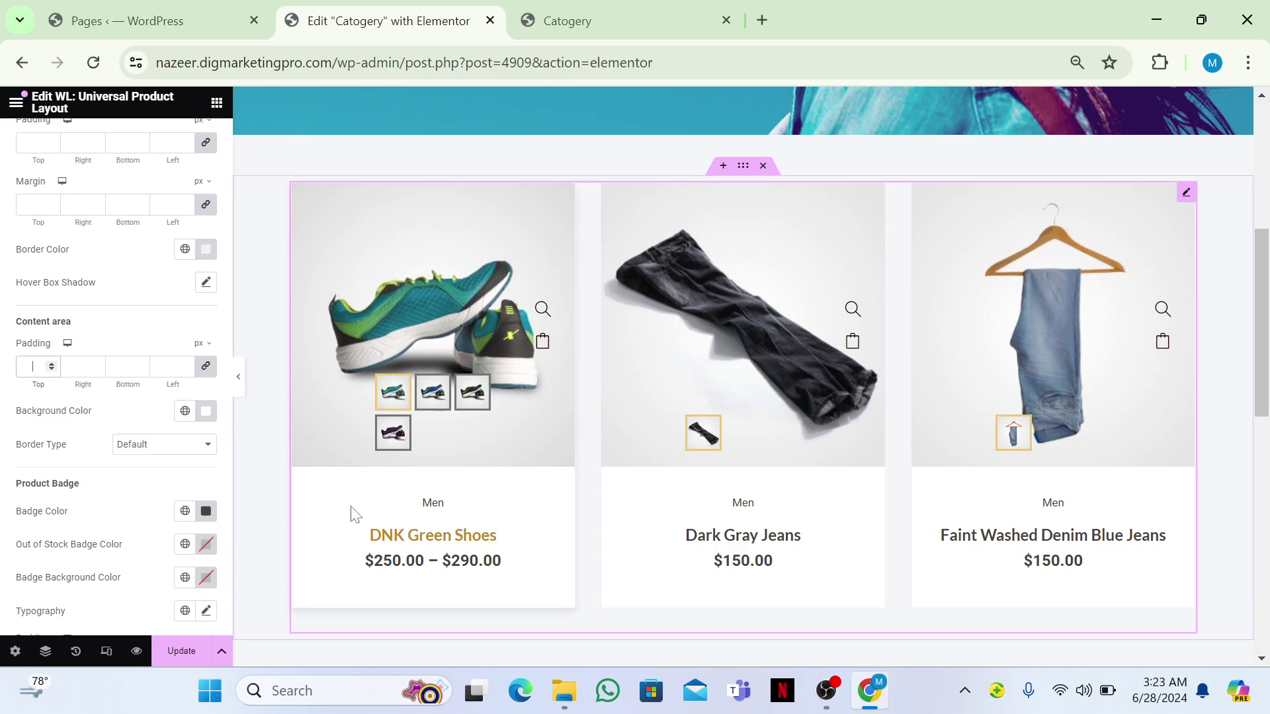
# Set the content area padding of the product cards to 20 px on all sides
pyautogui.write('2')
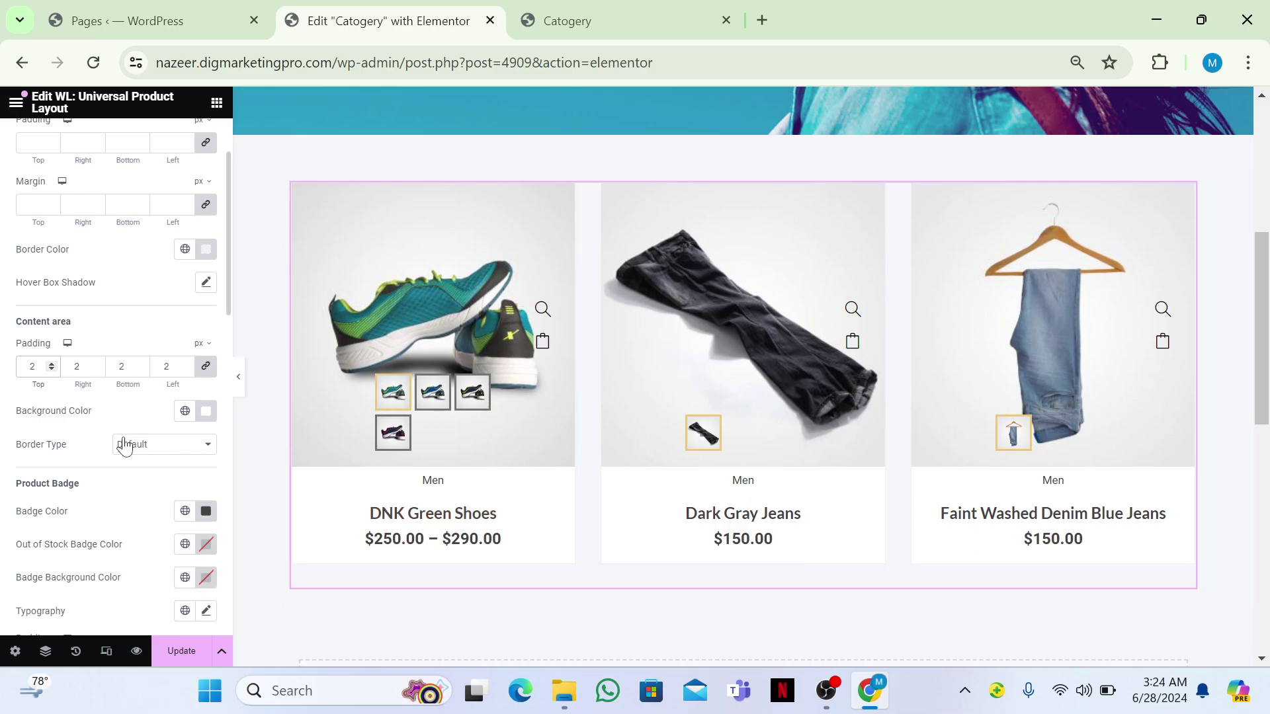
pyautogui.write('0')
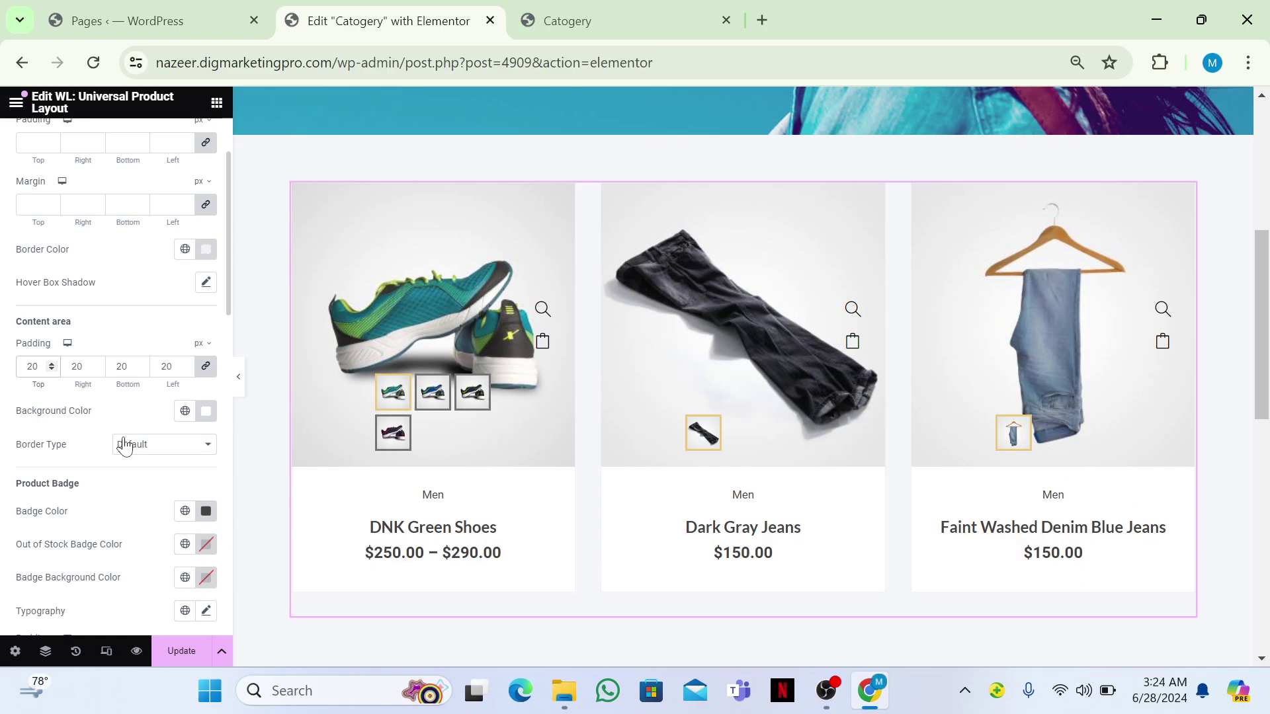
# Clear the content area padding of the product cards
pyautogui.press('BackSpace')
pyautogui.press('BackSpace')
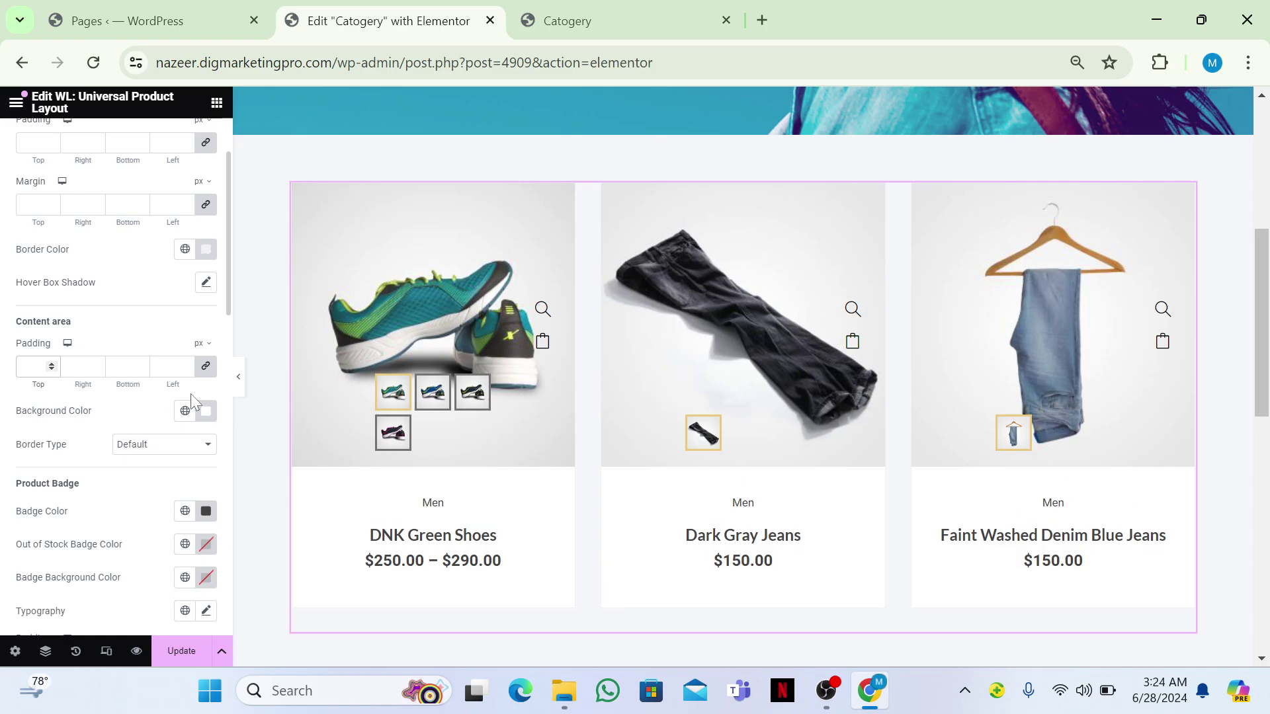
# Try a red #FF0505 background color on the content area of the product cards and undo it
pyautogui.click(206, 413)
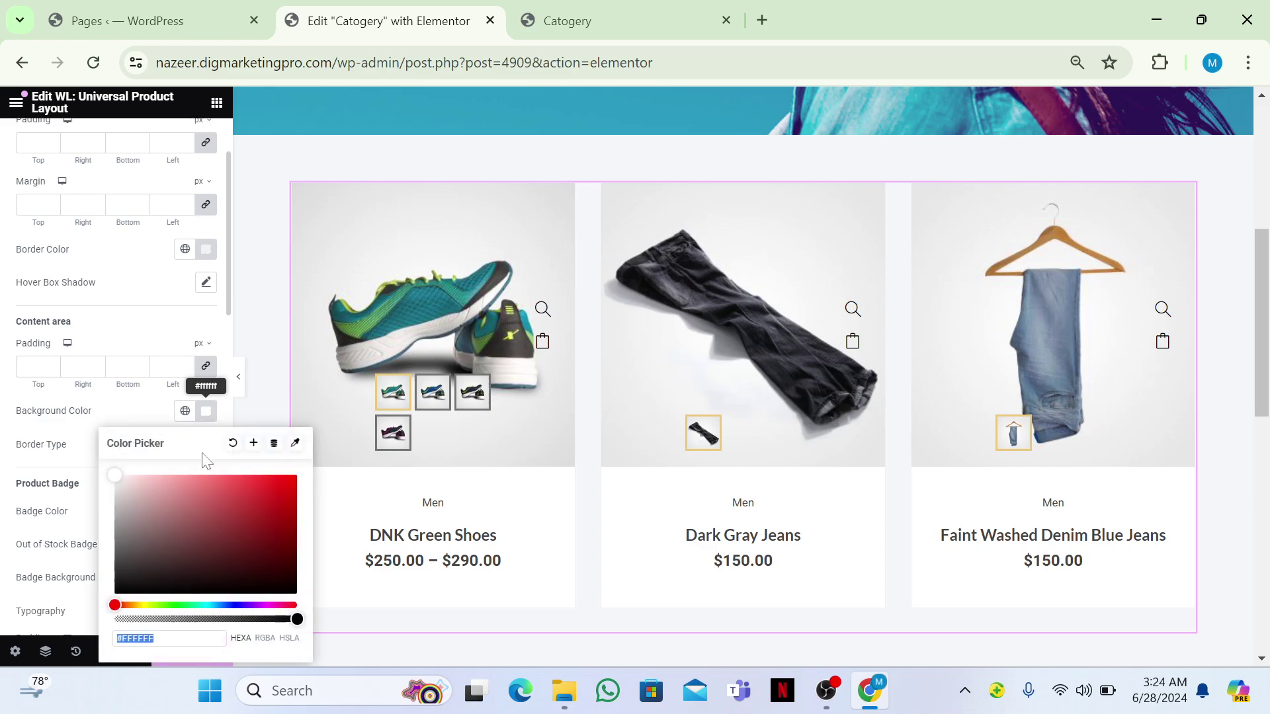
pyautogui.moveTo(194, 504); pyautogui.dragTo(293, 475)
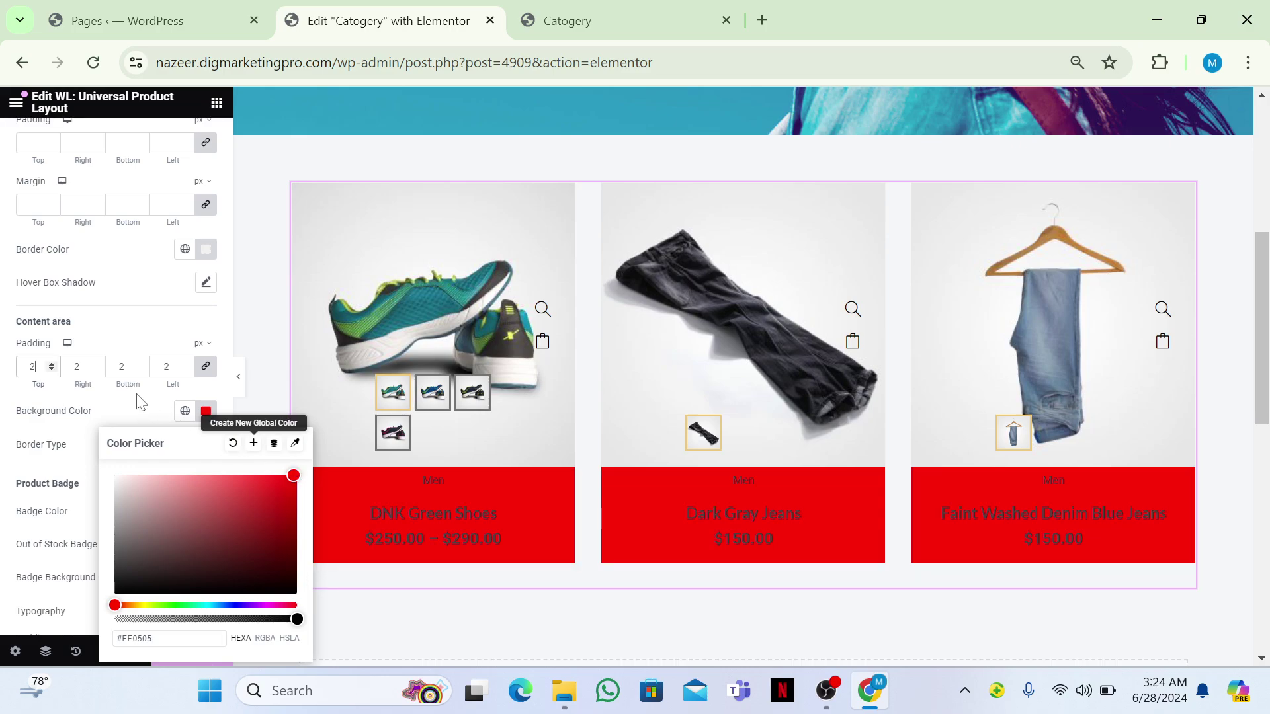
pyautogui.click(151, 421)
pyautogui.hotkey('ctrl', 'z')
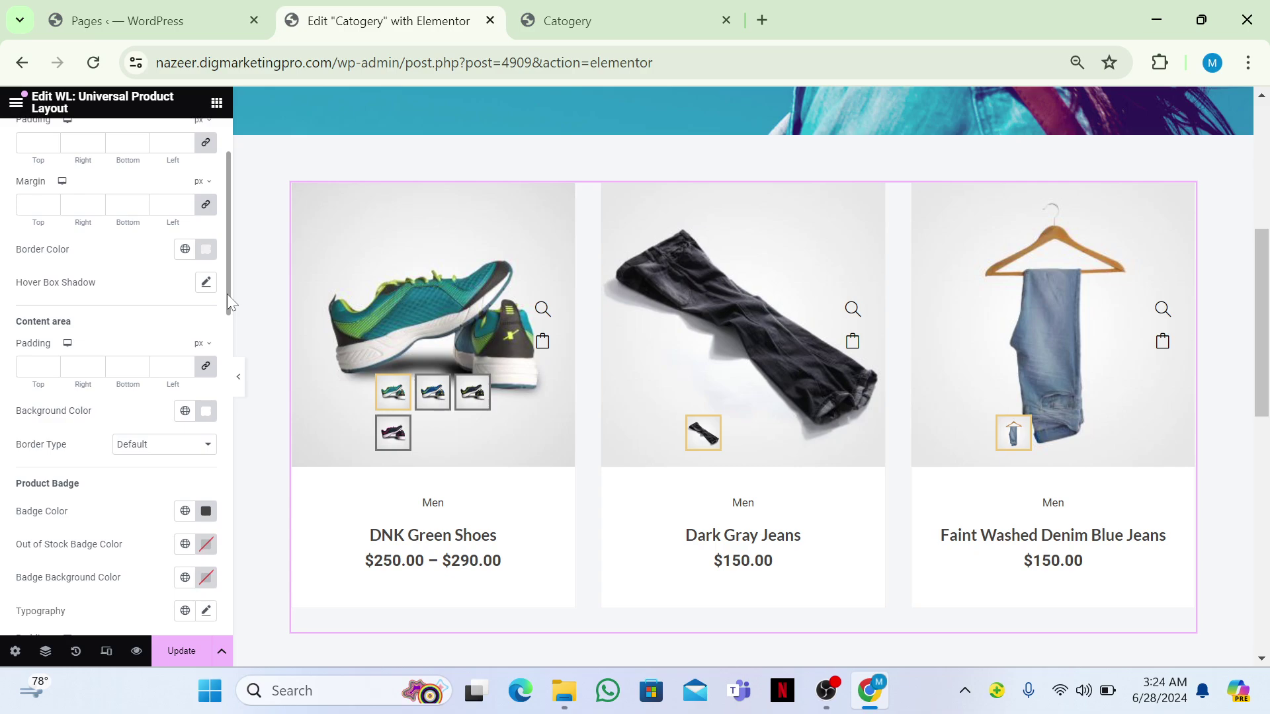
pyautogui.moveTo(227, 294); pyautogui.dragTo(221, 344)
pyautogui.click(209, 346)
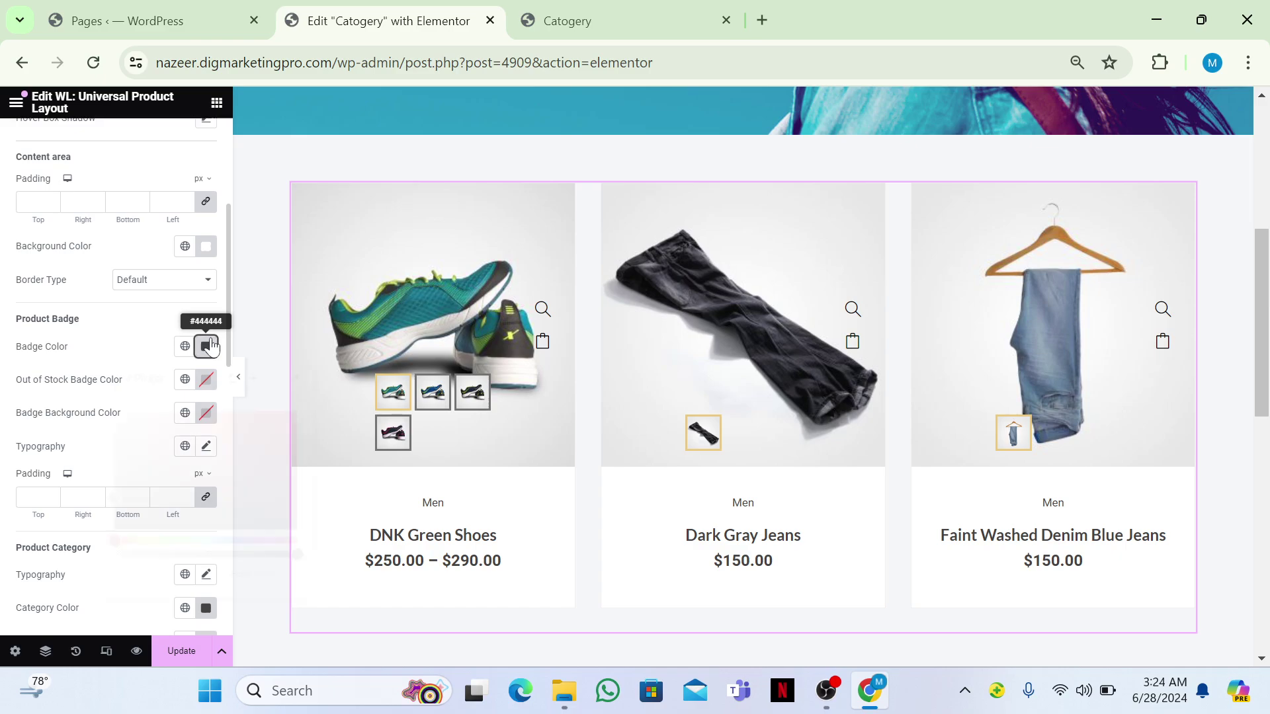
pyautogui.click(146, 340)
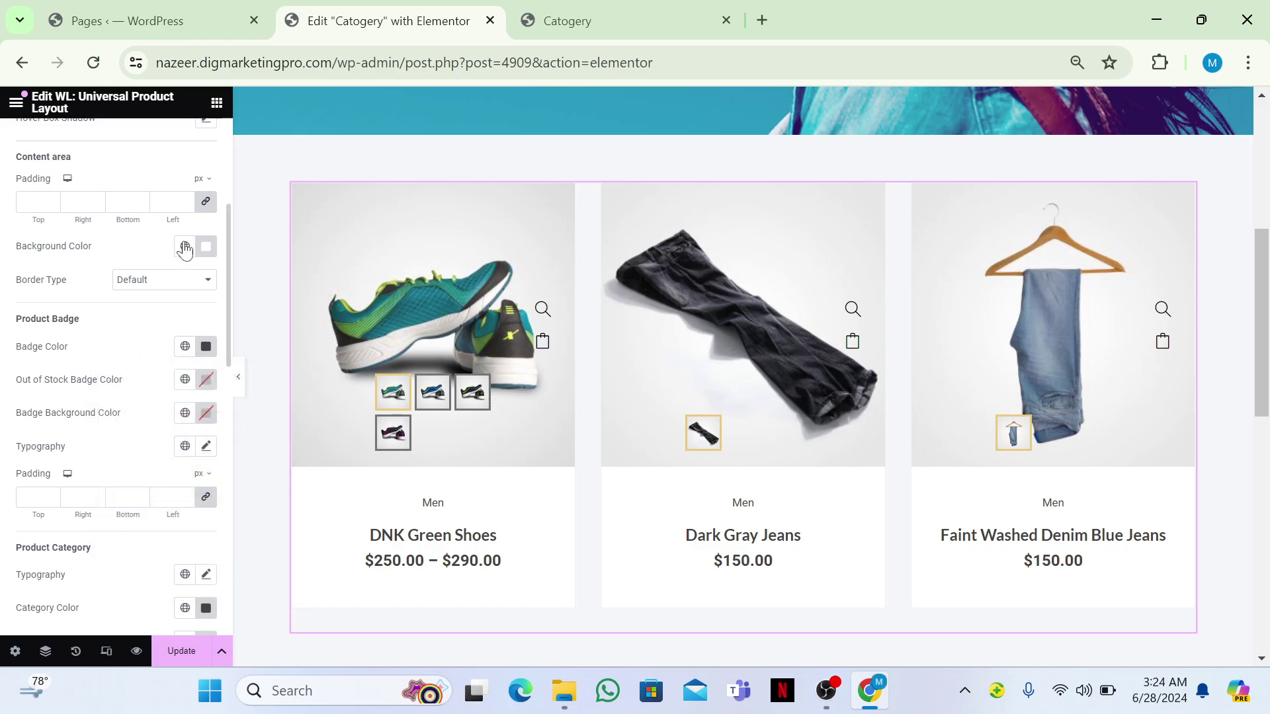
# Set the product limit in the widget's query settings to 10
pyautogui.scroll(5, 227, 183)
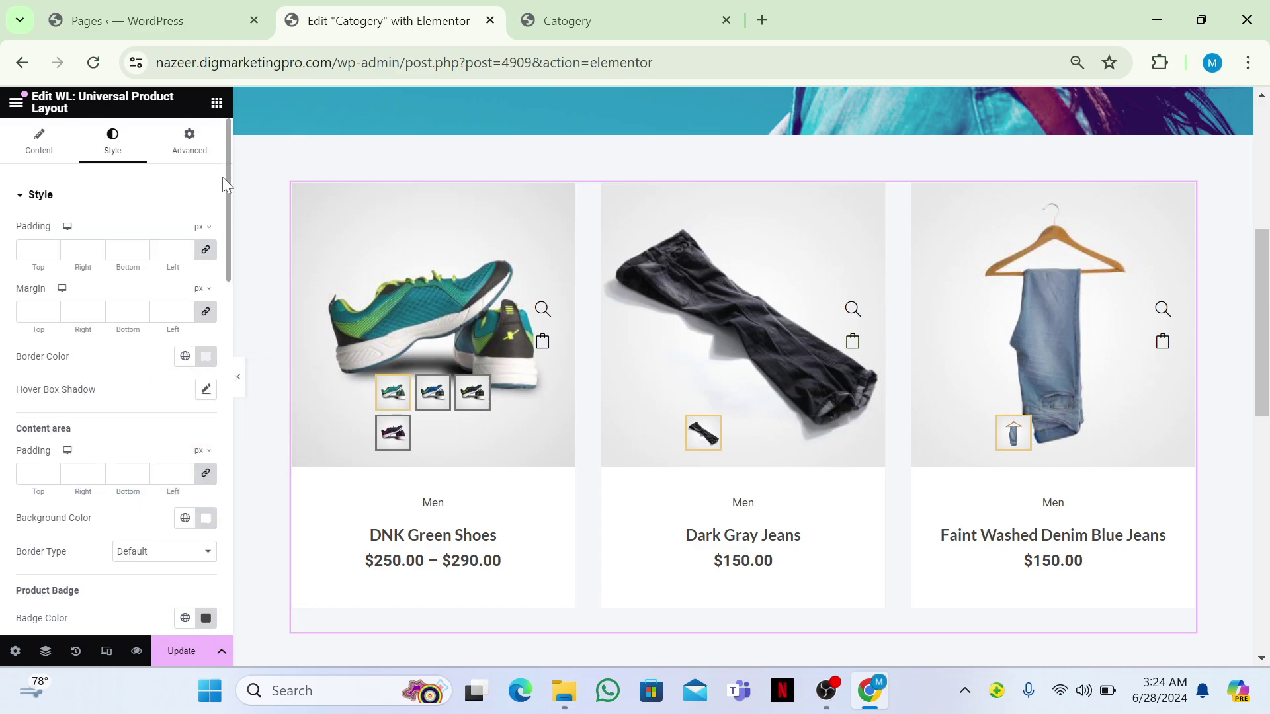
pyautogui.click(66, 155)
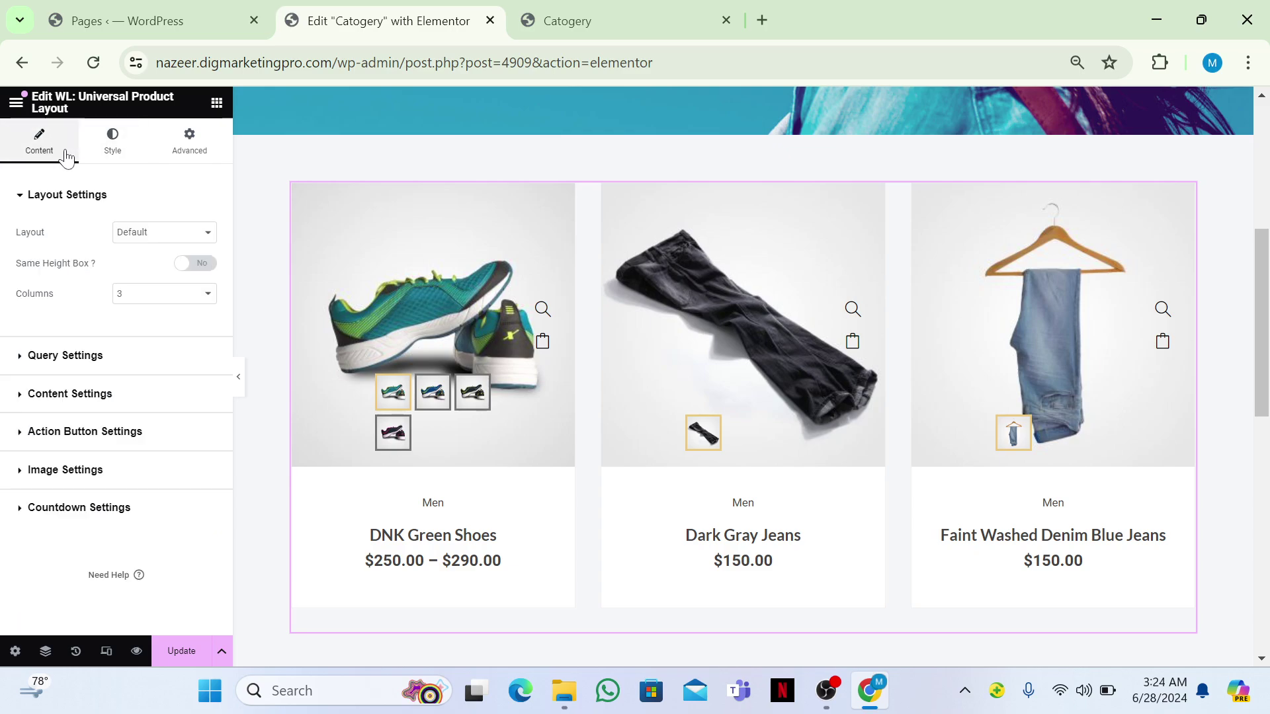
pyautogui.click(145, 303)
pyautogui.click(144, 301)
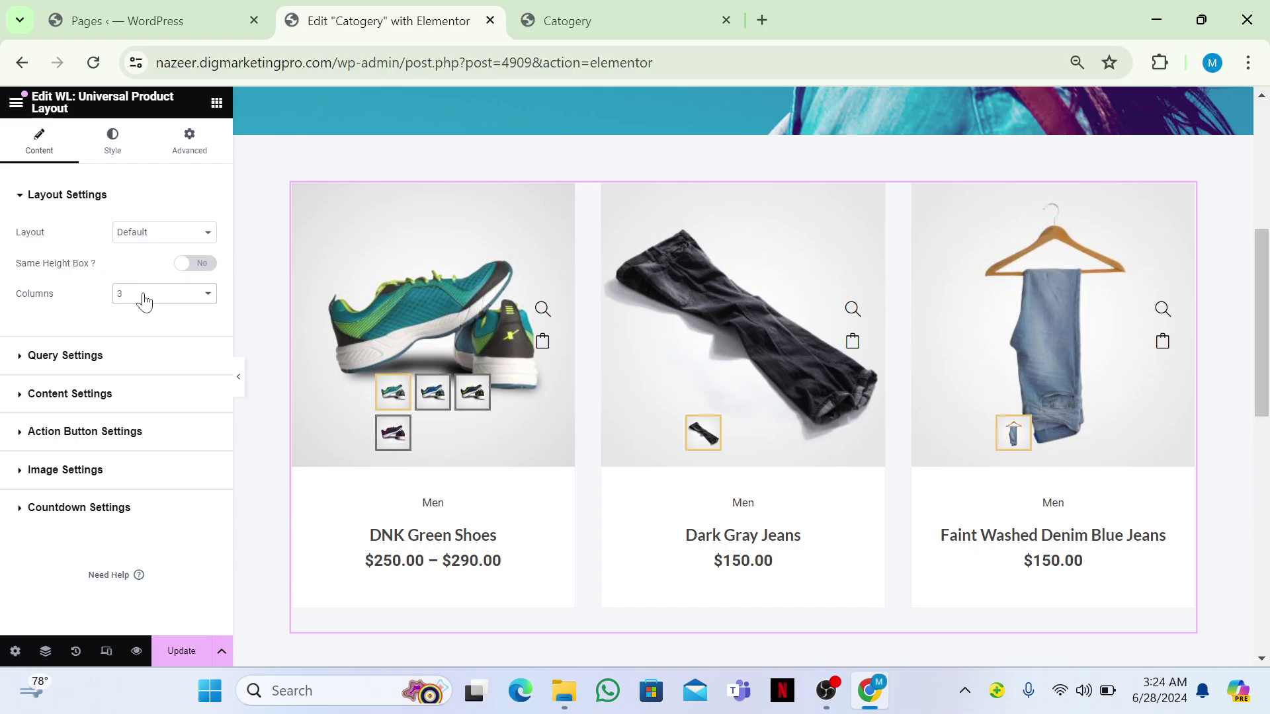
pyautogui.click(110, 361)
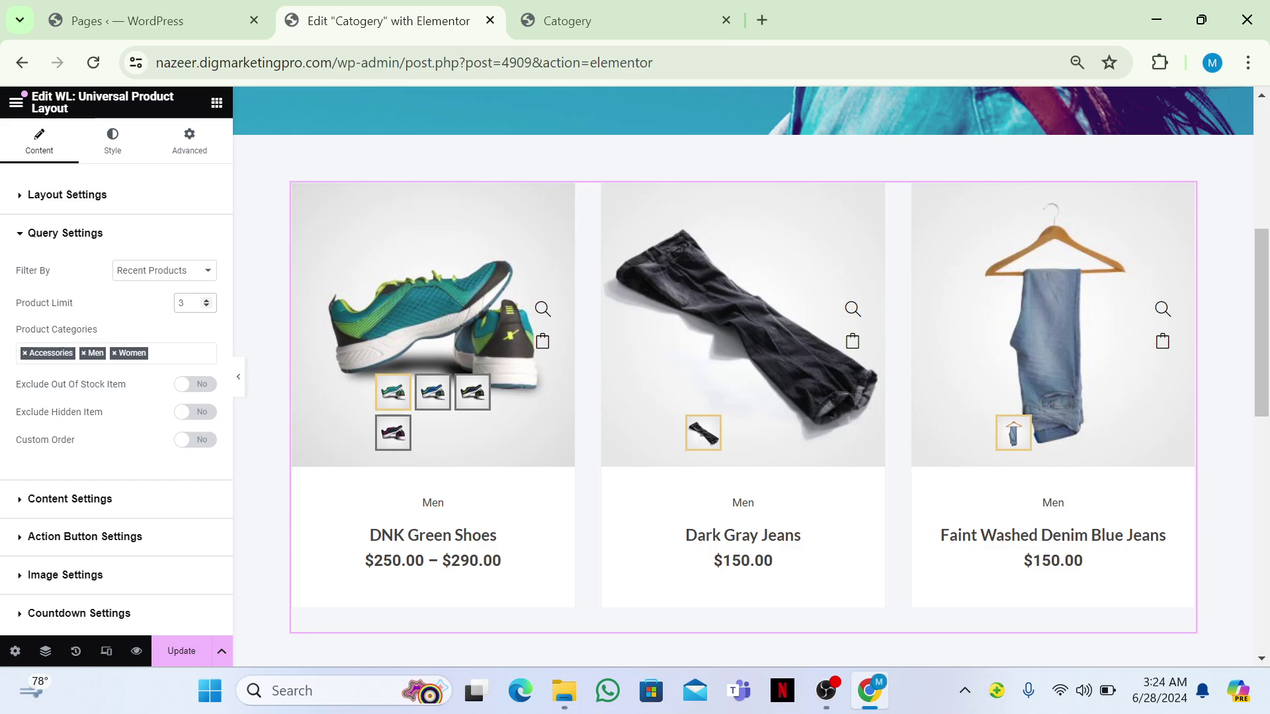
pyautogui.doubleClick(182, 303)
pyautogui.write('10')
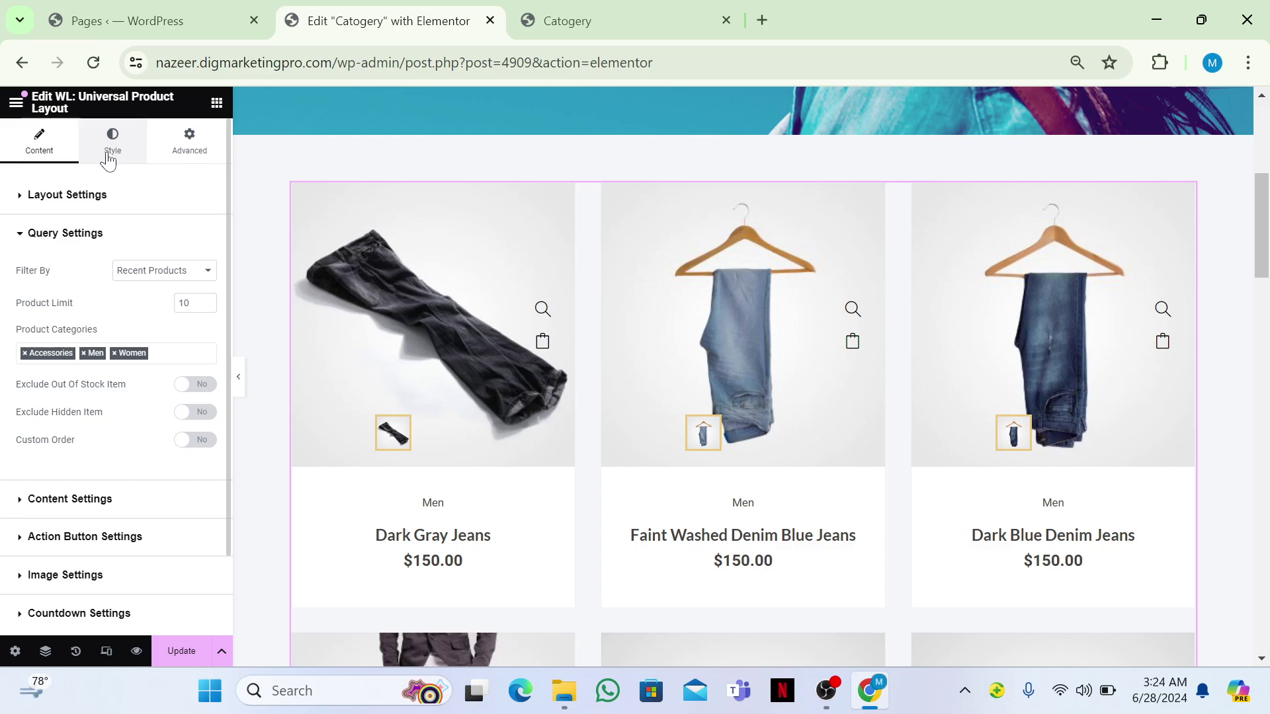
# Examine all rows of the enlarged product grid in the page preview
pyautogui.click(110, 151)
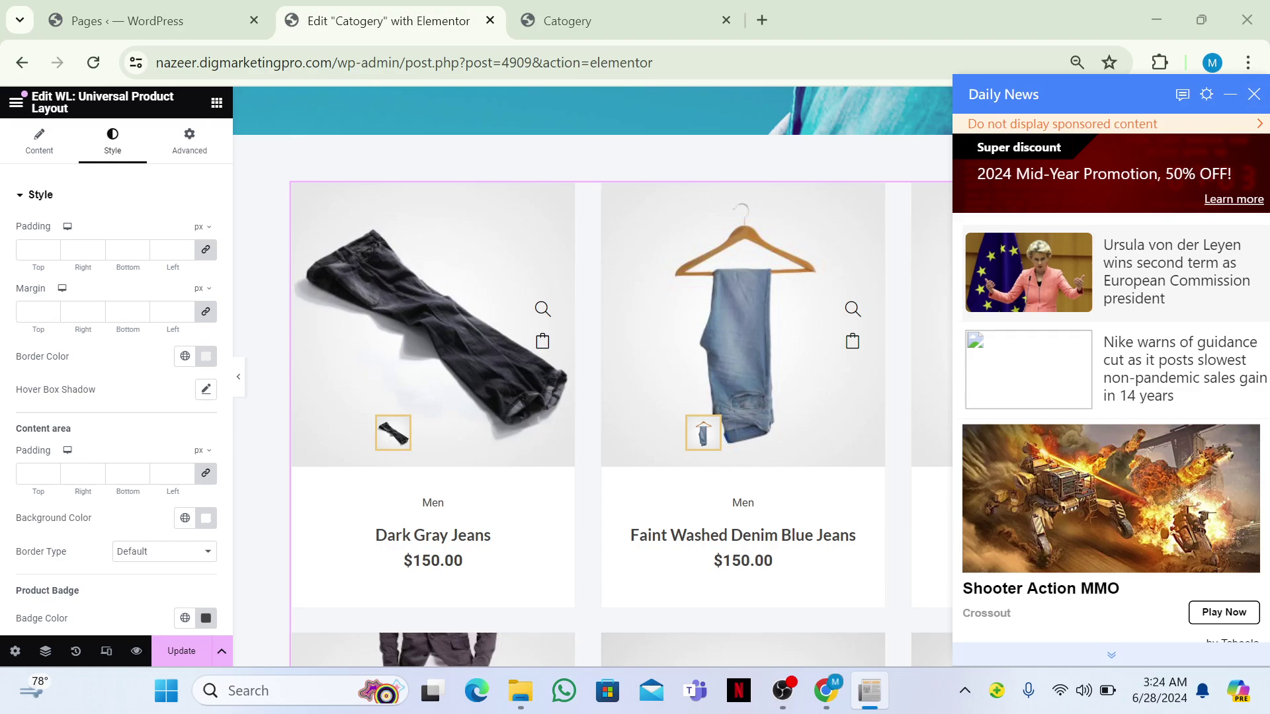
pyautogui.scroll(-5, 743, 376)
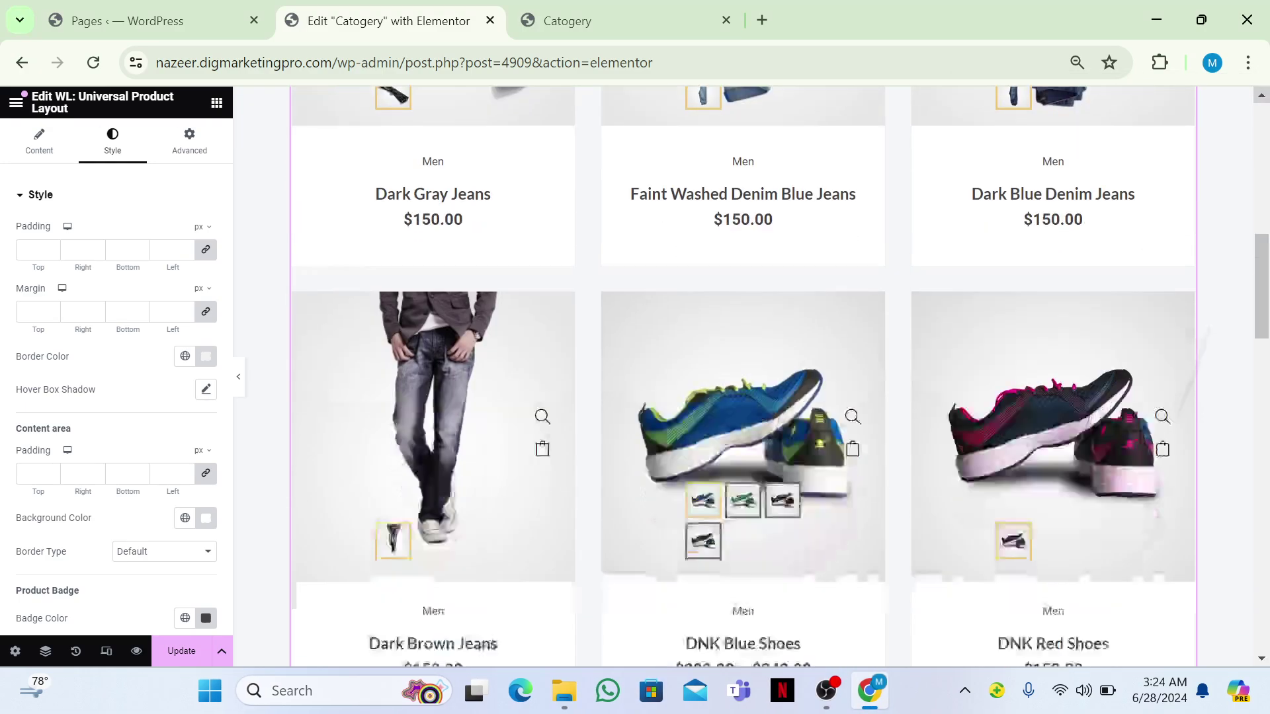
pyautogui.scroll(2, 744, 376)
pyautogui.scroll(-6, 743, 376)
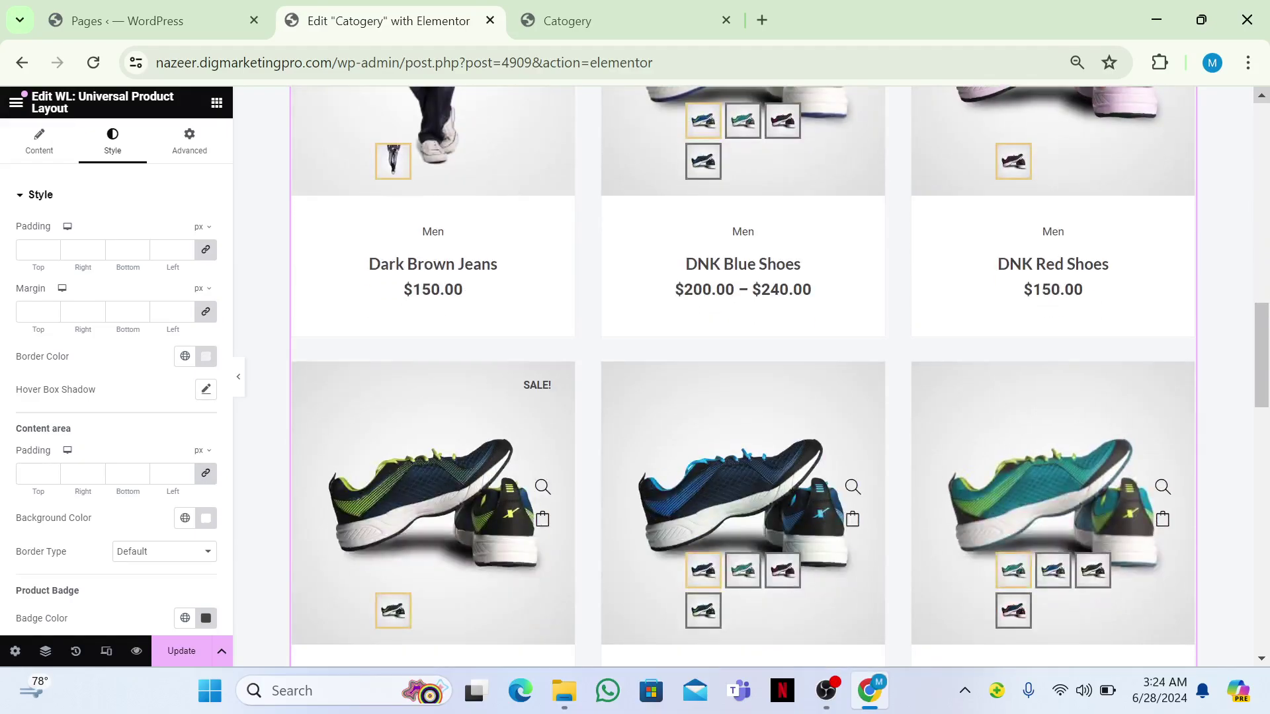
pyautogui.scroll(-4, 744, 376)
pyautogui.scroll(8, 743, 376)
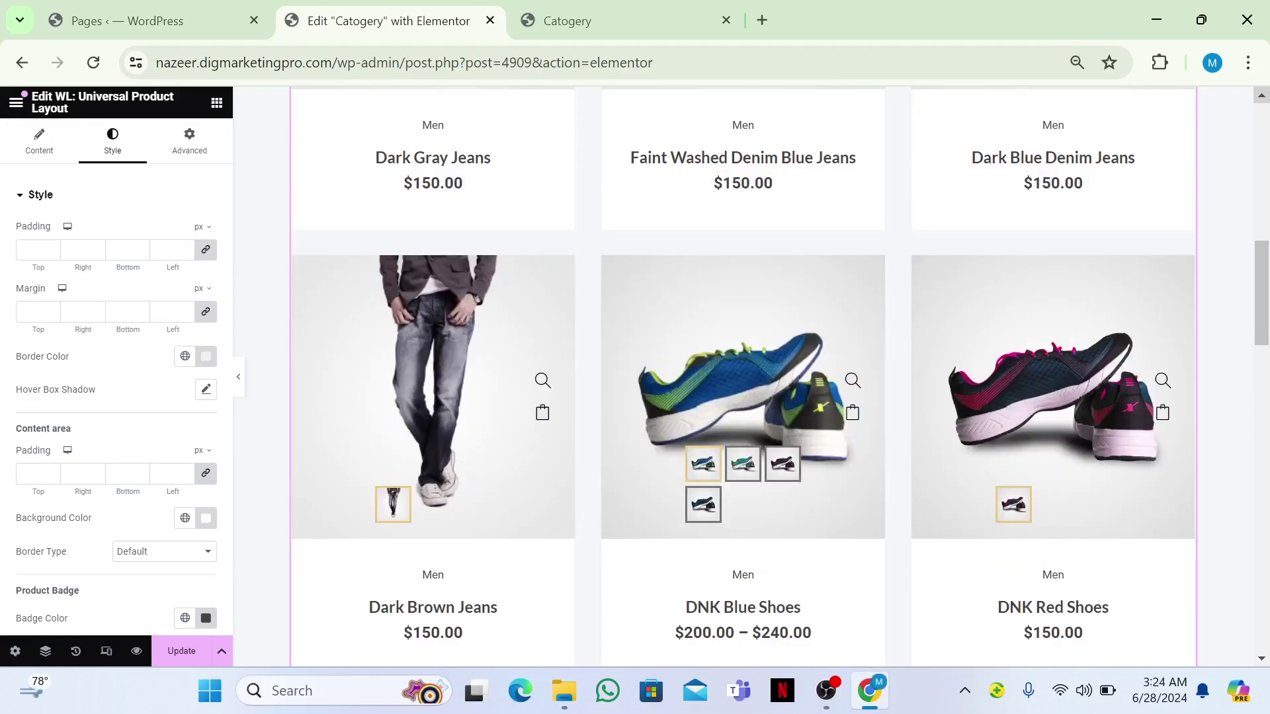
pyautogui.scroll(5, 1098, 169)
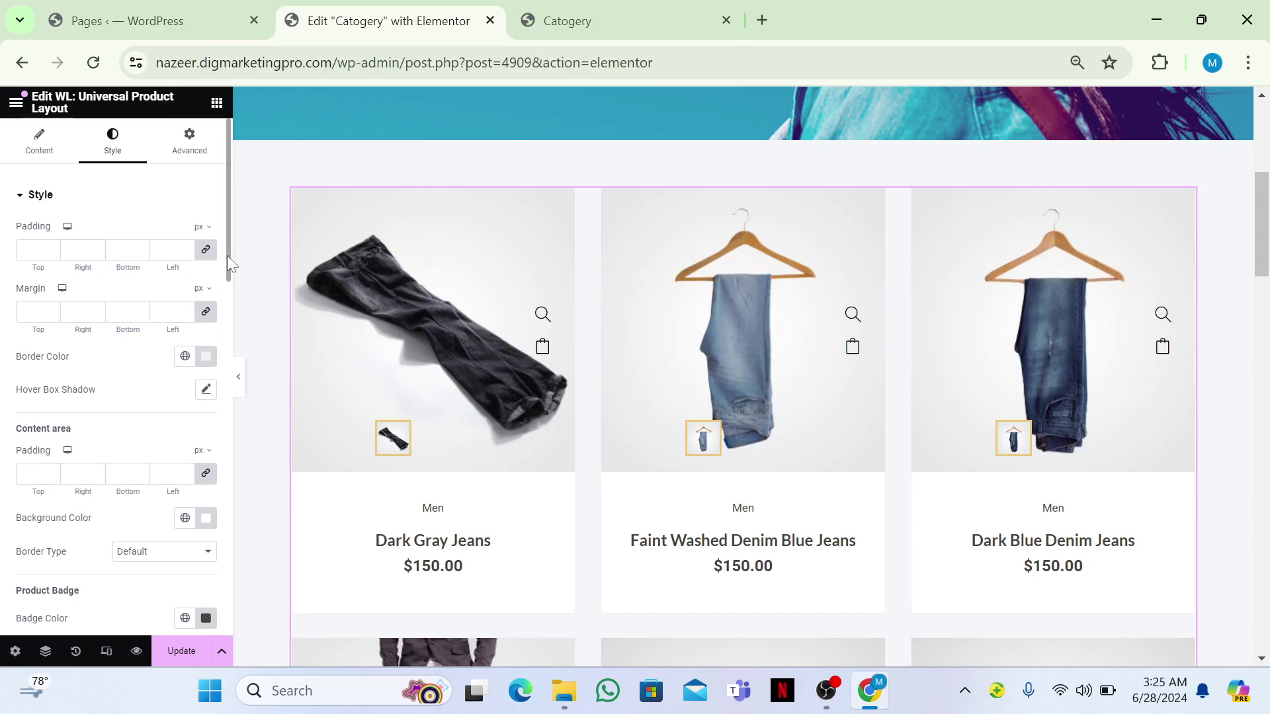
# Set the product badge color to red #FF1818
pyautogui.moveTo(226, 282)
pyautogui.mouseDown()
pyautogui.moveTo(227, 369)
pyautogui.moveTo(281, 335)
pyautogui.mouseUp()
pyautogui.click(206, 284)
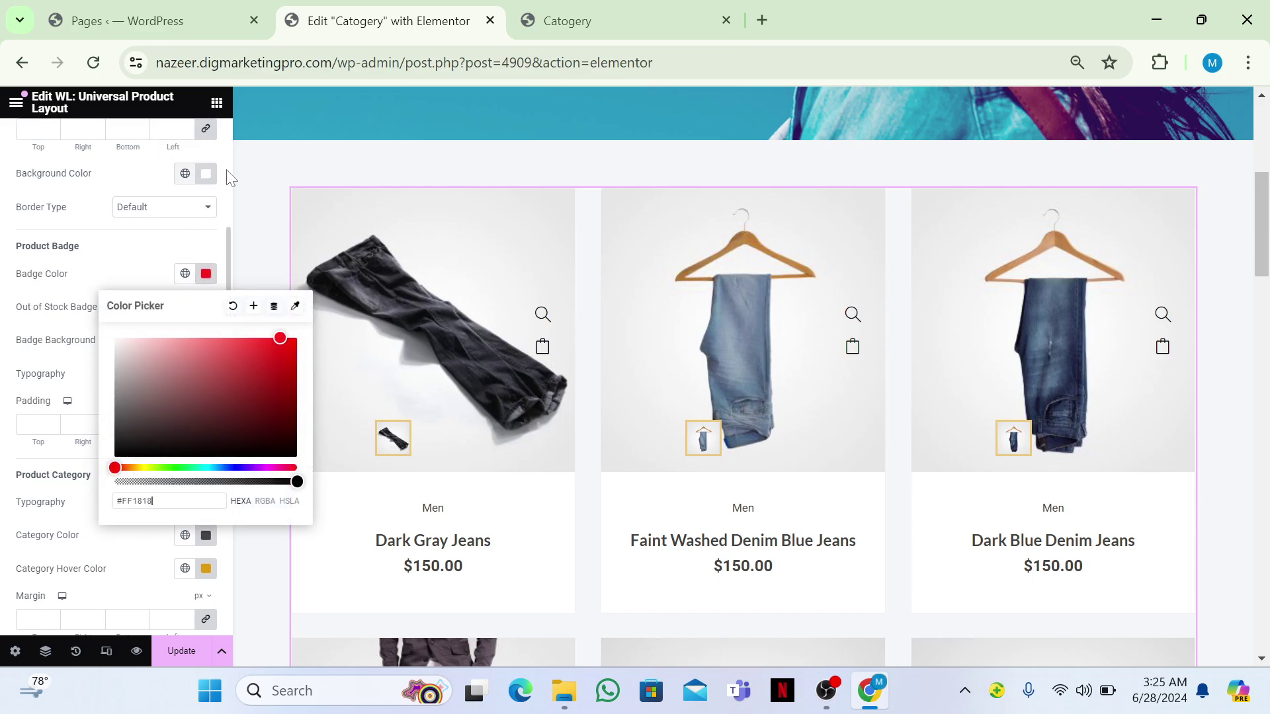
pyautogui.scroll(5, 226, 170)
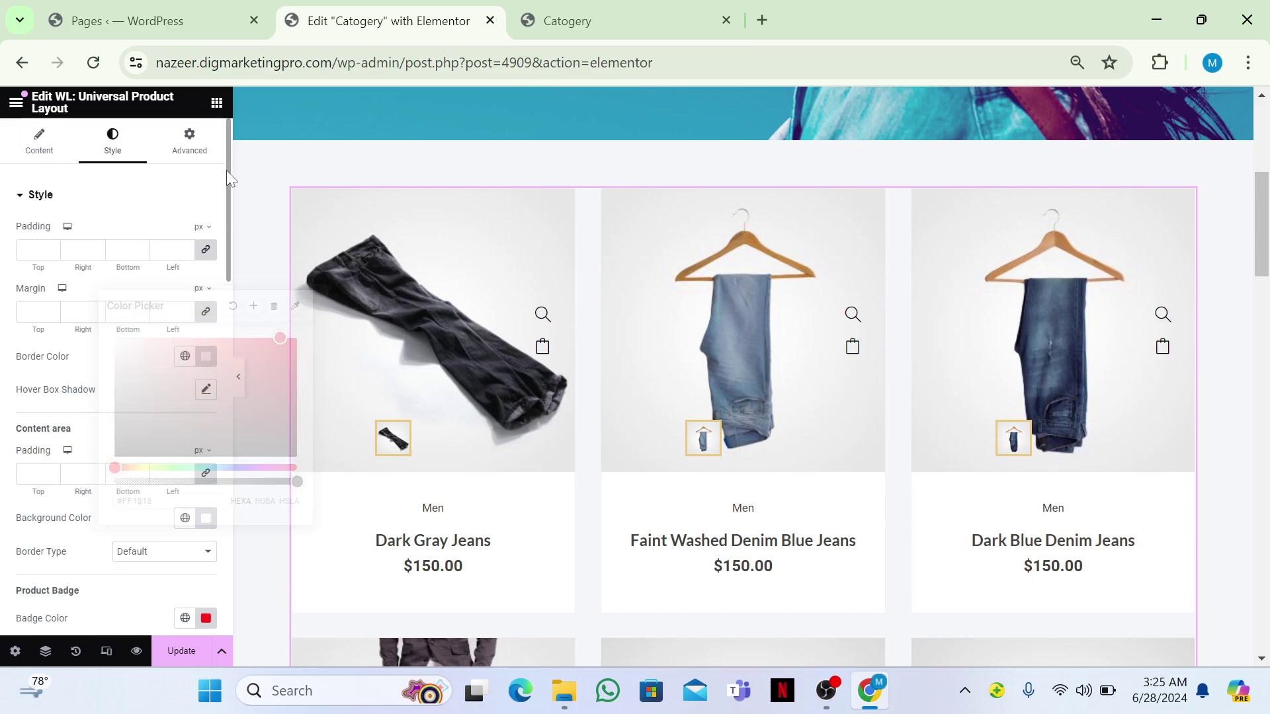
# Change the product widget's layout to Tab in the layout settings
pyautogui.click(40, 142)
pyautogui.click(76, 351)
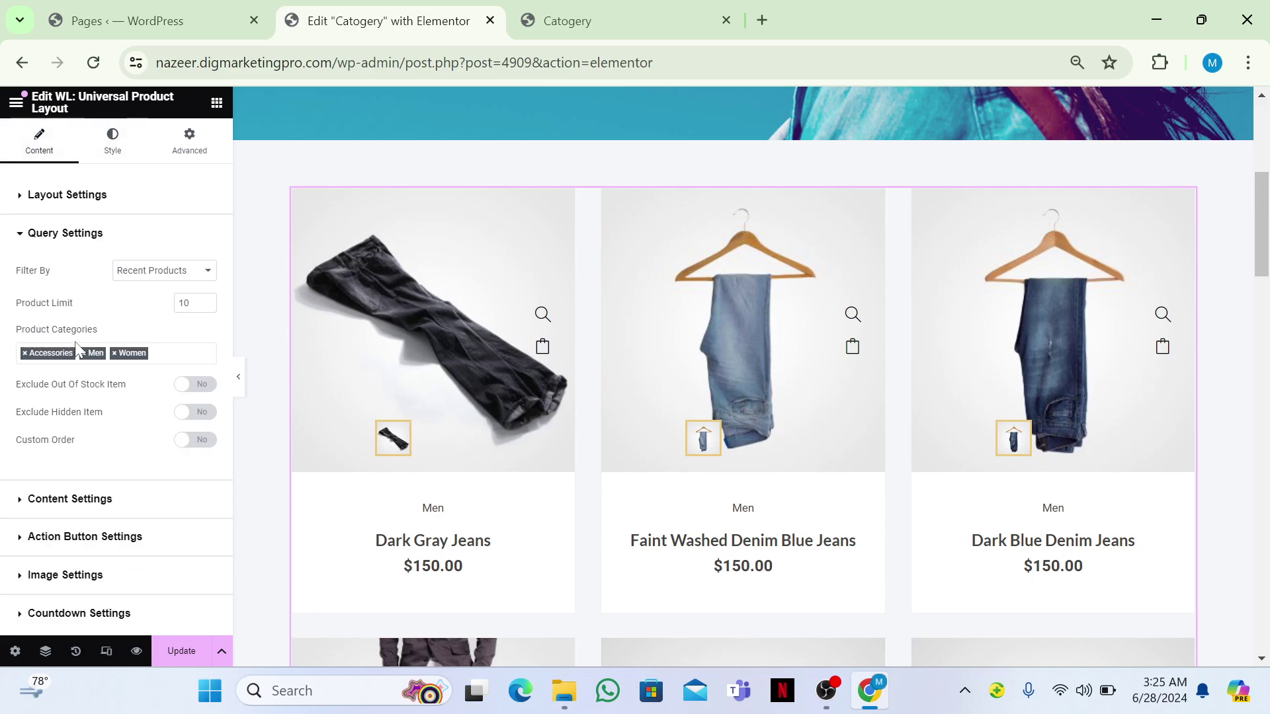
pyautogui.click(104, 195)
pyautogui.click(155, 235)
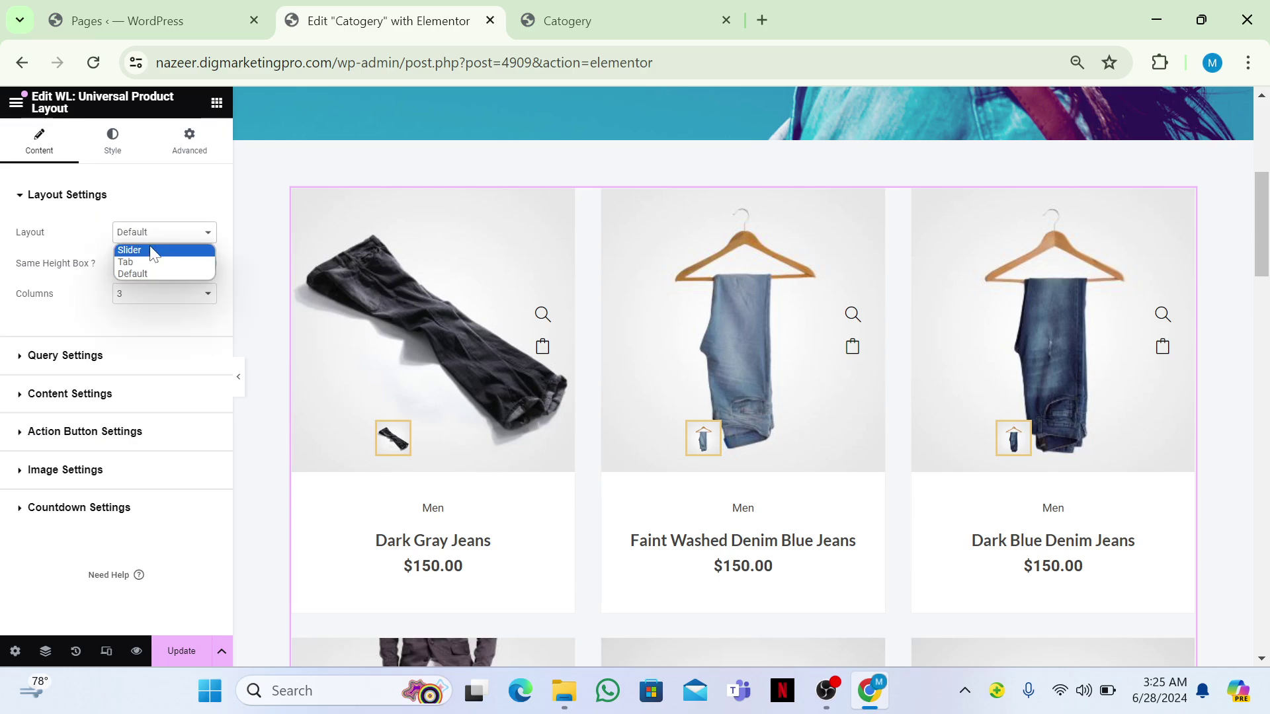
pyautogui.click(146, 263)
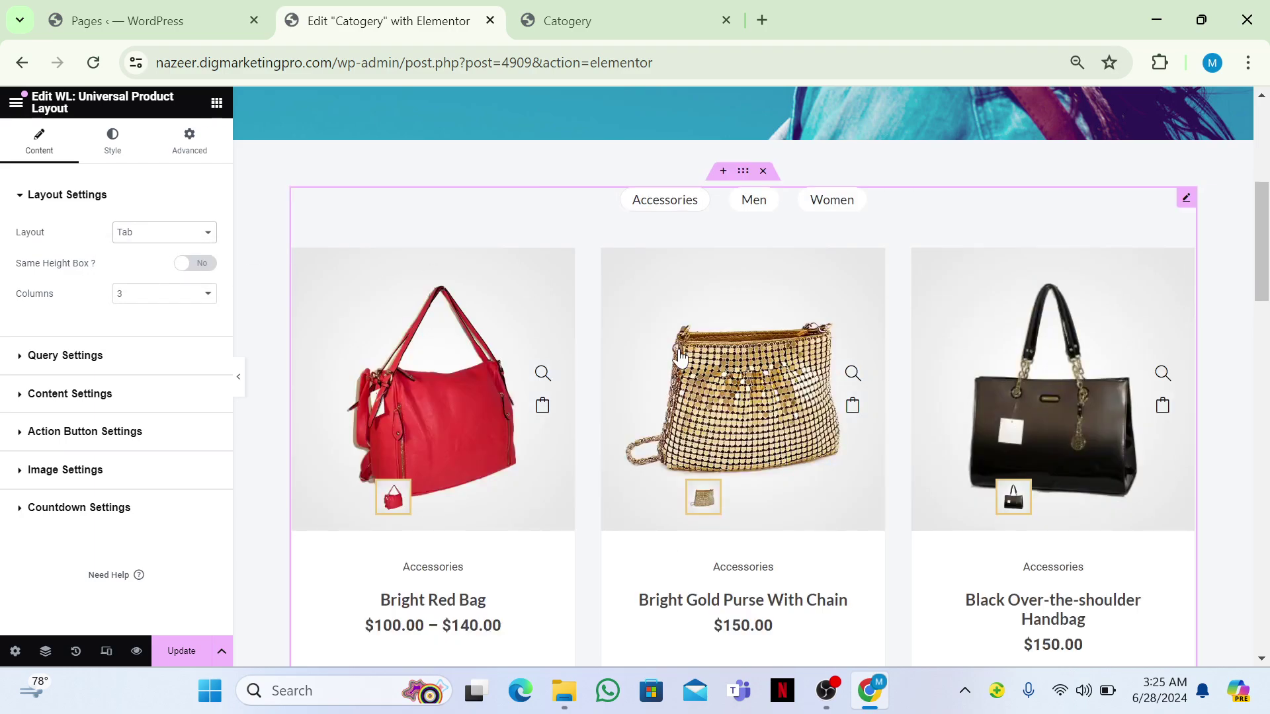
# Examine the products under the Men and Women category tabs in the page preview
pyautogui.scroll(-6, 812, 442)
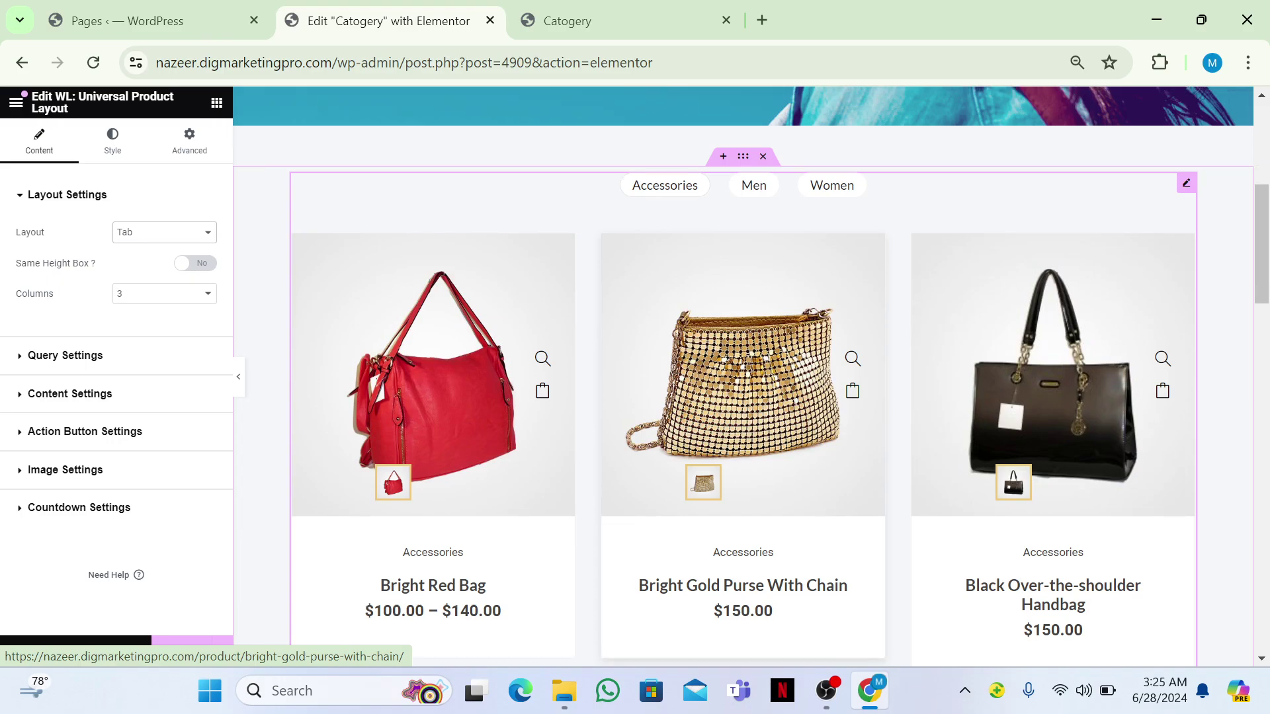
pyautogui.scroll(4, 812, 442)
pyautogui.scroll(2, 743, 298)
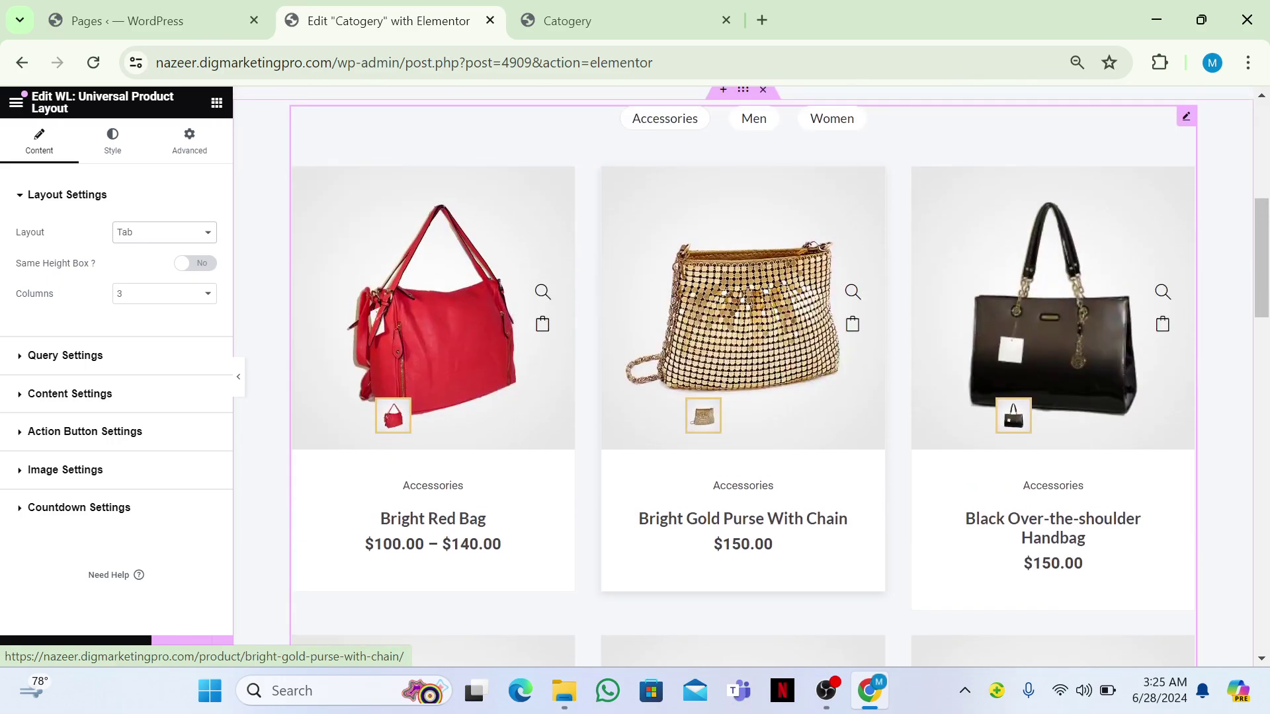
pyautogui.click(755, 122)
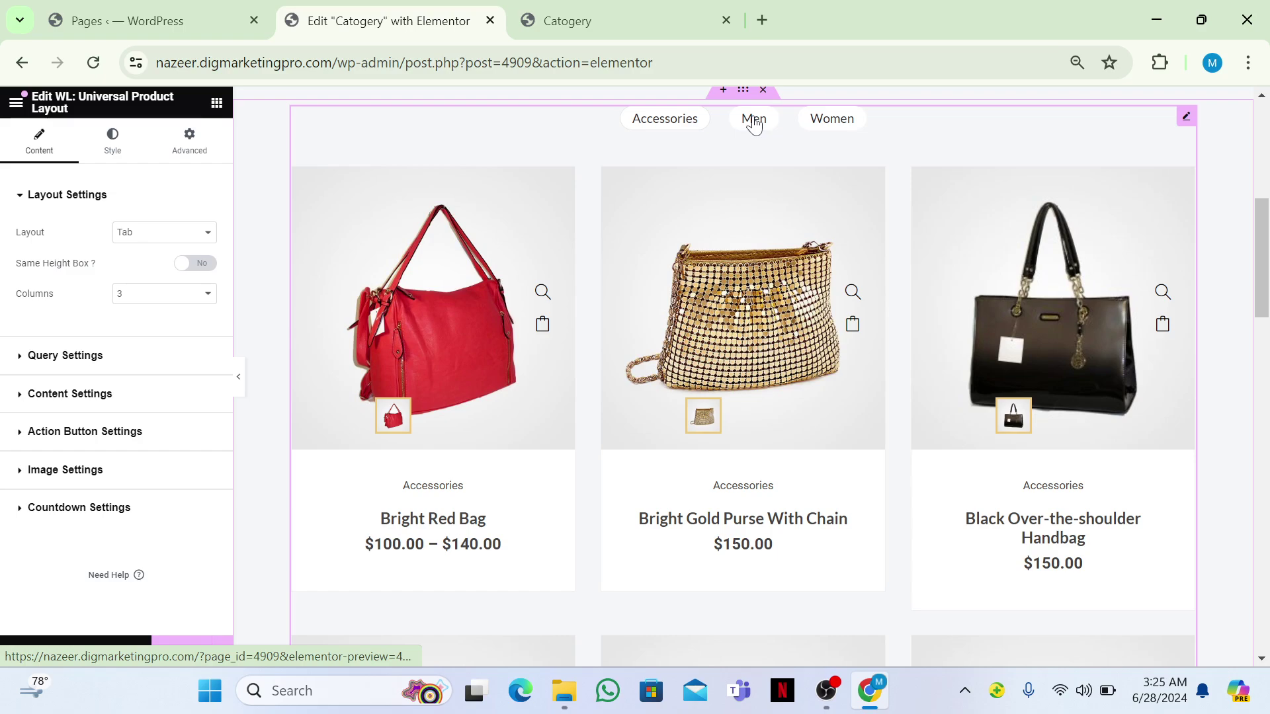
pyautogui.click(811, 129)
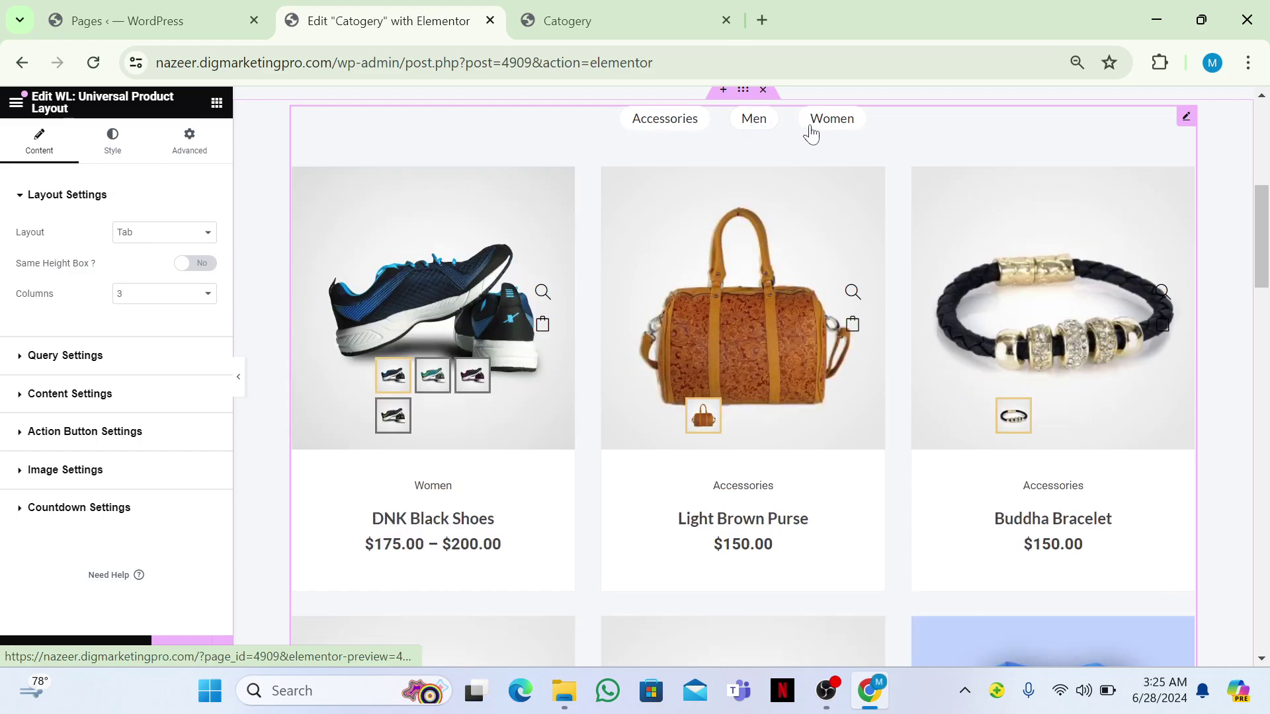
pyautogui.scroll(-15, 774, 207)
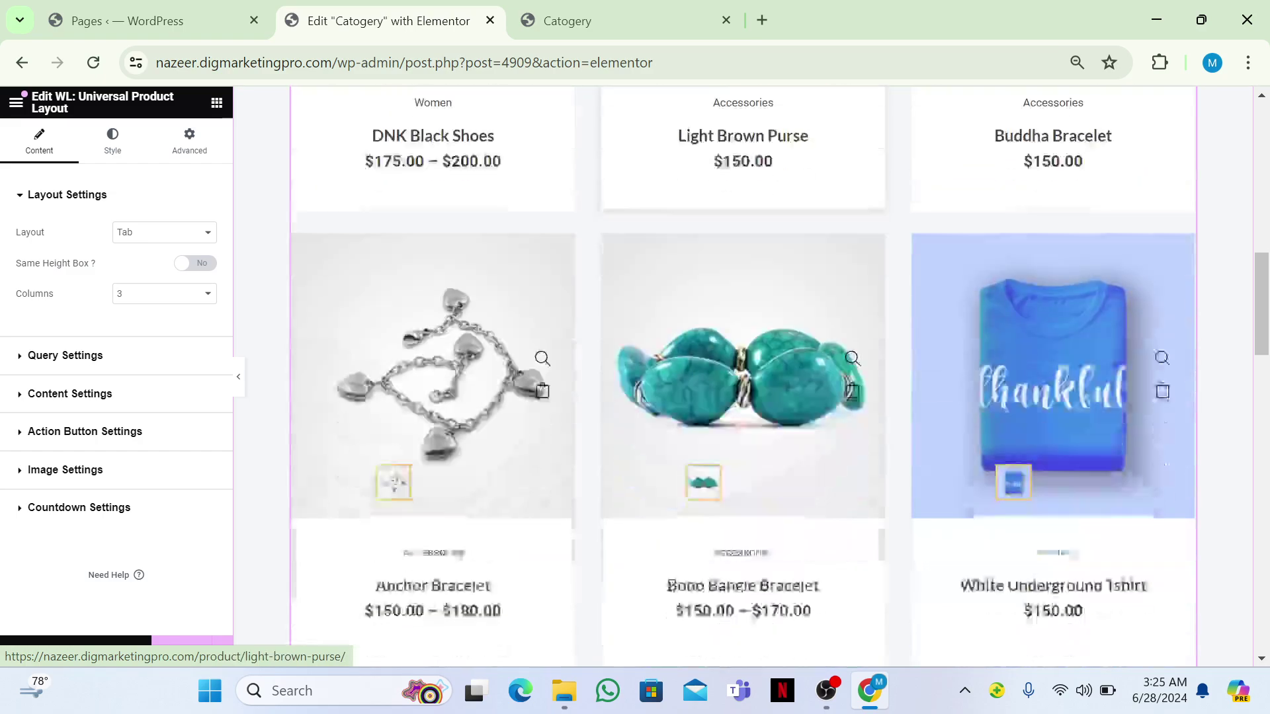
pyautogui.scroll(20, 700, 216)
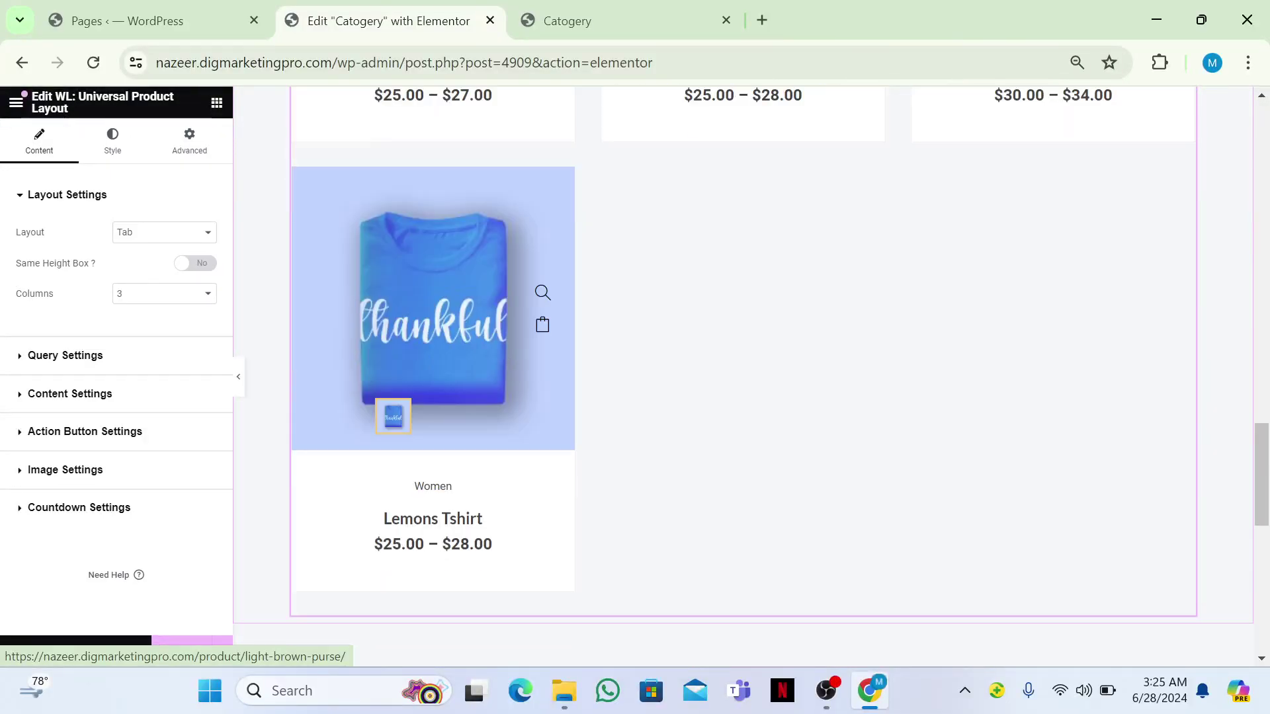
pyautogui.scroll(-5, 701, 491)
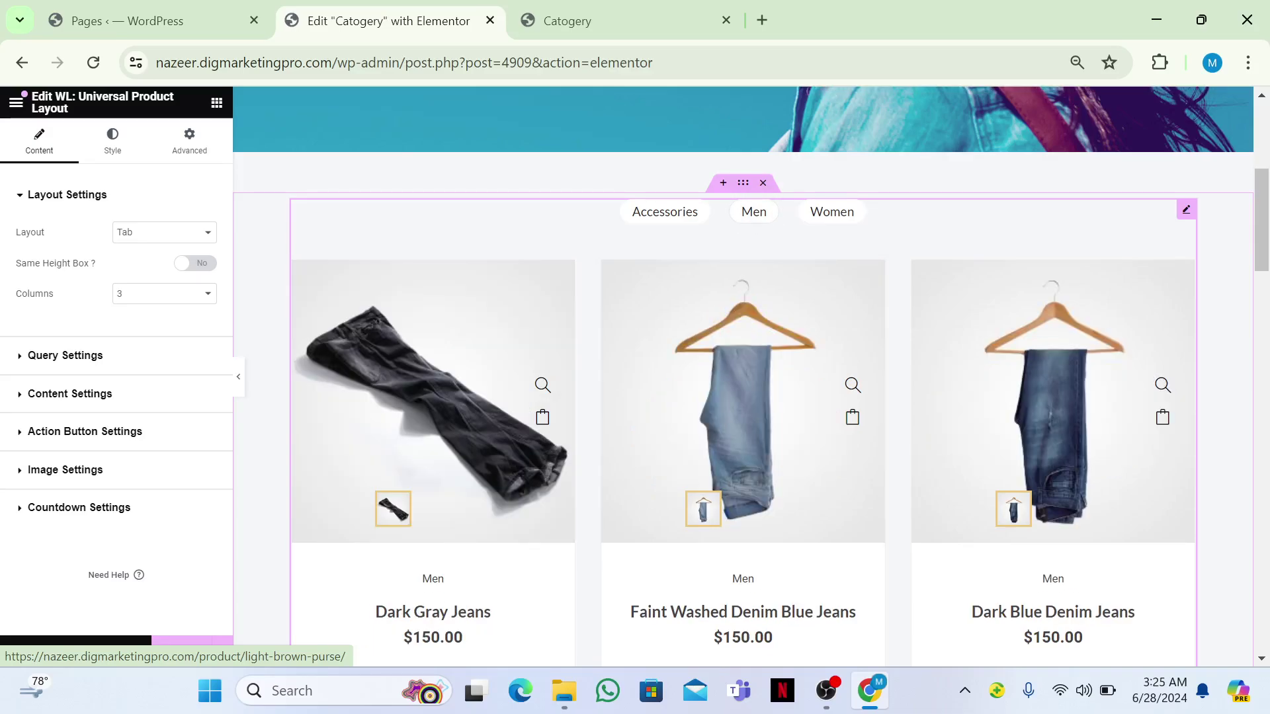
pyautogui.scroll(-14, 747, 377)
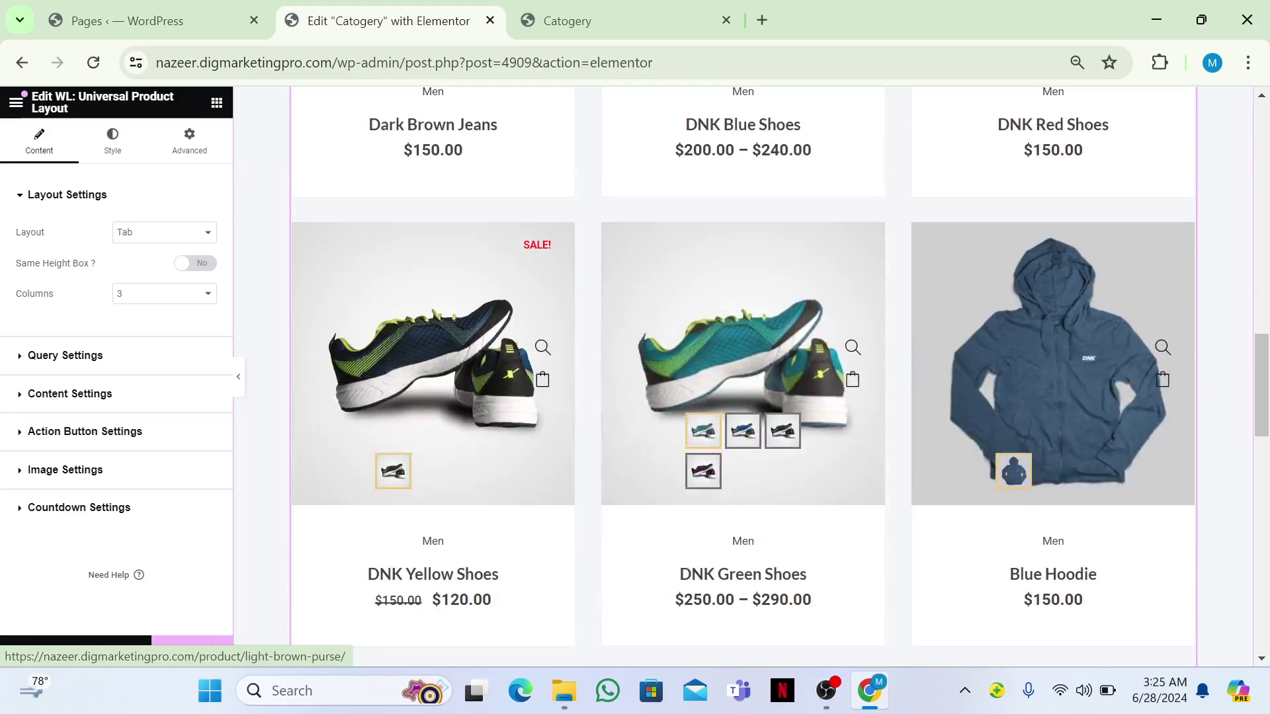
pyautogui.scroll(-4, 748, 377)
pyautogui.scroll(8, 748, 377)
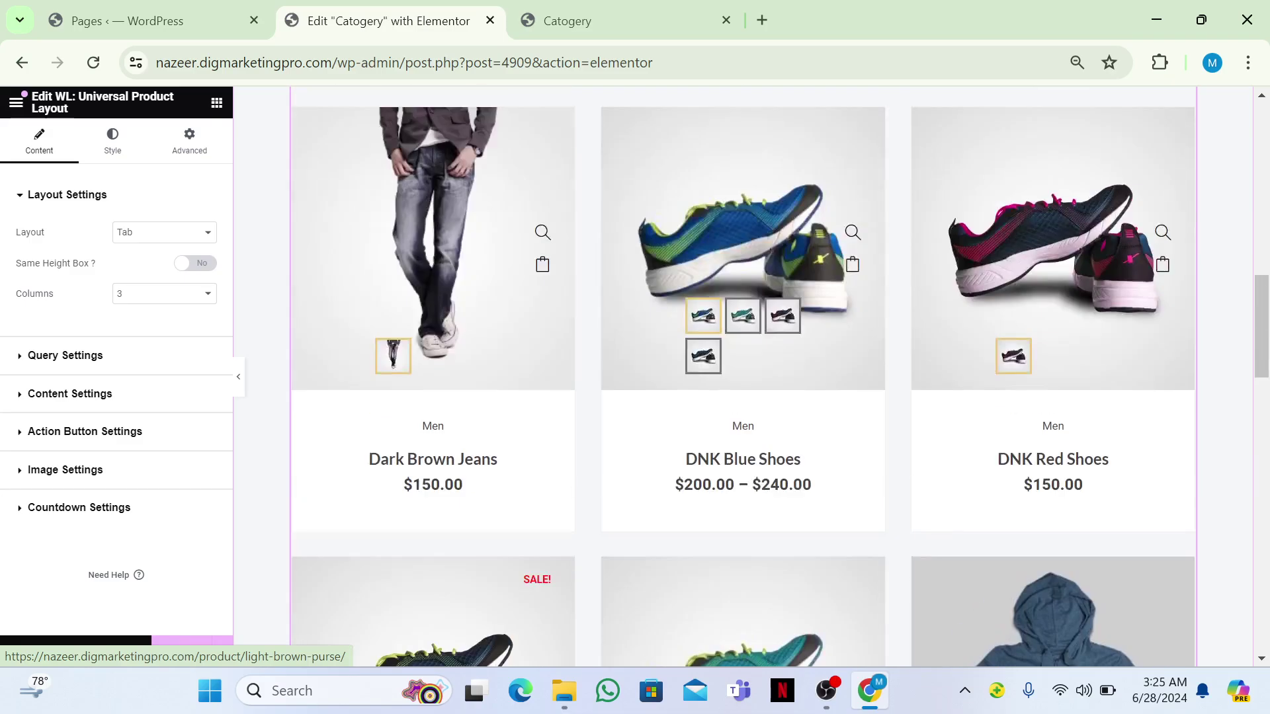
pyautogui.scroll(-7, 541, 313)
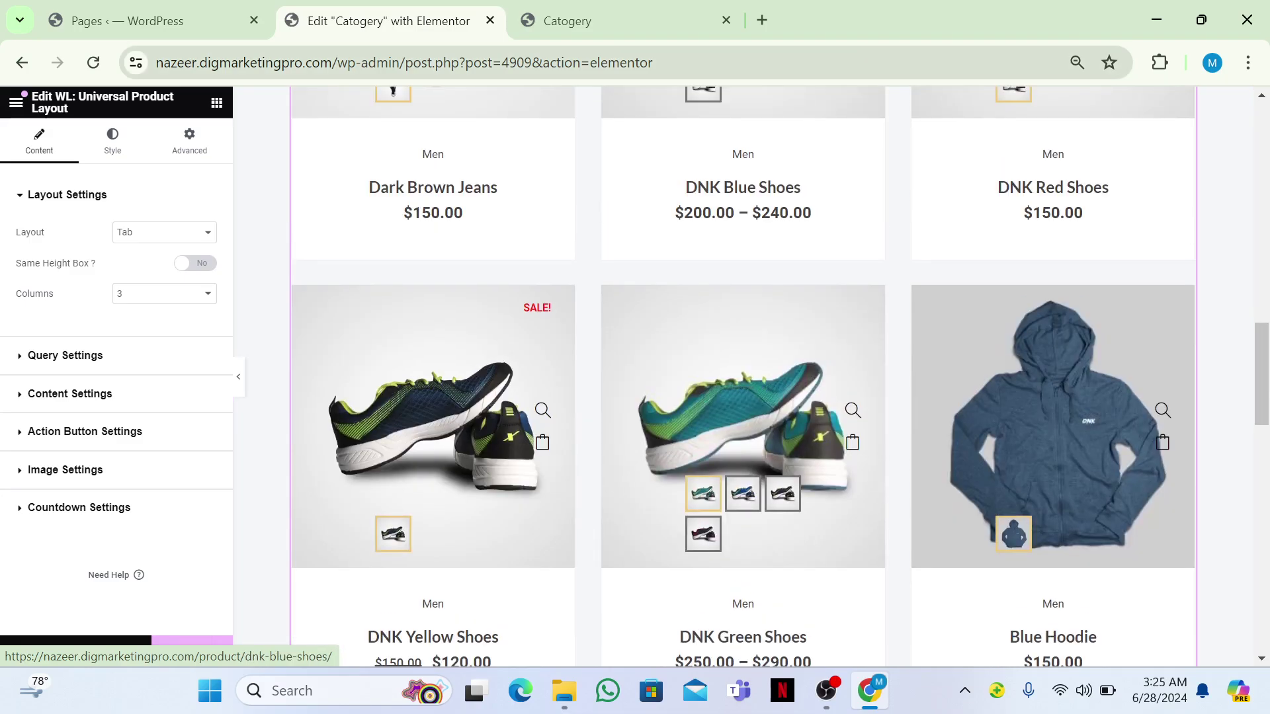
pyautogui.click(106, 142)
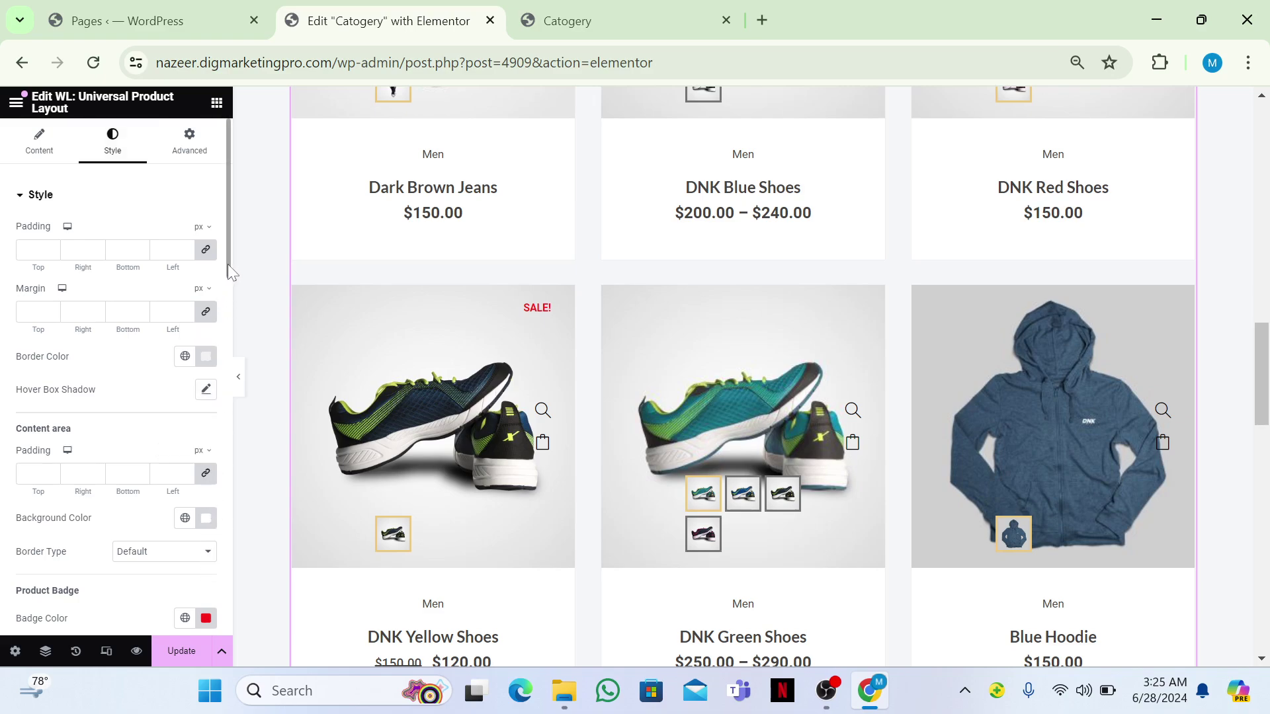
pyautogui.scroll(-6, 230, 274)
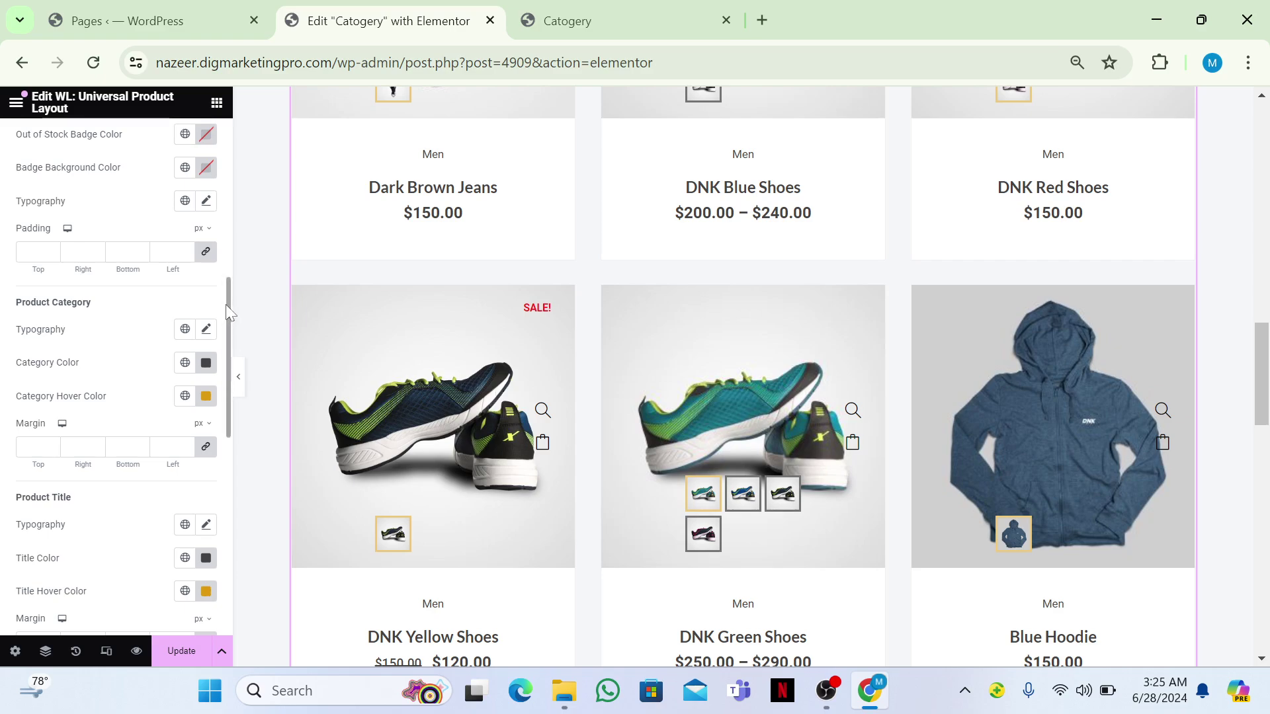
pyautogui.scroll(-5, 228, 303)
pyautogui.scroll(5, 229, 296)
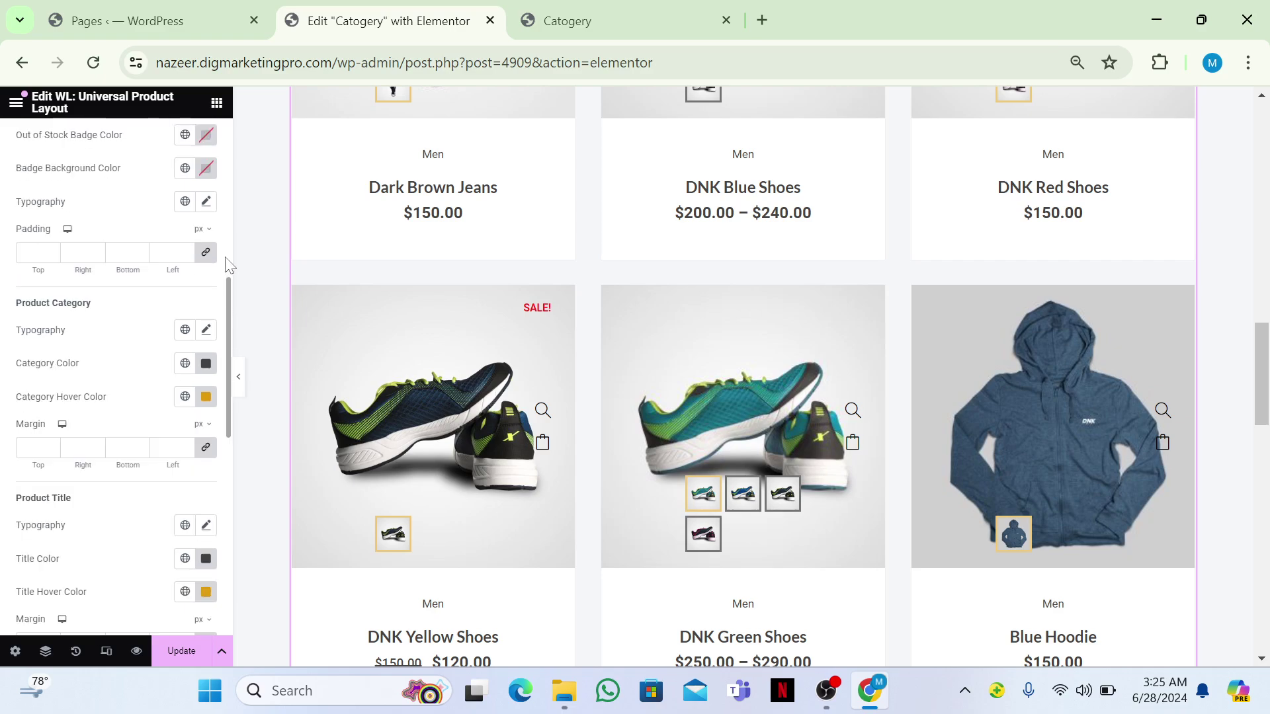
pyautogui.scroll(6, 230, 265)
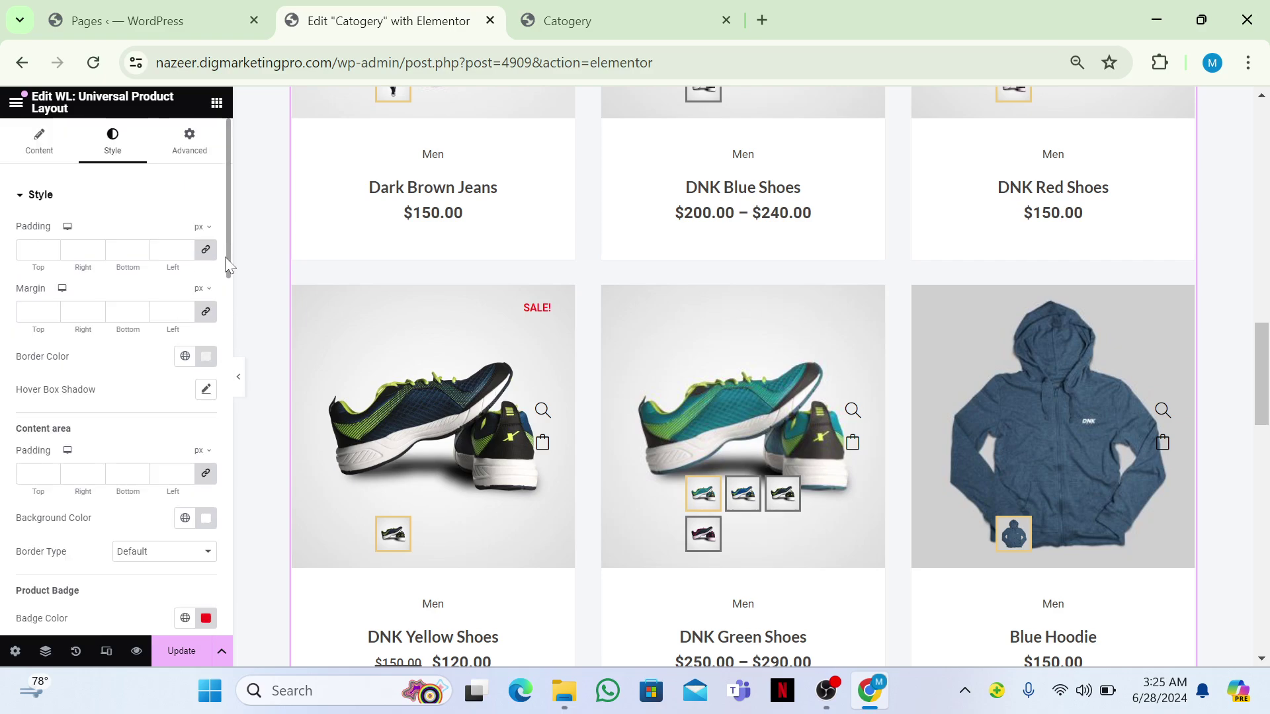
# Set the product badge color to black #000000
pyautogui.click(206, 619)
pyautogui.moveTo(176, 468)
pyautogui.mouseDown()
pyautogui.moveTo(123, 474)
pyautogui.moveTo(109, 418)
pyautogui.moveTo(104, 556)
pyautogui.mouseUp()
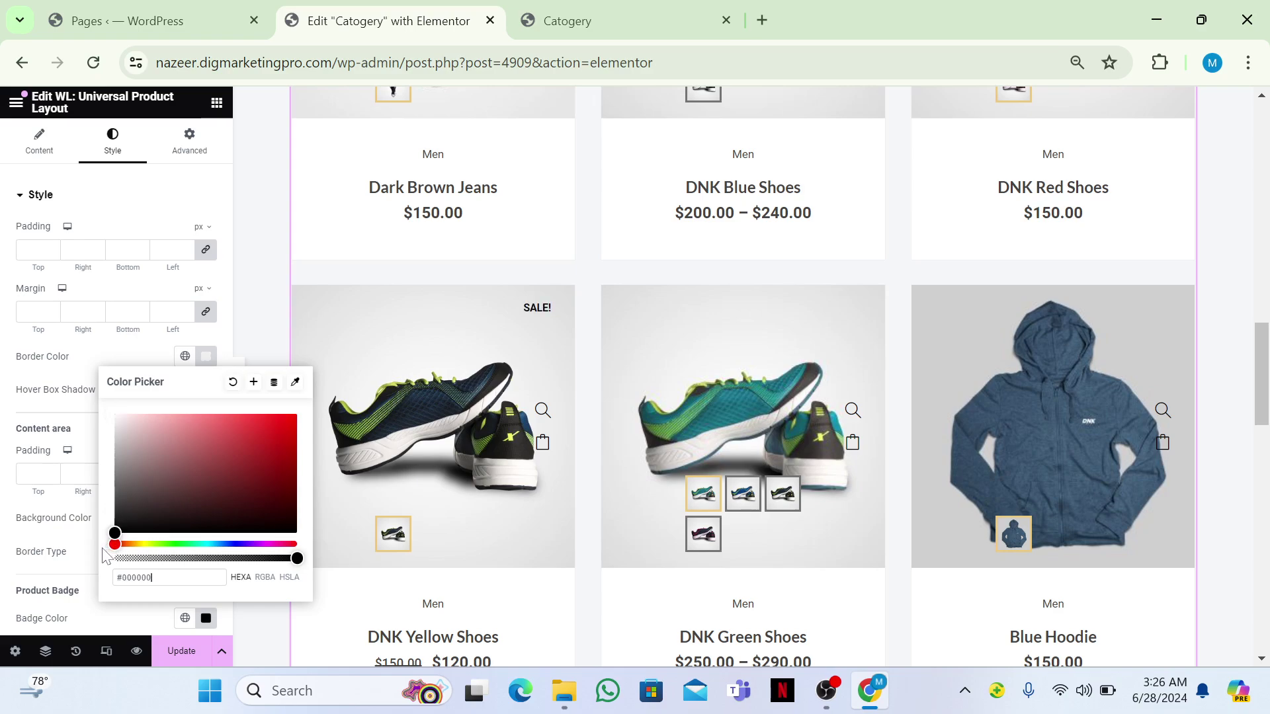
pyautogui.click(3, 298)
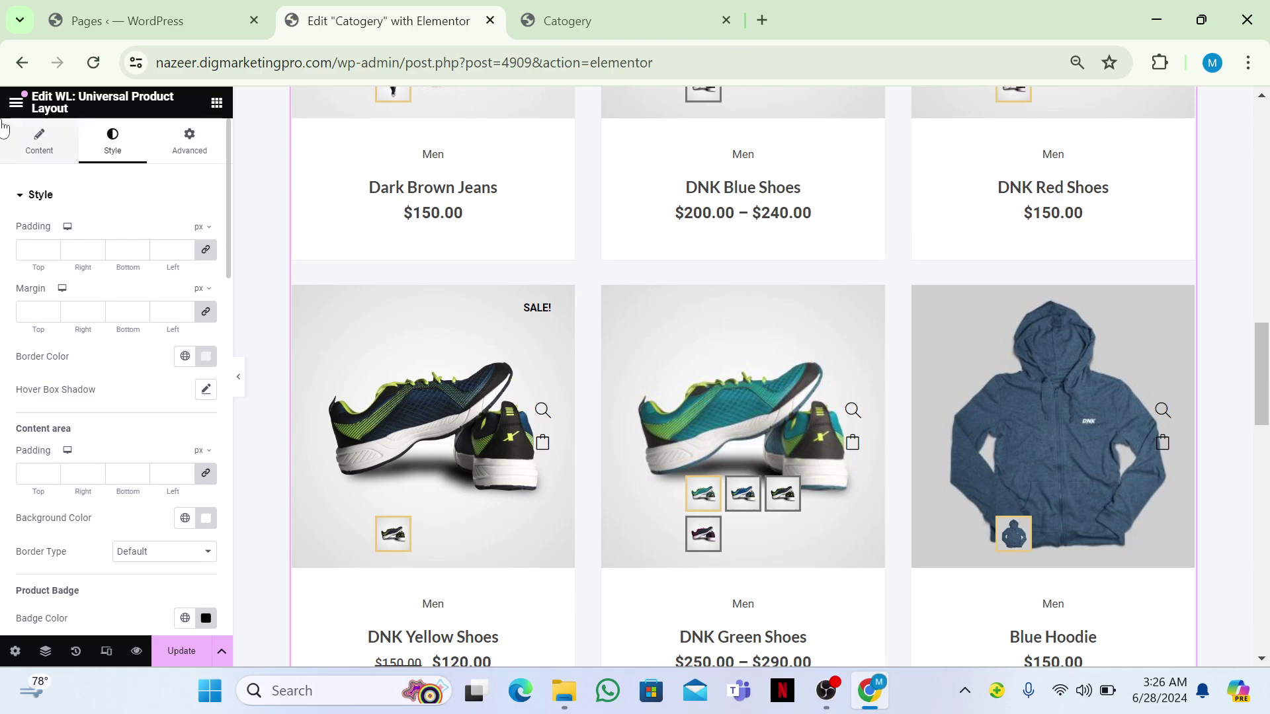
# Limit the product widget's query to 3 products
pyautogui.click(37, 156)
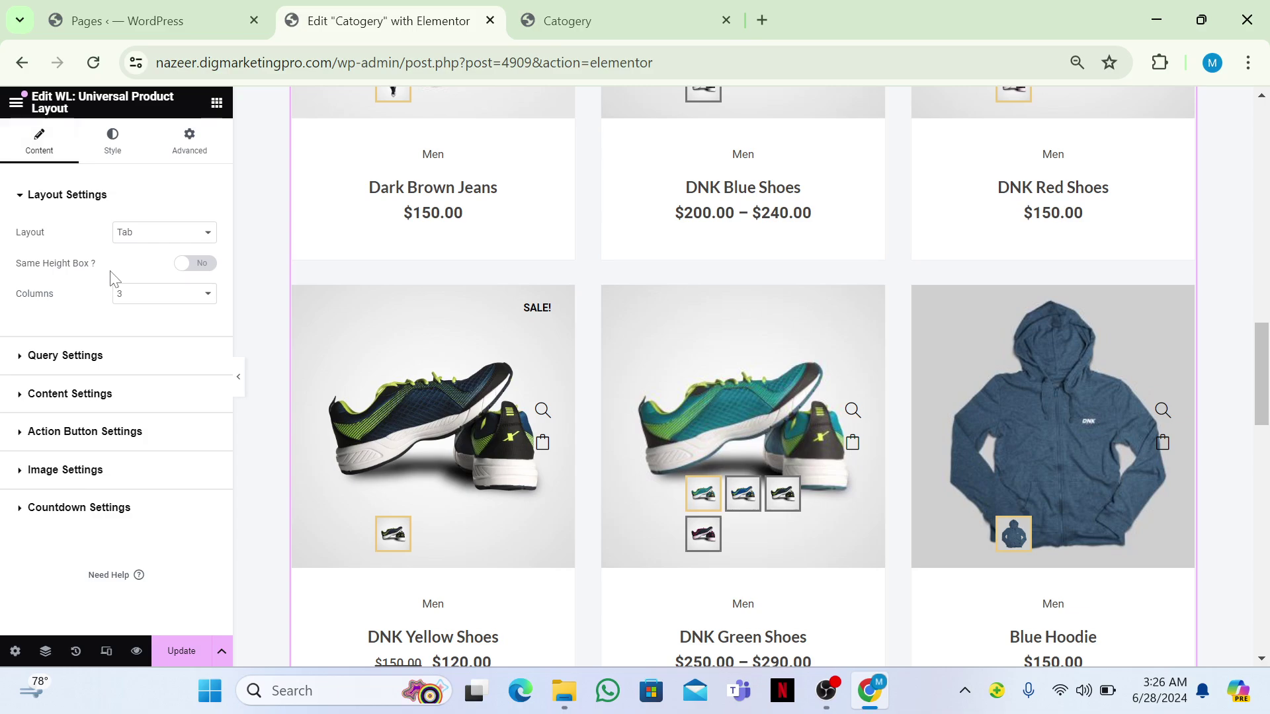
pyautogui.click(78, 358)
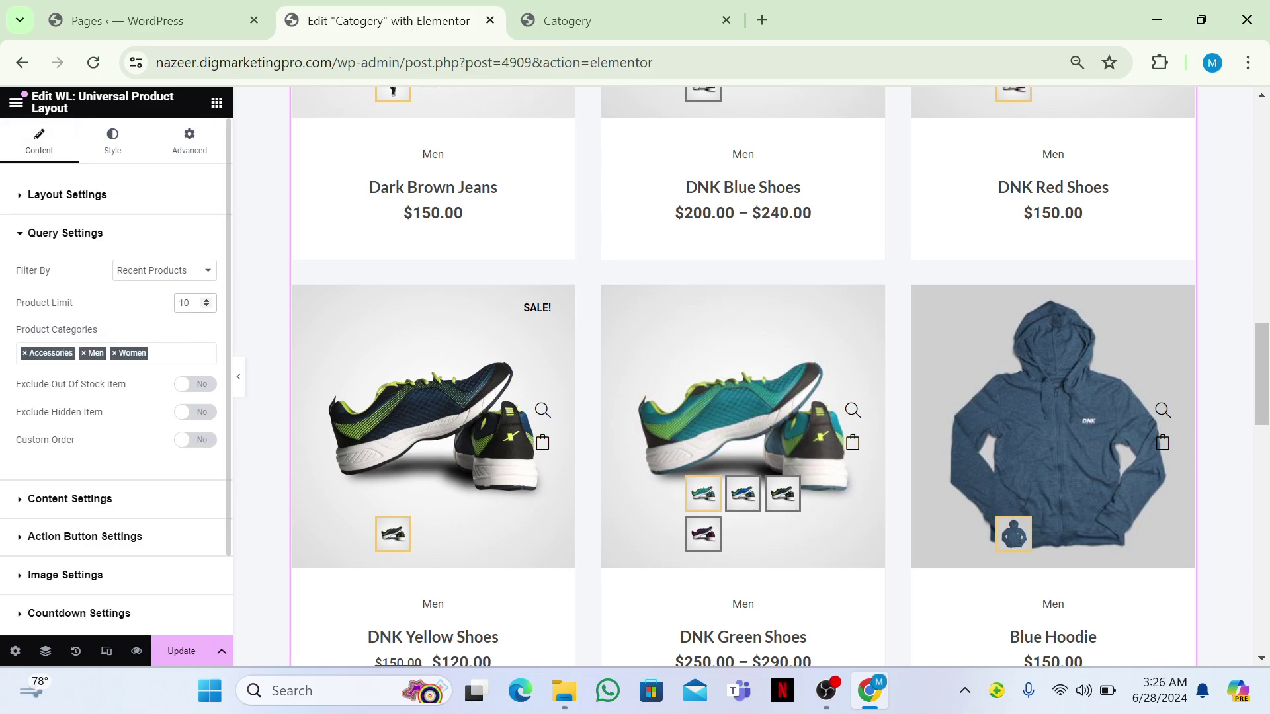
pyautogui.press('BackSpace')
pyautogui.press('BackSpace')
pyautogui.write('3')
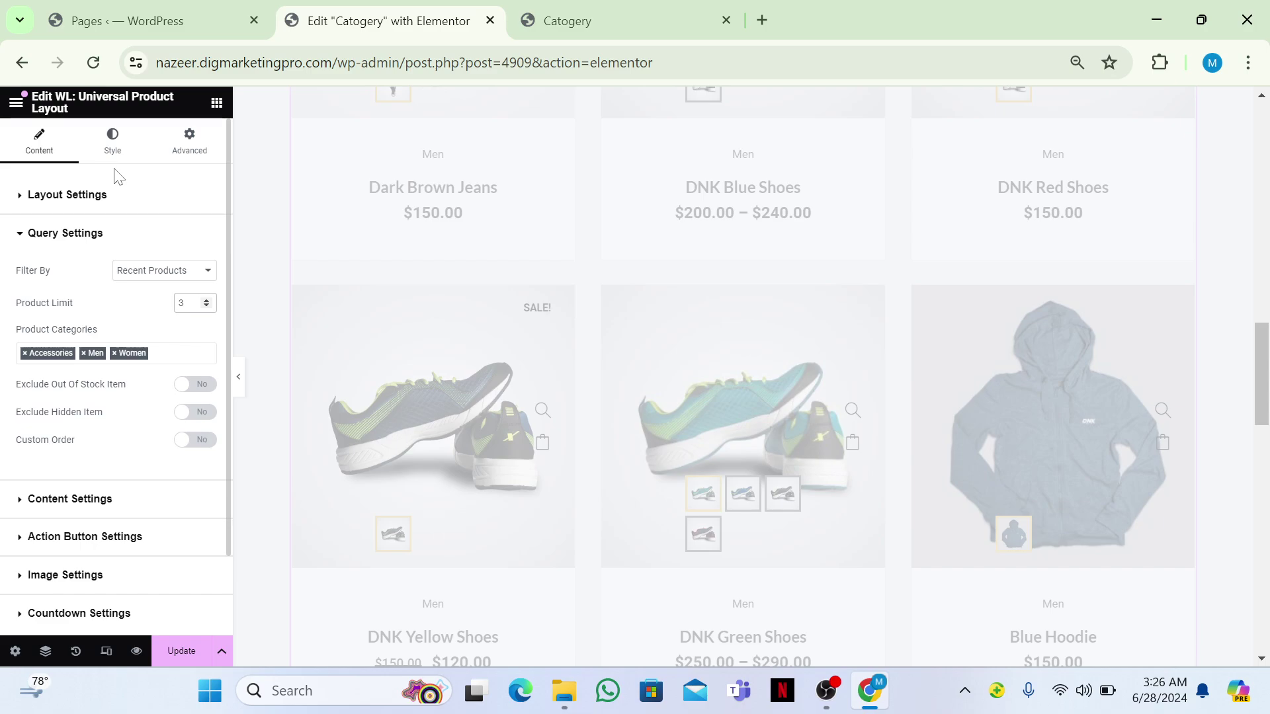
# Change the product widget's layout to Default in the layout settings
pyautogui.click(110, 207)
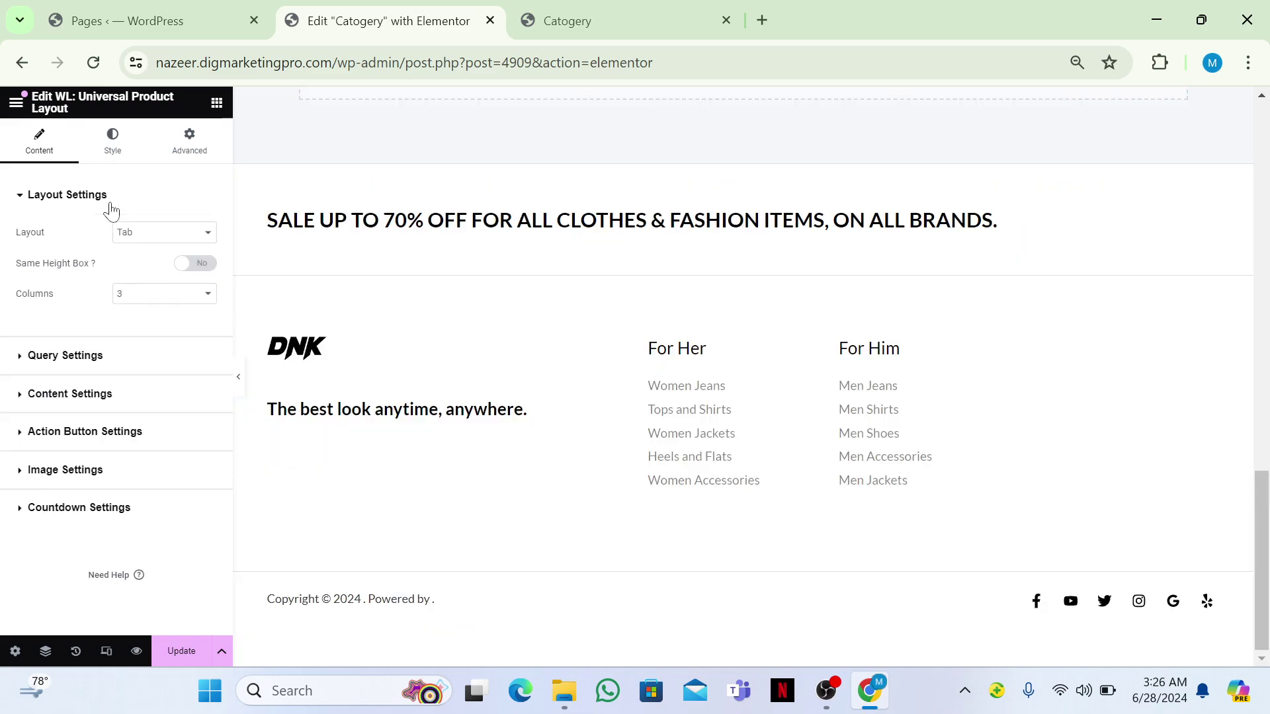
pyautogui.click(136, 246)
pyautogui.click(133, 270)
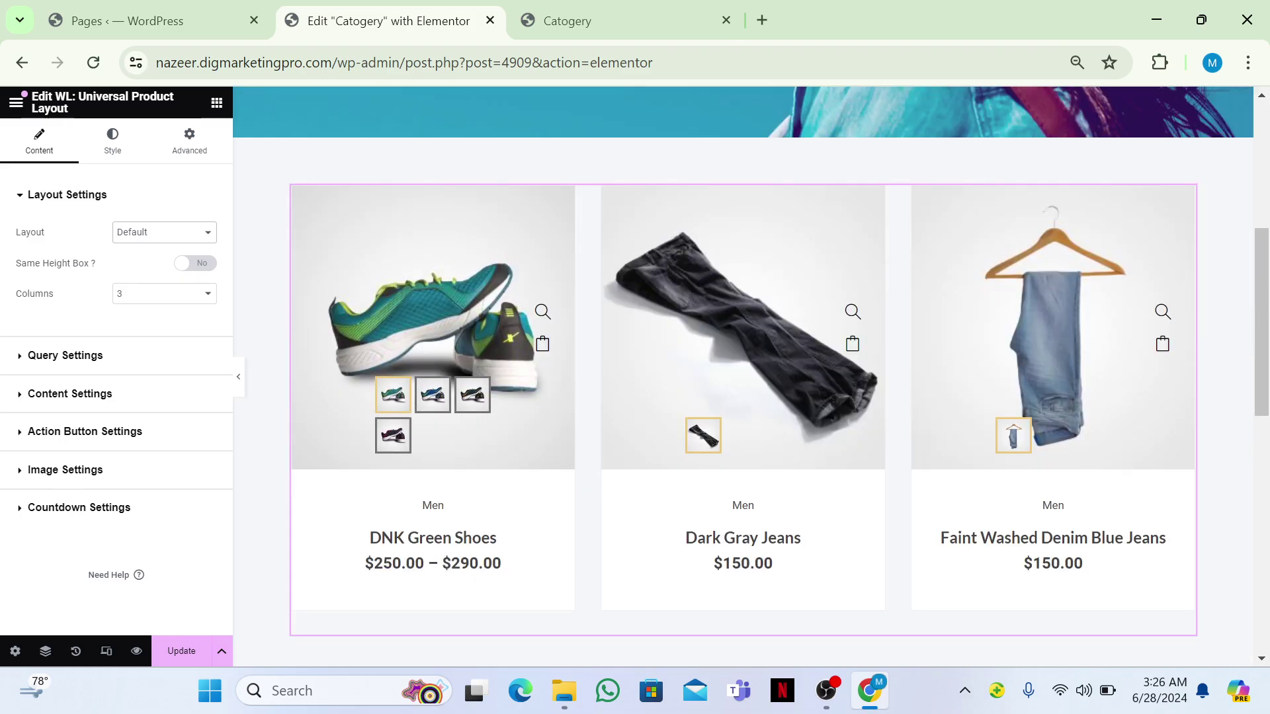
# Try red #FF0000 as the product category color and revert it
pyautogui.click(111, 132)
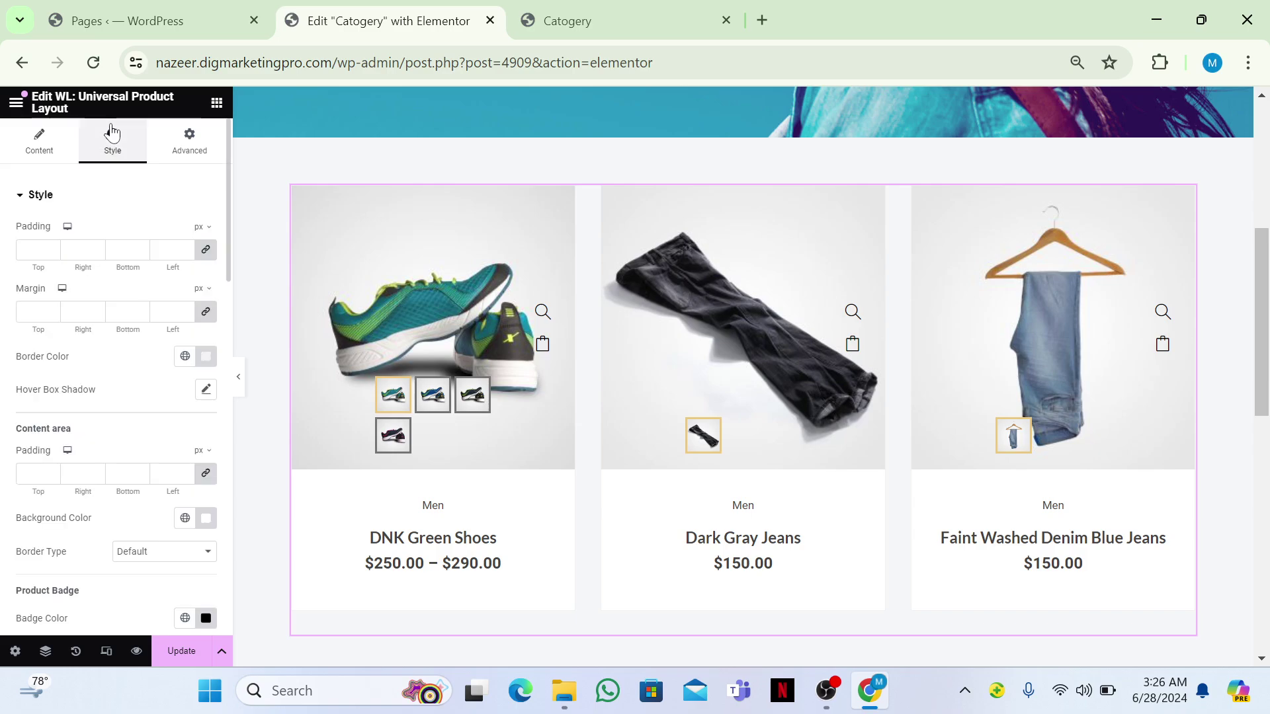
pyautogui.scroll(-8, 227, 301)
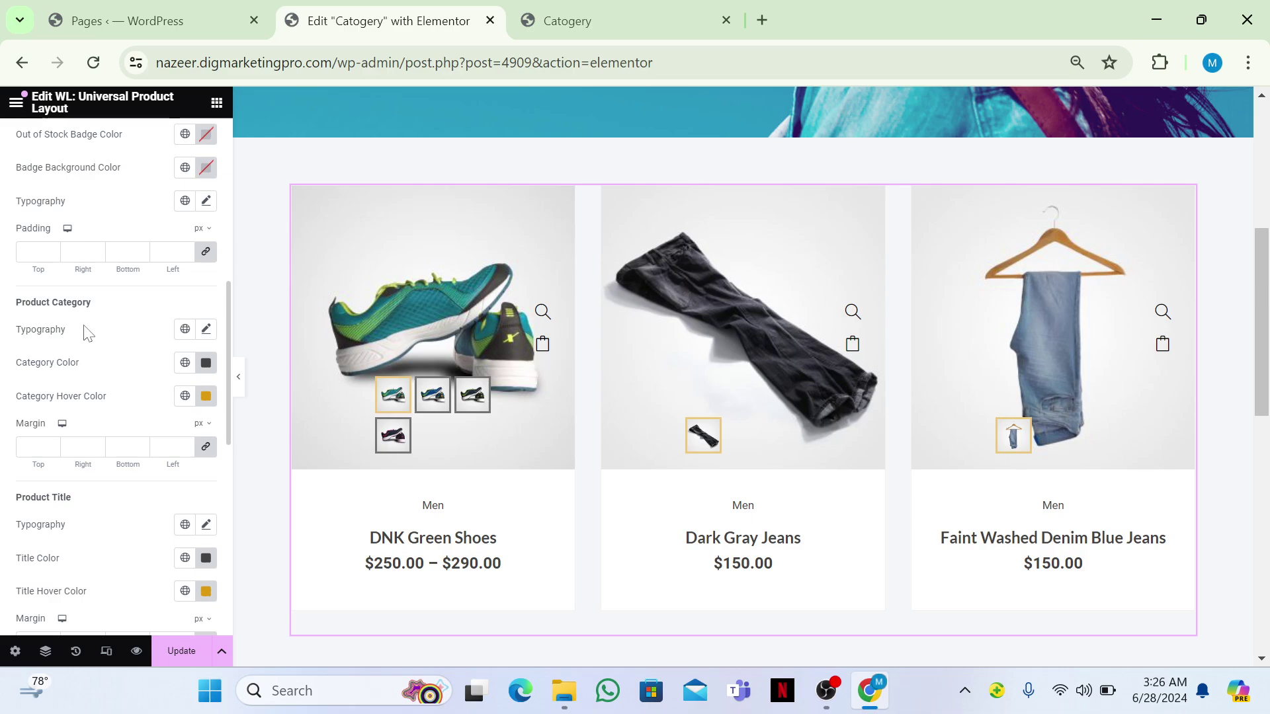
pyautogui.click(205, 363)
pyautogui.moveTo(150, 437); pyautogui.dragTo(282, 427)
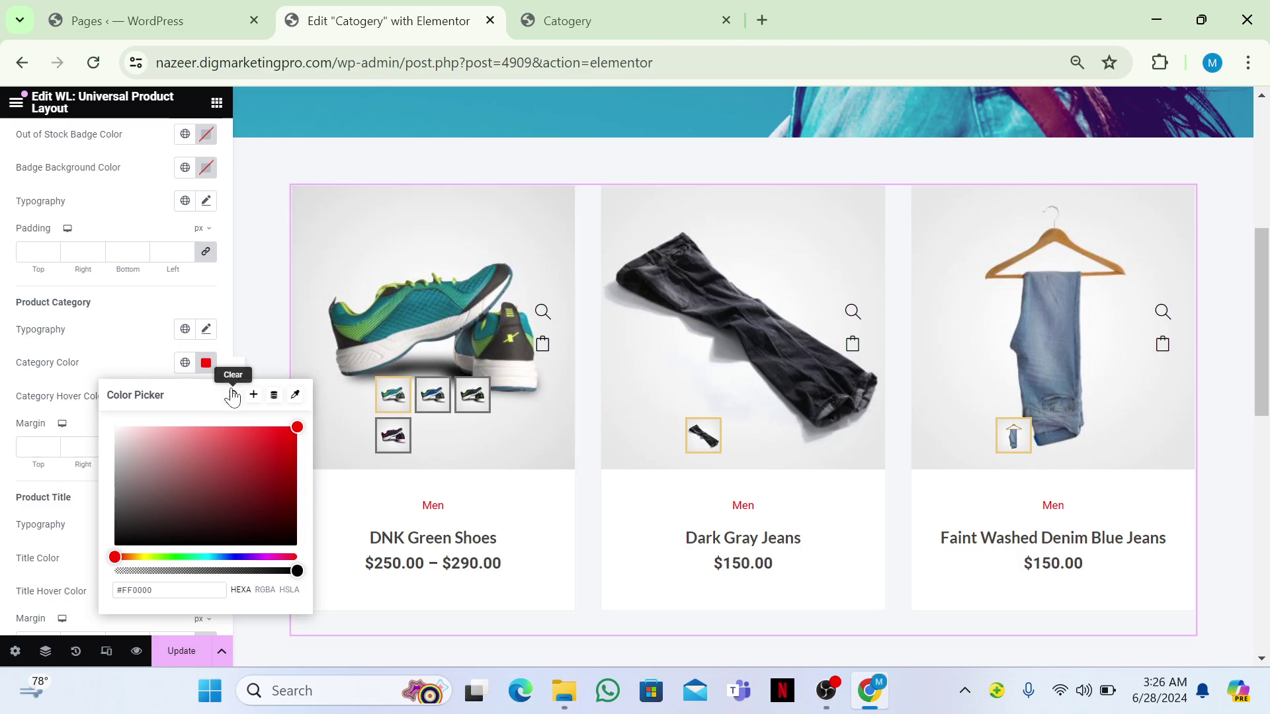
pyautogui.click(154, 361)
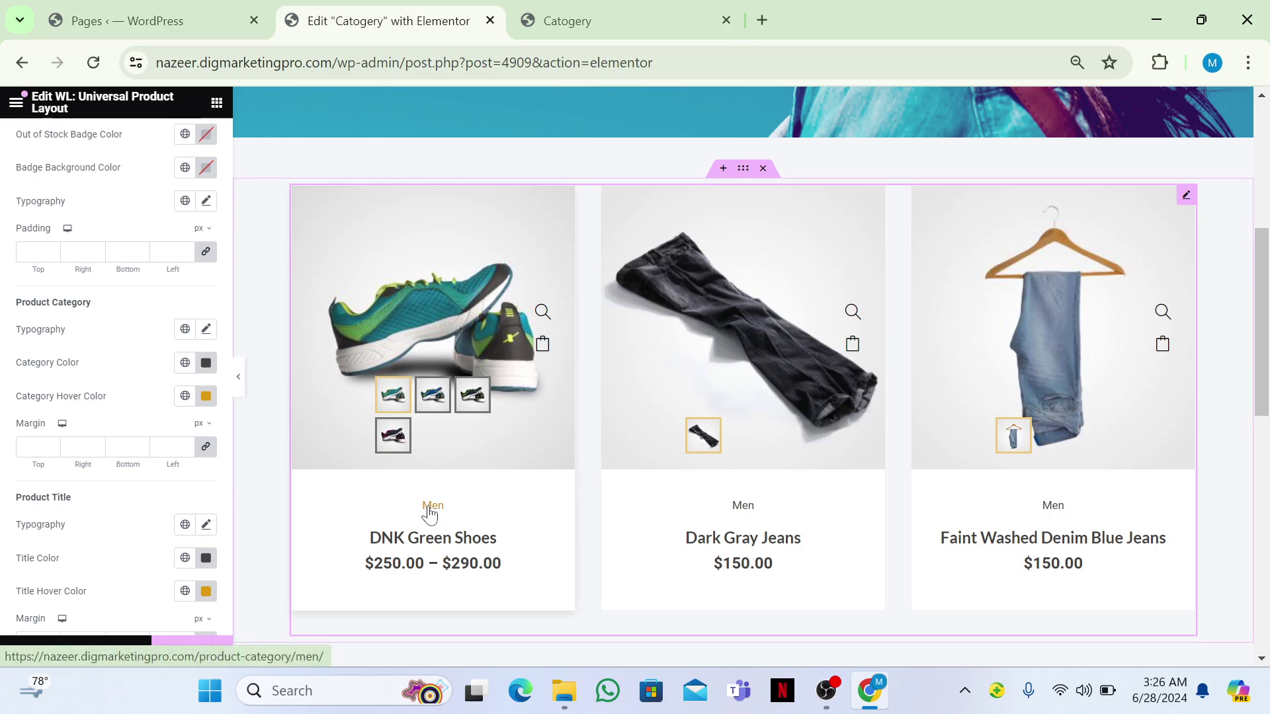
# Try purple #A00AA4 as the product category hover color and settle on dark purple #301131
pyautogui.click(206, 396)
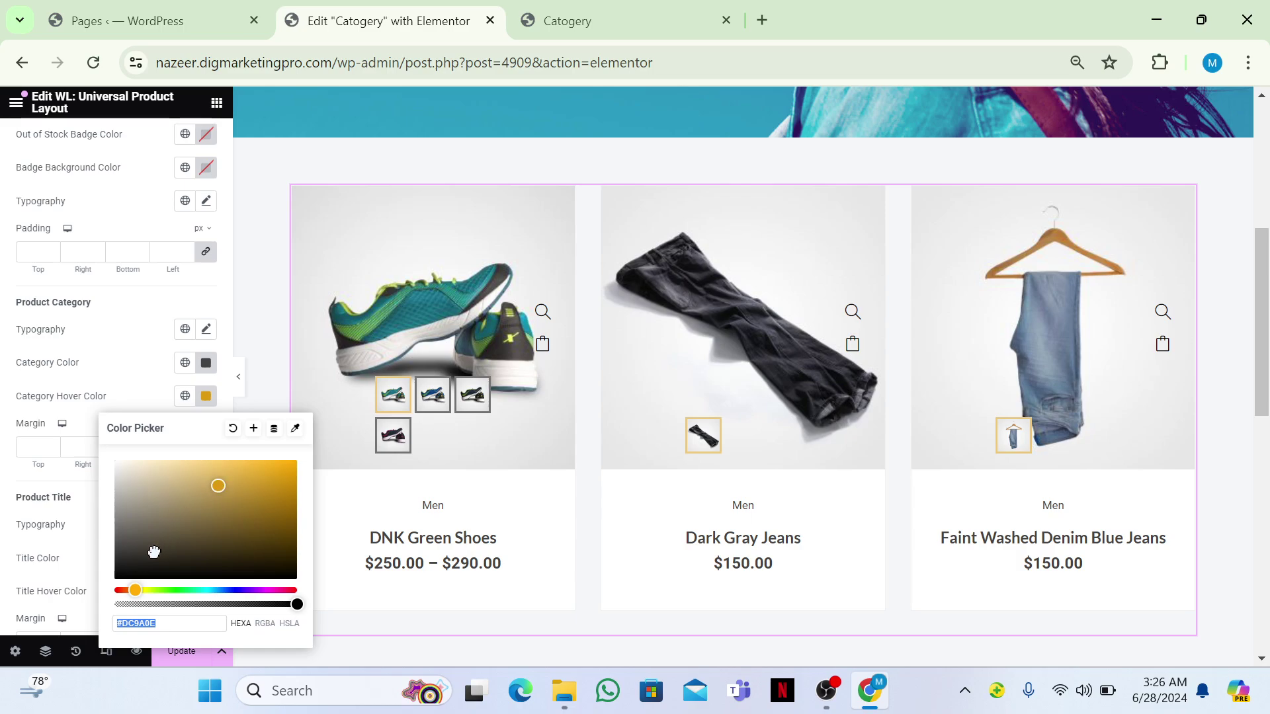
pyautogui.moveTo(155, 552); pyautogui.dragTo(235, 556)
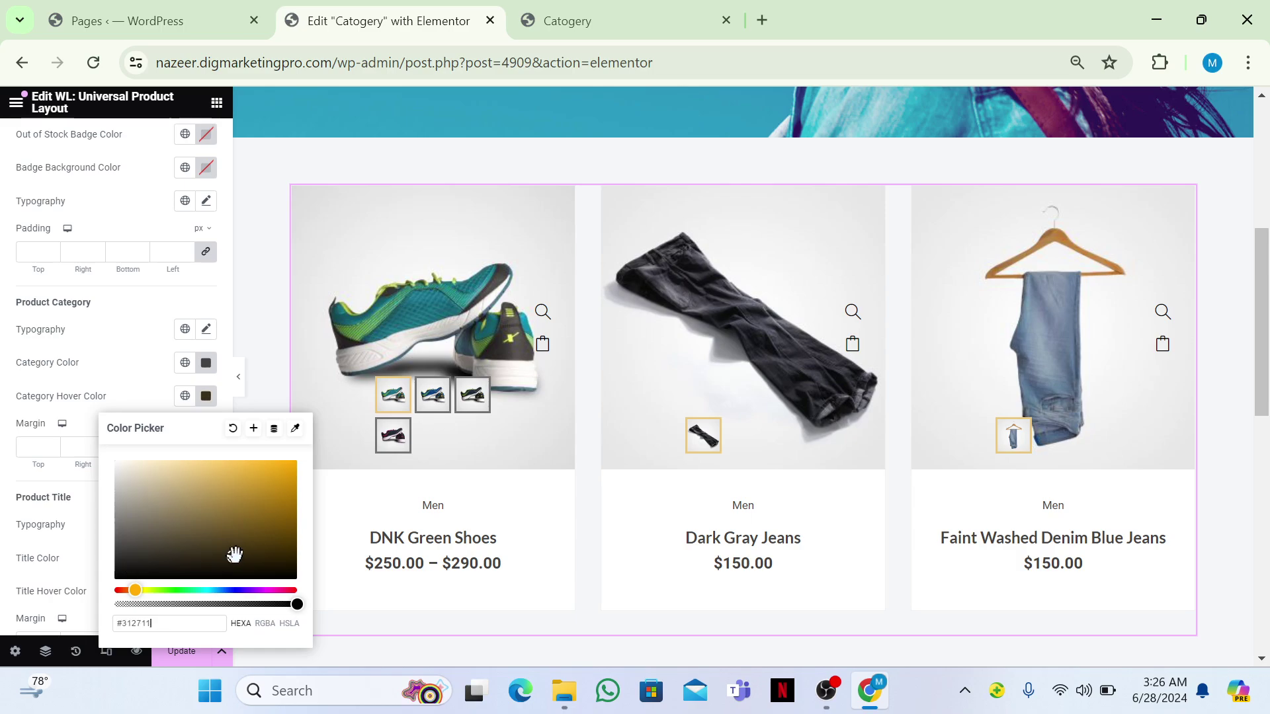
pyautogui.click(265, 589)
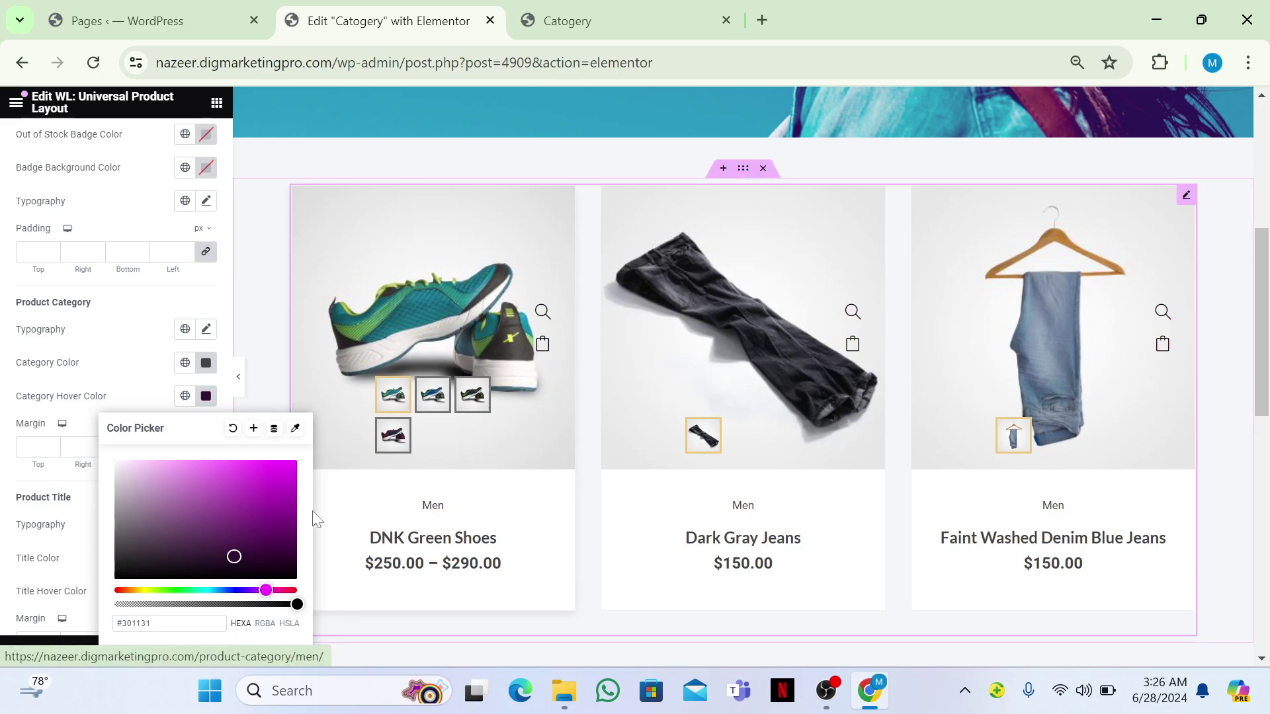
pyautogui.click(286, 503)
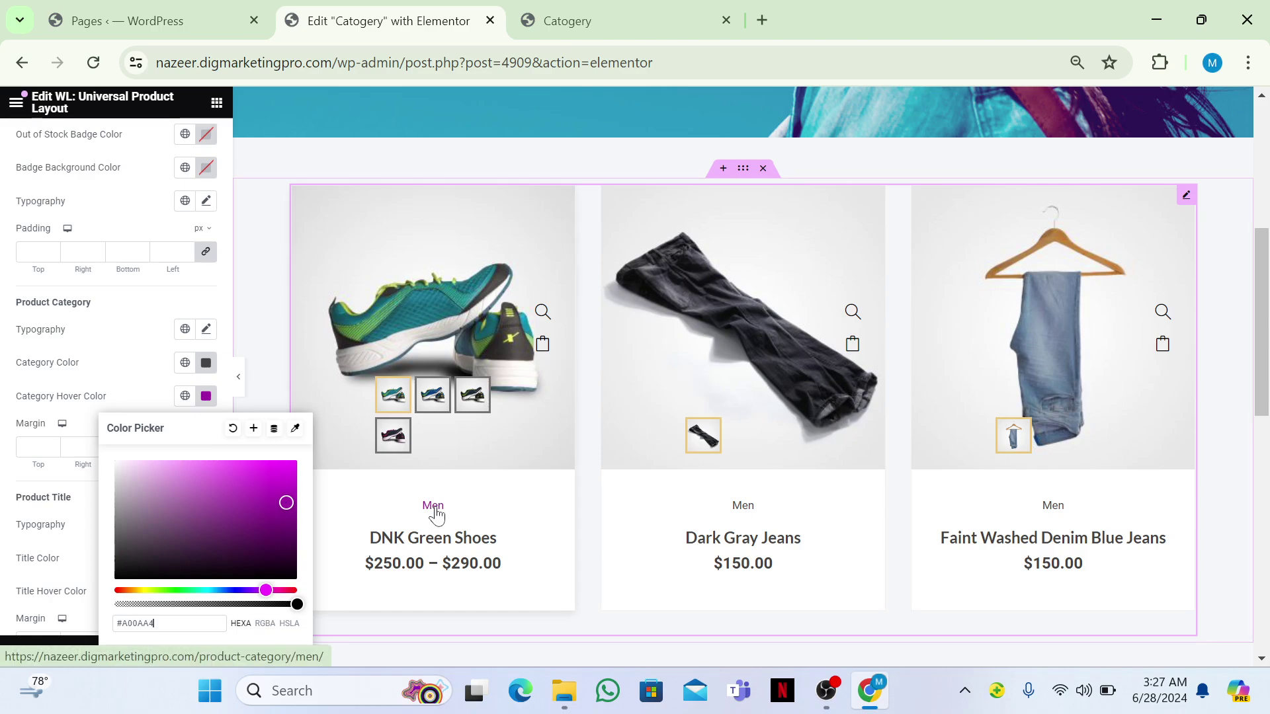
pyautogui.click(159, 396)
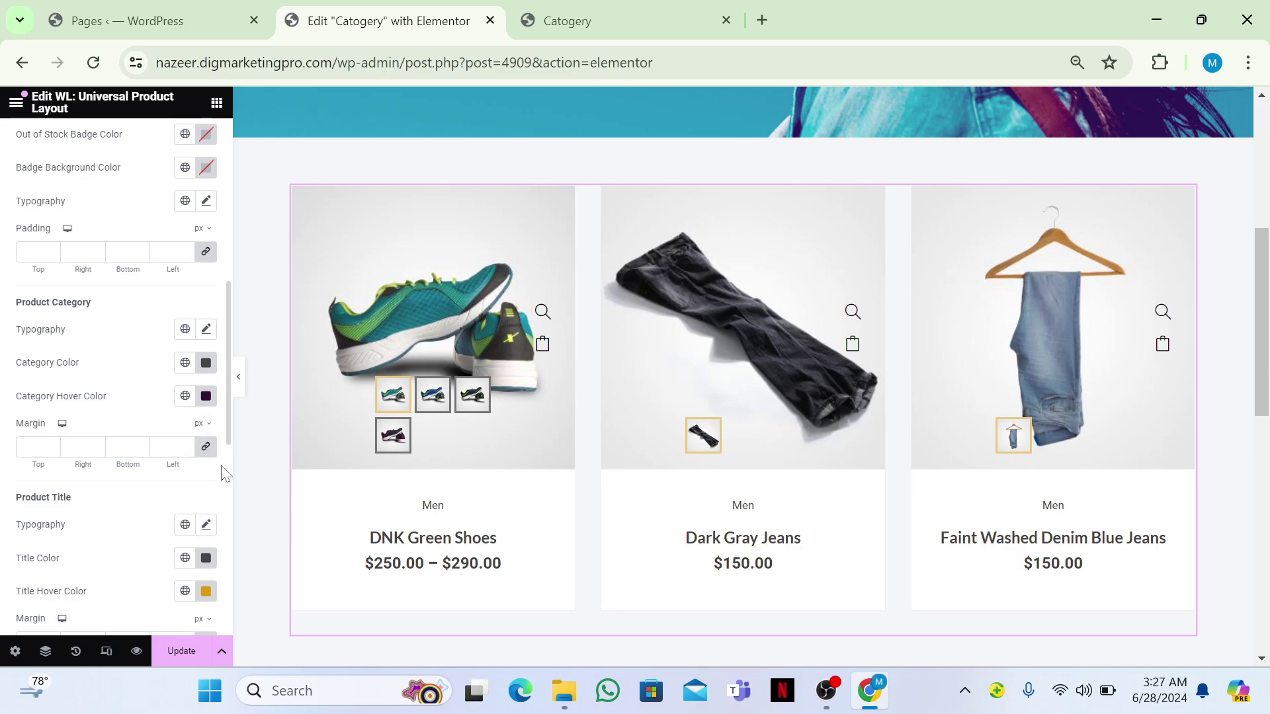
# Try red #FF0000 as the product sale price color and revert it
pyautogui.moveTo(229, 440); pyautogui.dragTo(229, 543)
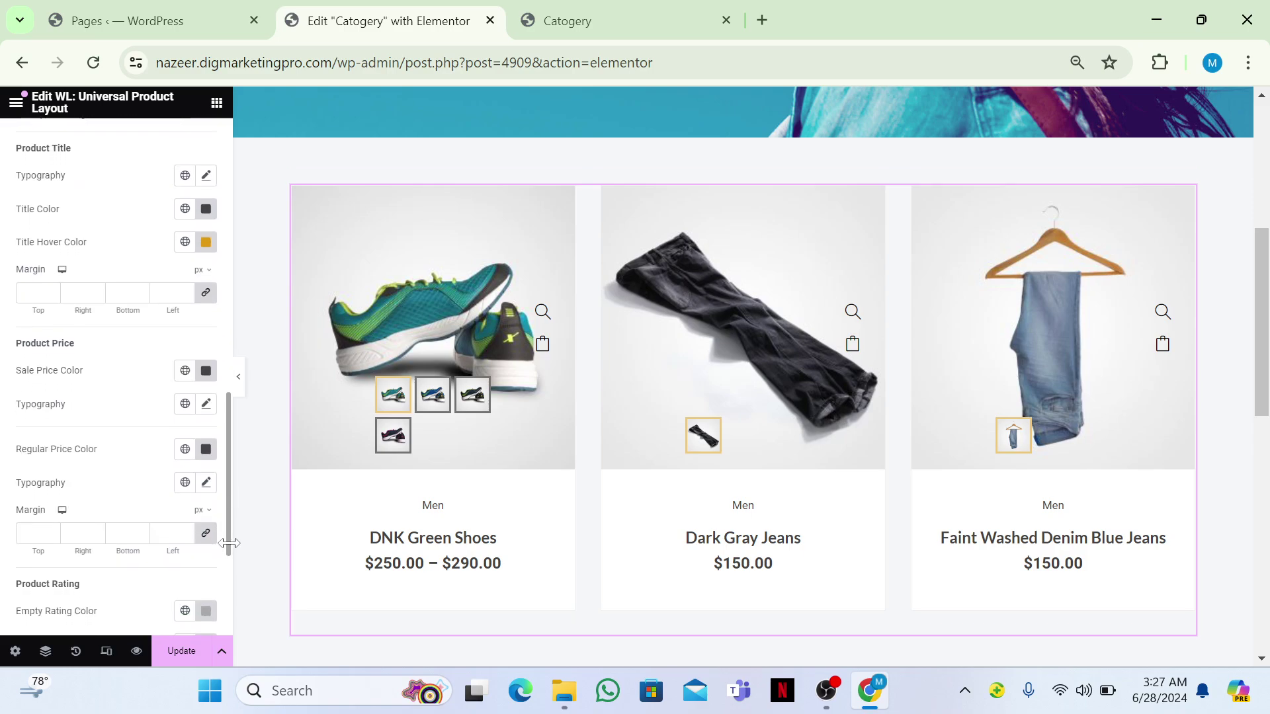
pyautogui.scroll(-1, 230, 543)
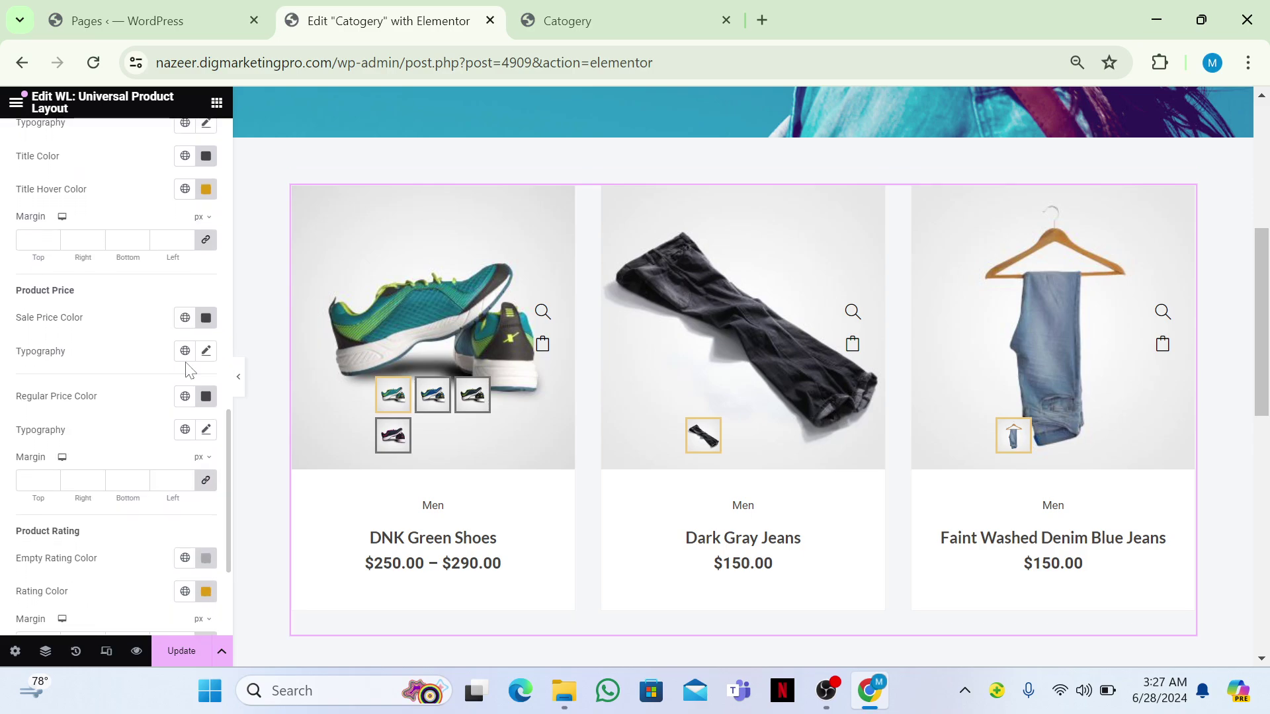
pyautogui.click(206, 317)
pyautogui.moveTo(212, 390); pyautogui.dragTo(298, 359)
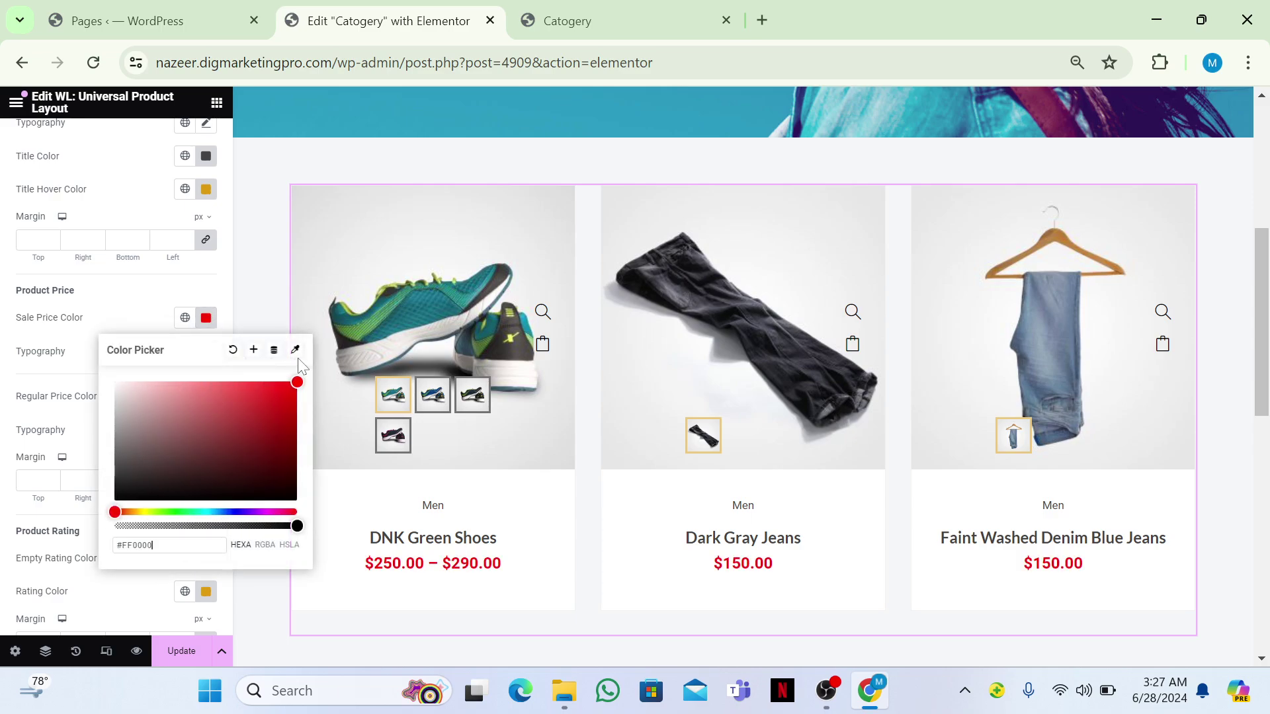
pyautogui.click(236, 353)
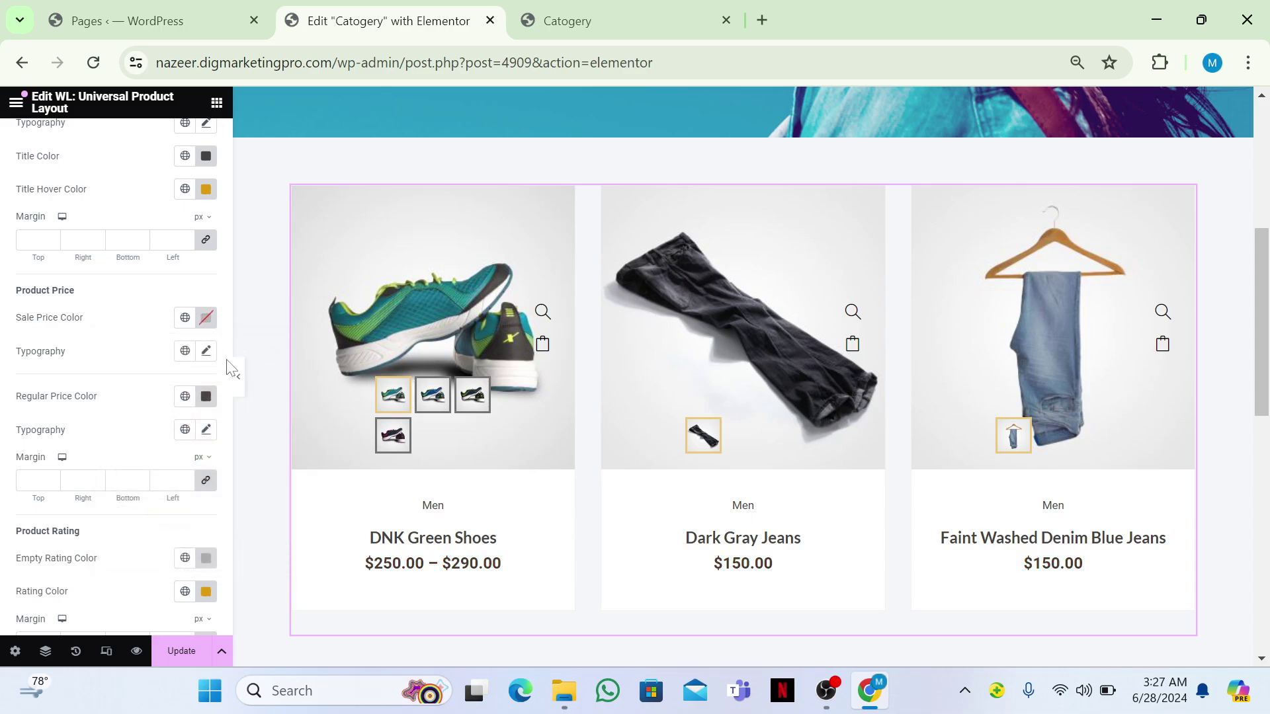
# Try a font size of 123 px for the product action button icons and undo it
pyautogui.scroll(8, 223, 356)
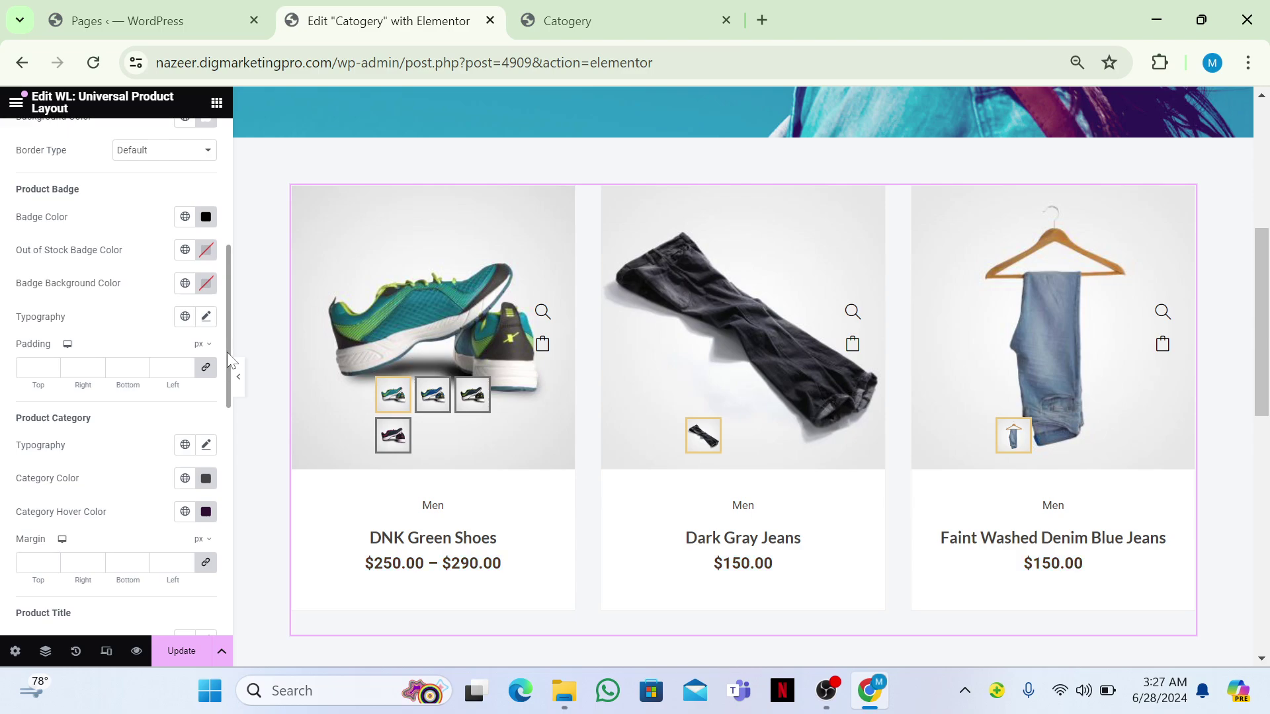
pyautogui.moveTo(228, 352); pyautogui.dragTo(228, 614)
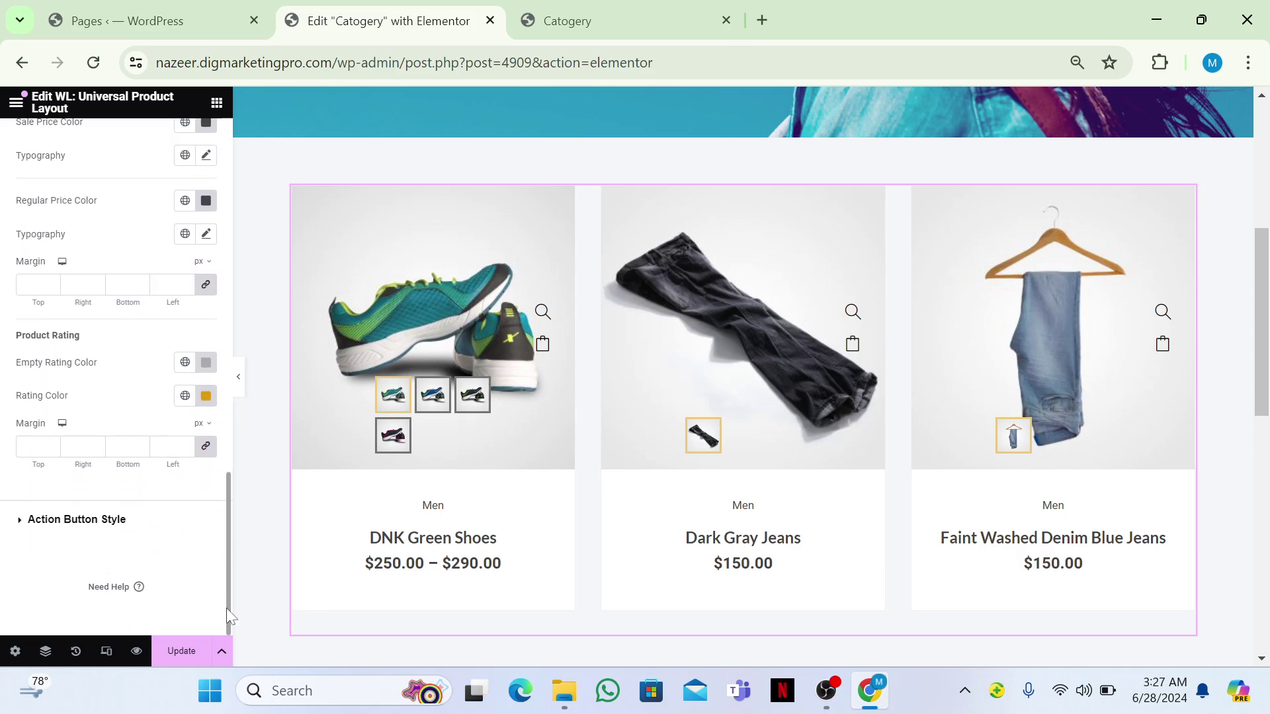
pyautogui.click(106, 522)
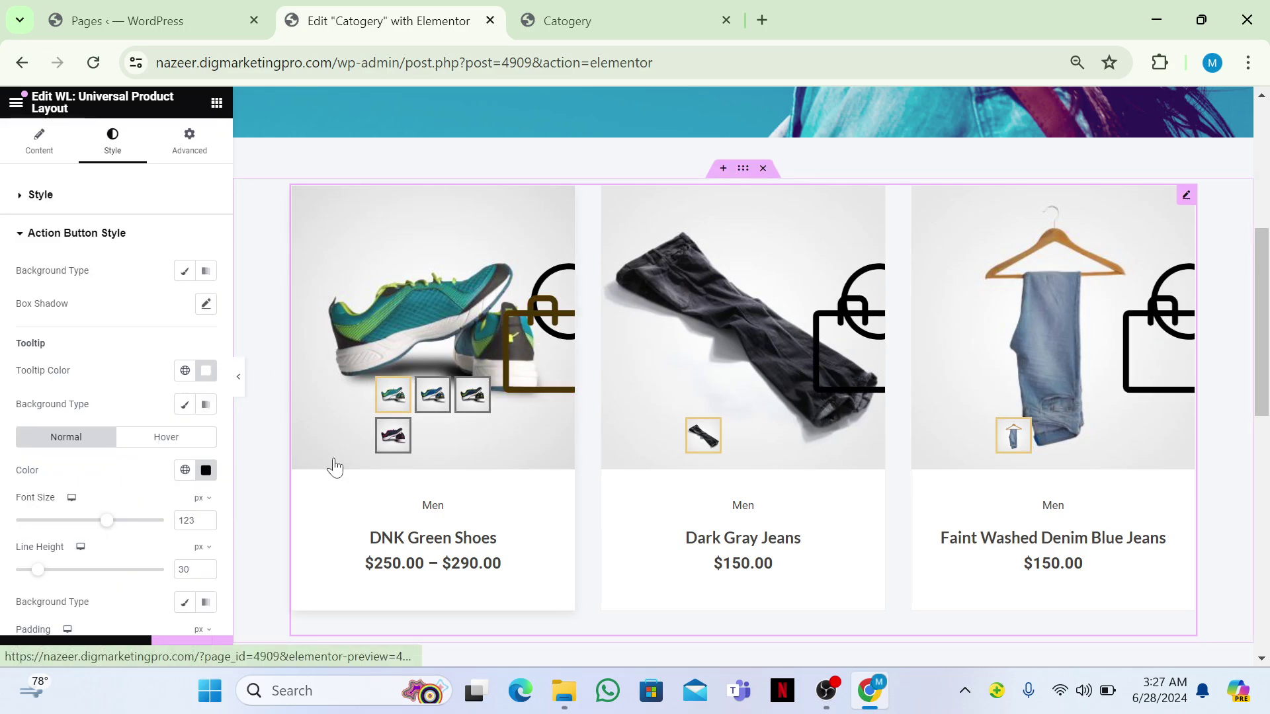
pyautogui.hotkey('ctrl', 'z')
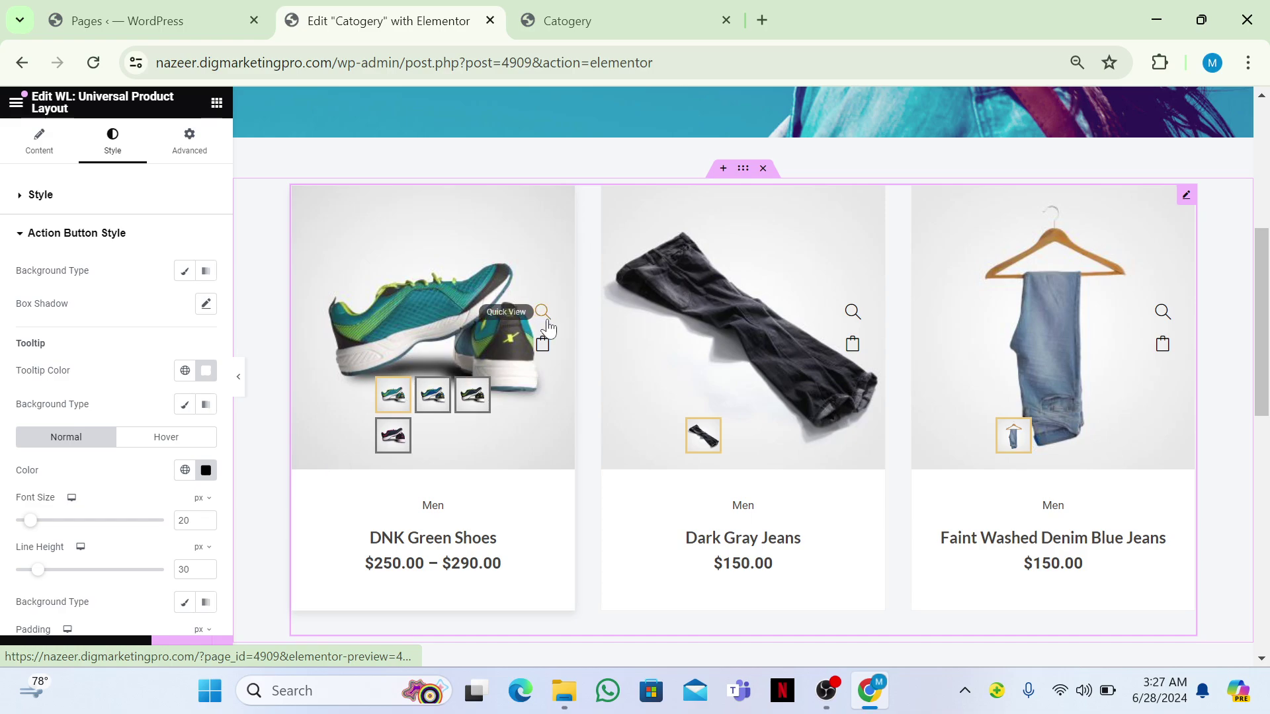
# Try red #FF0000 as the action buttons' normal icon color and undo it
pyautogui.click(205, 470)
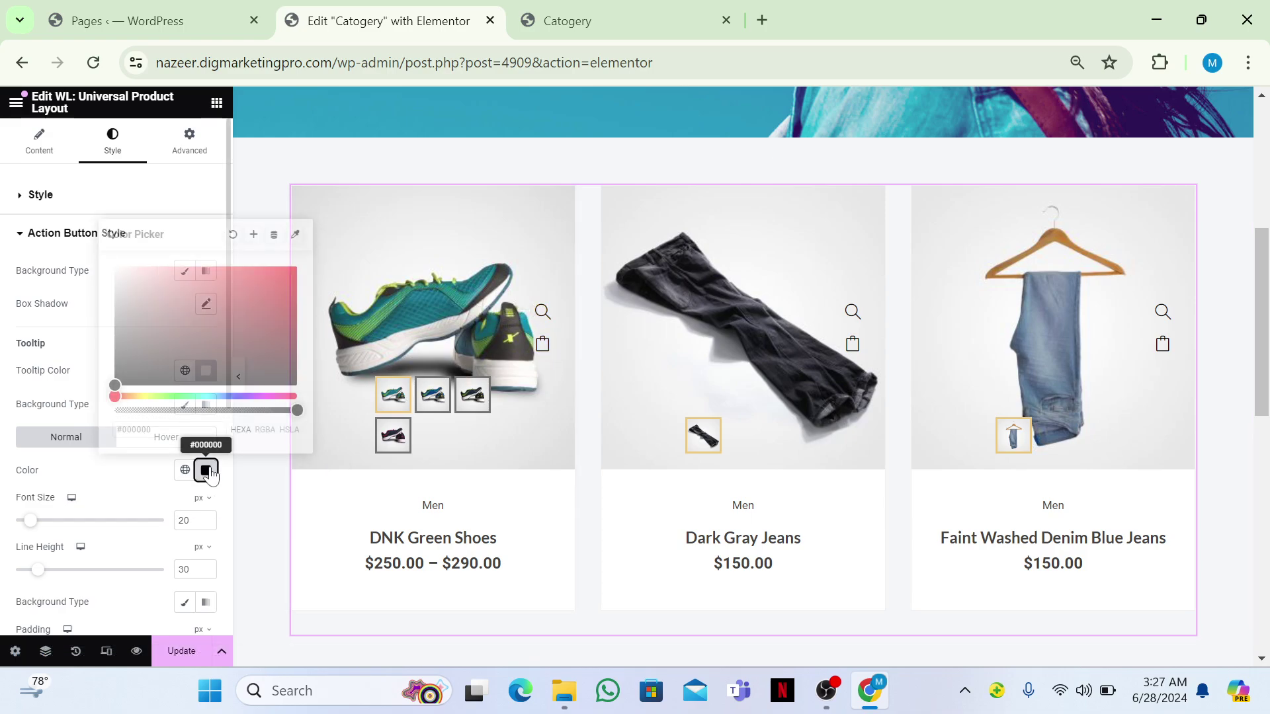
pyautogui.moveTo(255, 340); pyautogui.dragTo(306, 263)
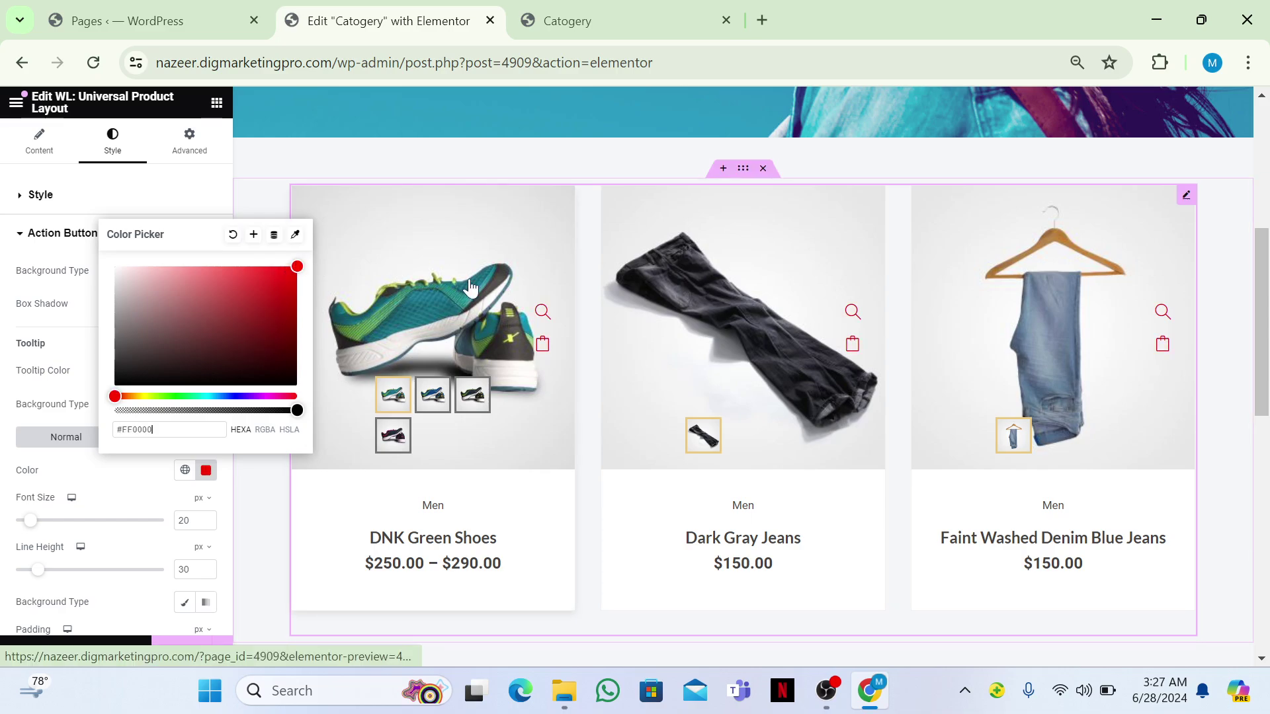
pyautogui.moveTo(177, 266)
pyautogui.mouseDown()
pyautogui.moveTo(113, 263)
pyautogui.moveTo(280, 265)
pyautogui.moveTo(283, 277)
pyautogui.mouseUp()
pyautogui.click(89, 340)
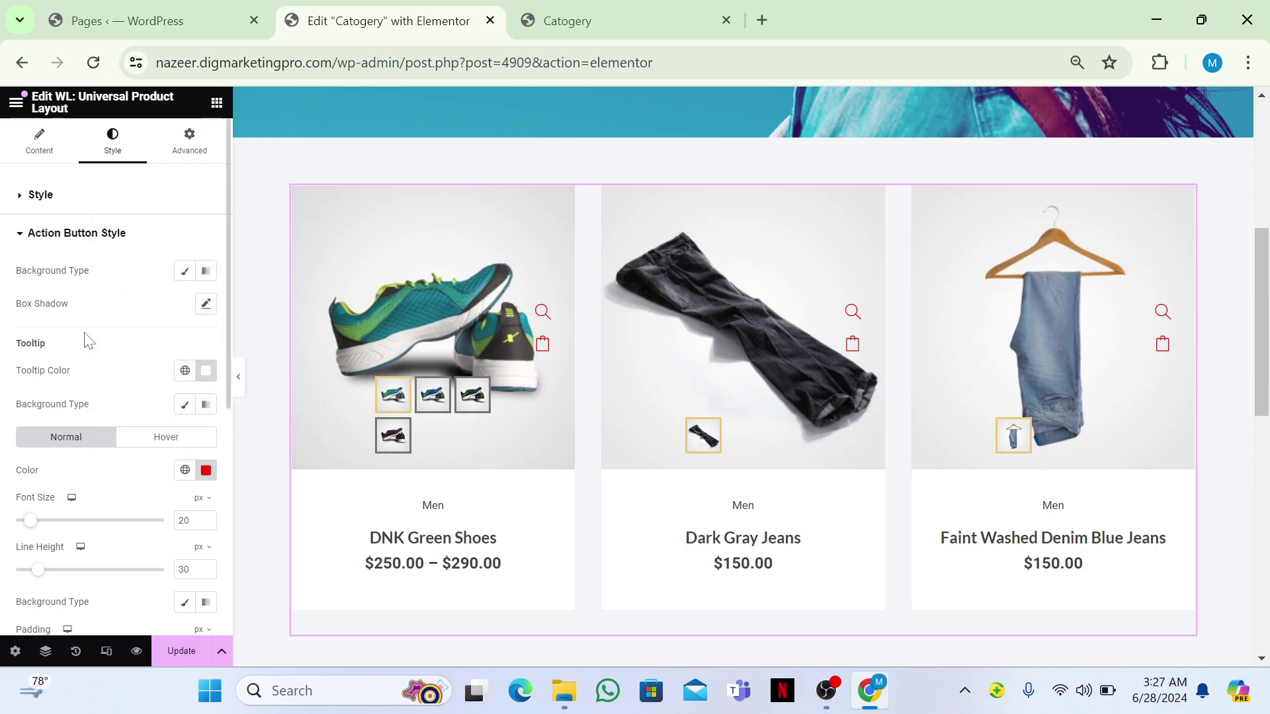
pyautogui.hotkey('ctrl', 'z')
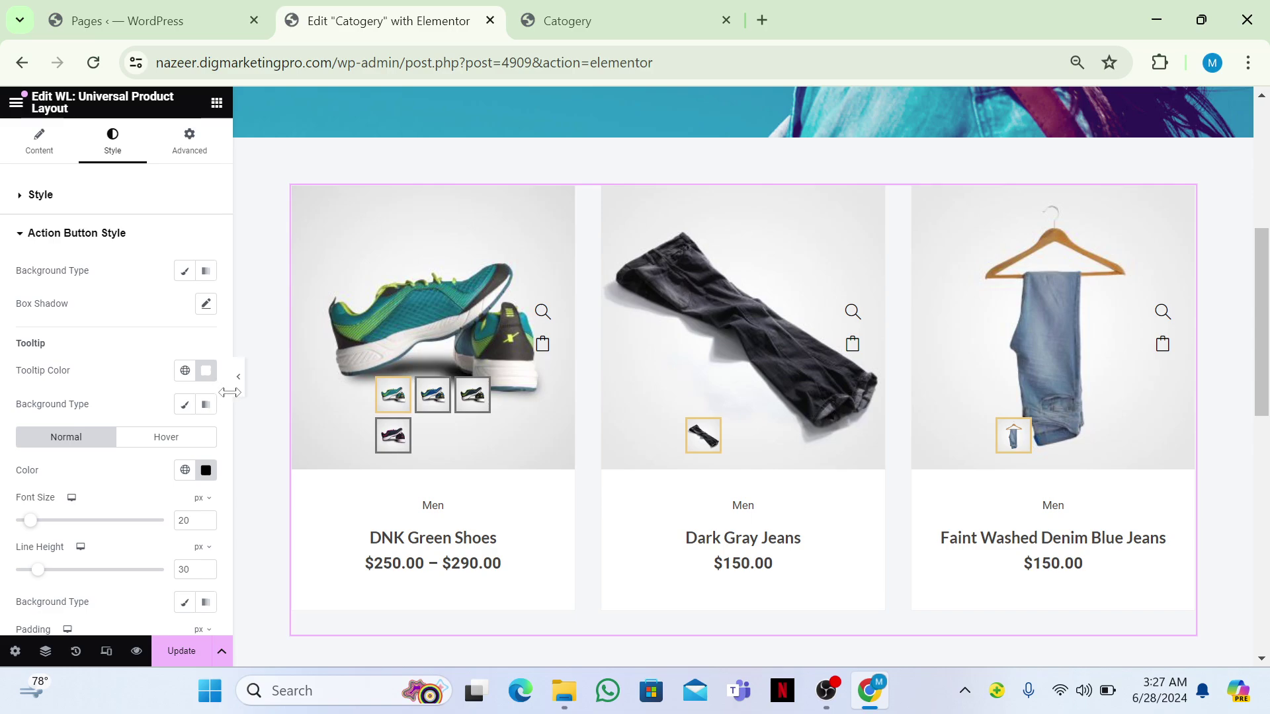
# Set the action buttons' normal background type to Classic, trying red #FF0707 as its color and removing that color again
pyautogui.scroll(-6, 225, 396)
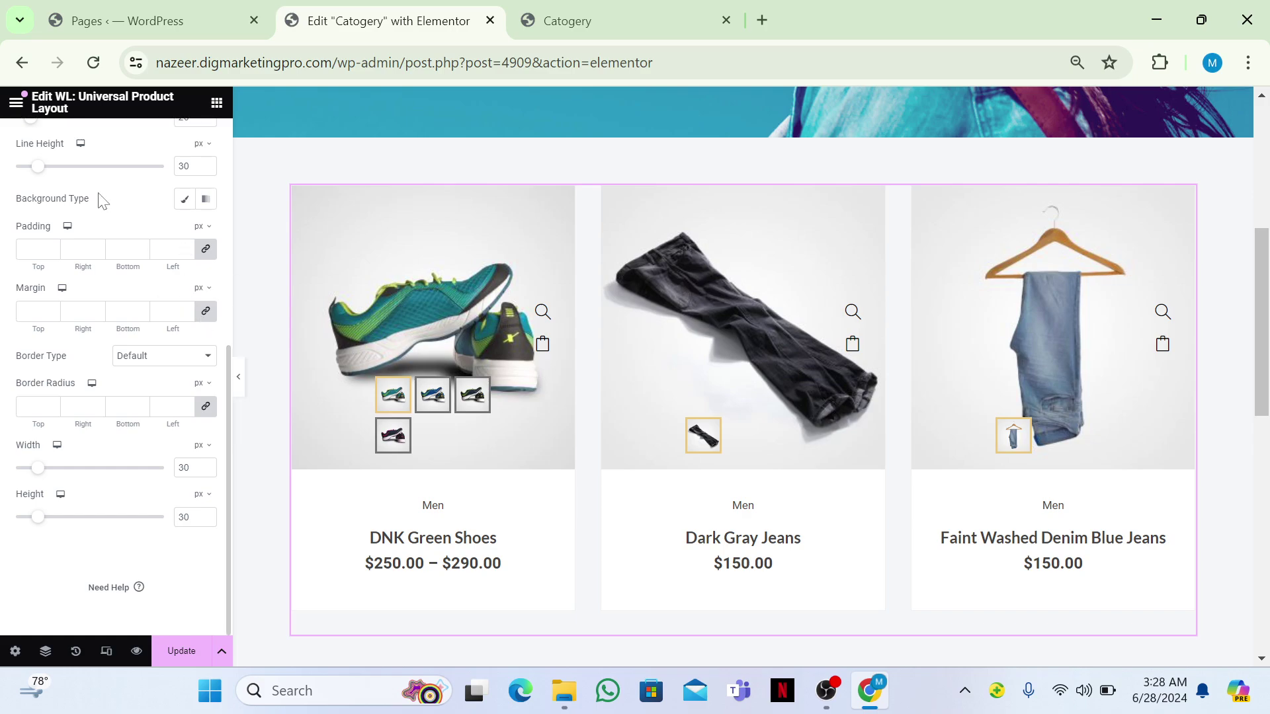
pyautogui.click(178, 201)
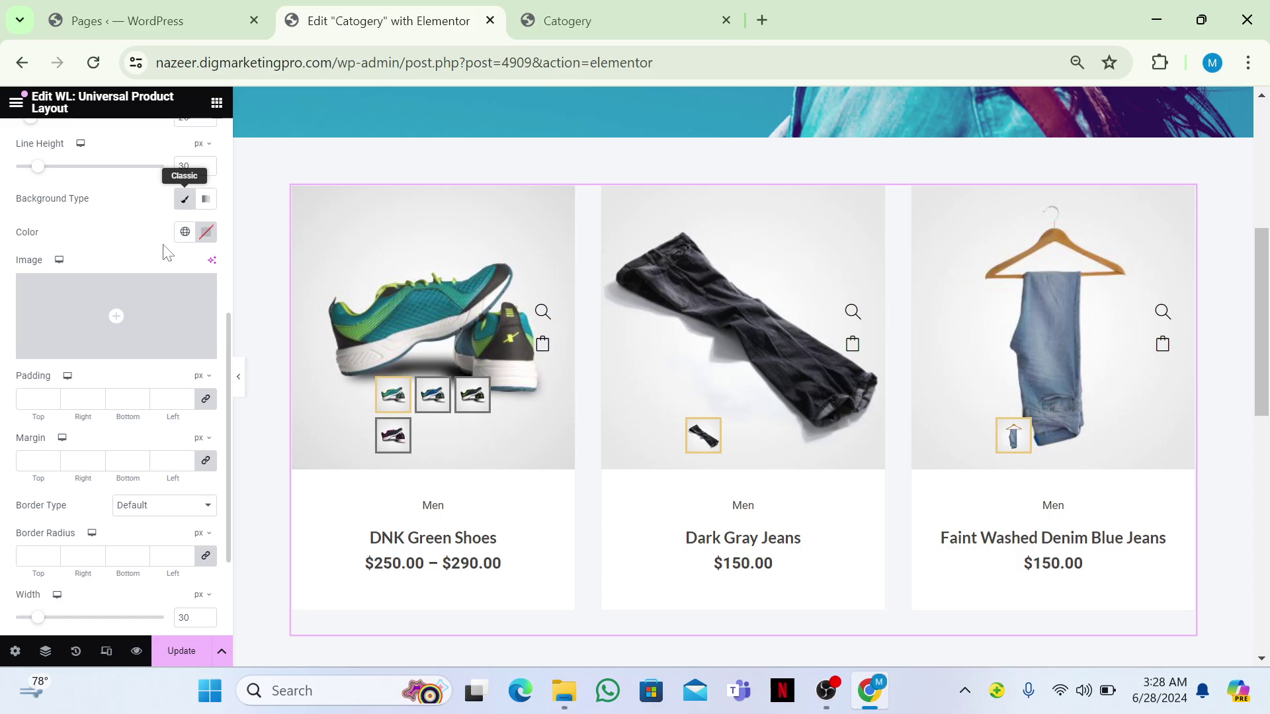
pyautogui.click(207, 233)
pyautogui.moveTo(179, 304); pyautogui.dragTo(296, 283)
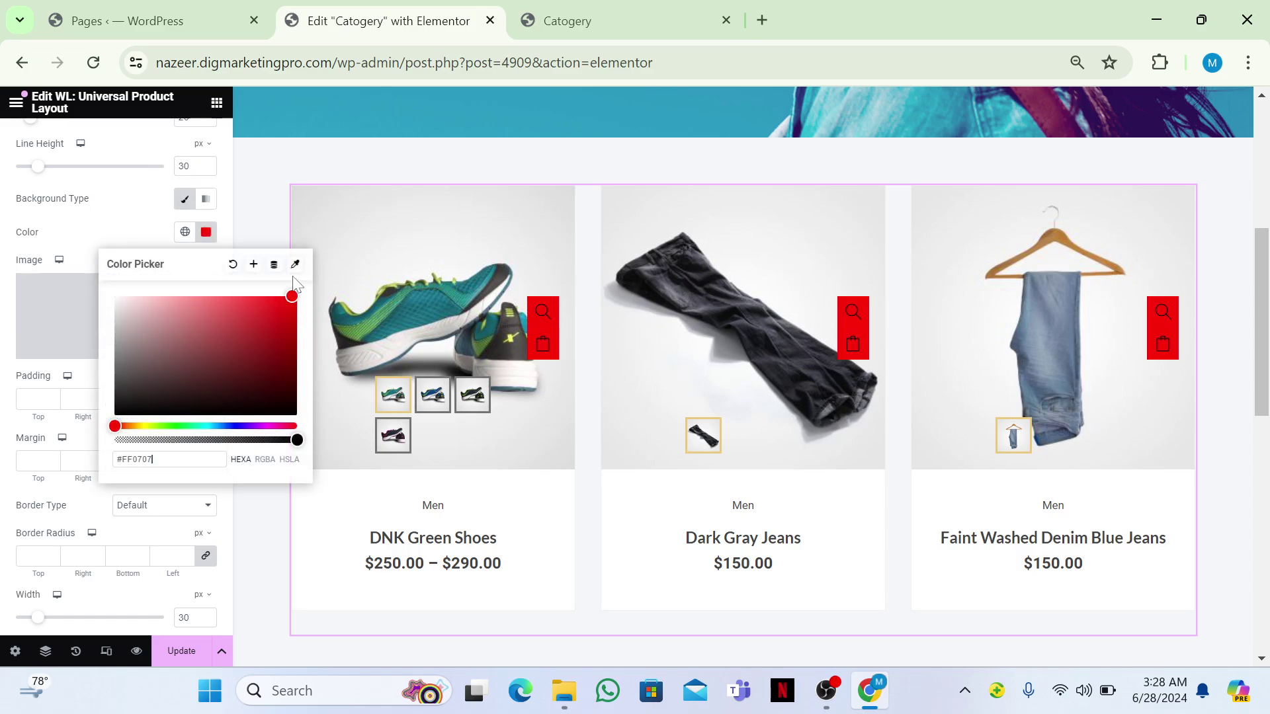
pyautogui.click(126, 241)
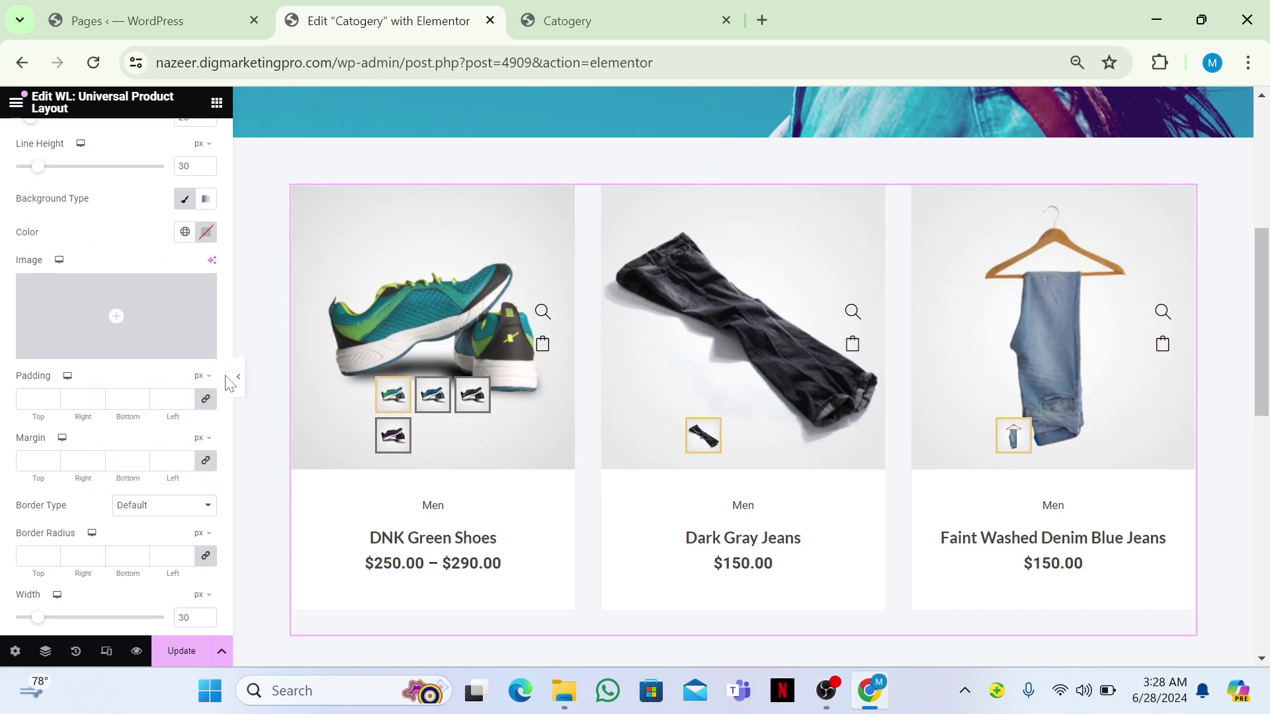
pyautogui.scroll(-3, 228, 383)
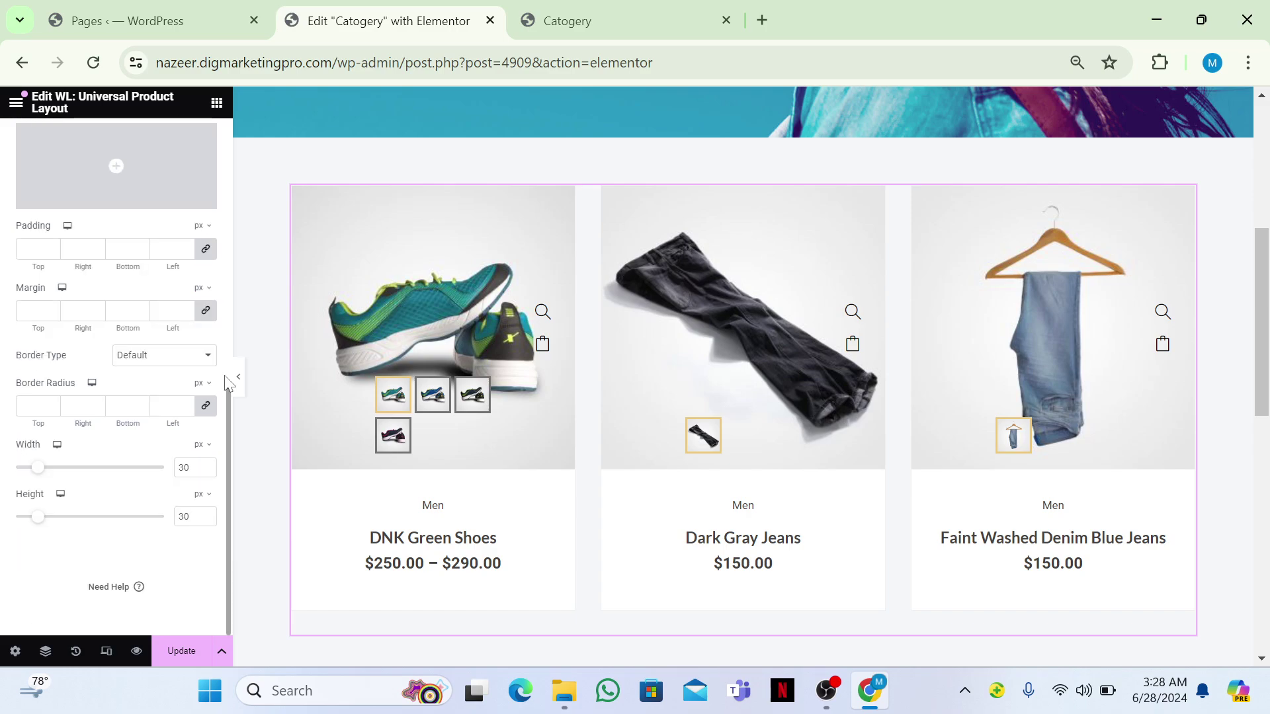
pyautogui.scroll(10, 225, 384)
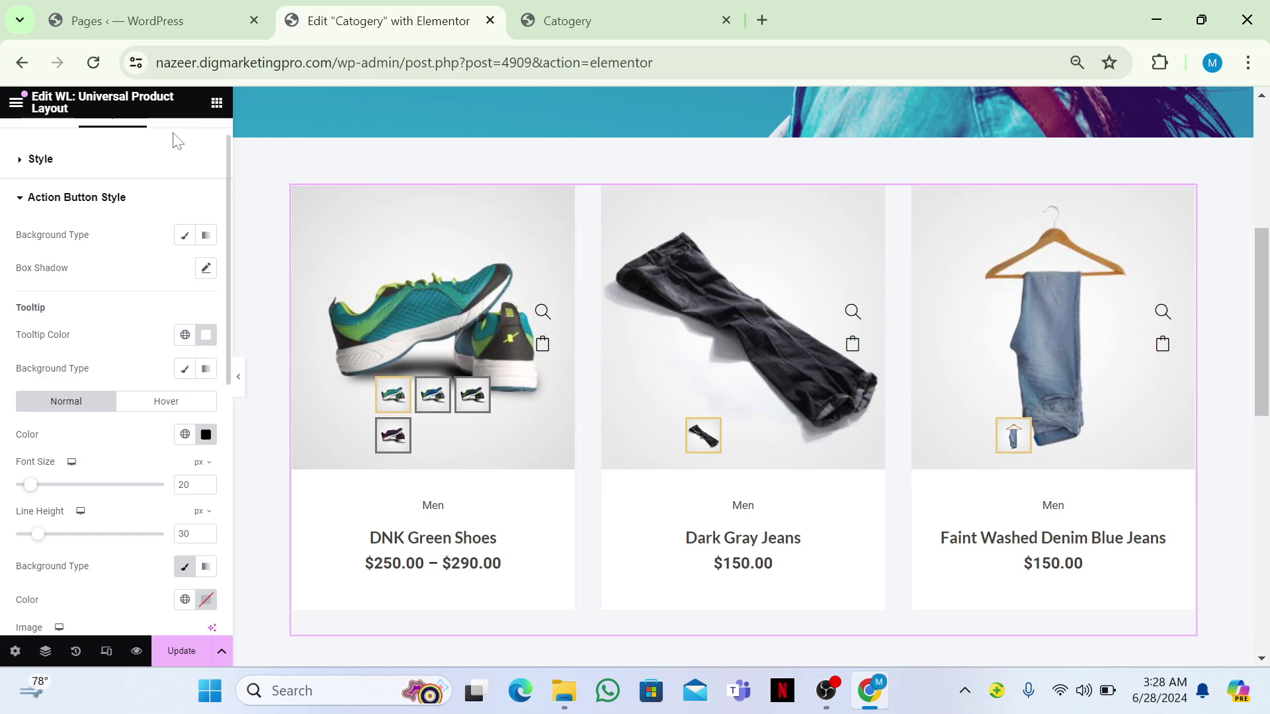
pyautogui.scroll(1, 225, 132)
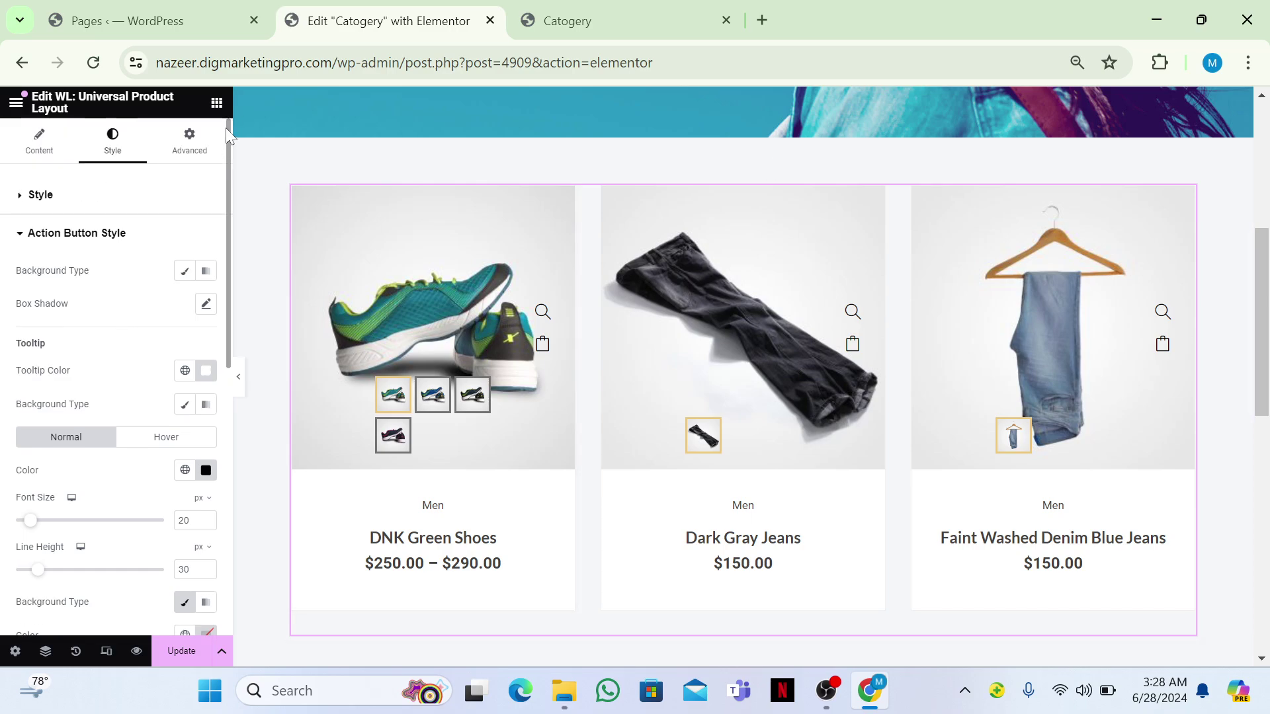
# Switch the product widget's layout to Tab and set its product limit to 10
pyautogui.click(54, 156)
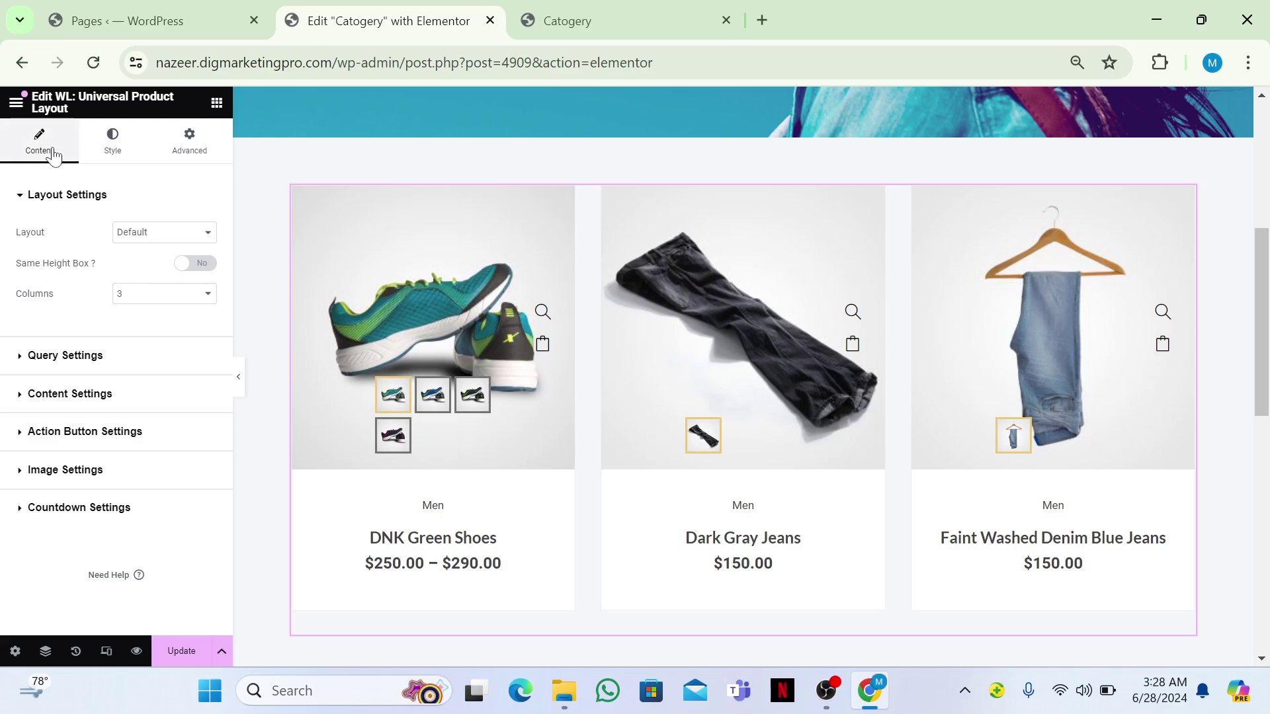
pyautogui.click(145, 233)
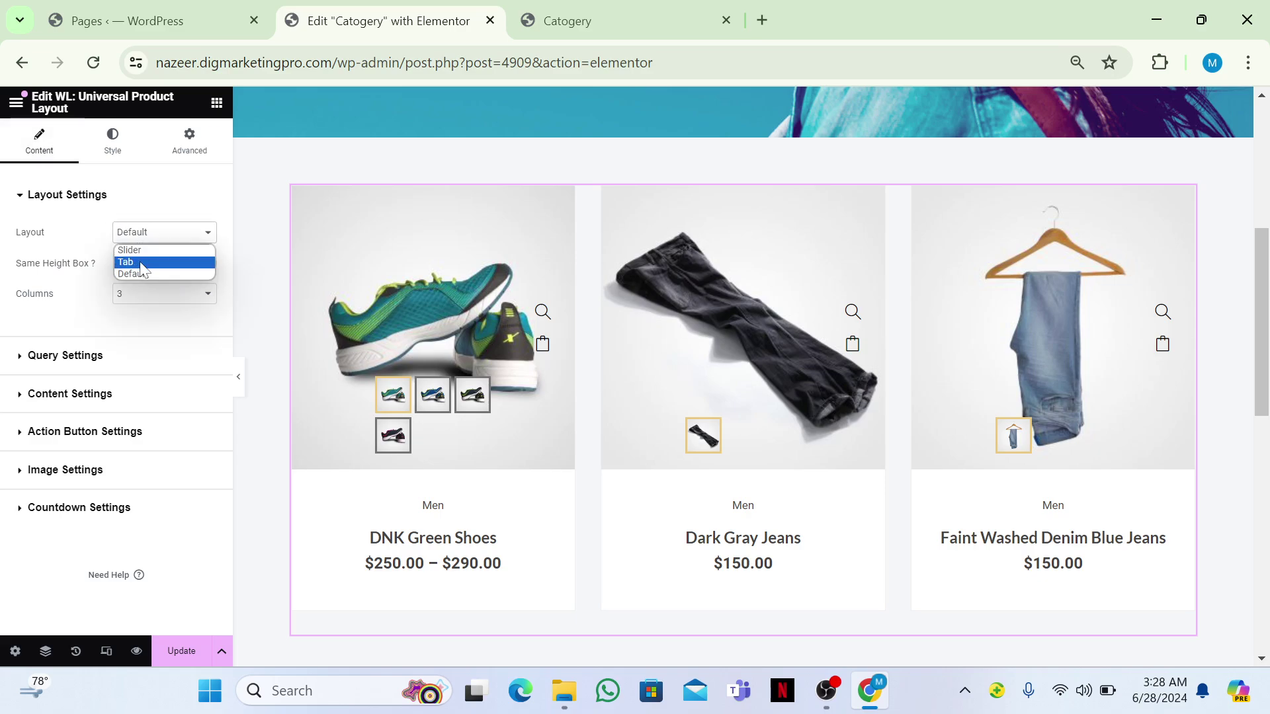
pyautogui.click(141, 263)
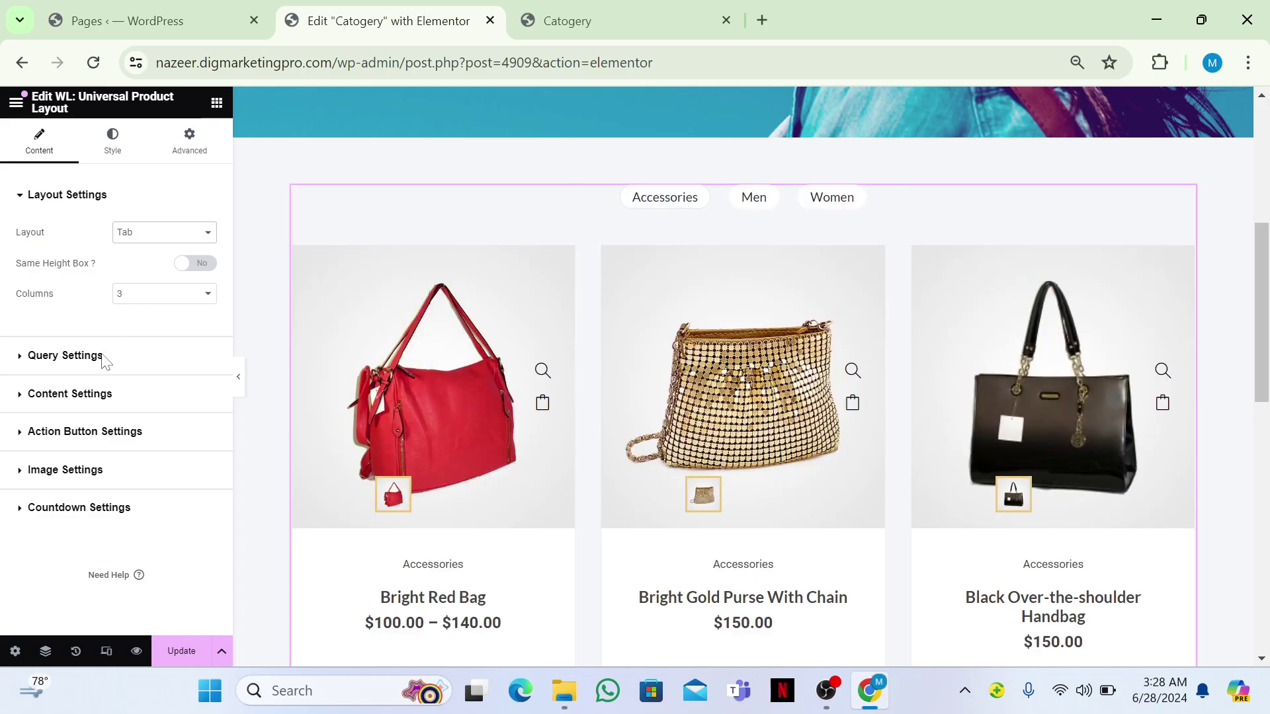
pyautogui.click(102, 357)
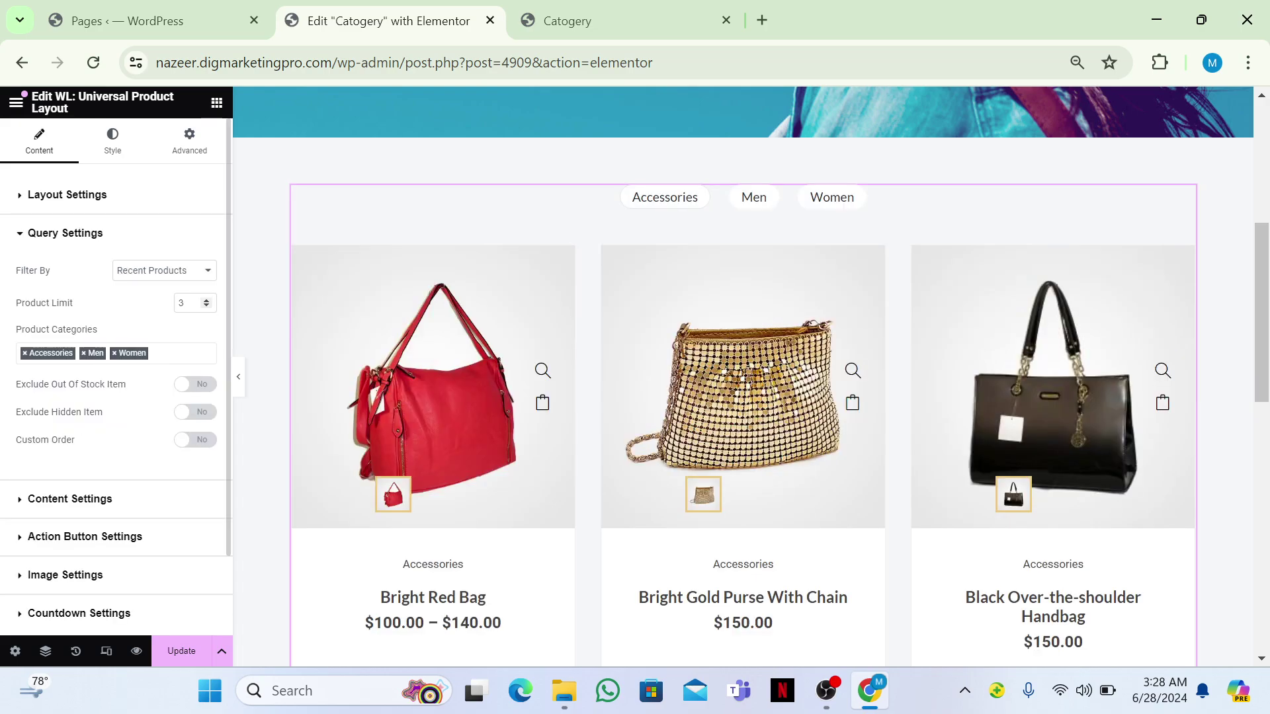
pyautogui.press('BackSpace')
pyautogui.write('10')
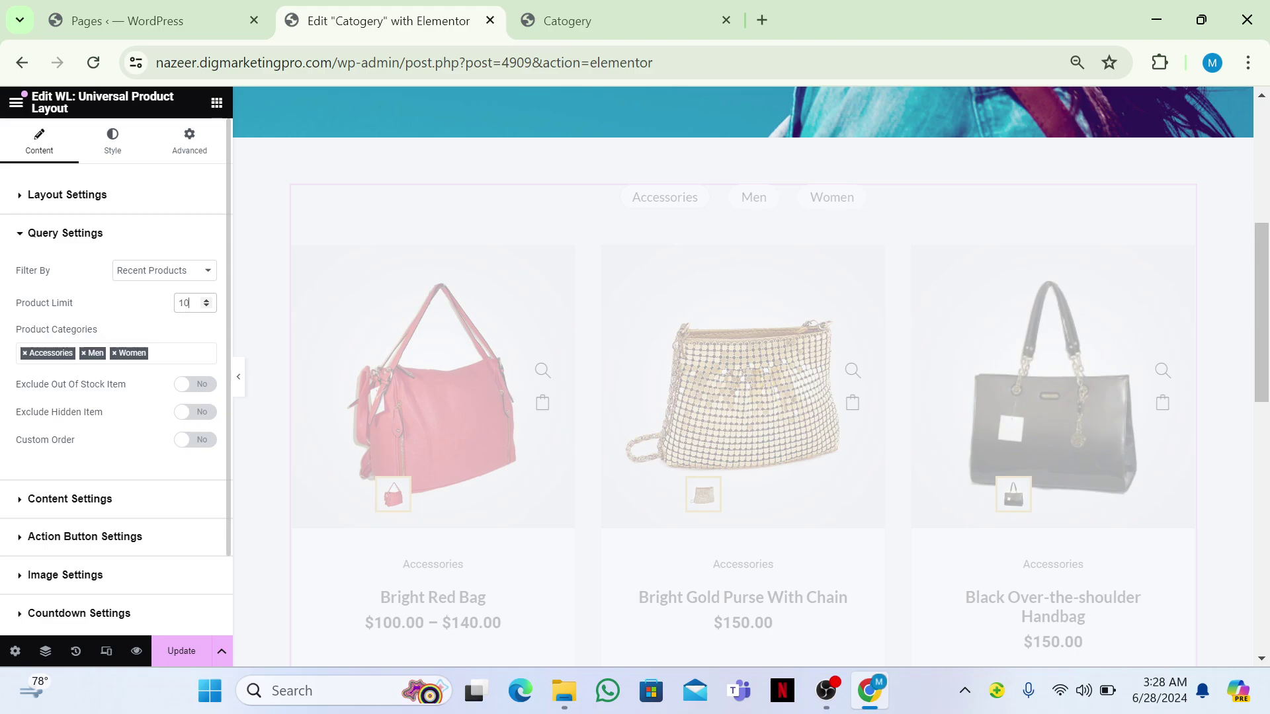
# Try 4 columns for the tabbed product layout and set it back to 3
pyautogui.click(120, 204)
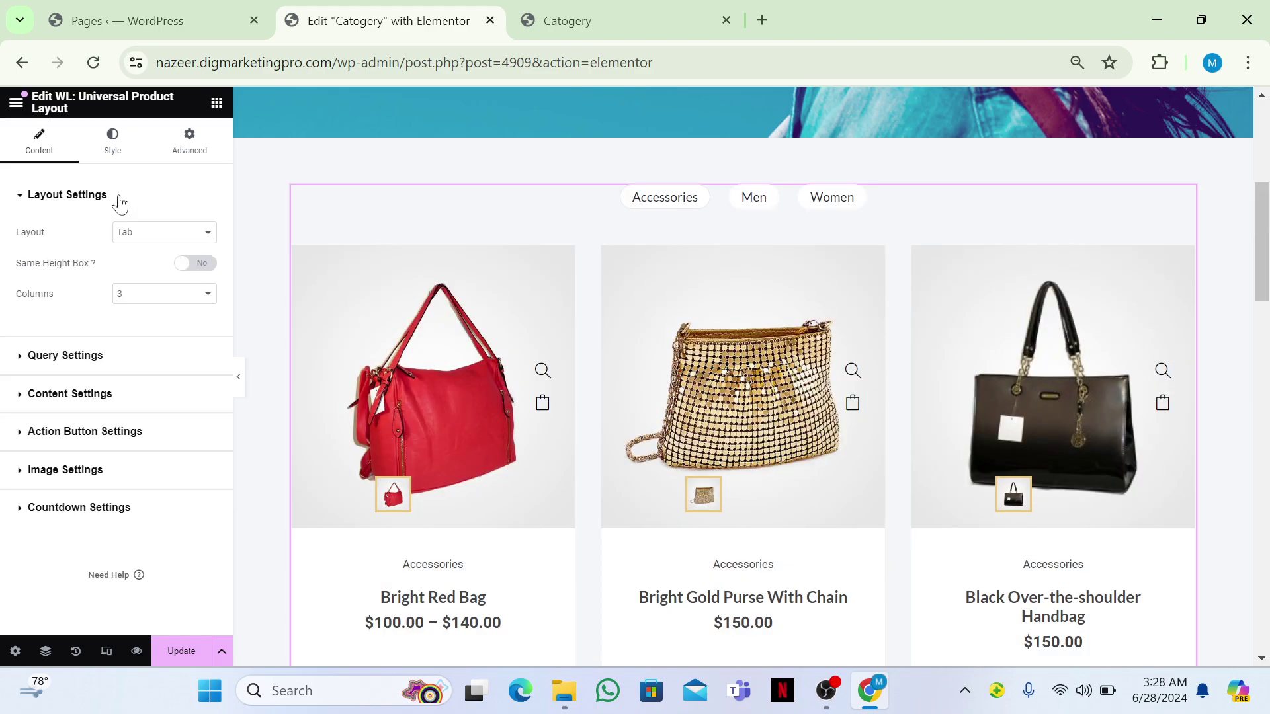
pyautogui.click(136, 295)
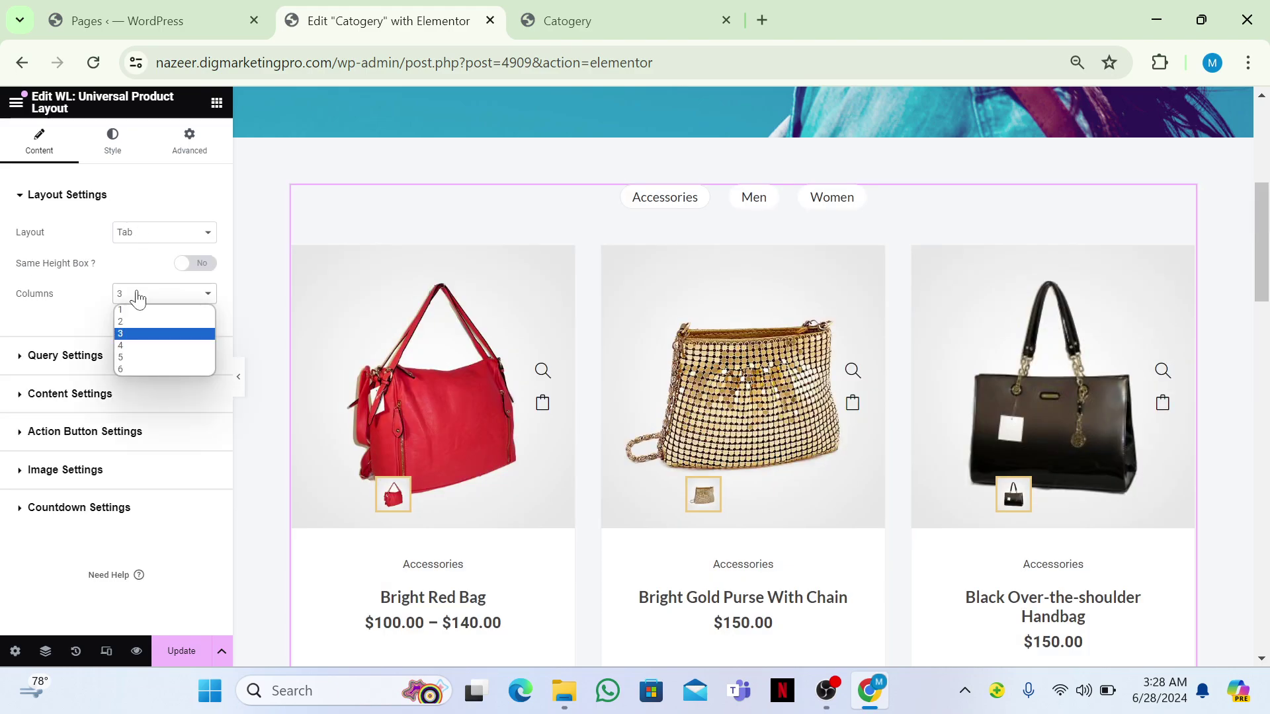
pyautogui.click(141, 347)
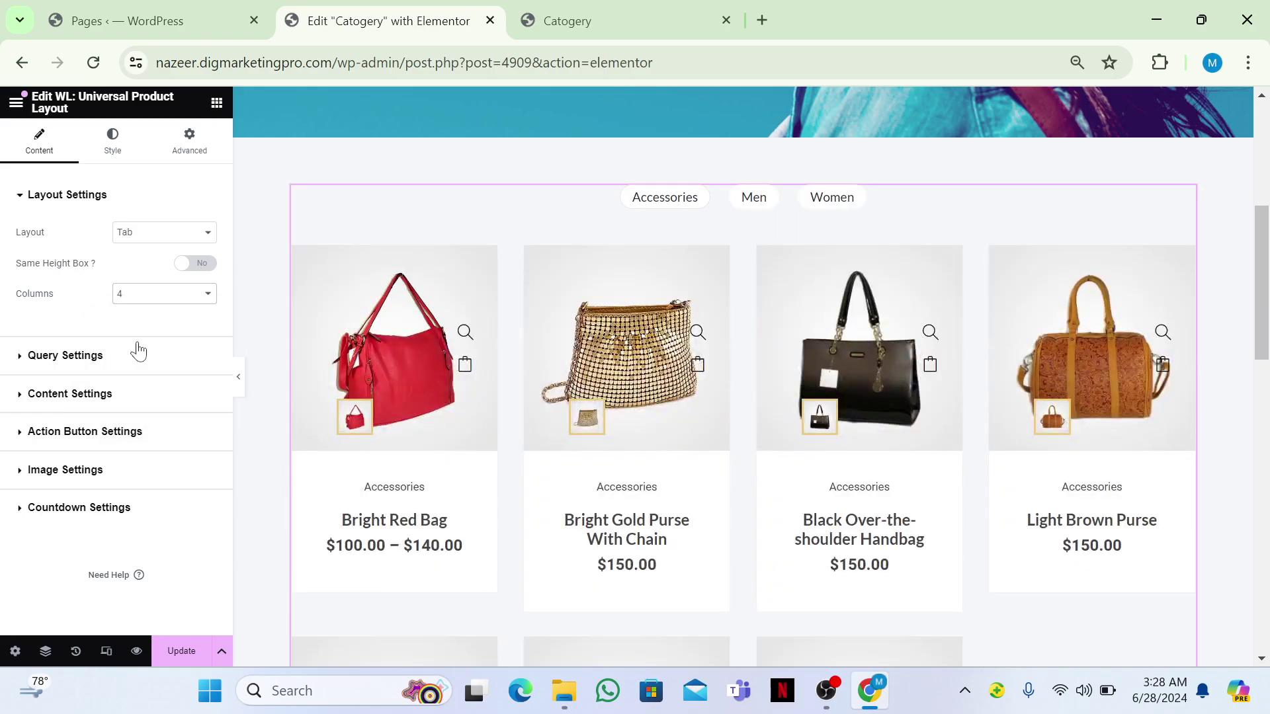
pyautogui.click(132, 301)
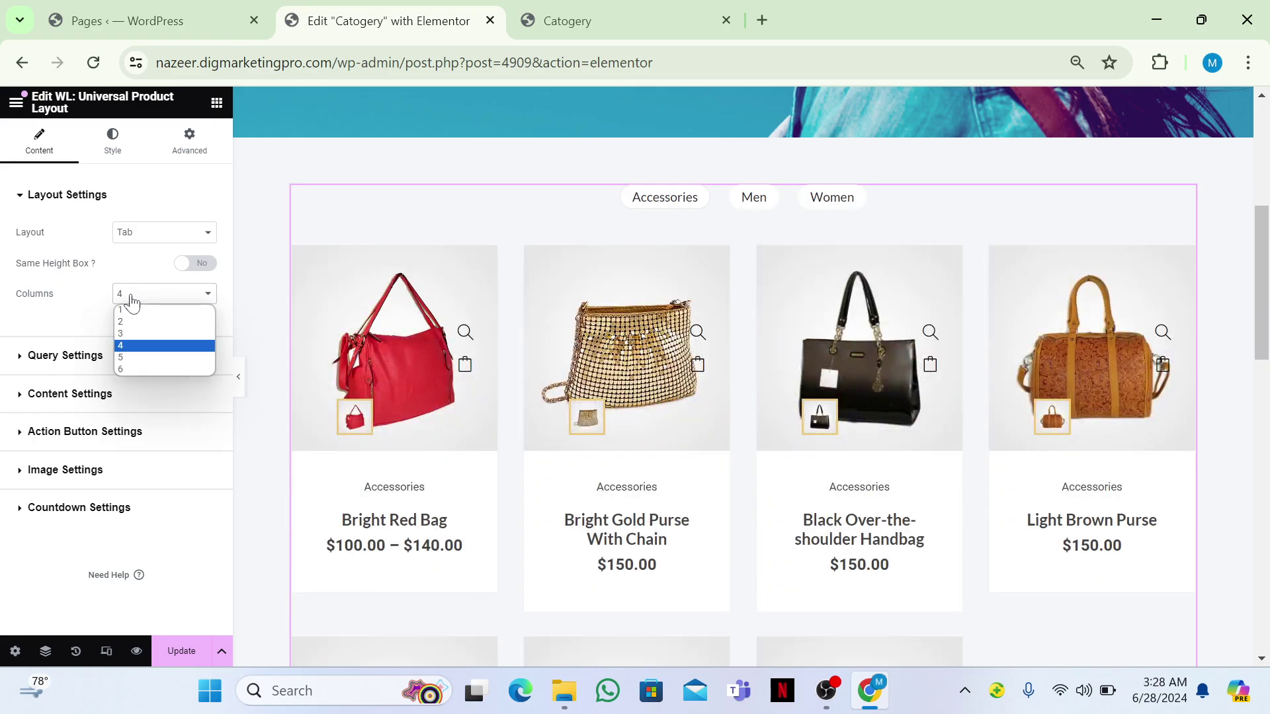
pyautogui.click(134, 336)
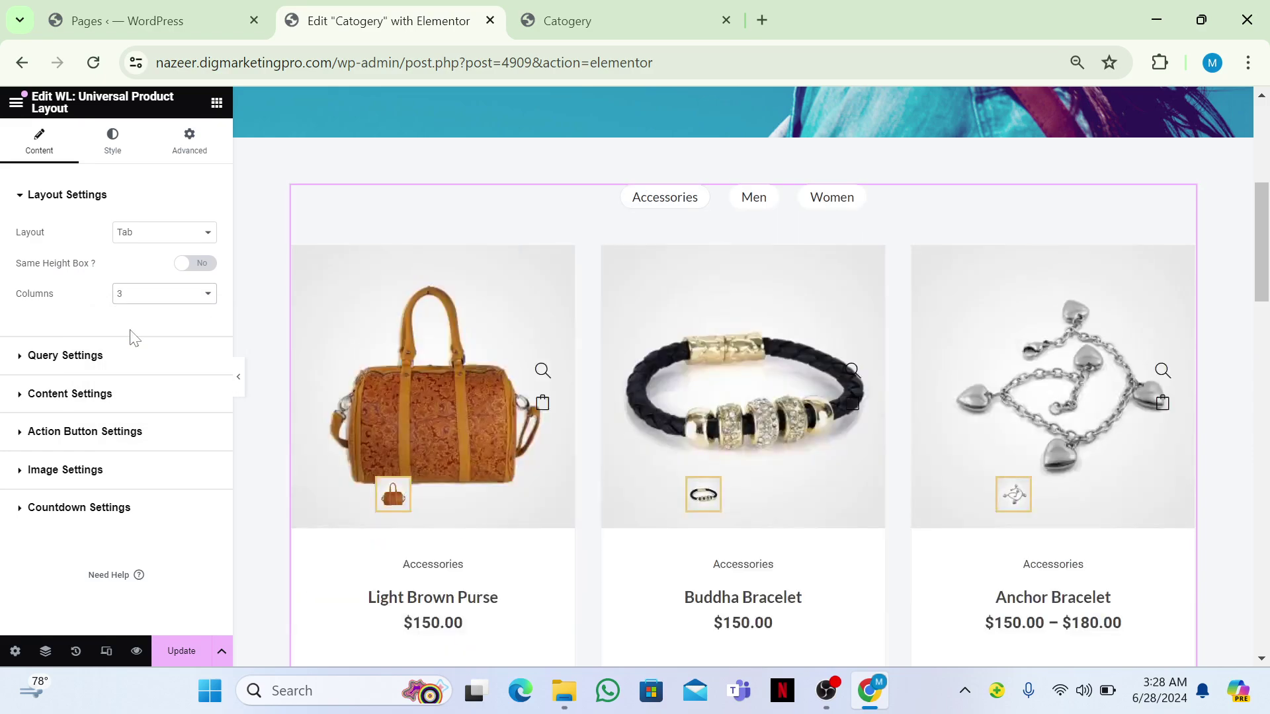
# Update the page and check the Men and Women product tabs in the Catogery page preview
pyautogui.click(179, 650)
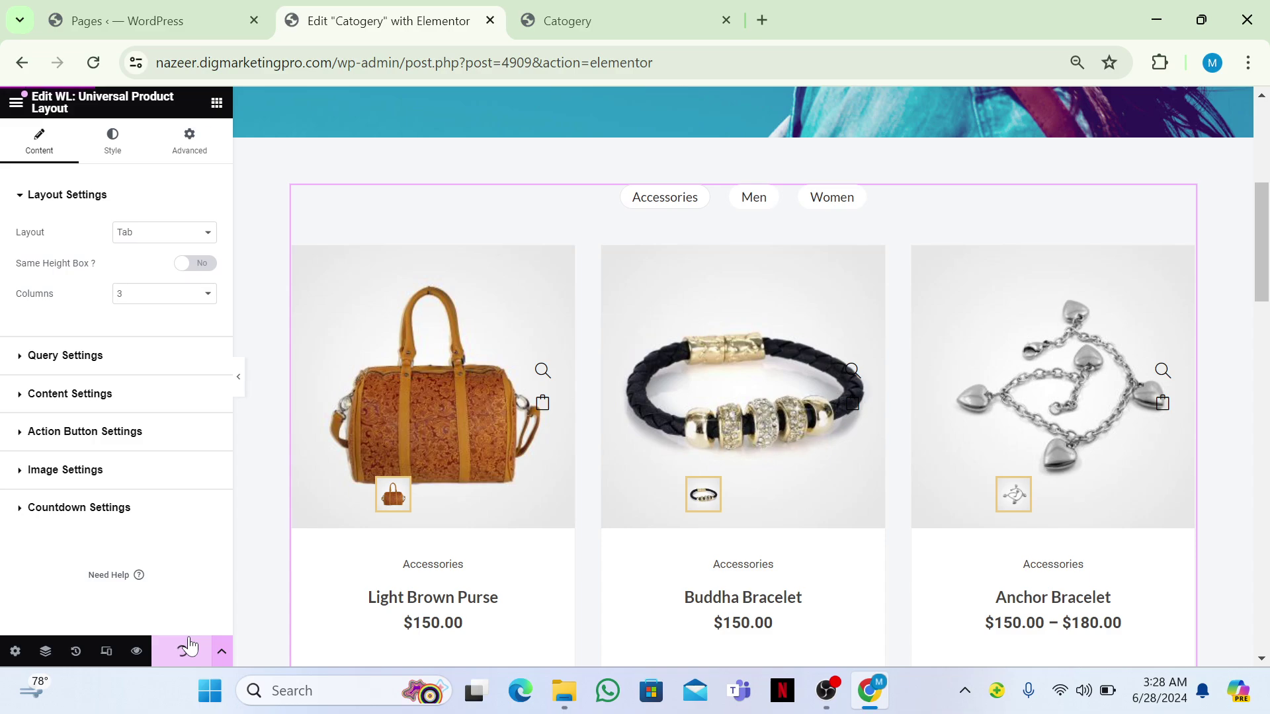
pyautogui.click(651, 8)
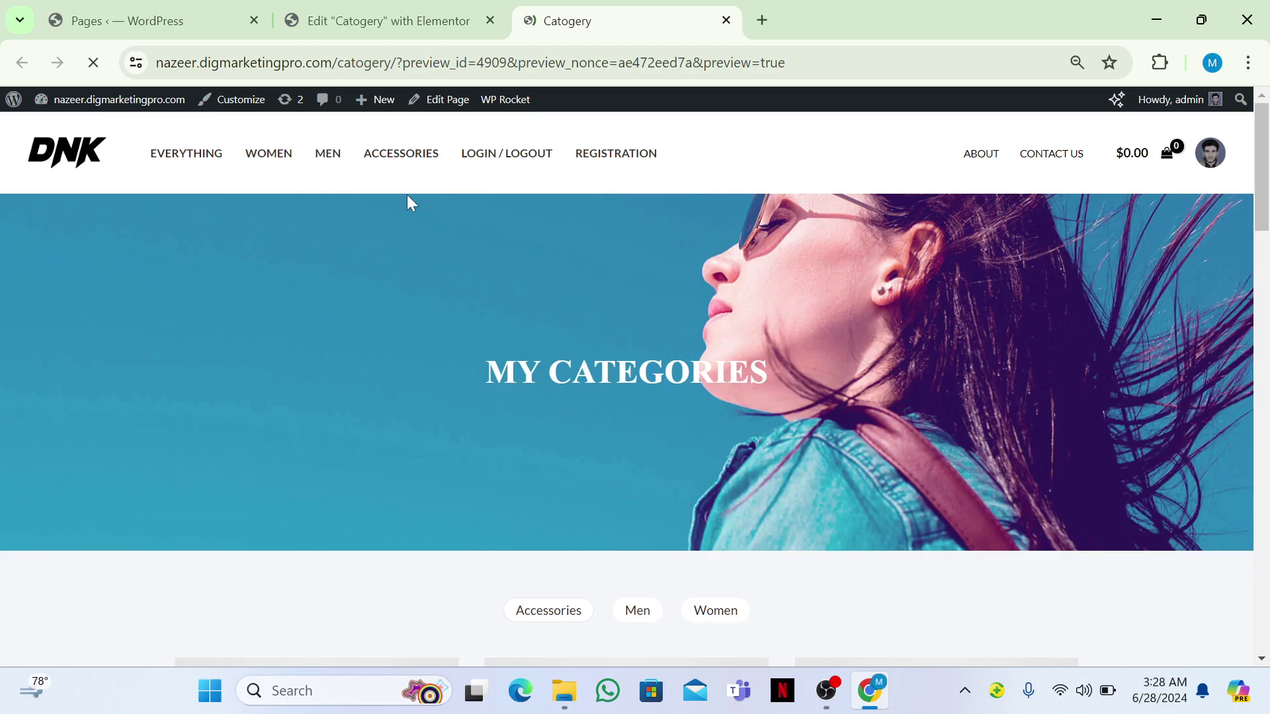
pyautogui.scroll(-2, 407, 202)
pyautogui.scroll(-5, 407, 194)
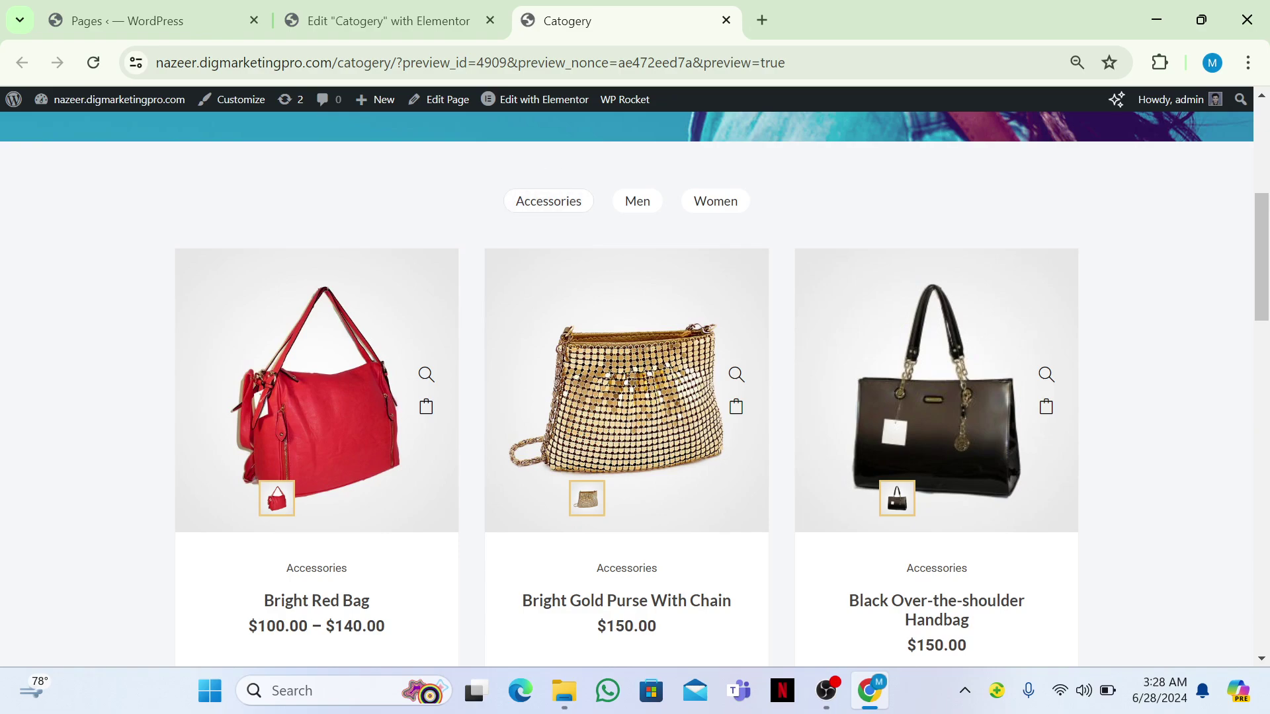
pyautogui.click(637, 201)
pyautogui.click(716, 201)
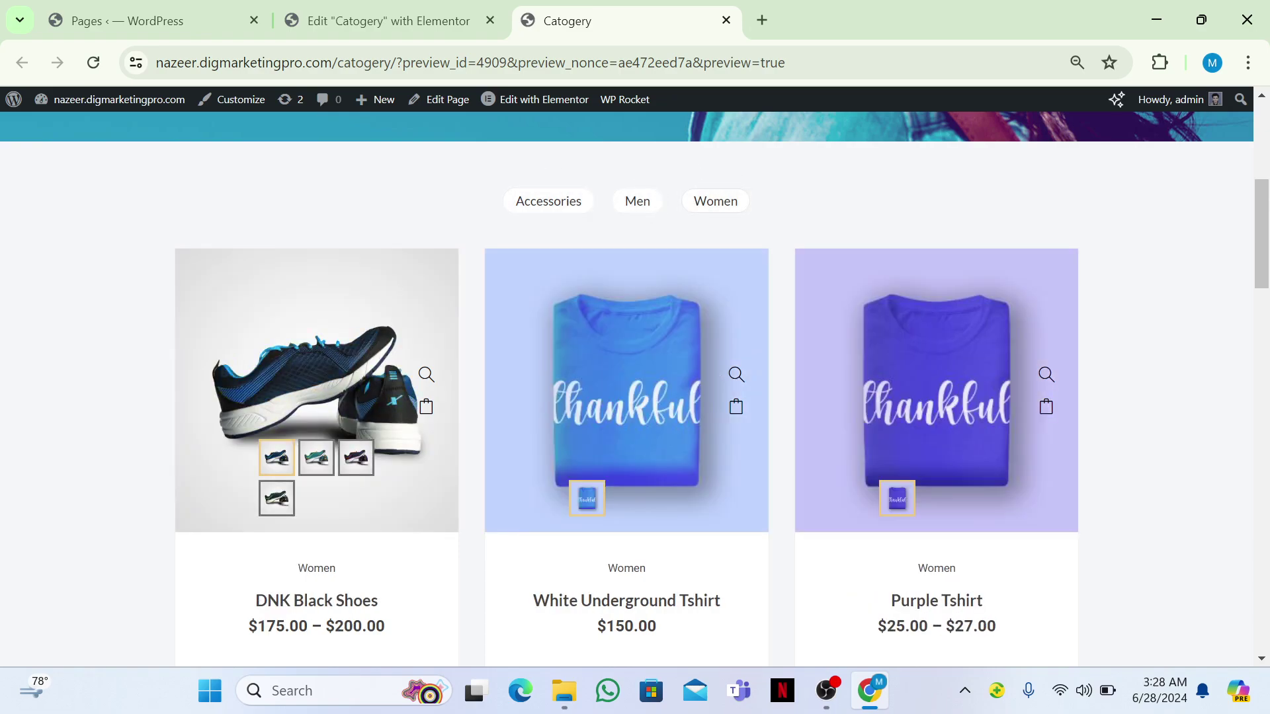